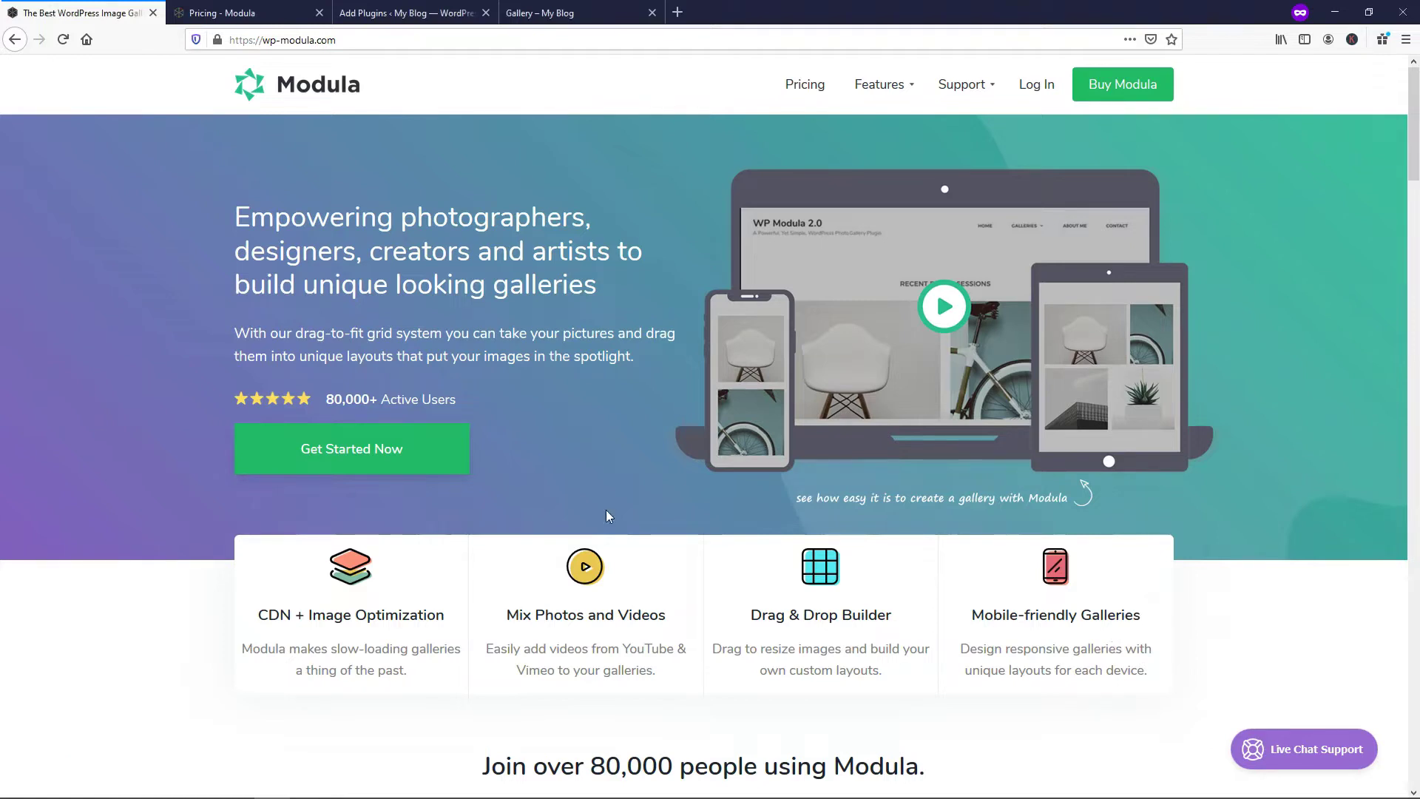
- Review Modula's pricing page, comparing the Lite and paid features and the Agency, Business, Trio and Starter plans
{"action": "left_click", "coordinate": [222, 13]}
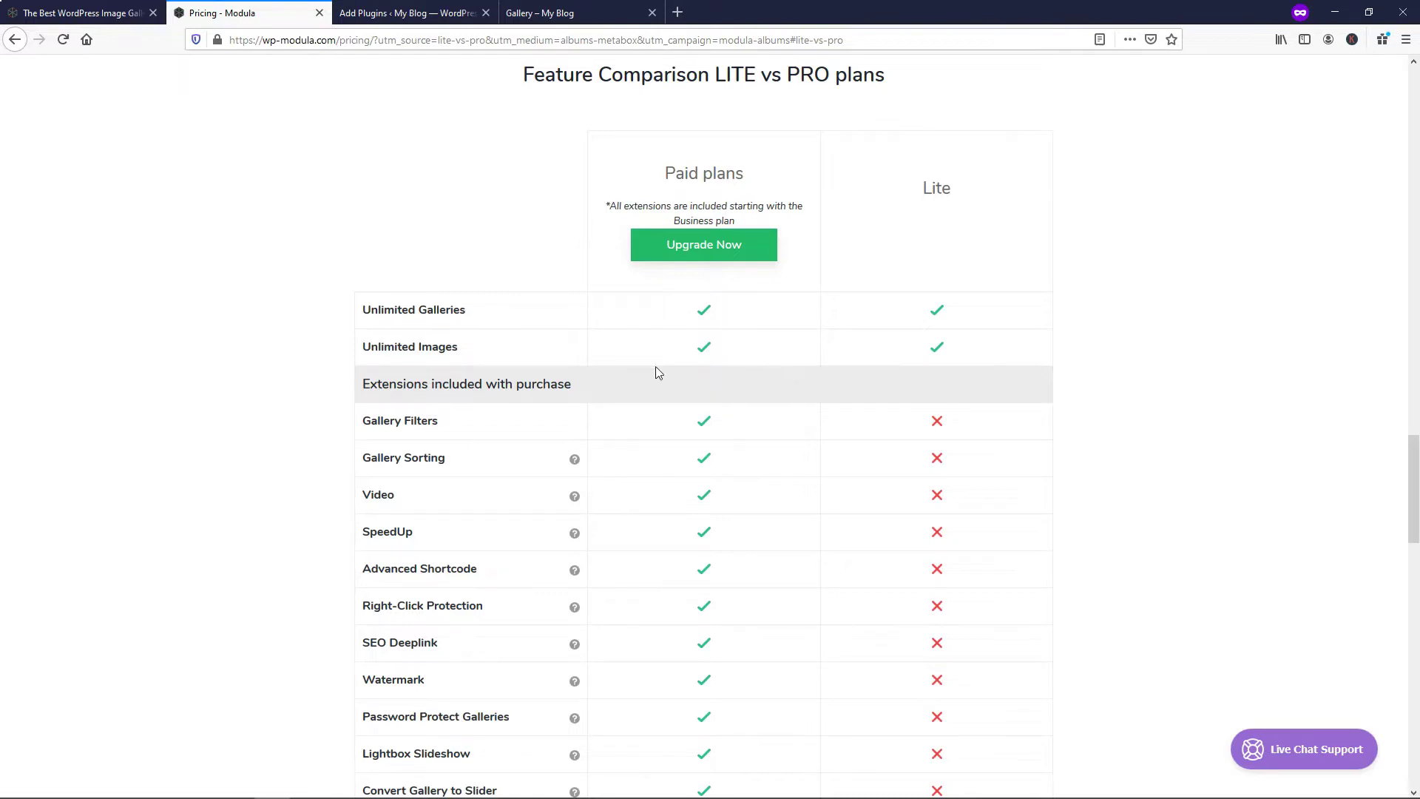
{"action": "scroll", "coordinate": [688, 326], "scroll_direction": "down", "scroll_amount": 5}
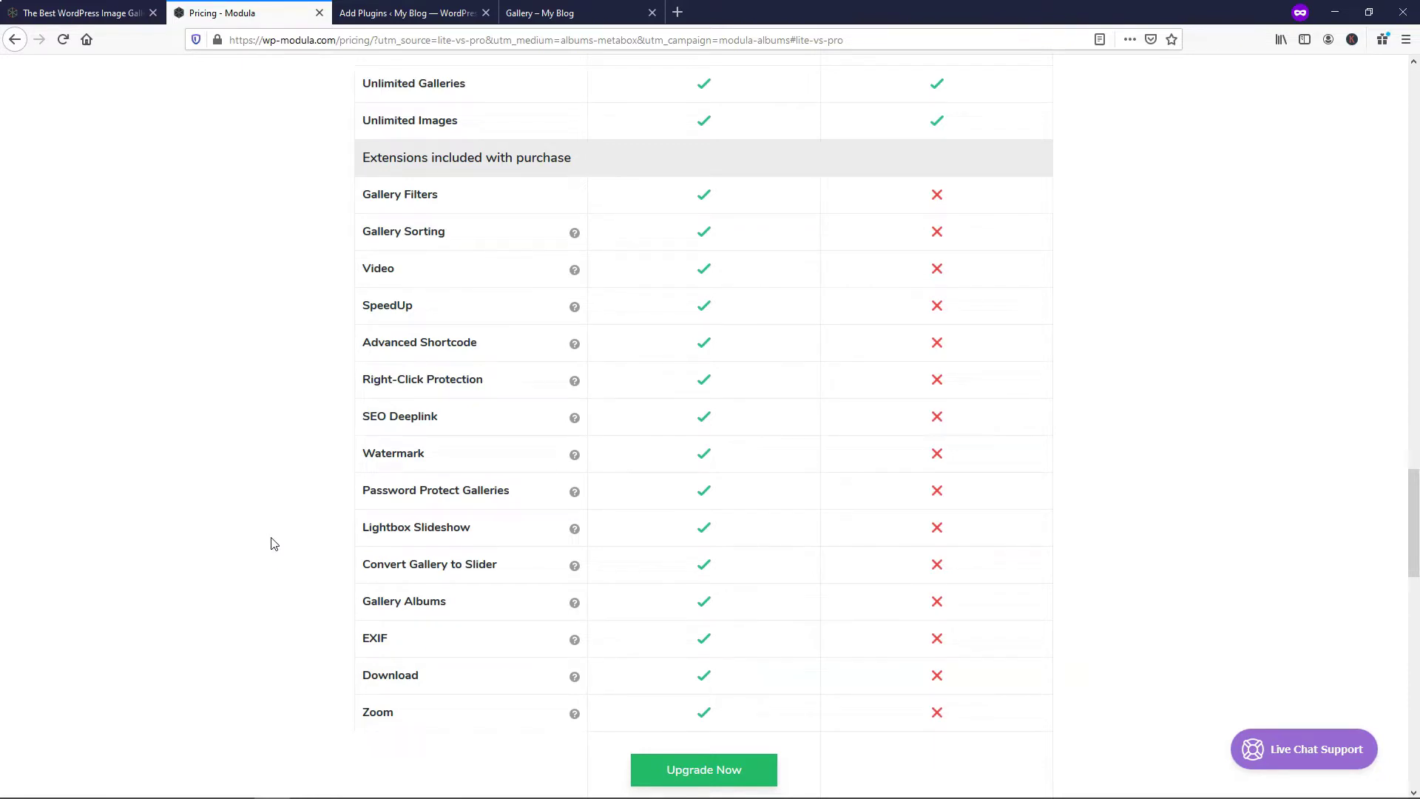
{"action": "scroll", "coordinate": [274, 543], "scroll_direction": "up", "scroll_amount": 20}
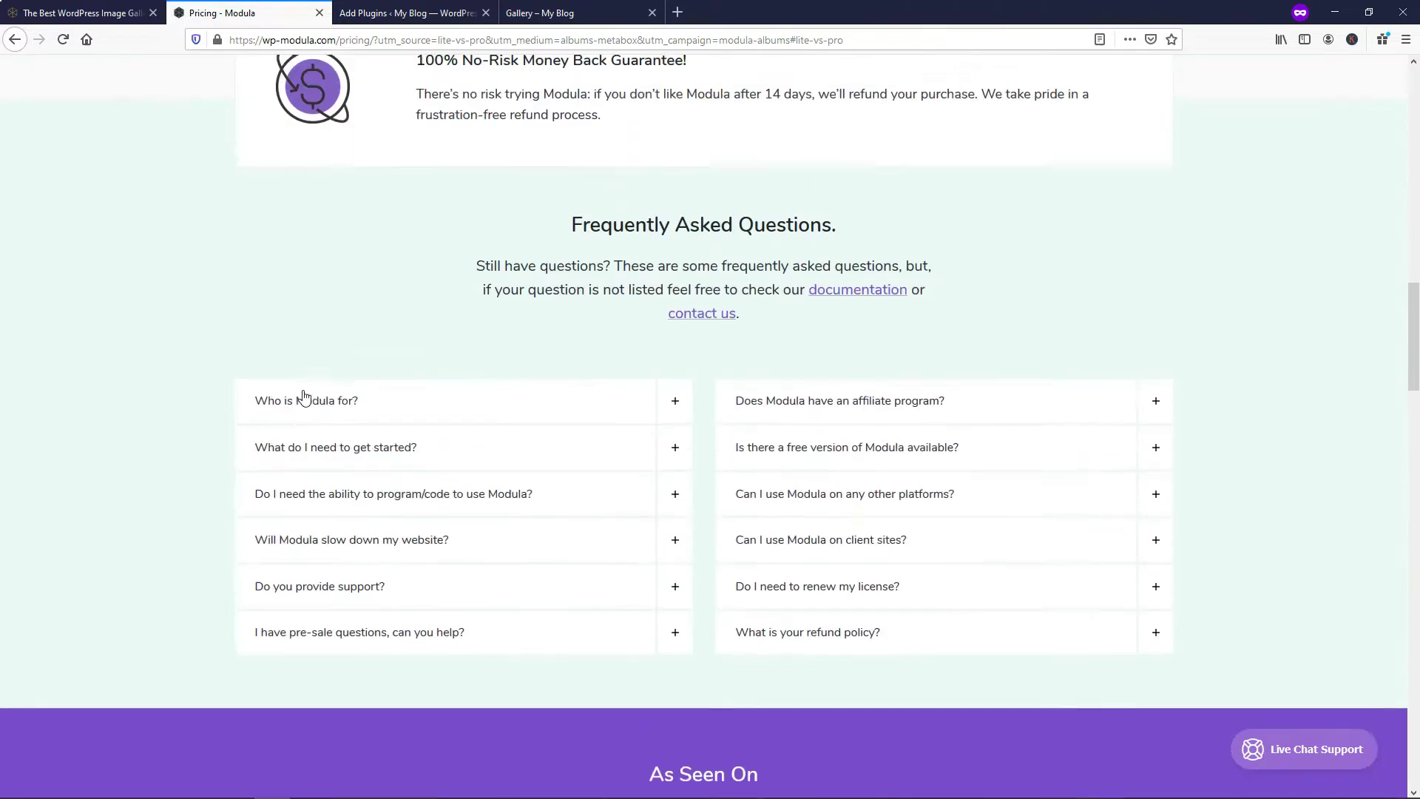
{"action": "scroll", "coordinate": [304, 391], "scroll_direction": "up", "scroll_amount": 8}
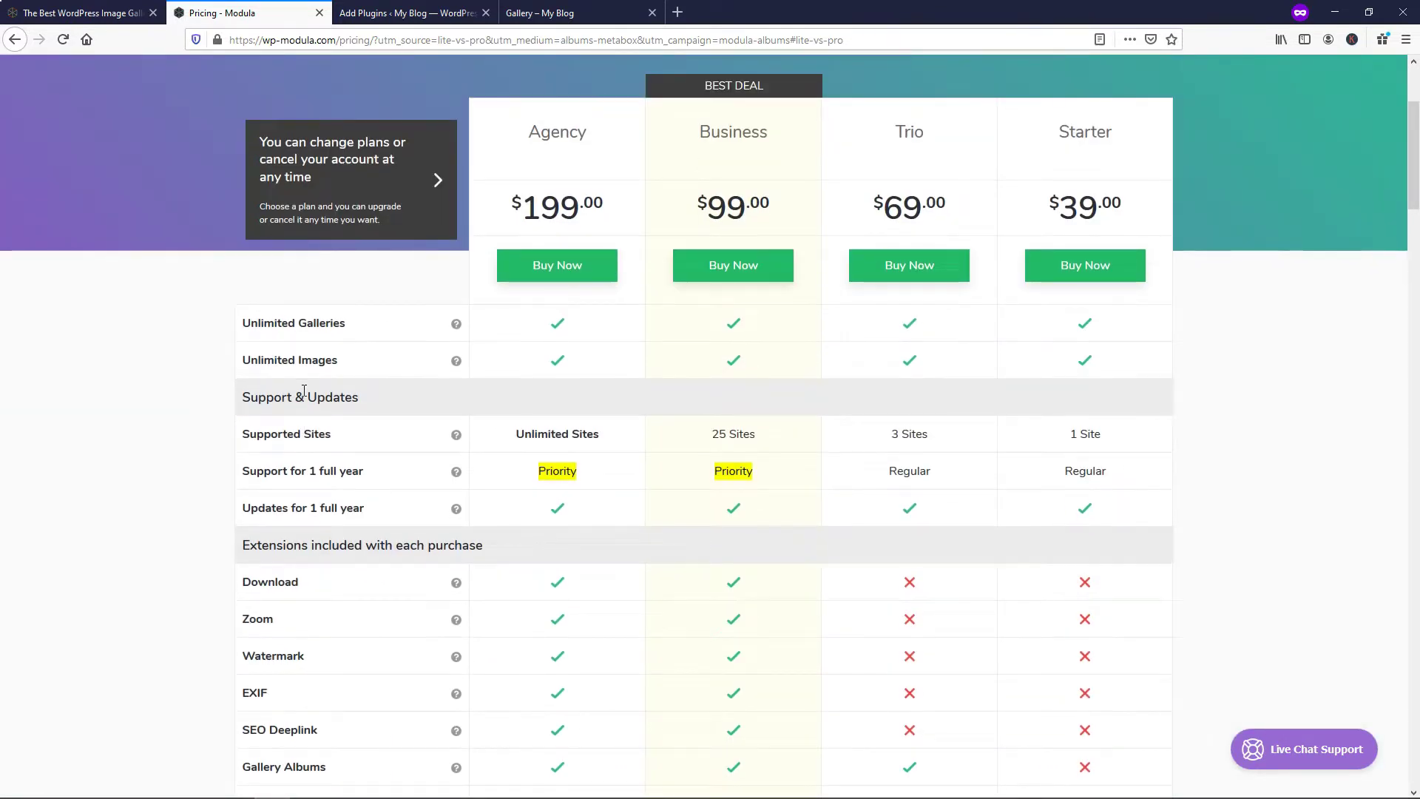
{"action": "scroll", "coordinate": [304, 391], "scroll_direction": "up", "scroll_amount": 3}
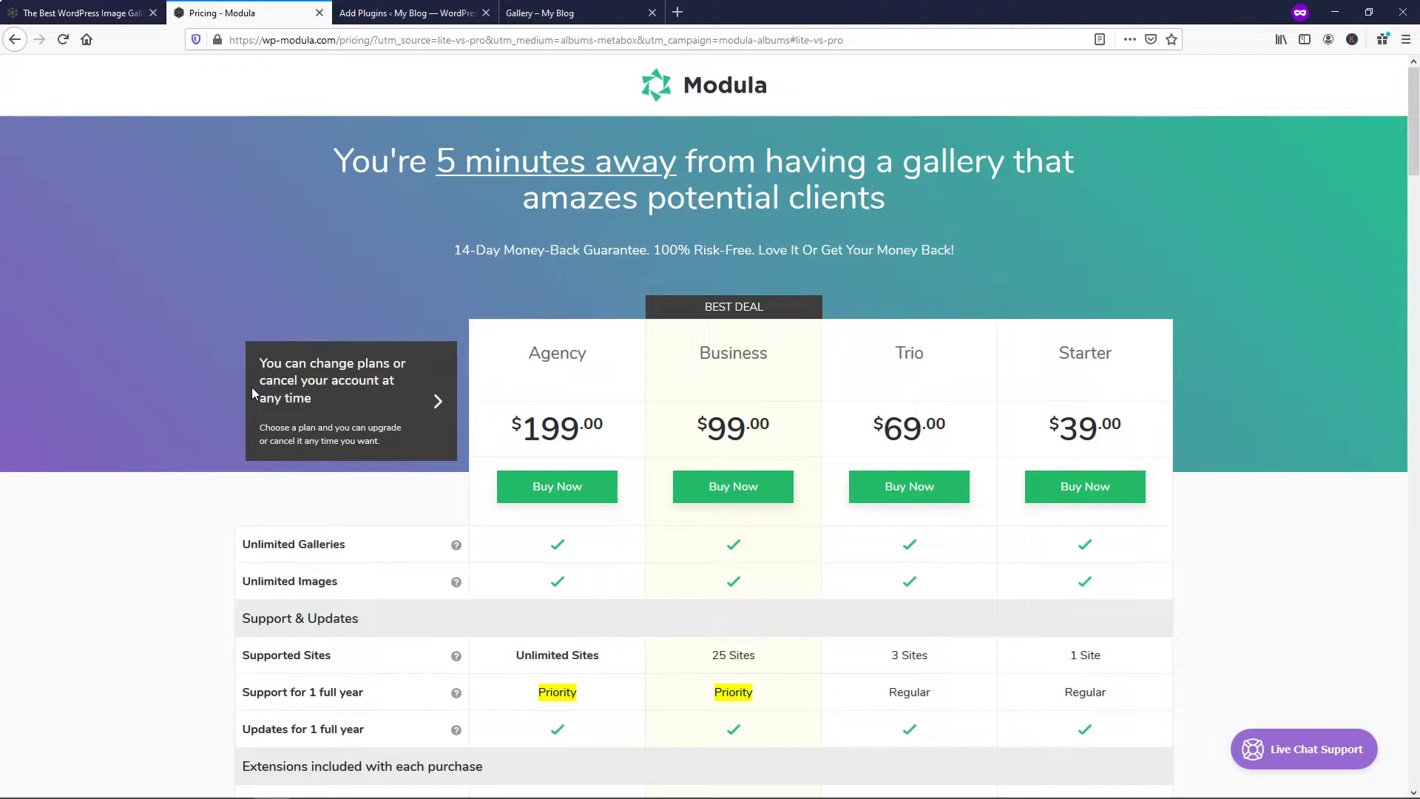
- Close the Modula pricing and home pages, check the site's Gallery page, and return to adding plugins
{"action": "left_click", "coordinate": [320, 13]}
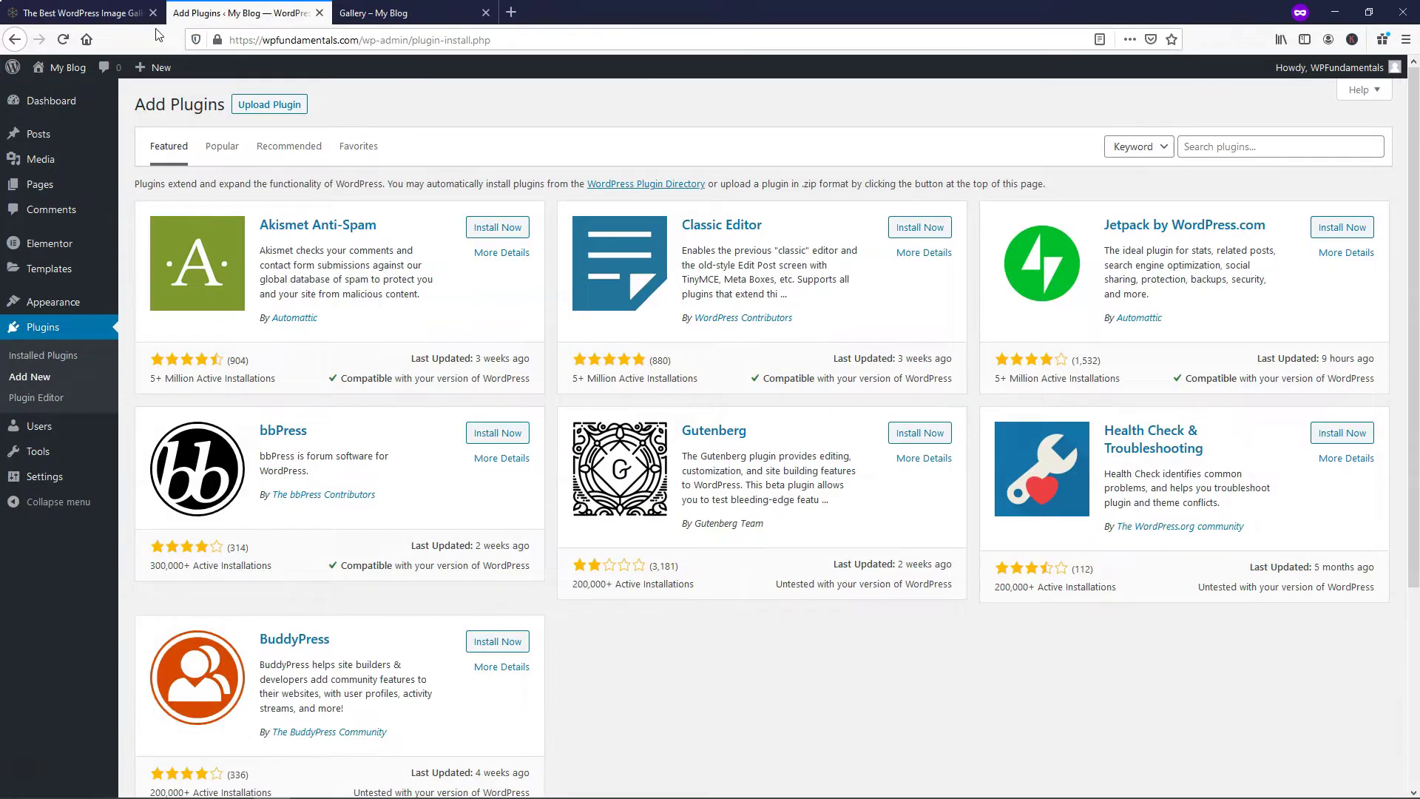
{"action": "left_click", "coordinate": [141, 17]}
{"action": "left_click", "coordinate": [152, 13]}
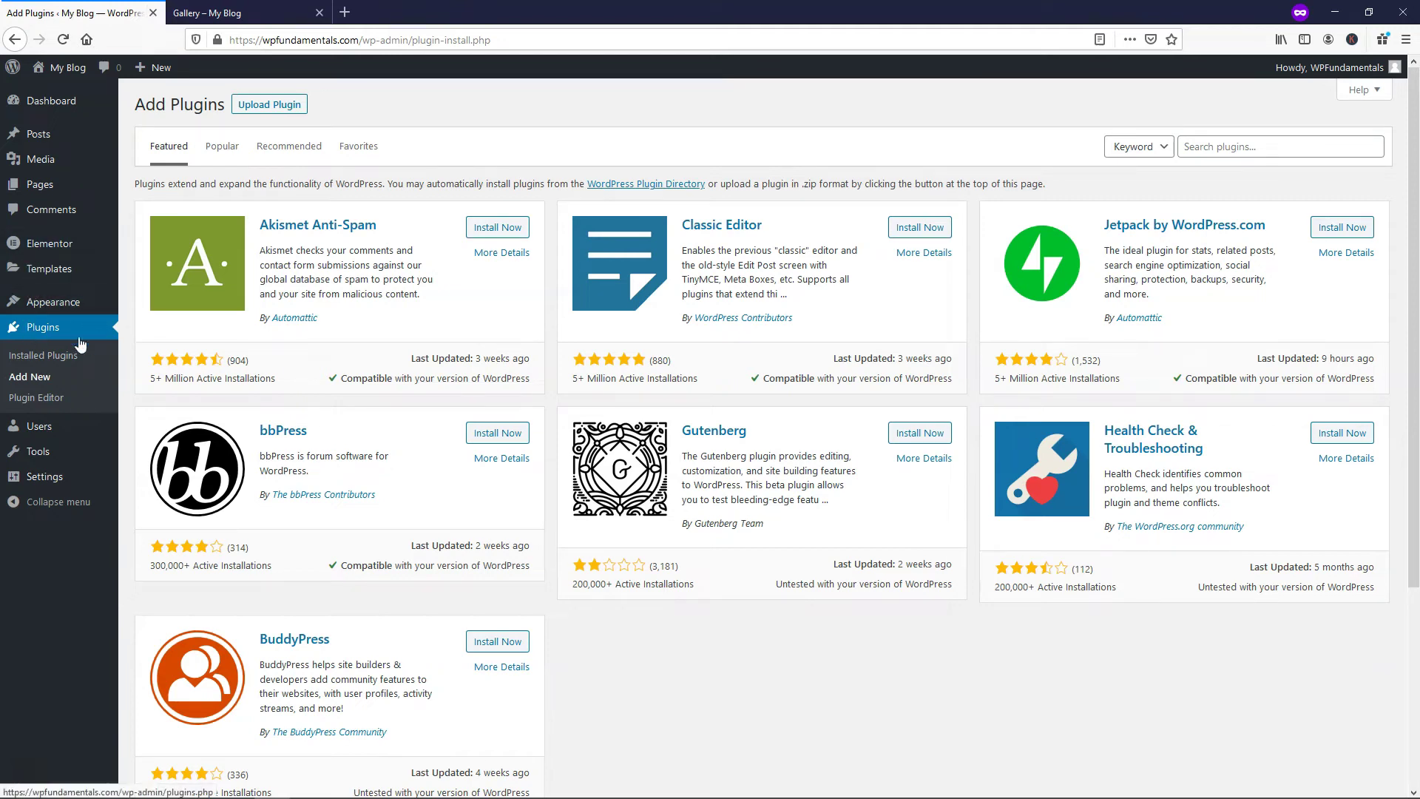
{"action": "left_click", "coordinate": [222, 12]}
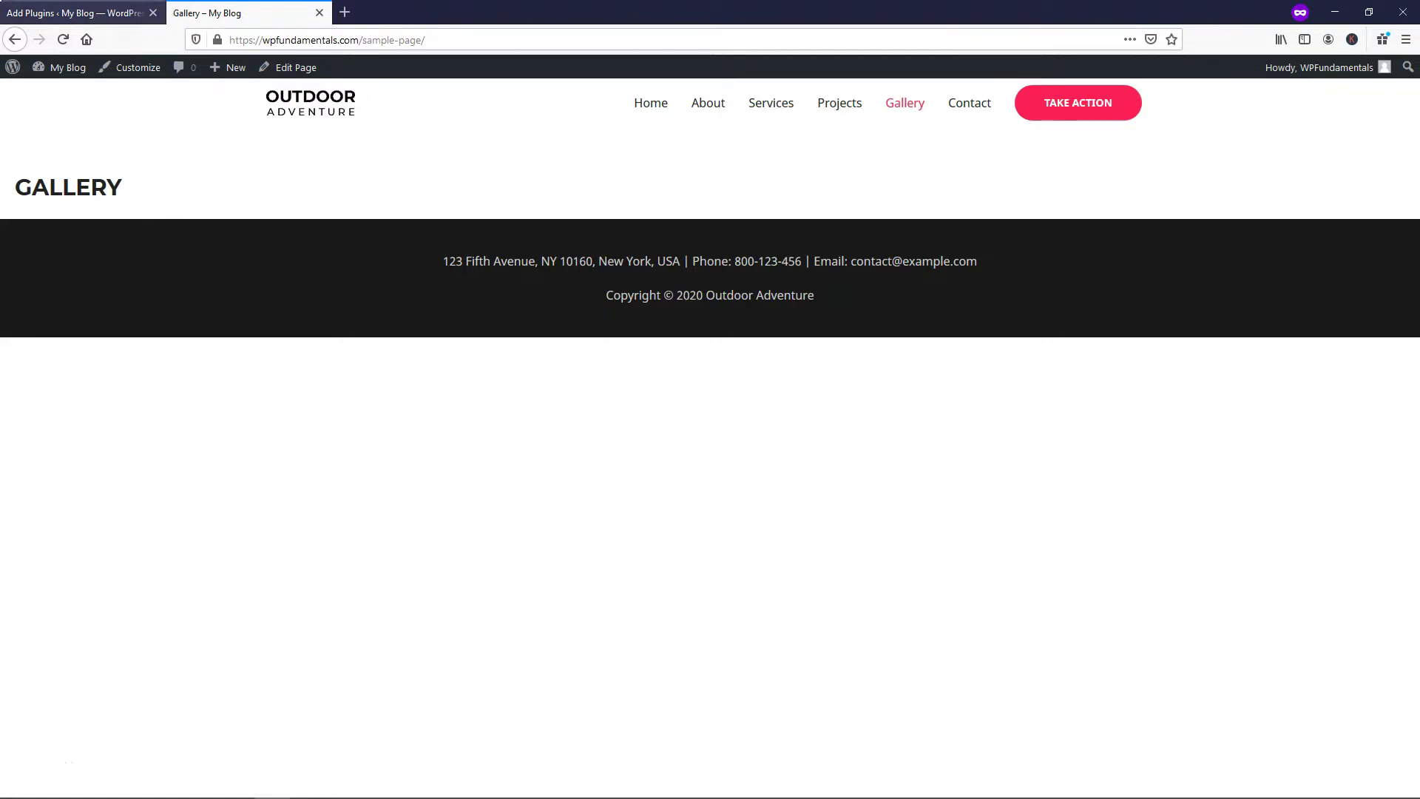
{"action": "left_click", "coordinate": [118, 8]}
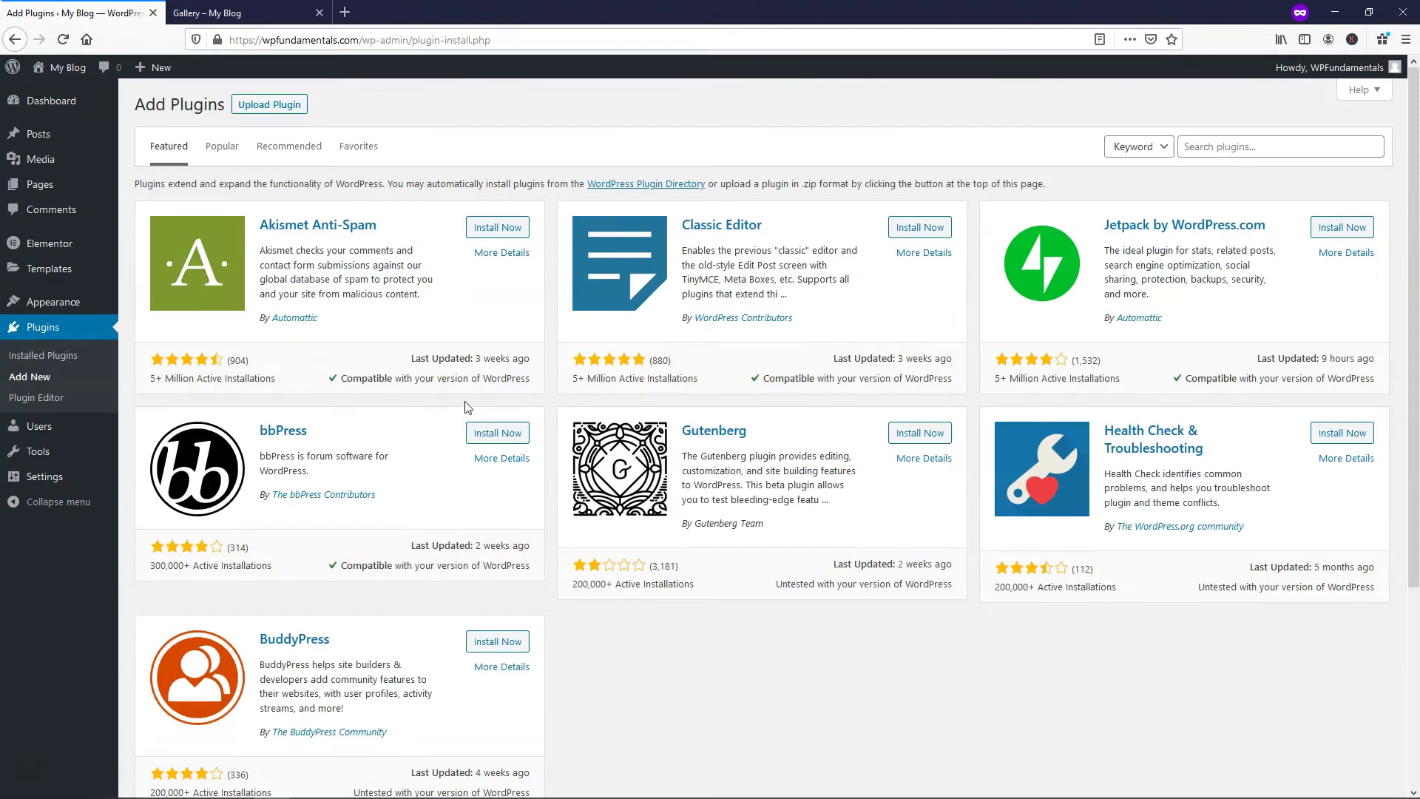
- Search for "modula", install and activate the Modula Image Gallery plugin, and dismiss the Starter Templates and Modula lightbox notices
{"action": "left_click", "coordinate": [1249, 149]}
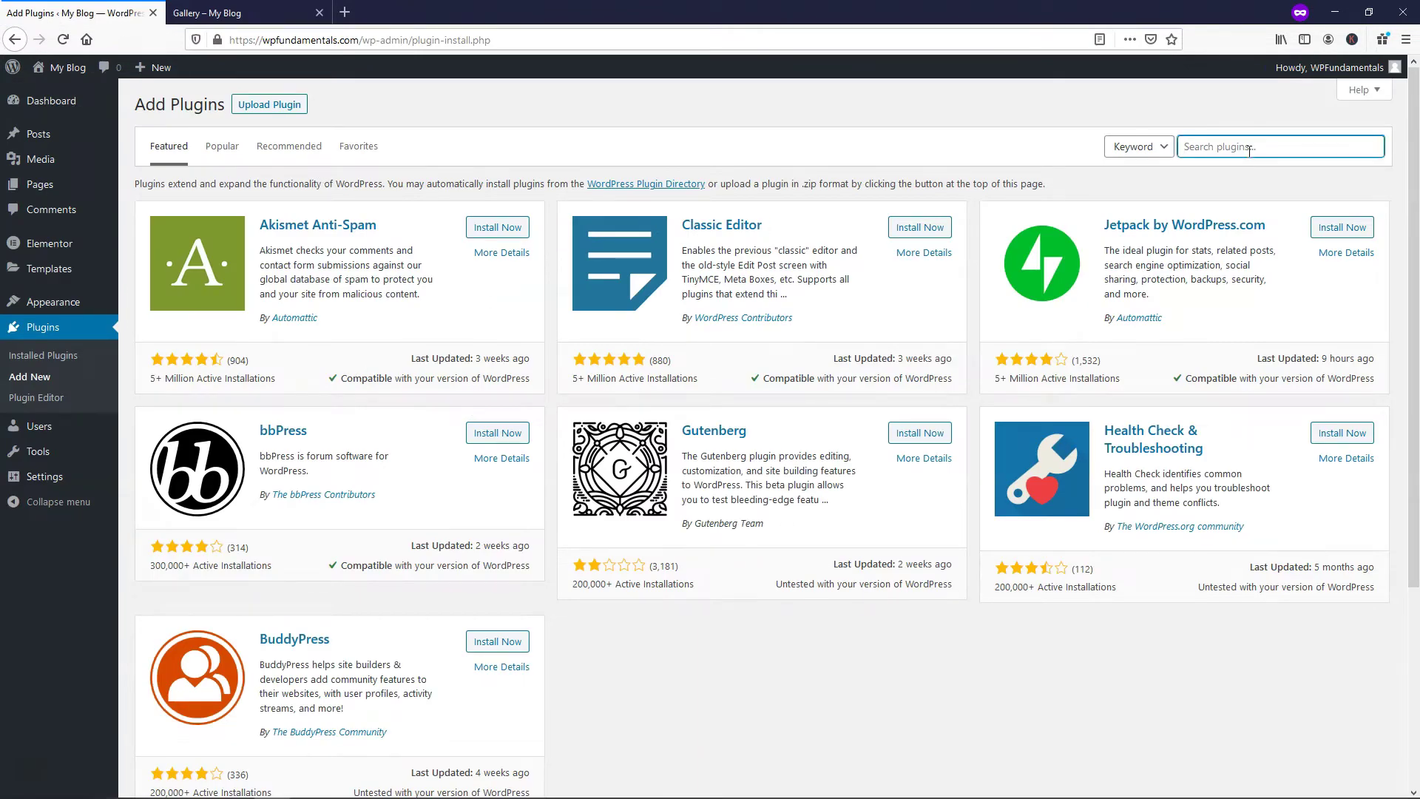
{"action": "type", "text": "modula"}
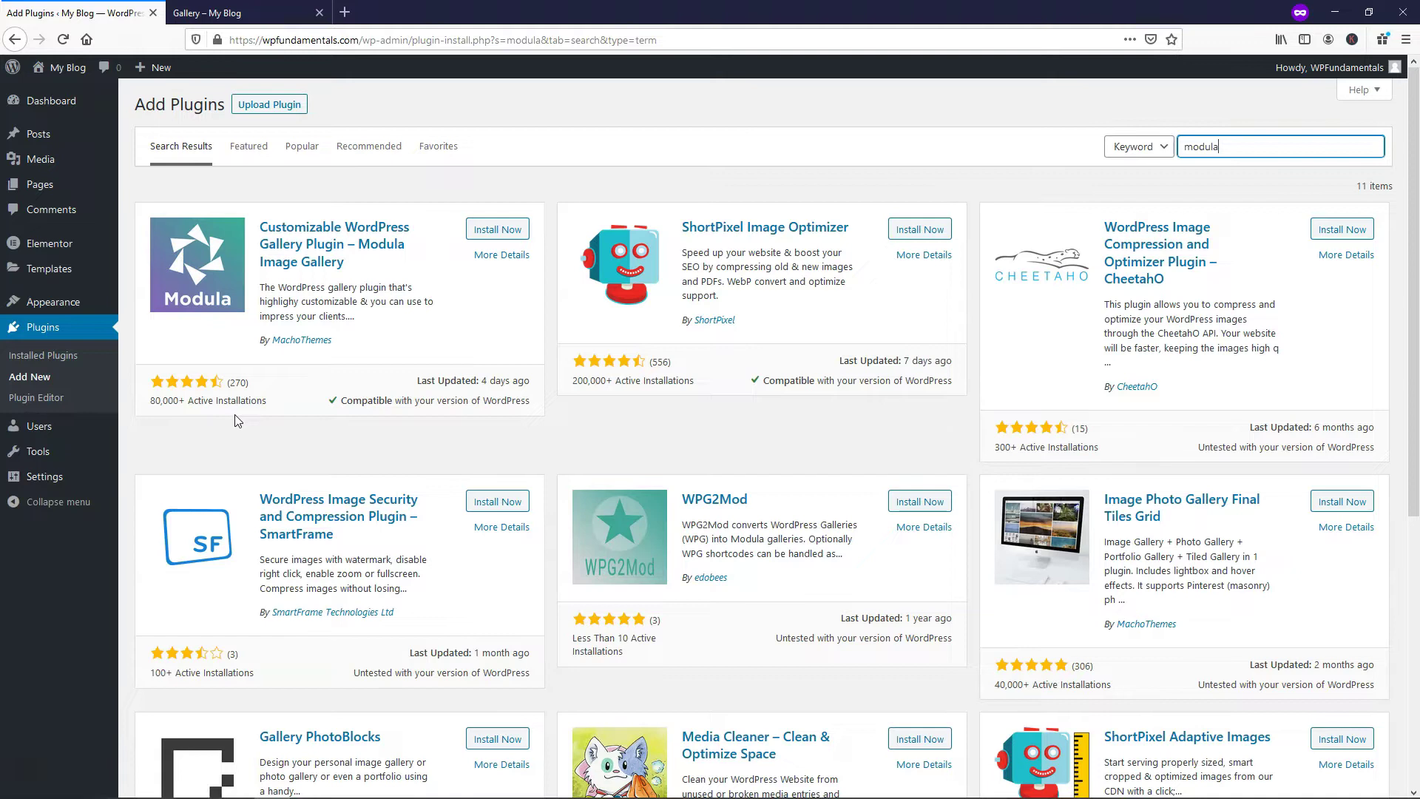
{"action": "left_click", "coordinate": [498, 230]}
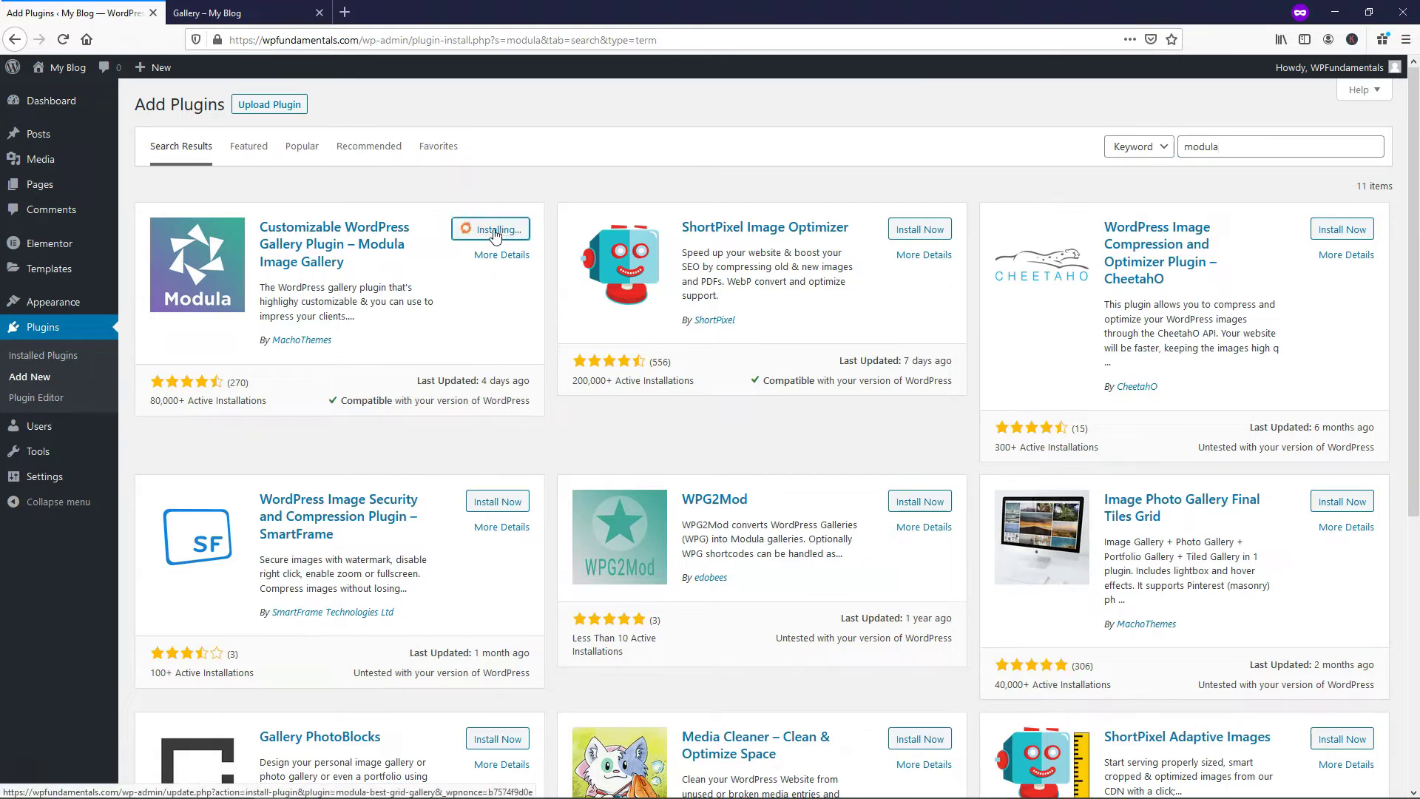
{"action": "left_click", "coordinate": [496, 231]}
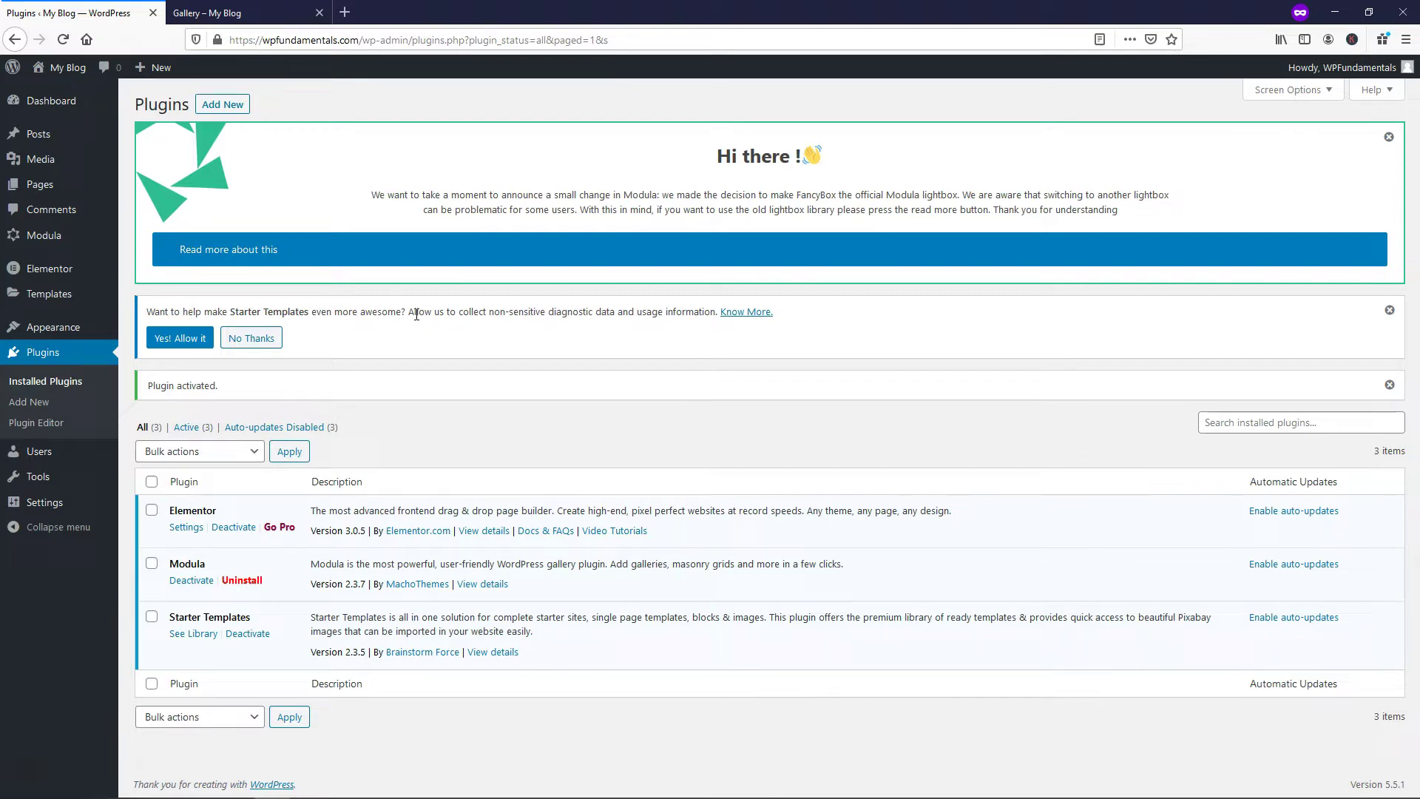
{"action": "left_click", "coordinate": [259, 341]}
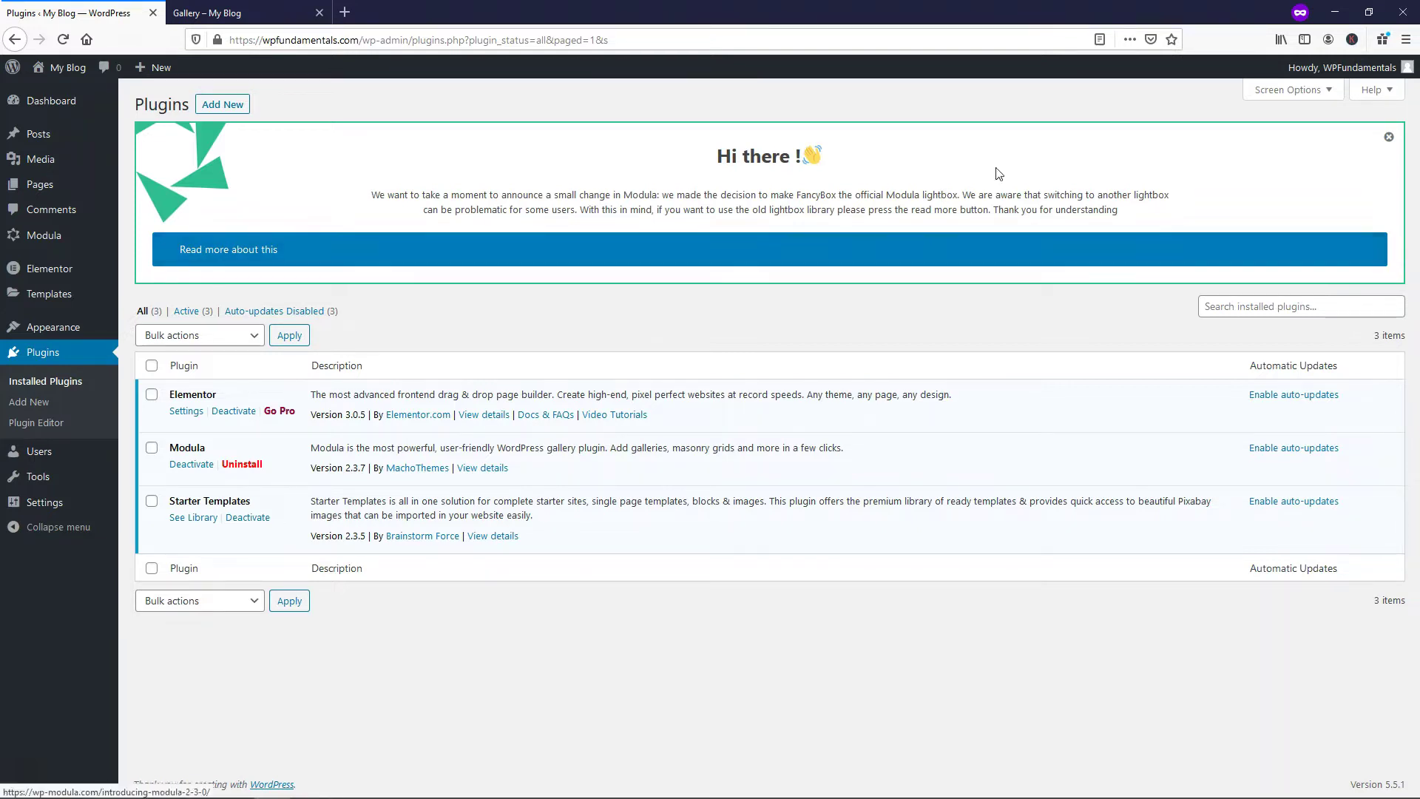
{"action": "left_click", "coordinate": [1387, 138]}
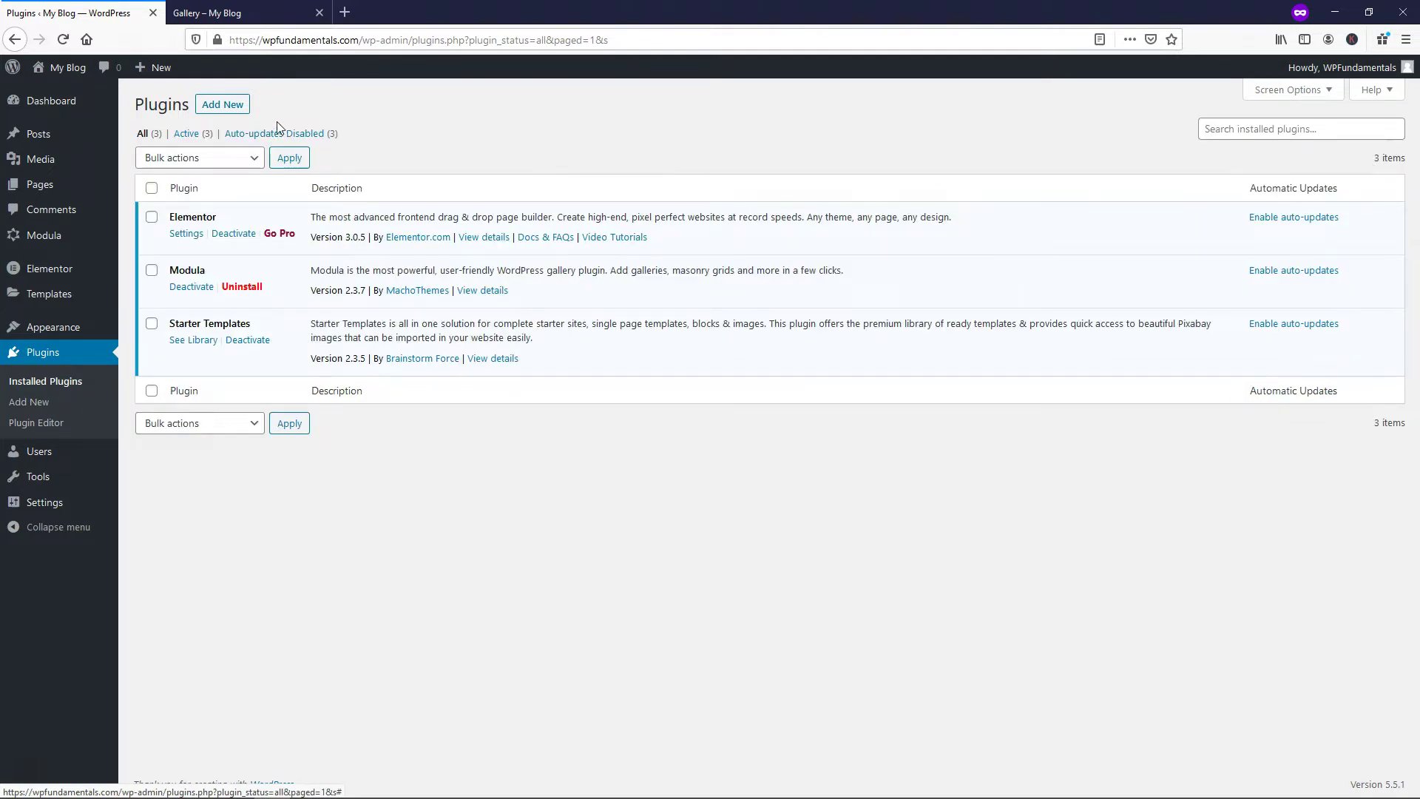
- Upload the modula zip file from the Downloads folder as a plugin, then install and activate it
{"action": "left_click", "coordinate": [213, 108]}
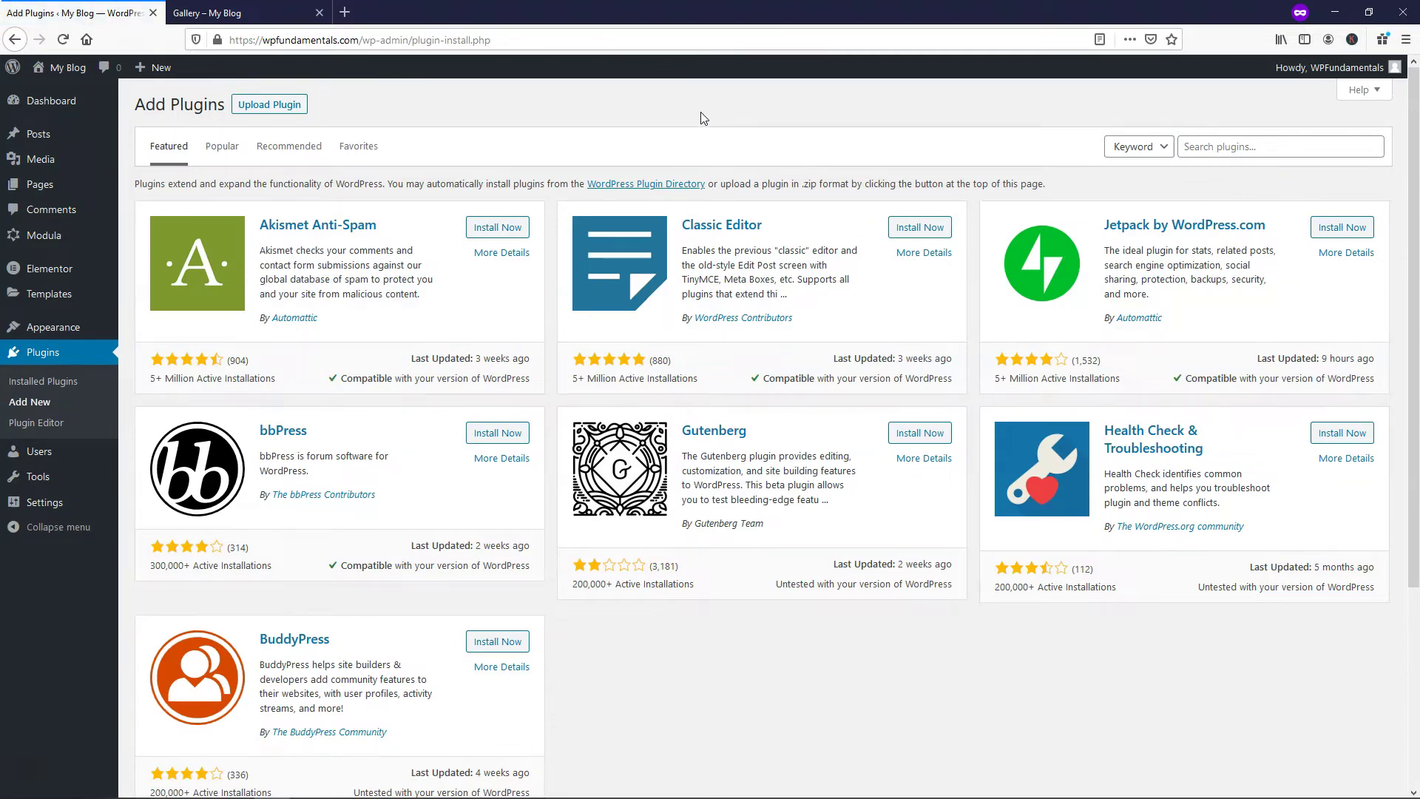
{"action": "left_click", "coordinate": [257, 108]}
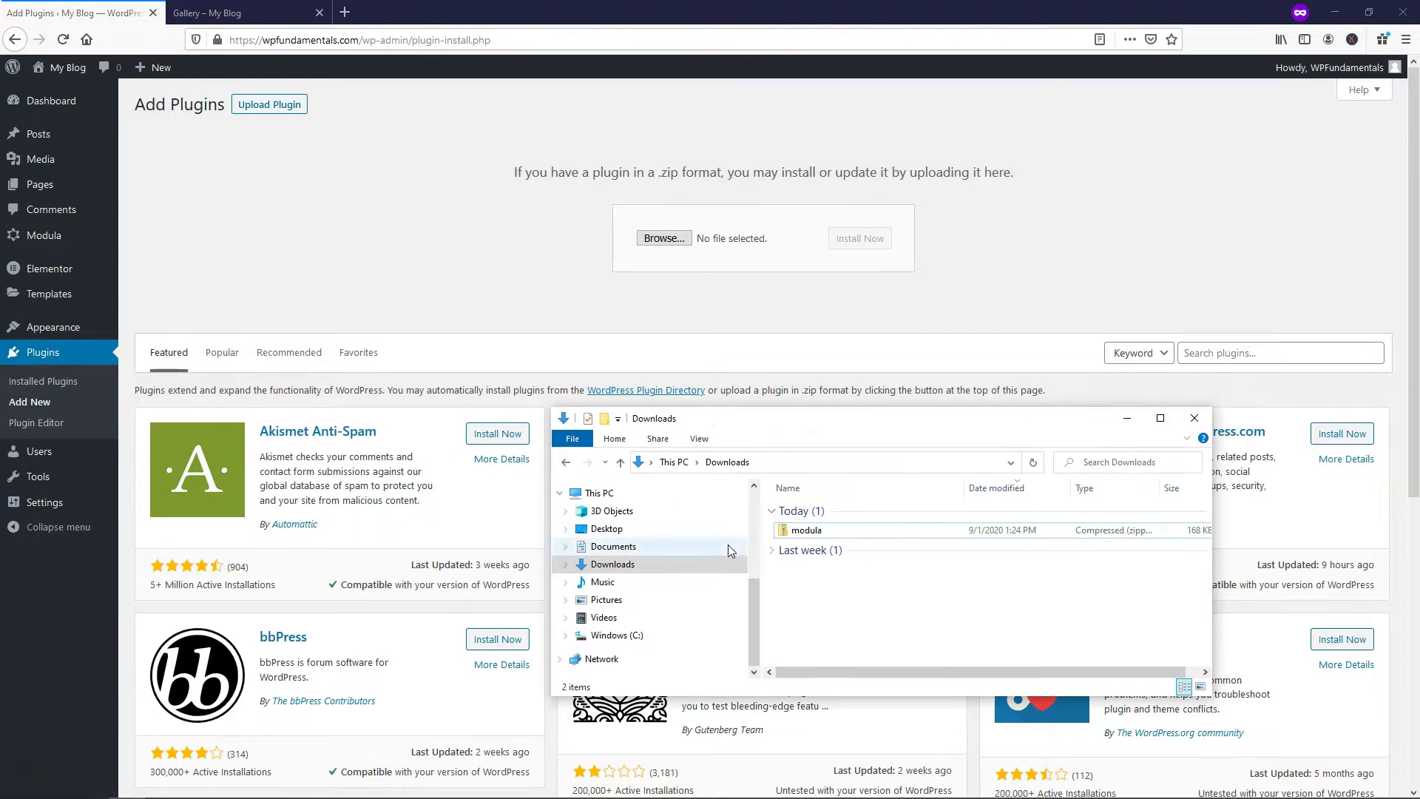
{"action": "left_click", "coordinate": [795, 531]}
{"action": "left_click_drag", "start_coordinate": [797, 537], "coordinate": [666, 240]}
{"action": "left_click", "coordinate": [870, 242]}
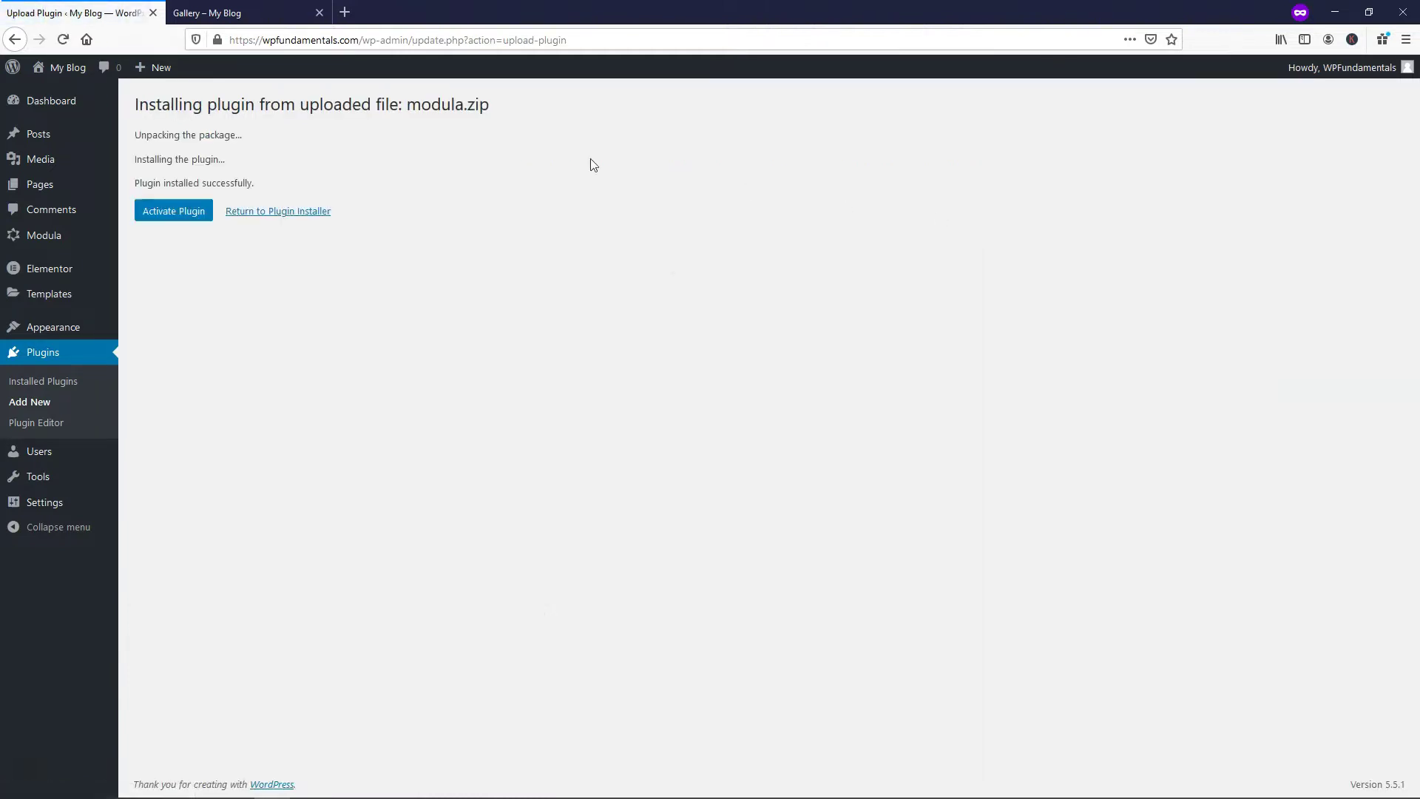
{"action": "left_click", "coordinate": [167, 213]}
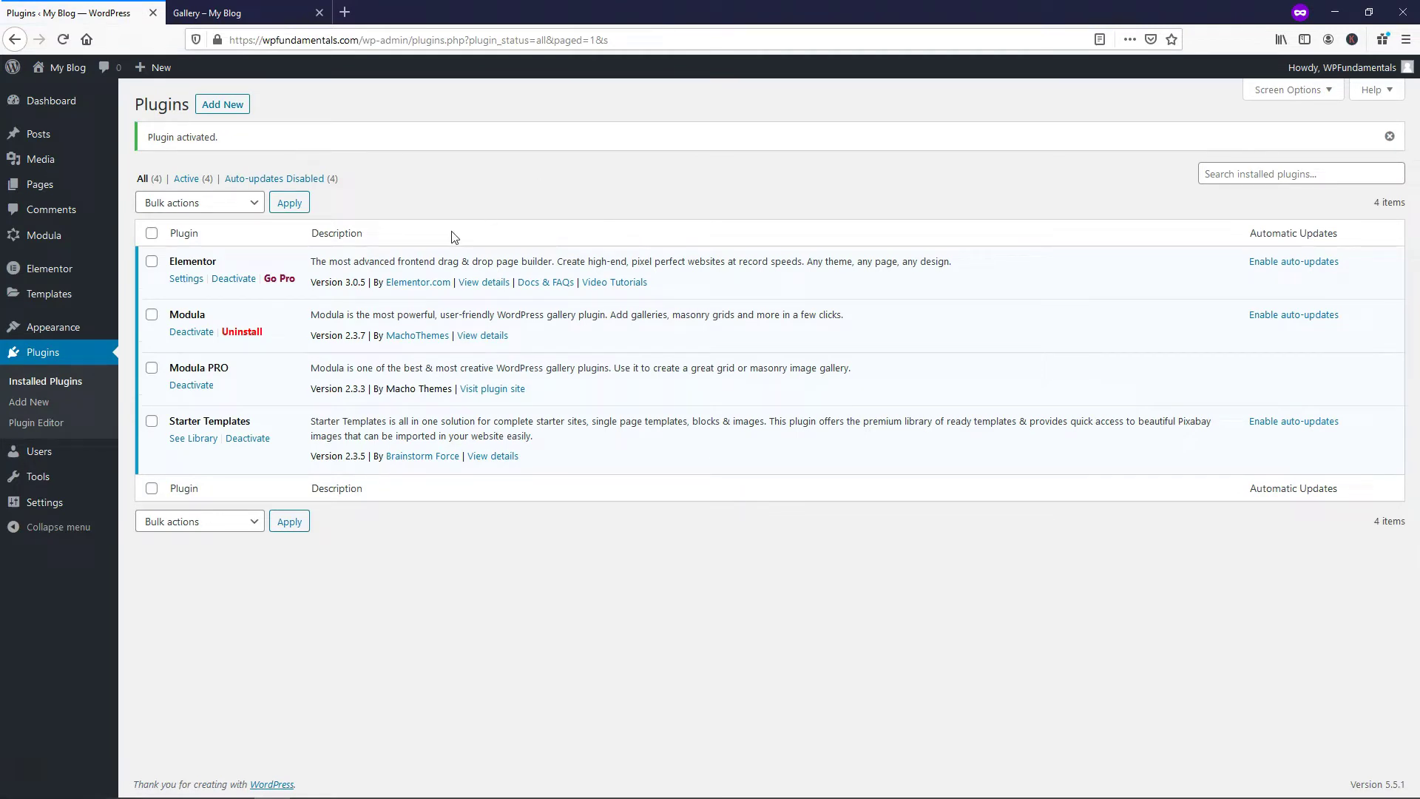
- Open Modula's galleries and look through the list of available Modula extensions
{"action": "mouse_move", "coordinate": [56, 241]}
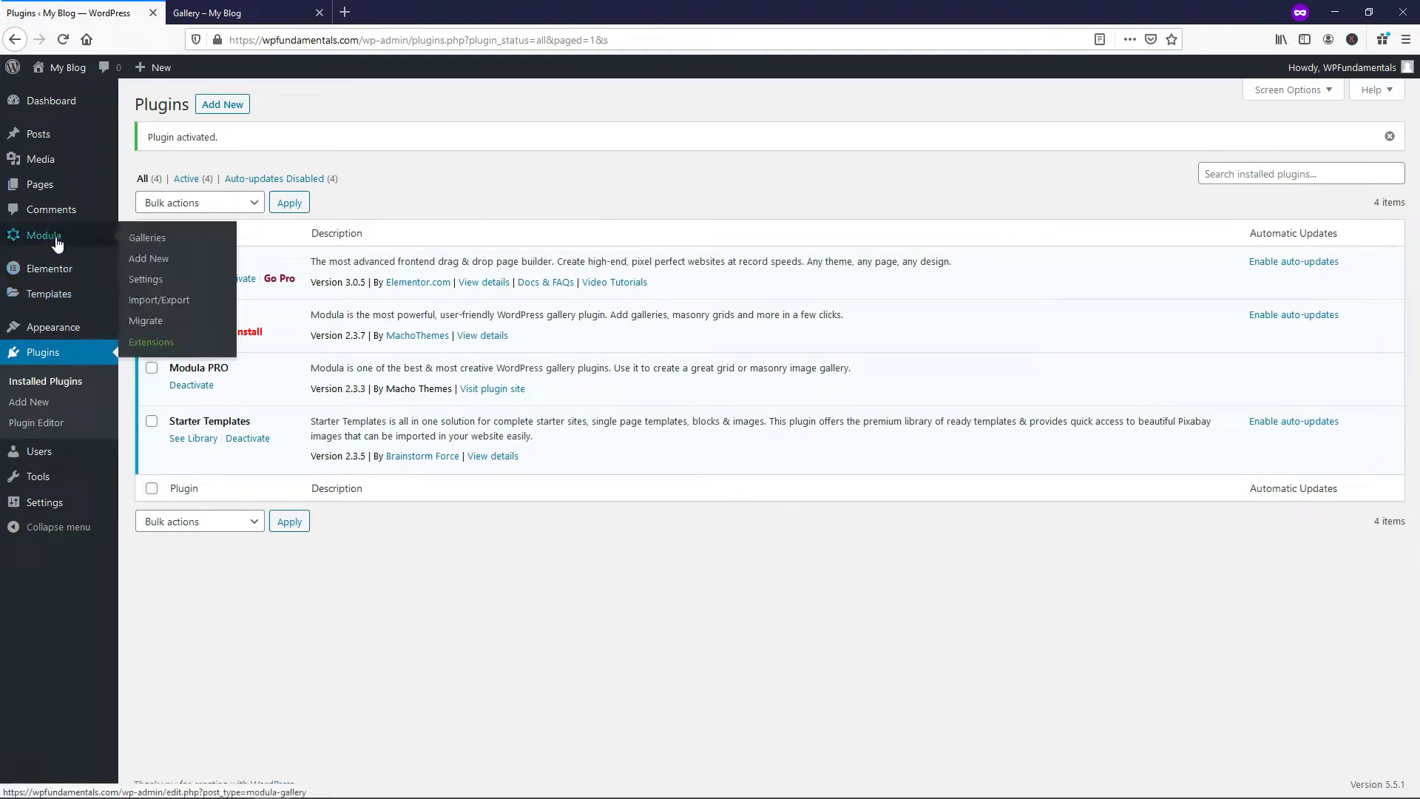
{"action": "left_click", "coordinate": [57, 242]}
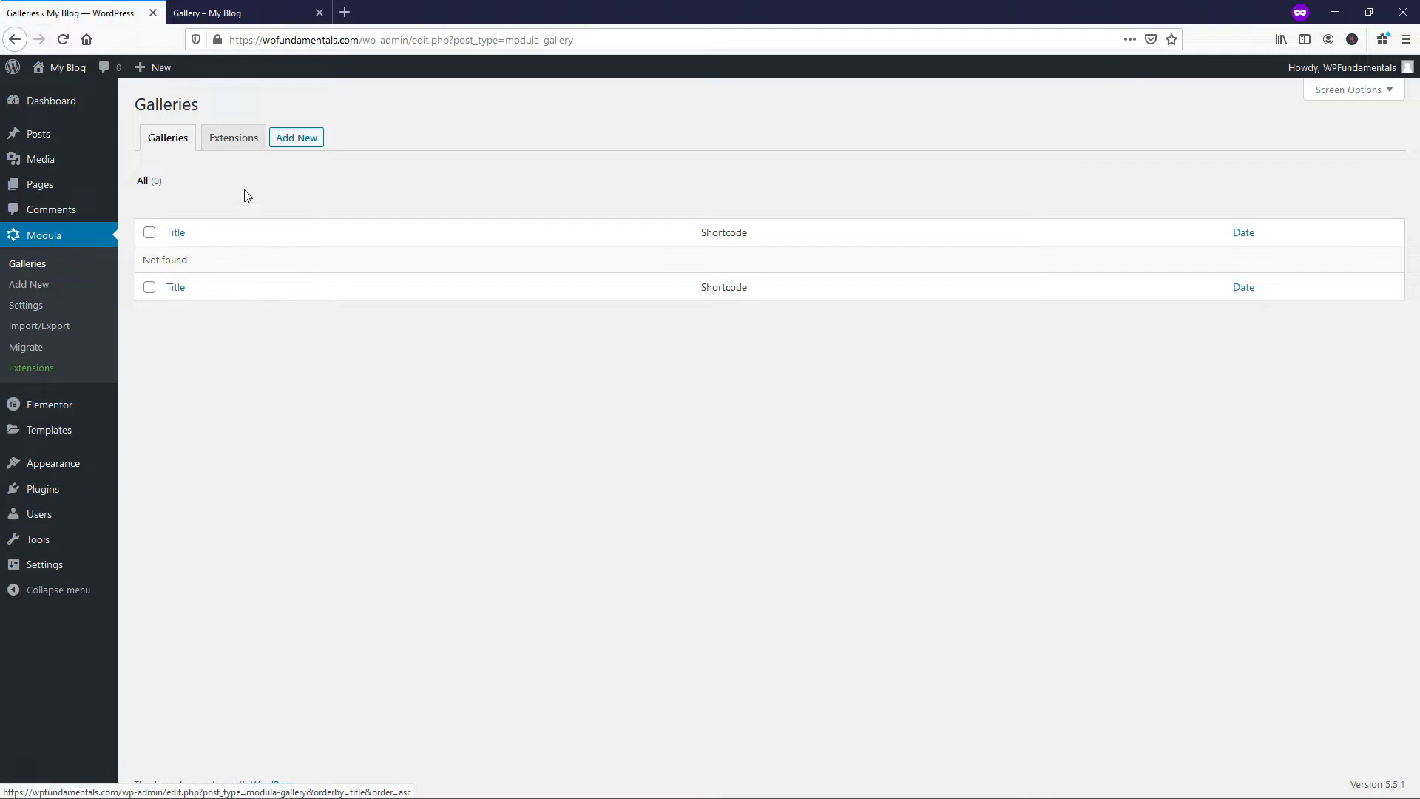
{"action": "left_click", "coordinate": [247, 139]}
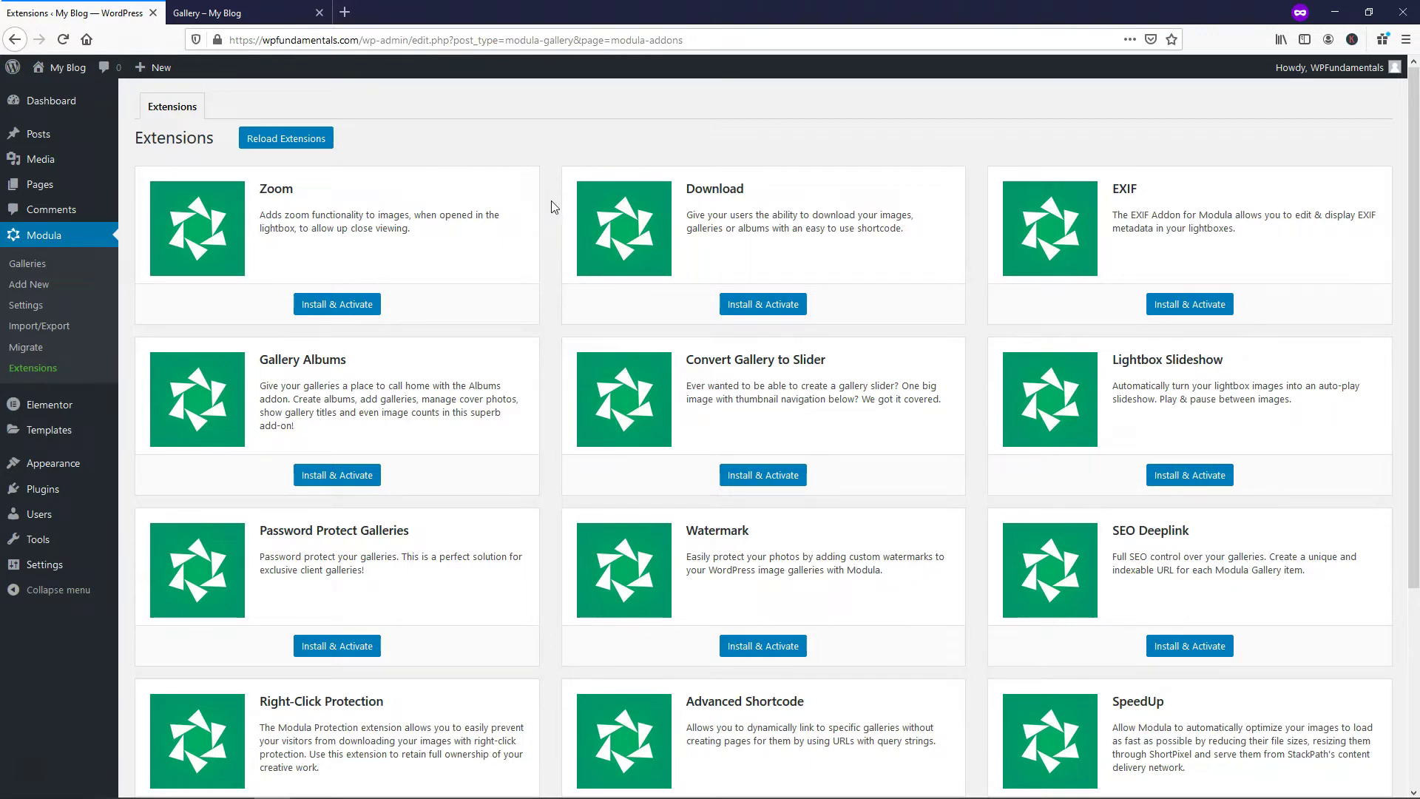
{"action": "scroll", "coordinate": [556, 202], "scroll_direction": "down", "scroll_amount": 5}
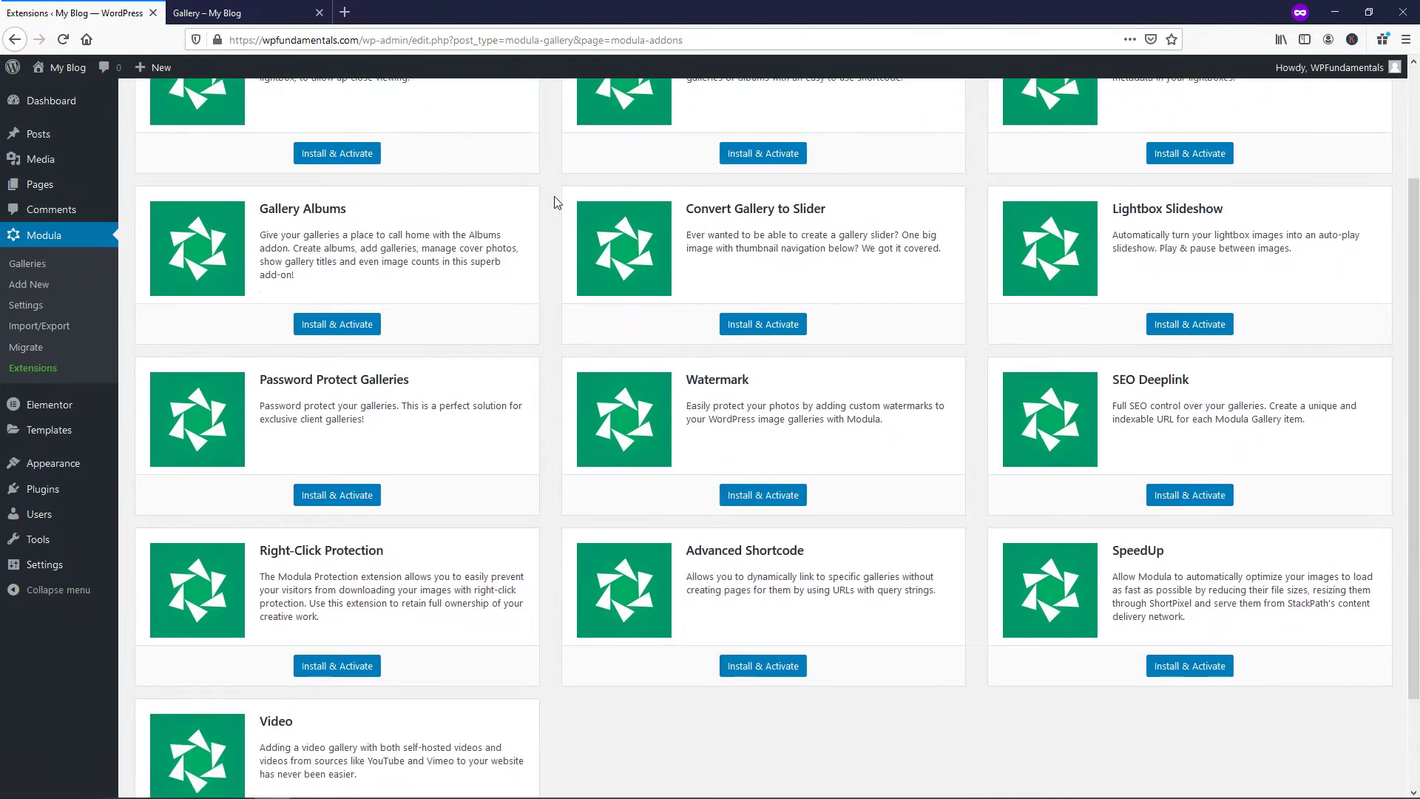
{"action": "scroll", "coordinate": [559, 400], "scroll_direction": "down", "scroll_amount": 2}
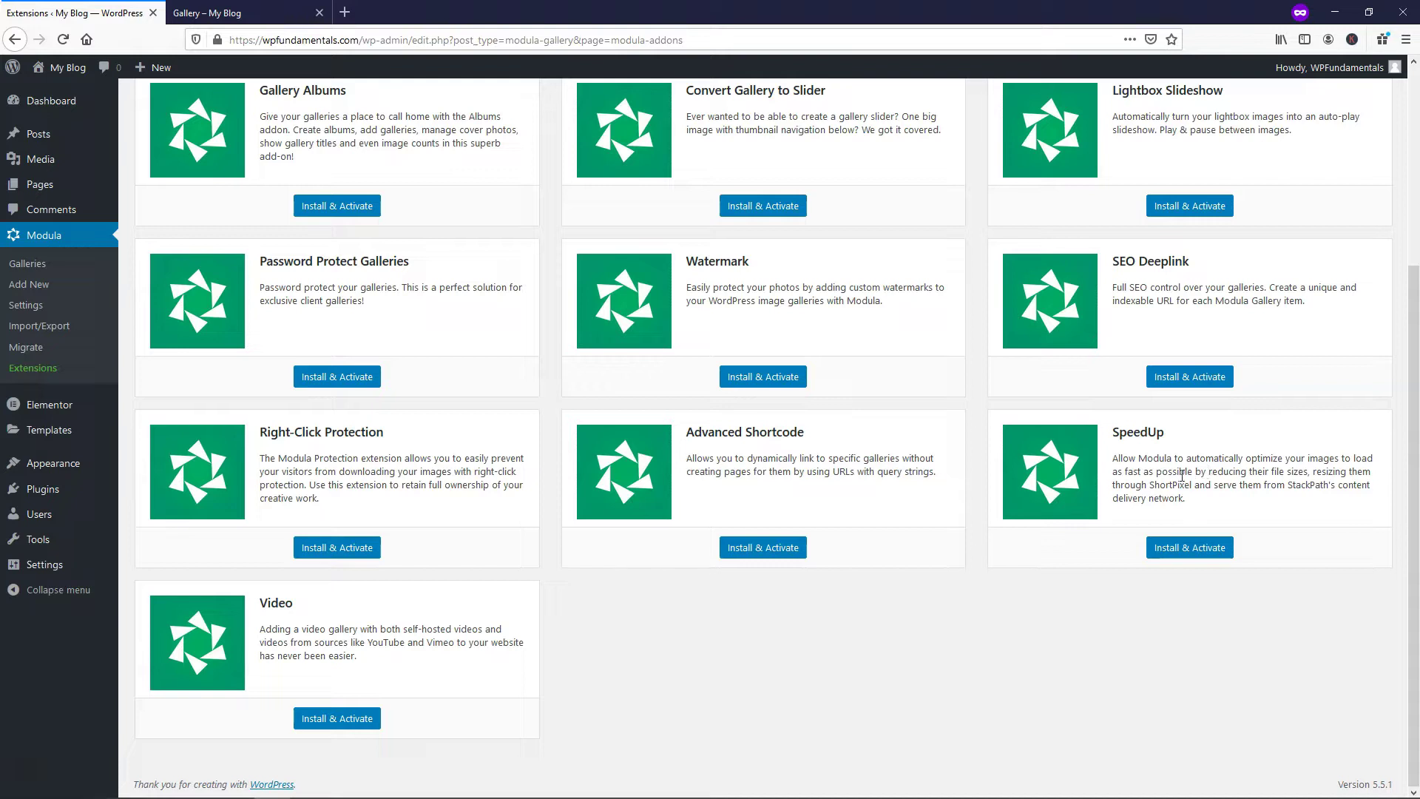
{"action": "scroll", "coordinate": [1182, 476], "scroll_direction": "up", "scroll_amount": 2}
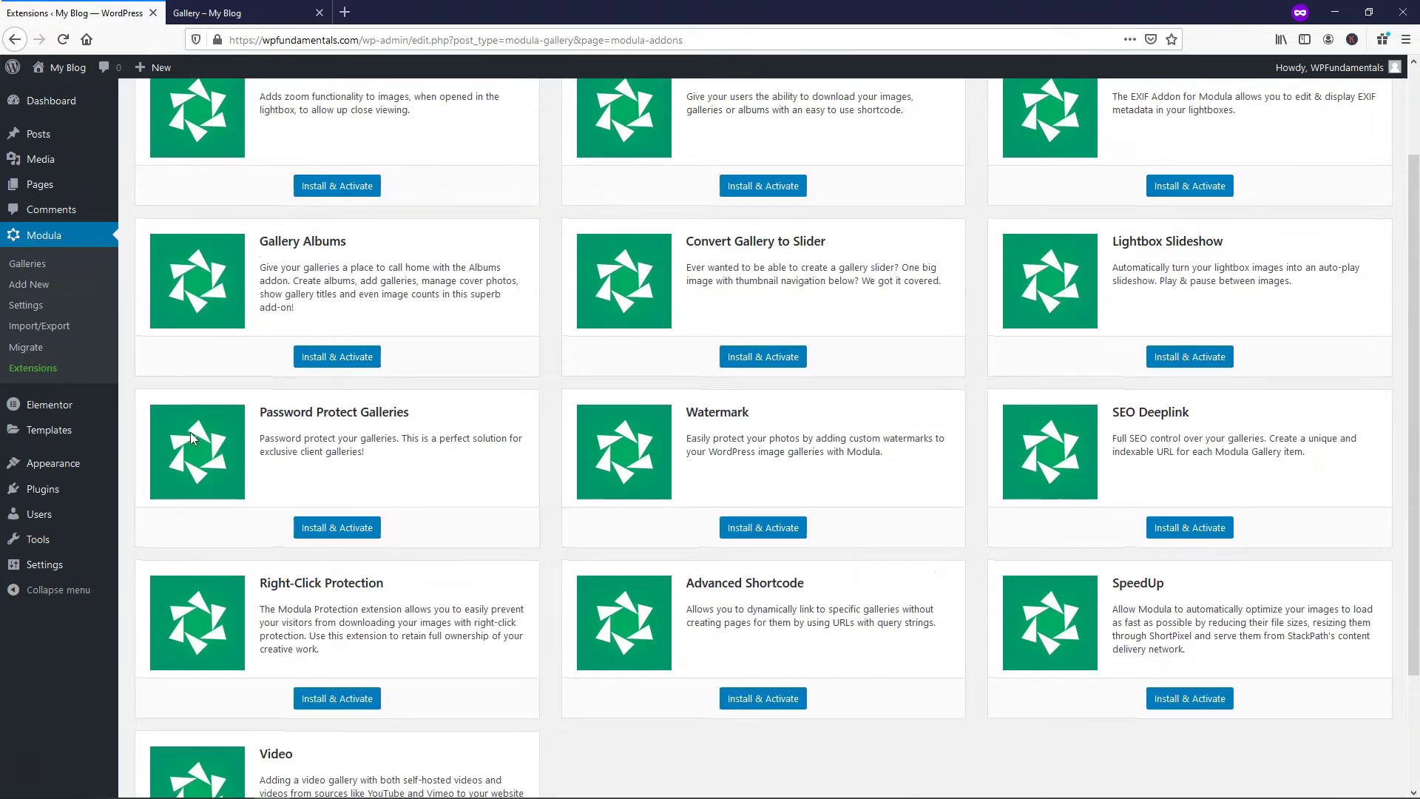
{"action": "scroll", "coordinate": [414, 454], "scroll_direction": "up", "scroll_amount": 2}
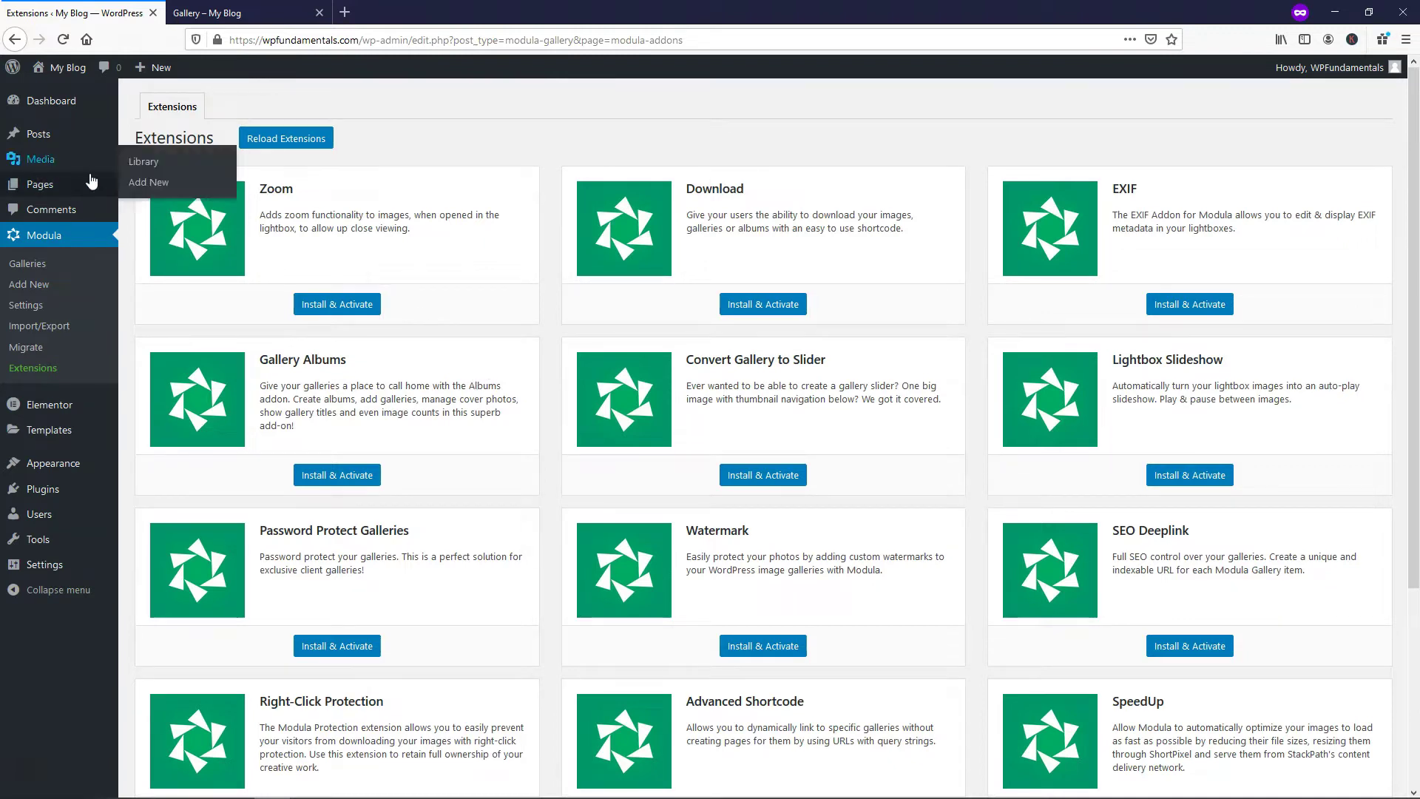
- Create a new Modula gallery and title it "Gallery"
{"action": "left_click", "coordinate": [34, 287]}
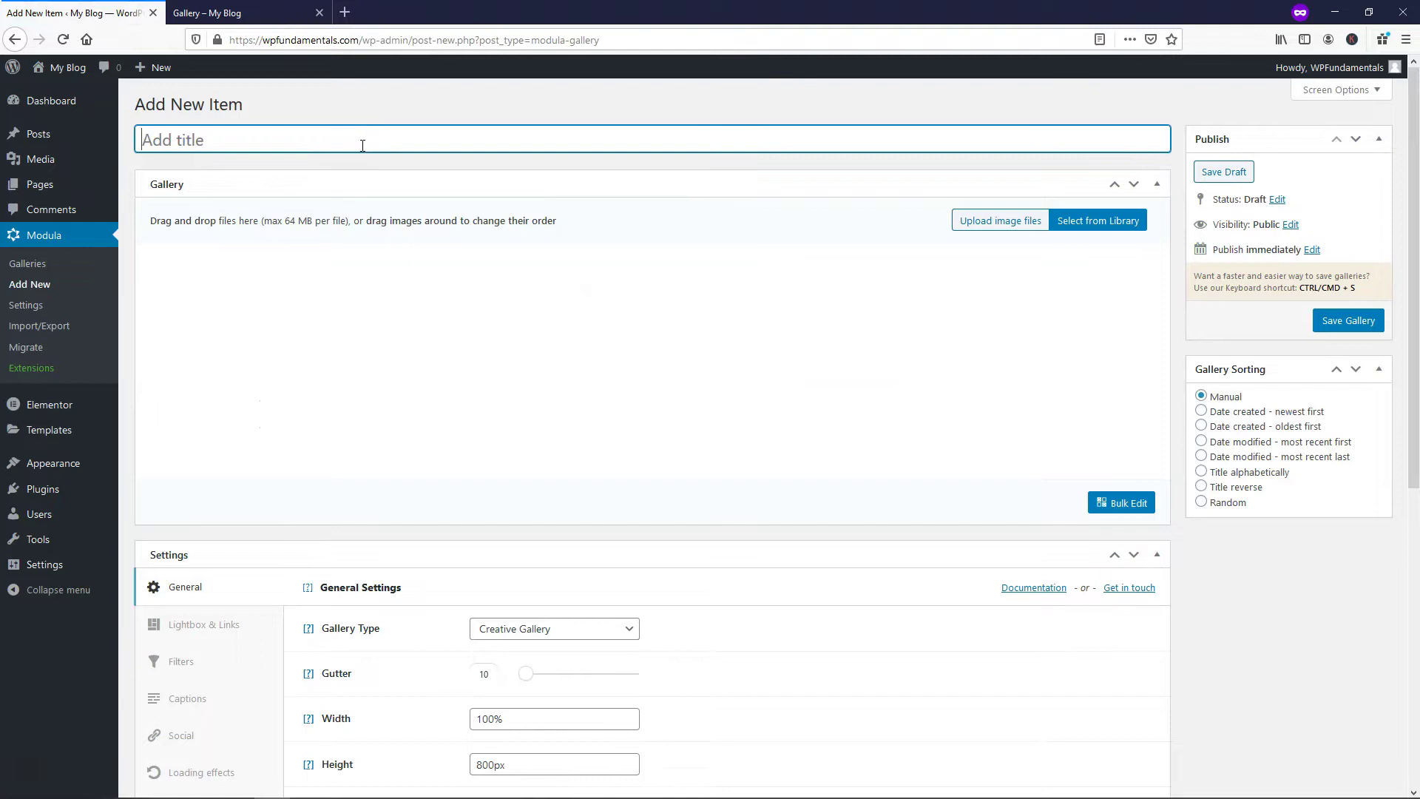
{"action": "type", "text": "Gallery"}
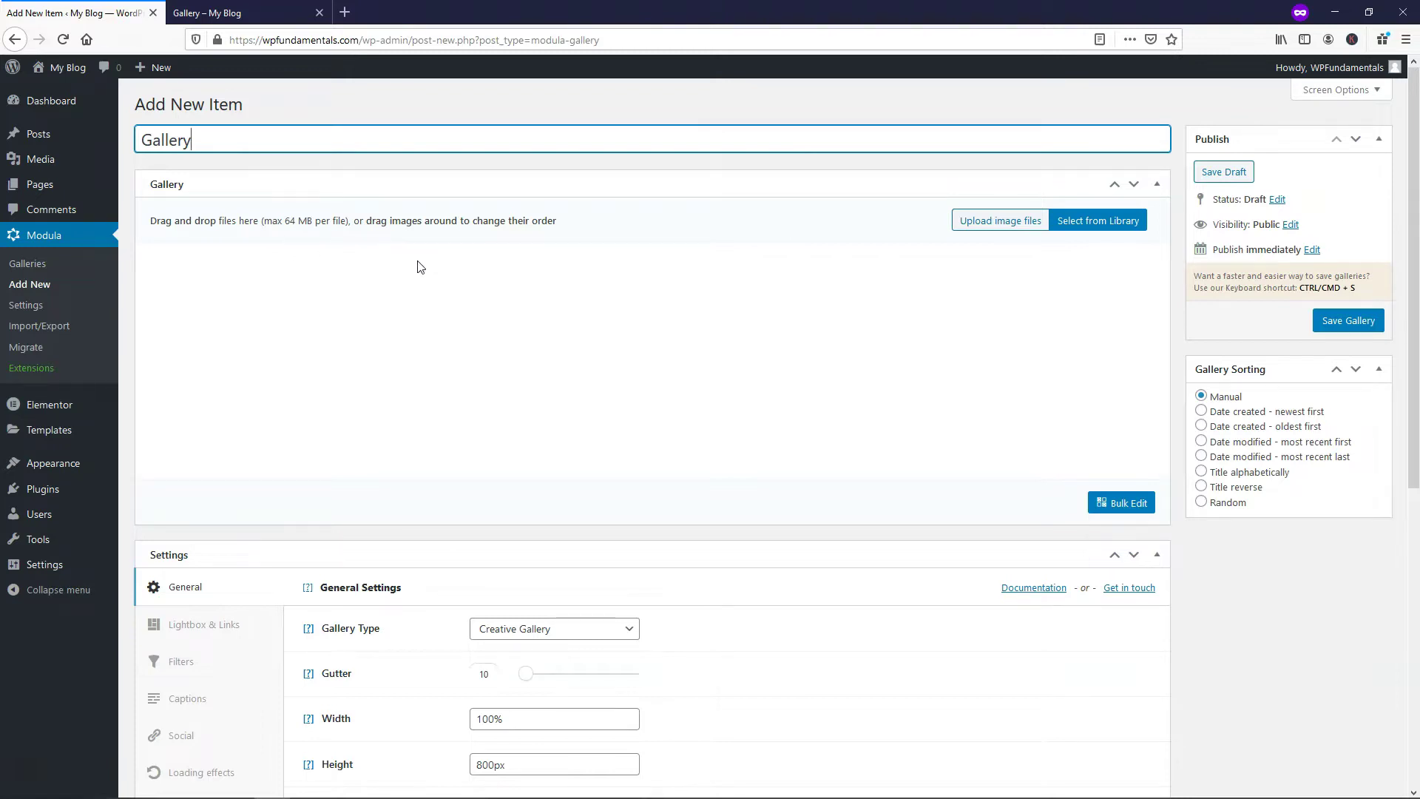
- Open the media library for the gallery and select all twenty images in the first two rows
{"action": "left_click", "coordinate": [1108, 222]}
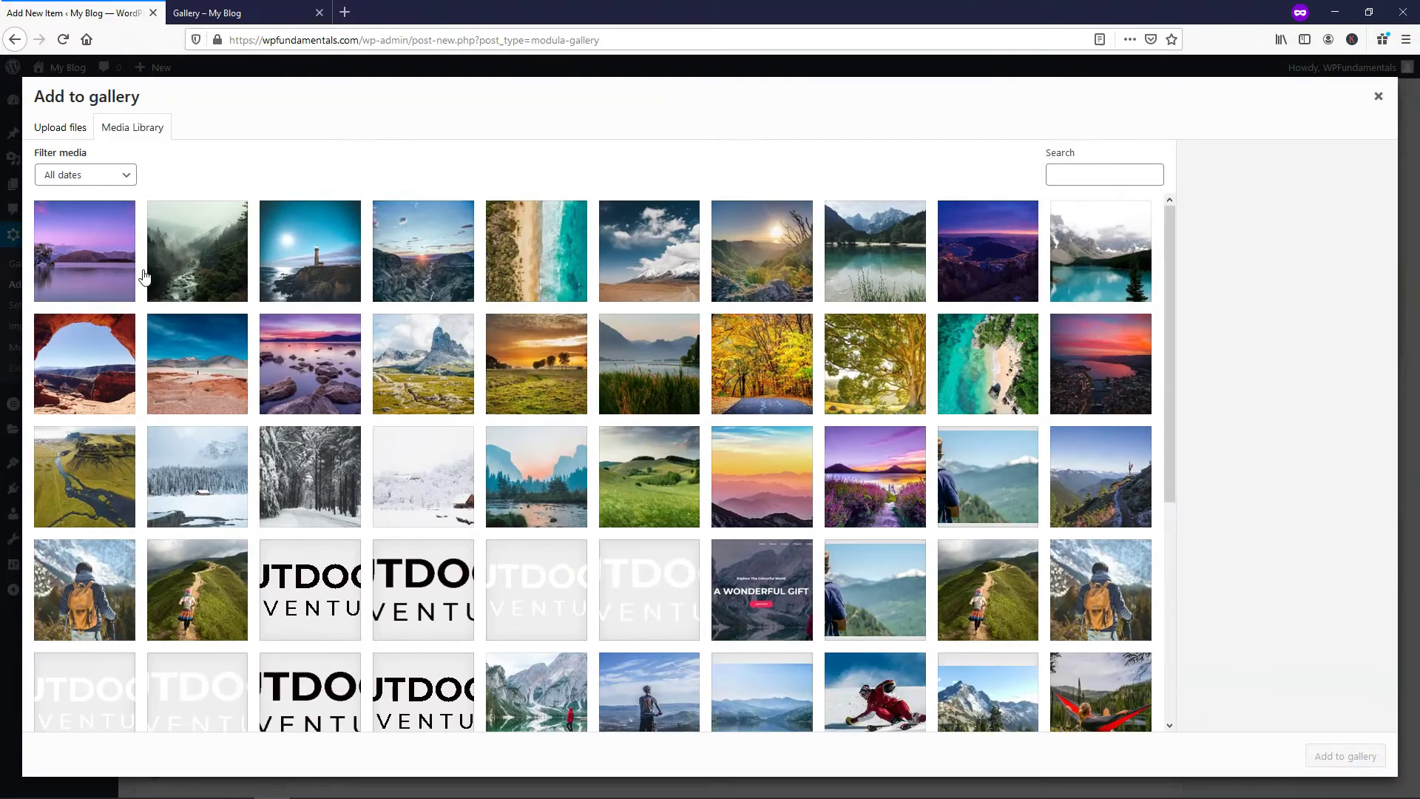
{"action": "left_click", "coordinate": [92, 264]}
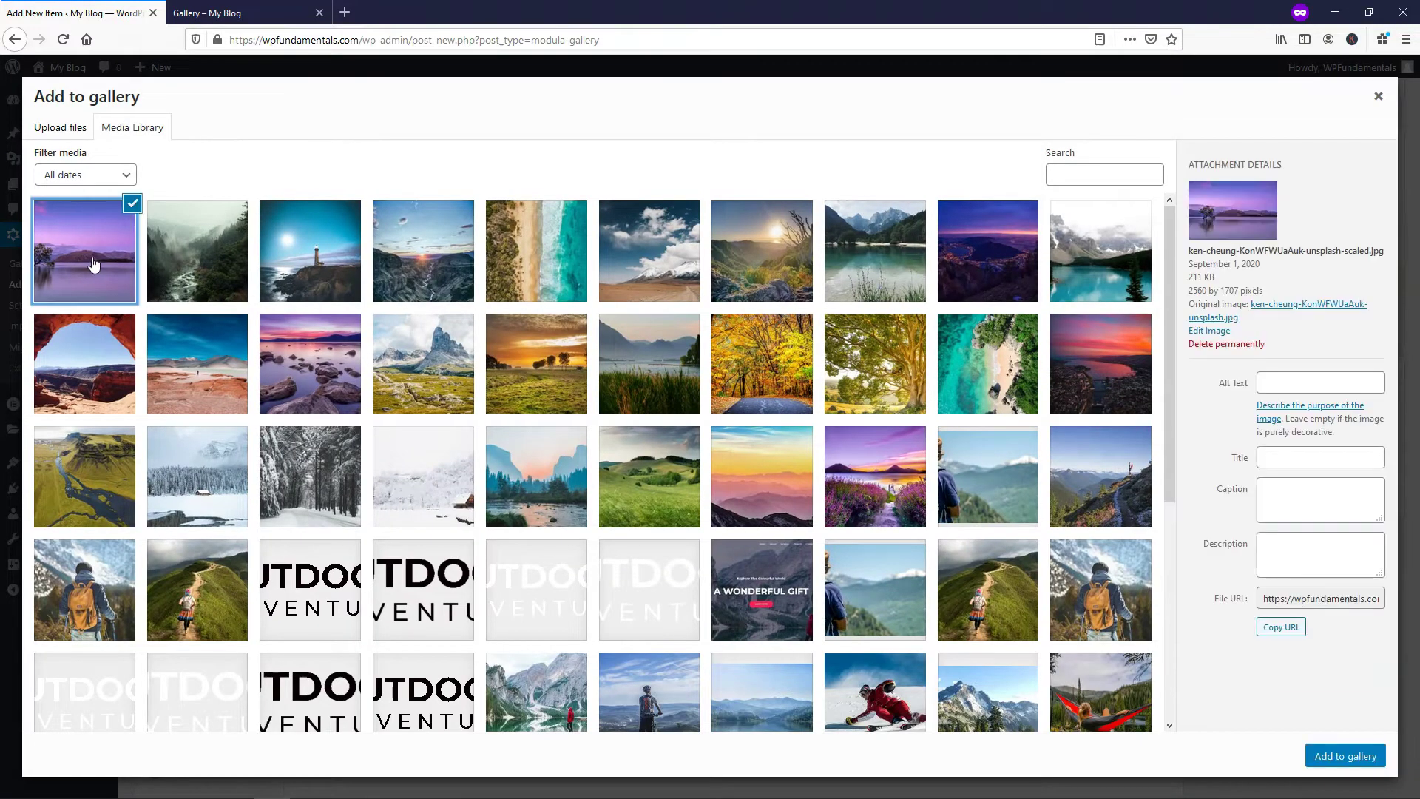
{"action": "left_click", "coordinate": [198, 248]}
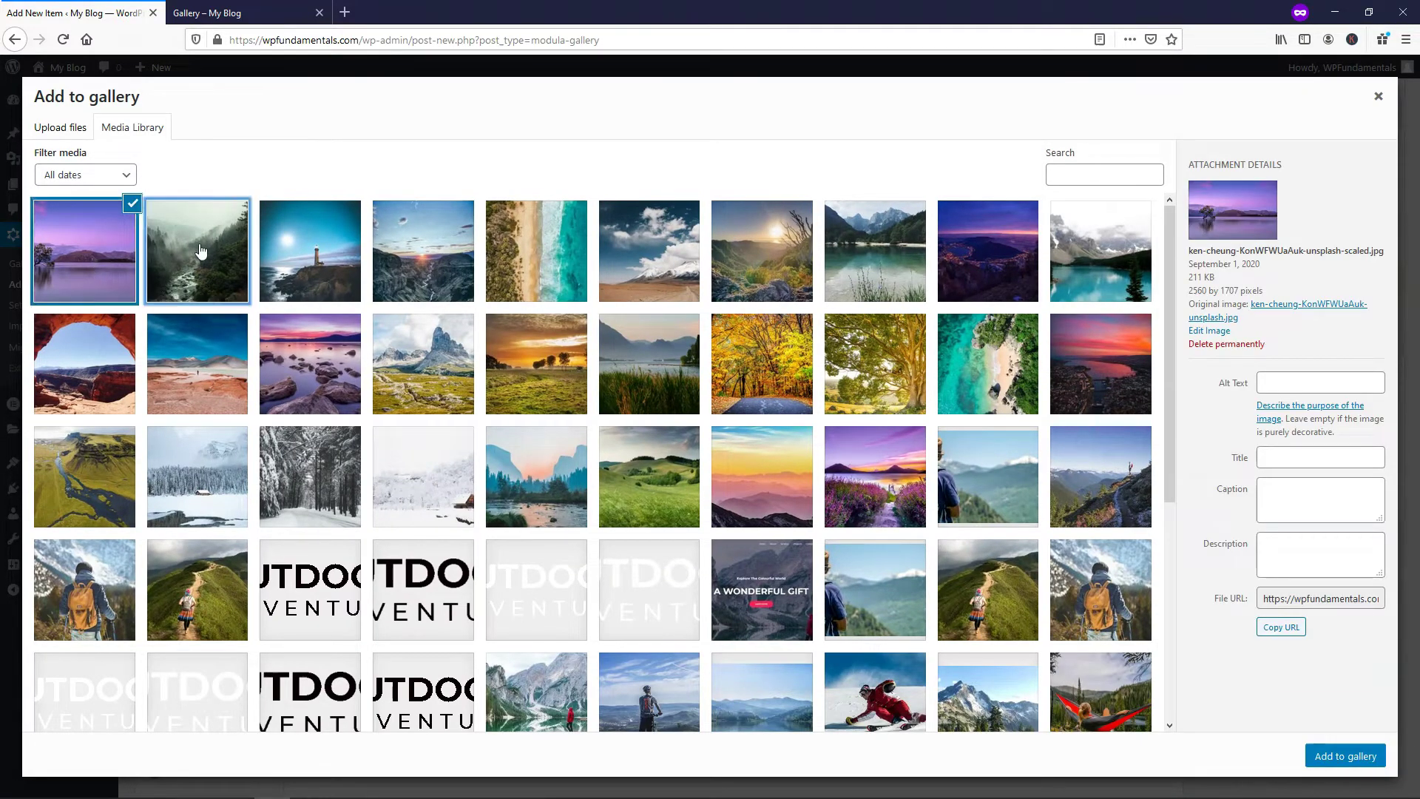
{"action": "left_click", "coordinate": [337, 257]}
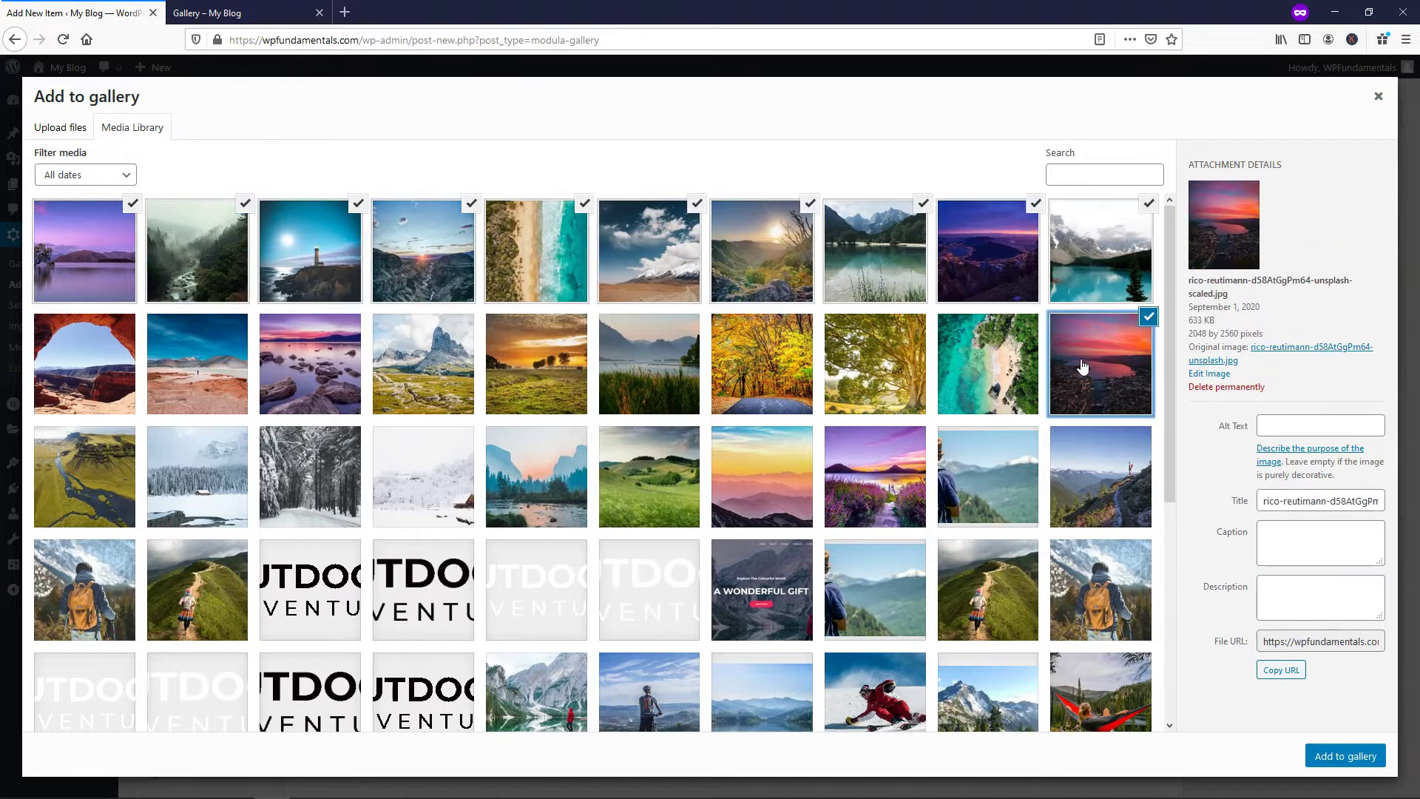
{"action": "left_click", "coordinate": [982, 368]}
{"action": "left_click", "coordinate": [874, 371]}
{"action": "left_click", "coordinate": [751, 371]}
{"action": "left_click", "coordinate": [628, 372]}
{"action": "left_click", "coordinate": [521, 366]}
{"action": "left_click", "coordinate": [459, 366]}
{"action": "left_click", "coordinate": [304, 364]}
{"action": "left_click", "coordinate": [185, 364]}
{"action": "left_click", "coordinate": [126, 361]}
- Also select the first eight images in the third row, leaving out section-bg-img.jpg, and add the whole selection to the gallery
{"action": "left_click", "coordinate": [106, 455]}
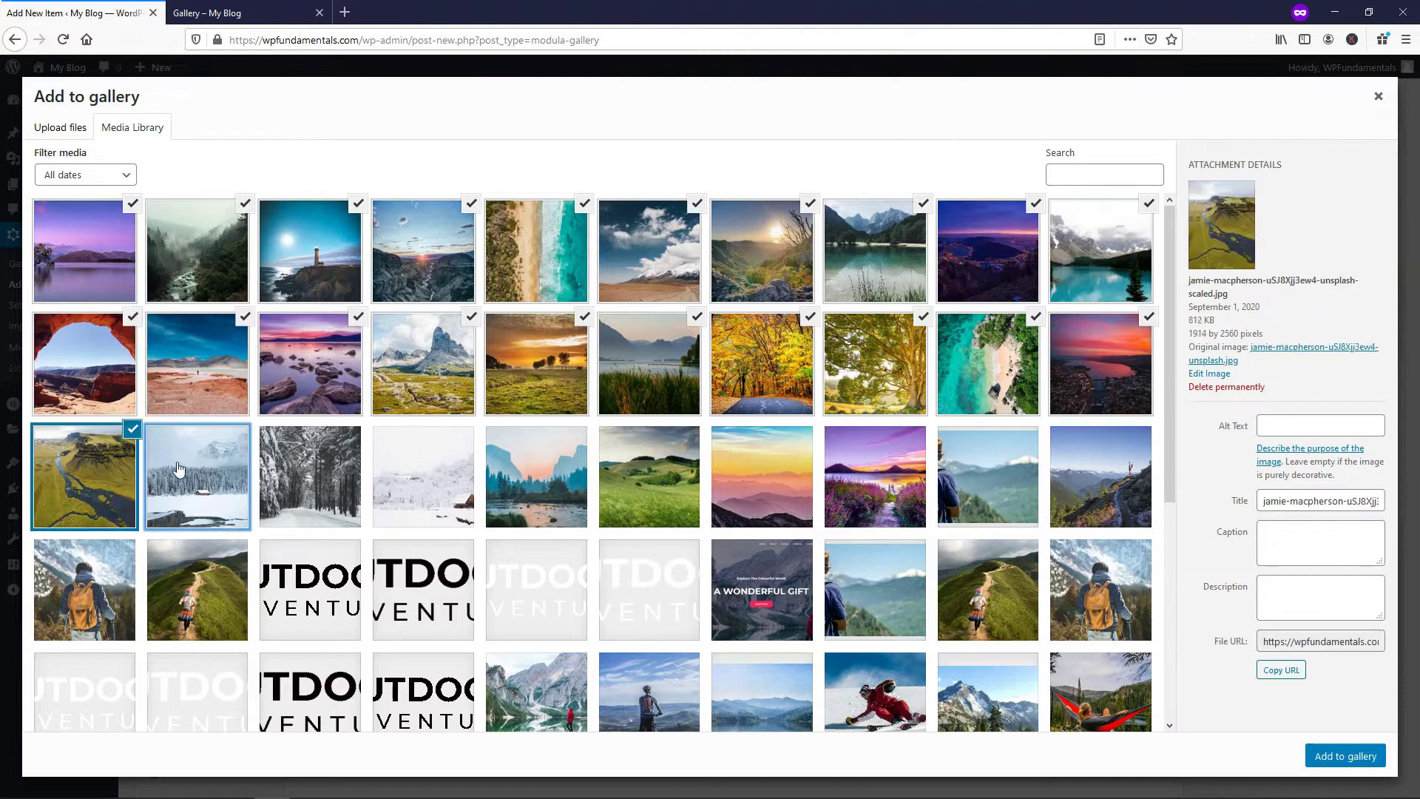
{"action": "left_click", "coordinate": [179, 471]}
{"action": "left_click", "coordinate": [304, 478]}
{"action": "left_click", "coordinate": [471, 473]}
{"action": "left_click", "coordinate": [553, 467]}
{"action": "left_click", "coordinate": [662, 475]}
{"action": "left_click", "coordinate": [728, 474]}
{"action": "left_click", "coordinate": [904, 468]}
{"action": "left_click", "coordinate": [980, 477]}
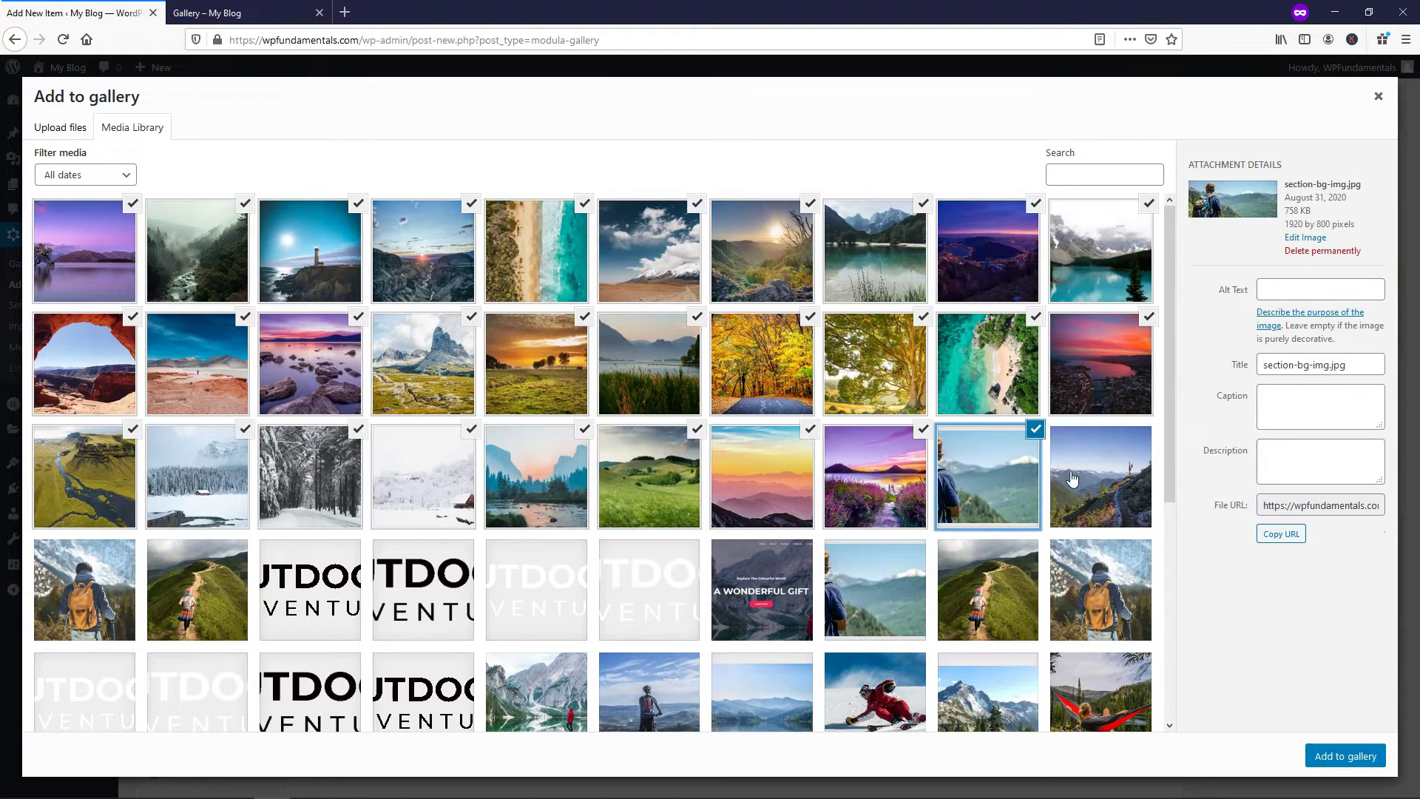
{"action": "left_click", "coordinate": [1035, 429]}
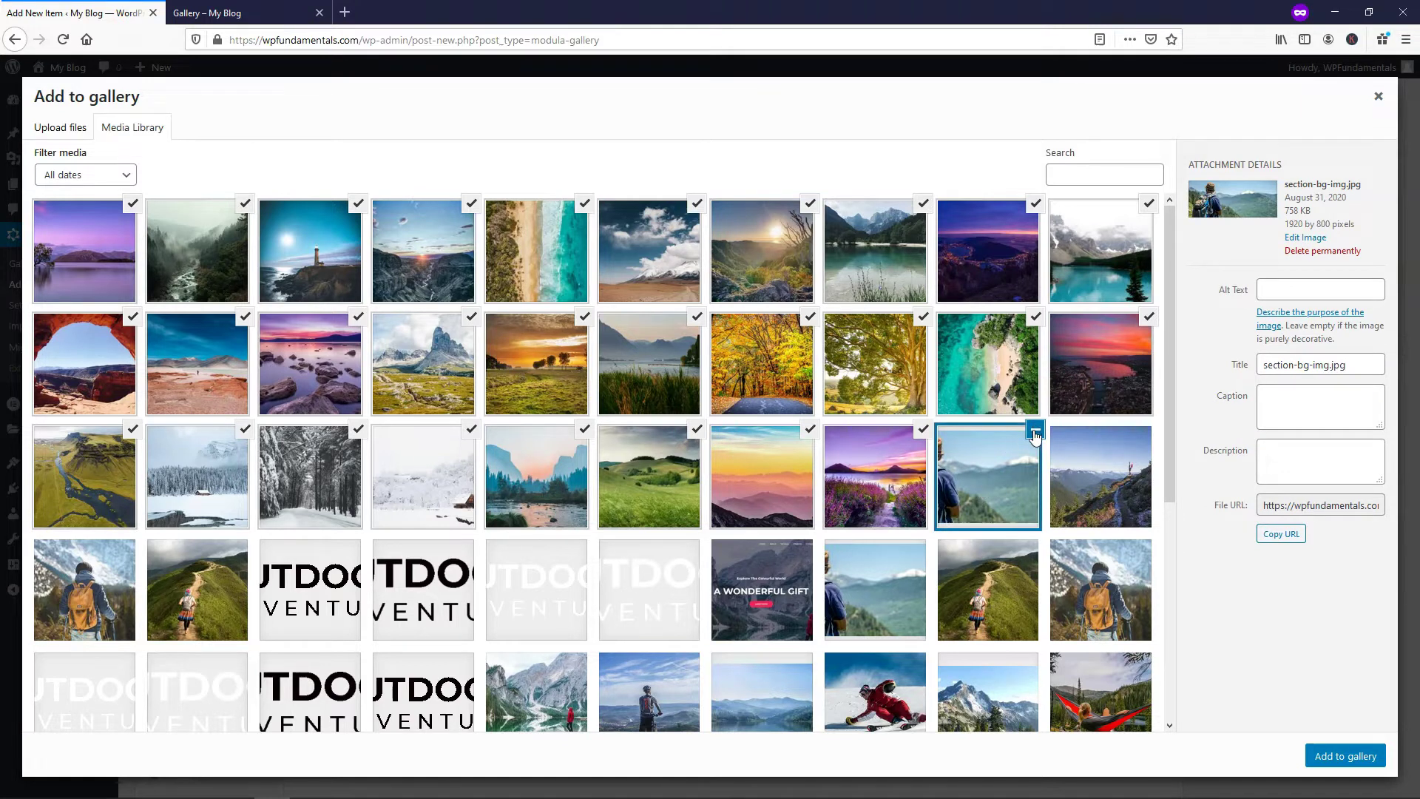
{"action": "left_click", "coordinate": [1344, 762]}
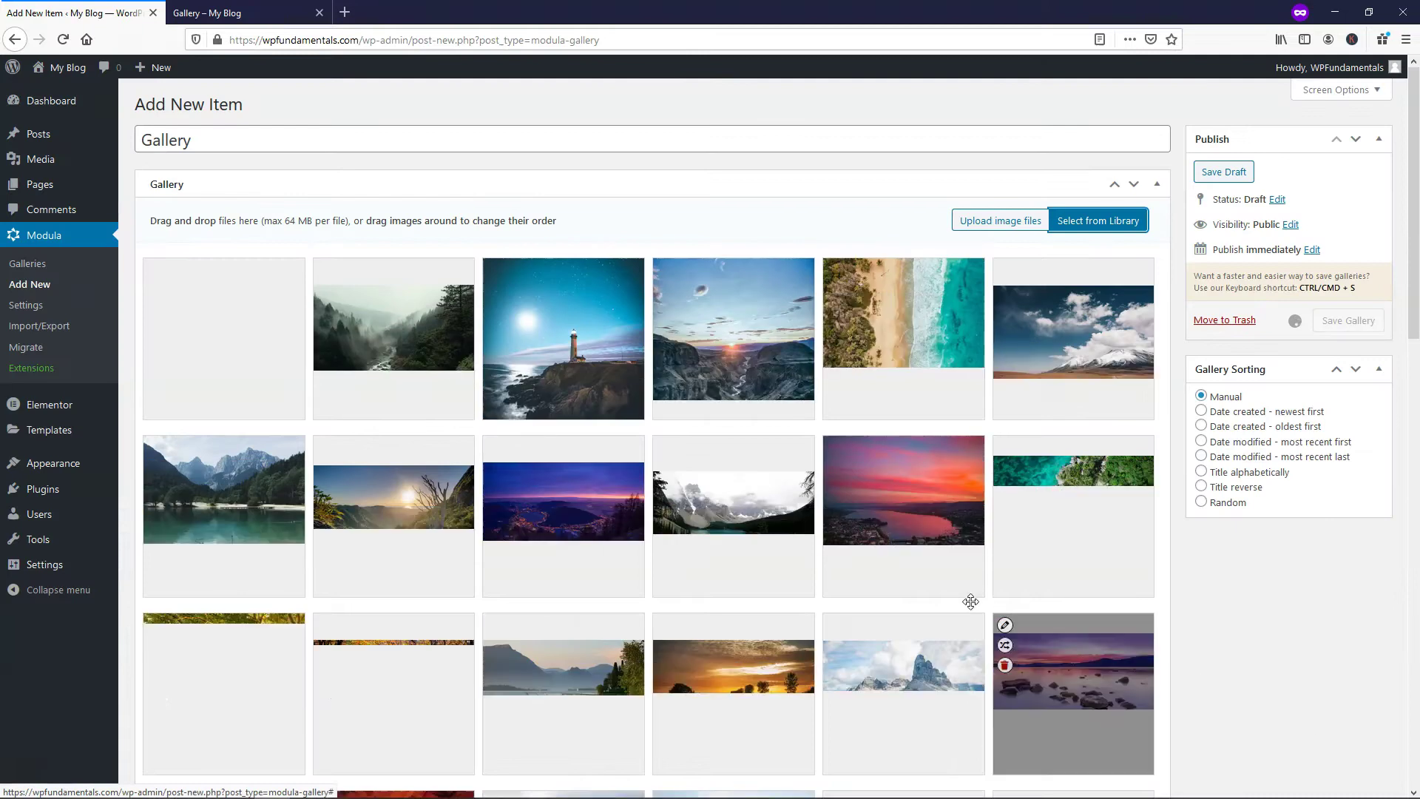
- Look over the added images and save the gallery
{"action": "scroll", "coordinate": [703, 368], "scroll_direction": "down", "scroll_amount": 8}
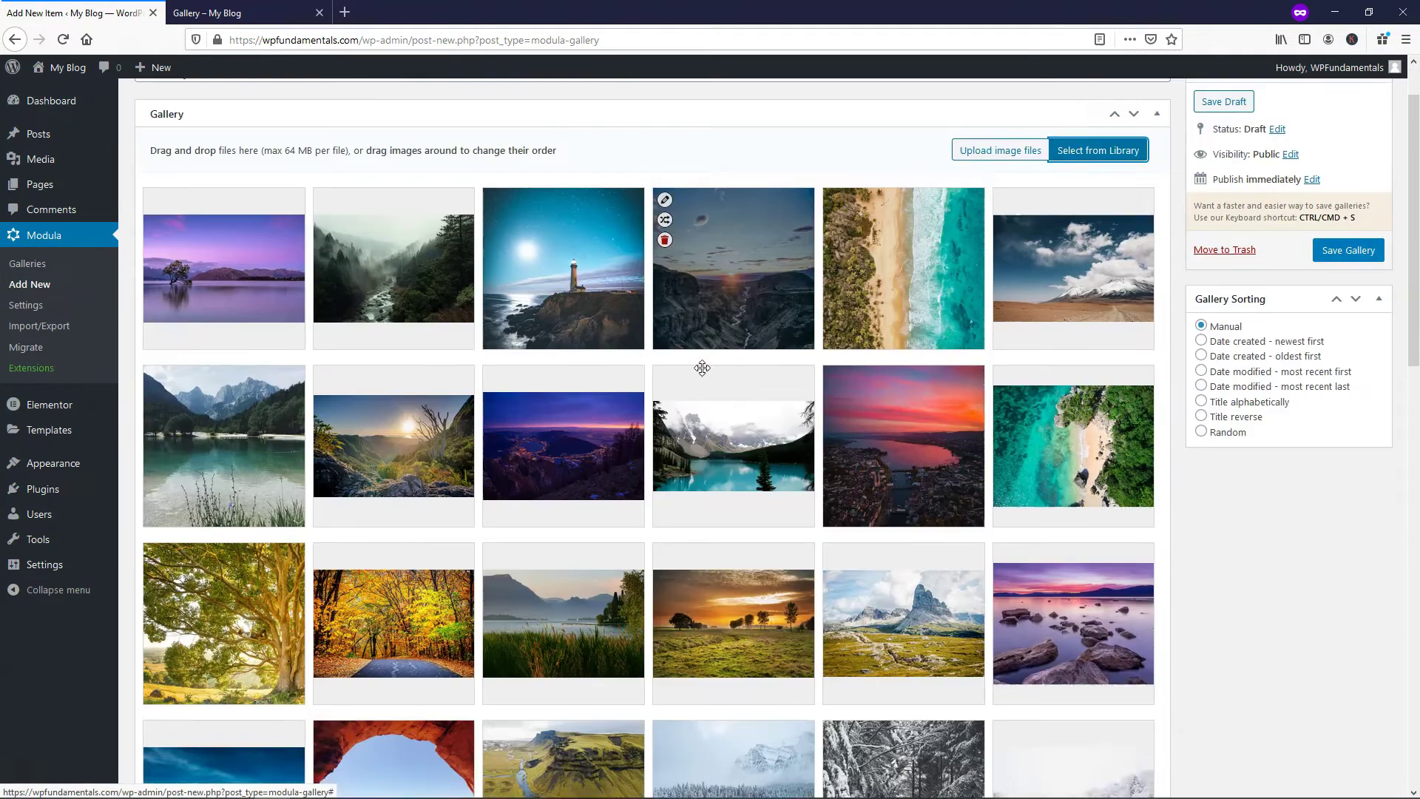
{"action": "scroll", "coordinate": [702, 368], "scroll_direction": "up", "scroll_amount": 8}
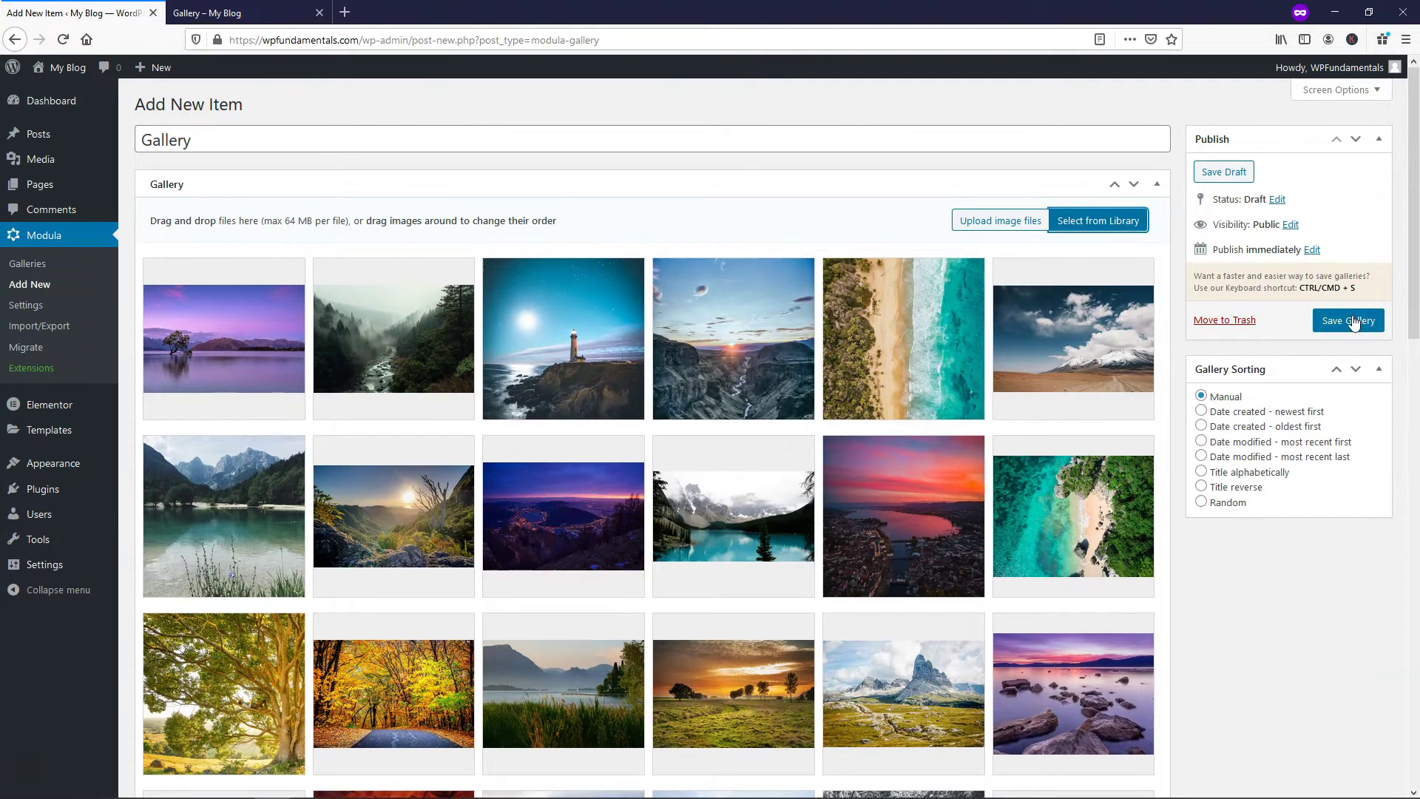
{"action": "left_click", "coordinate": [1349, 328]}
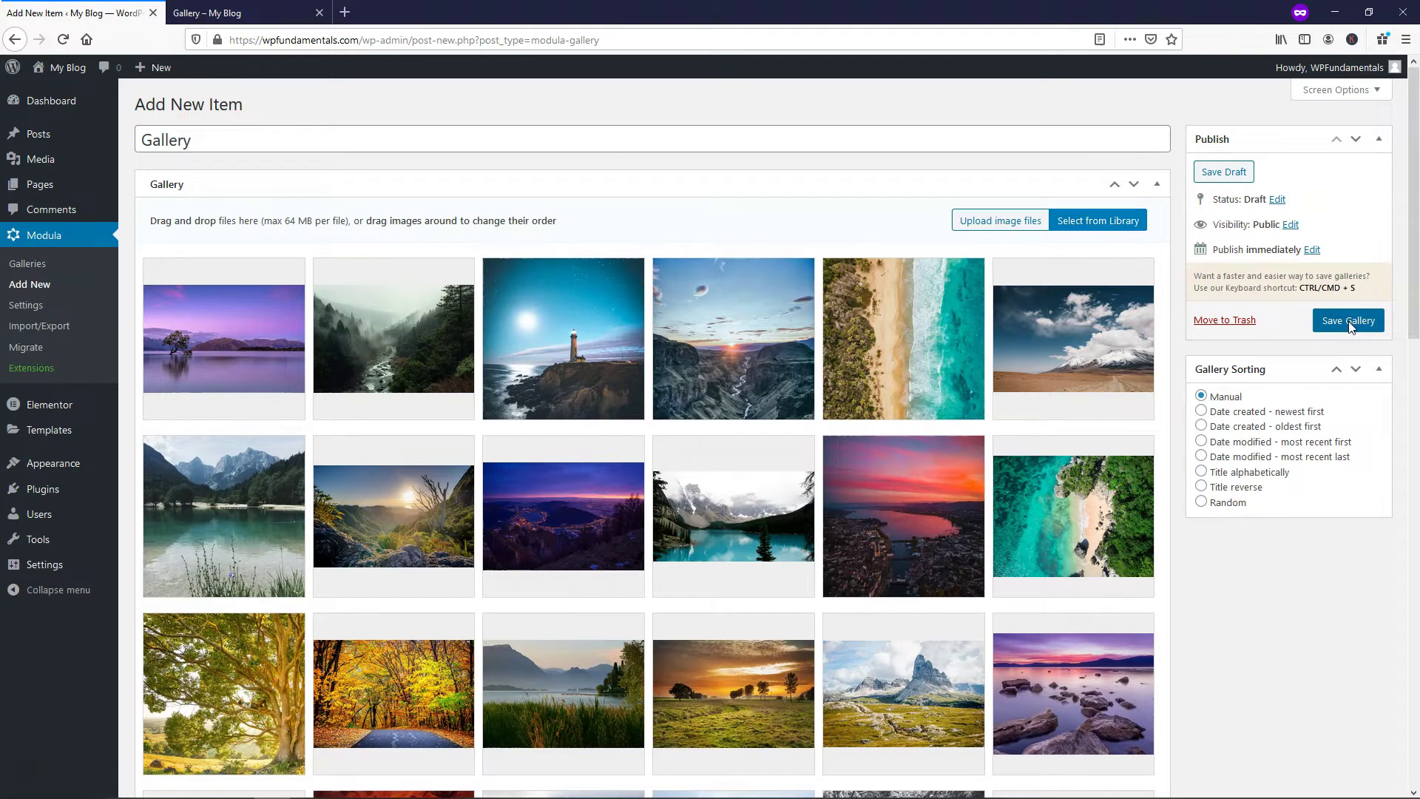
- Examine the metadata fields of the first gallery image, the full image set and the gallery's General settings
{"action": "mouse_move", "coordinate": [725, 342]}
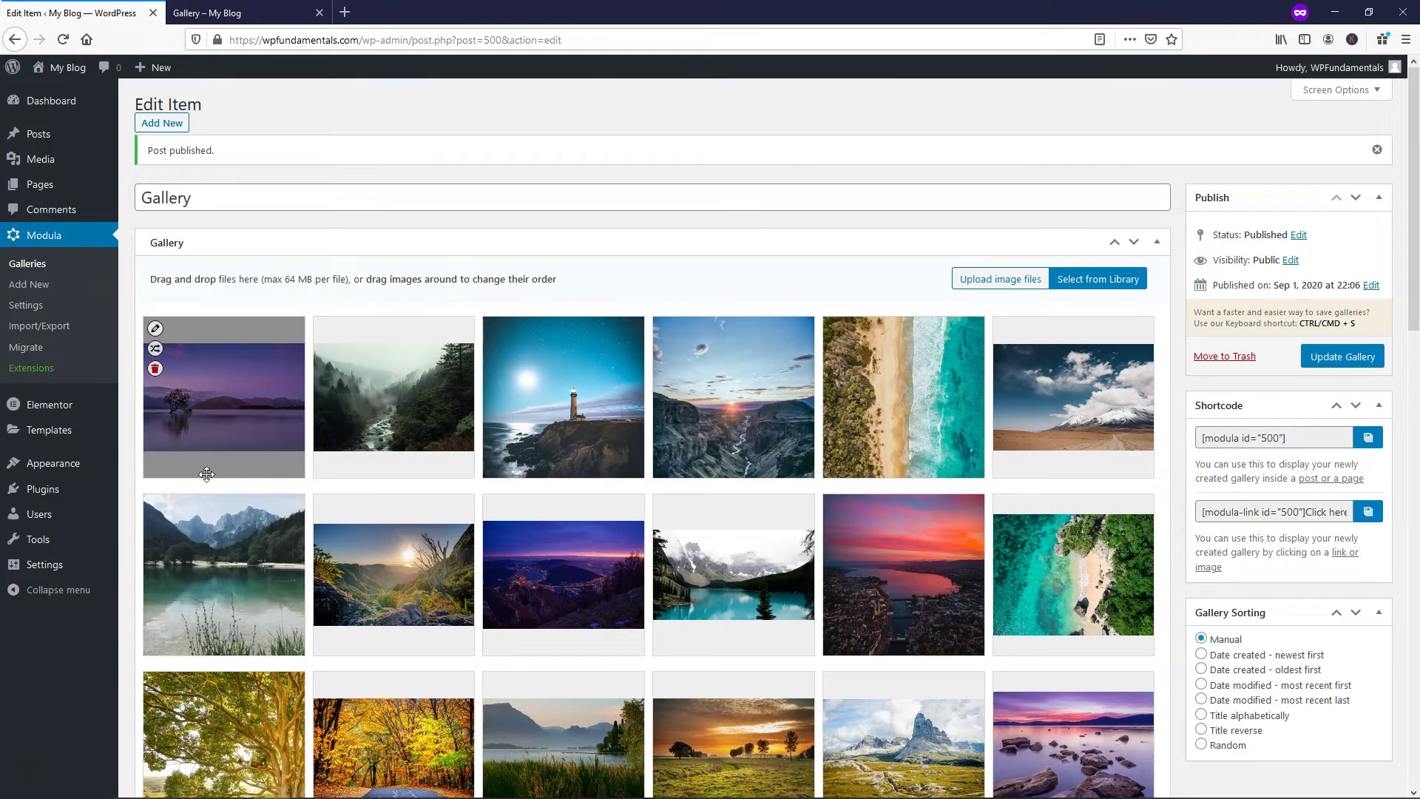
{"action": "left_click", "coordinate": [155, 329]}
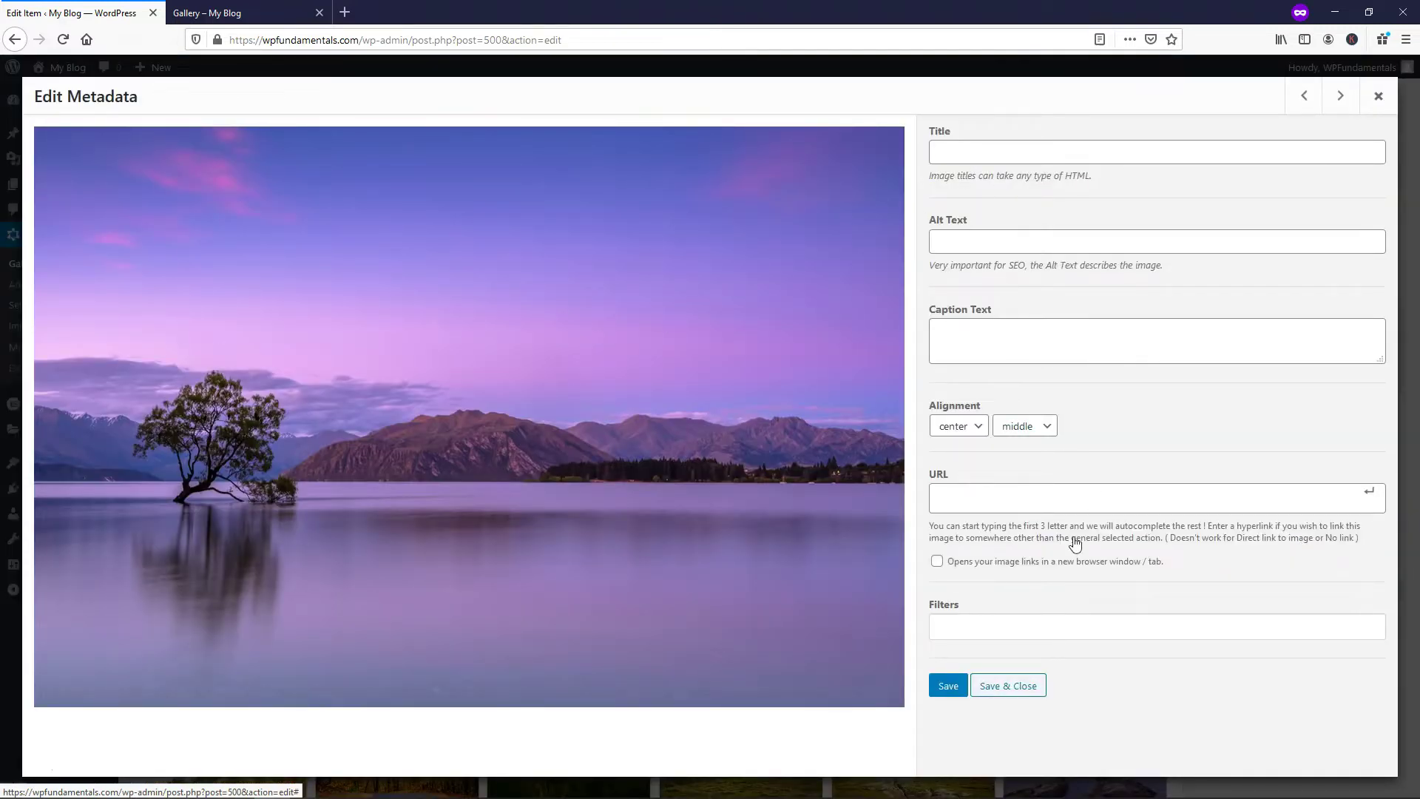
{"action": "left_click", "coordinate": [1378, 97]}
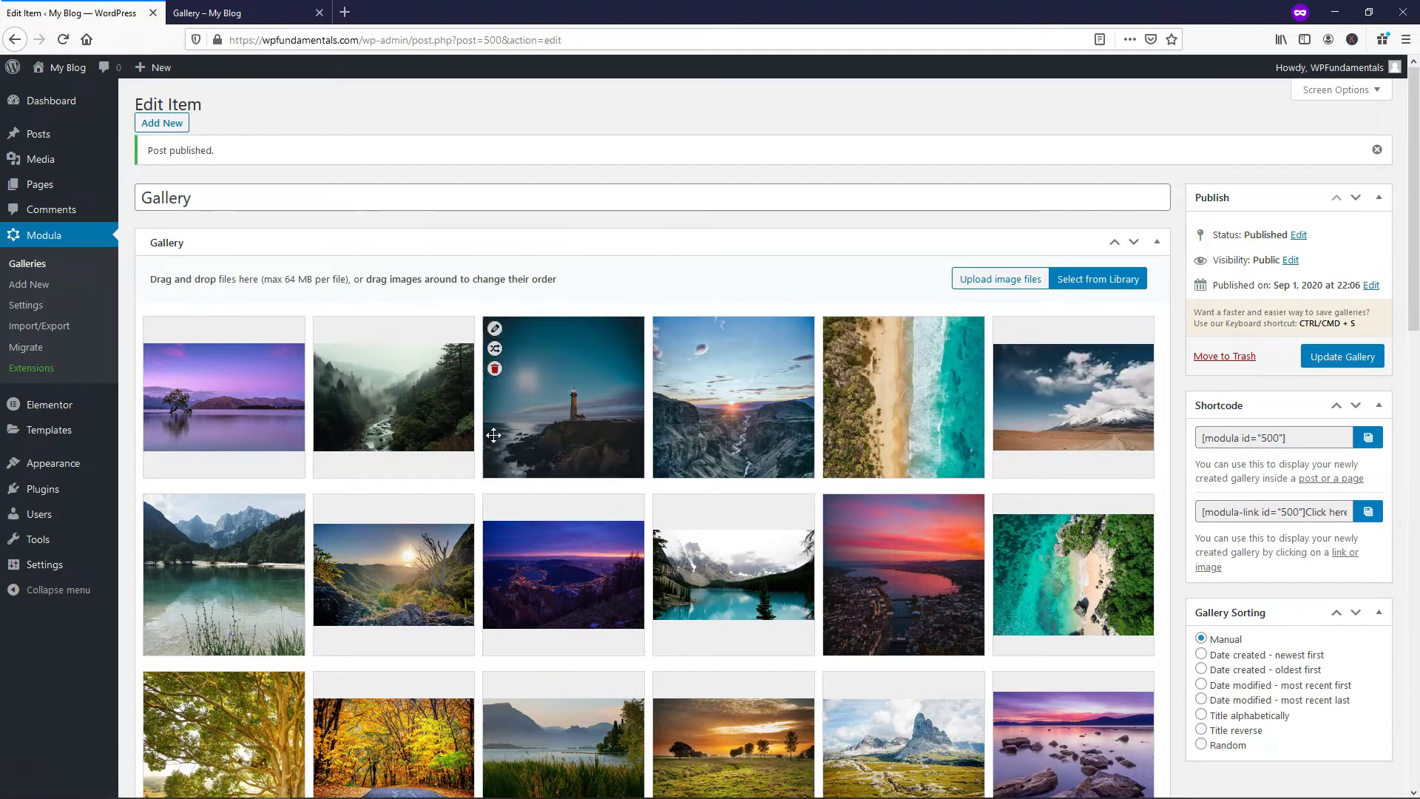
{"action": "scroll", "coordinate": [494, 435], "scroll_direction": "down", "scroll_amount": 5}
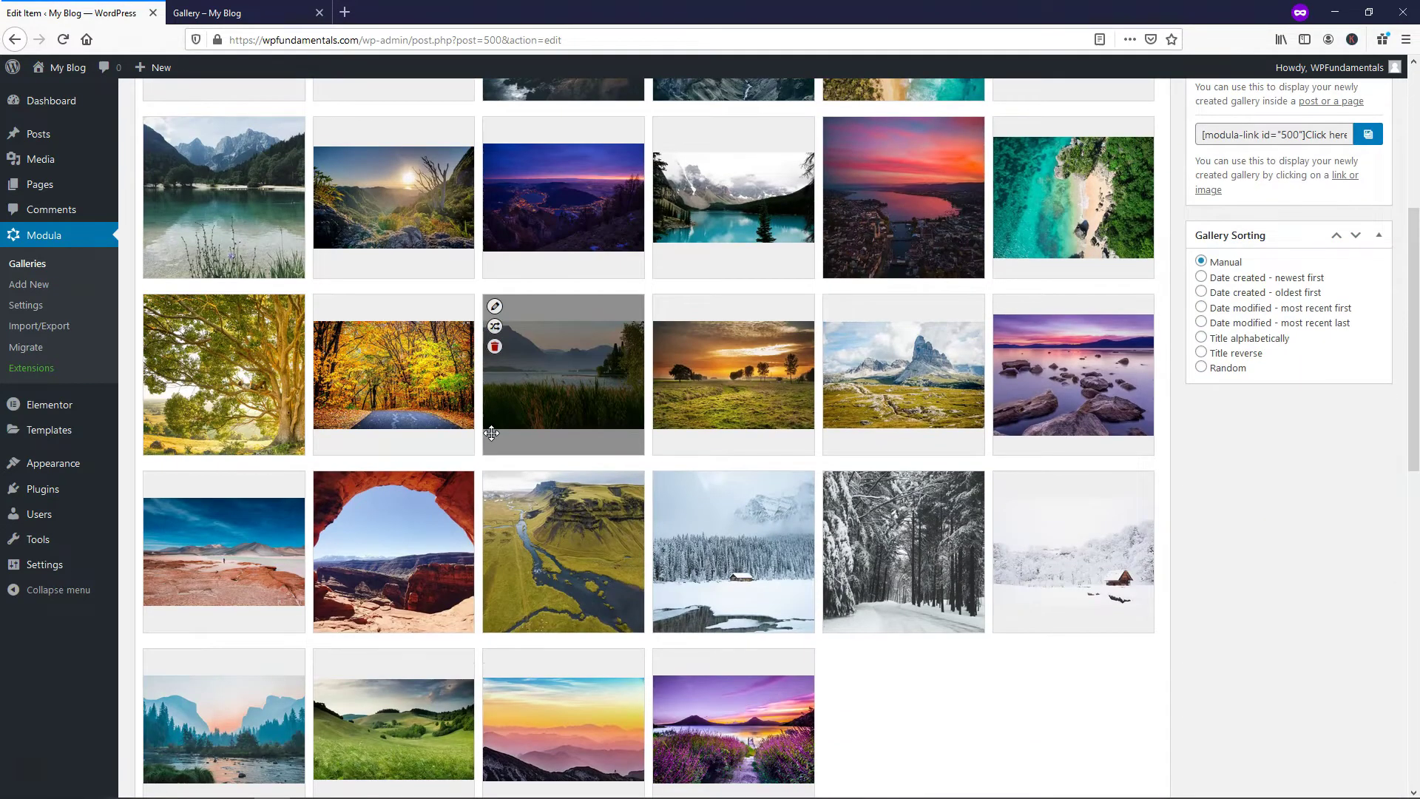
{"action": "scroll", "coordinate": [492, 432], "scroll_direction": "up", "scroll_amount": 2}
{"action": "scroll", "coordinate": [494, 436], "scroll_direction": "down", "scroll_amount": 10}
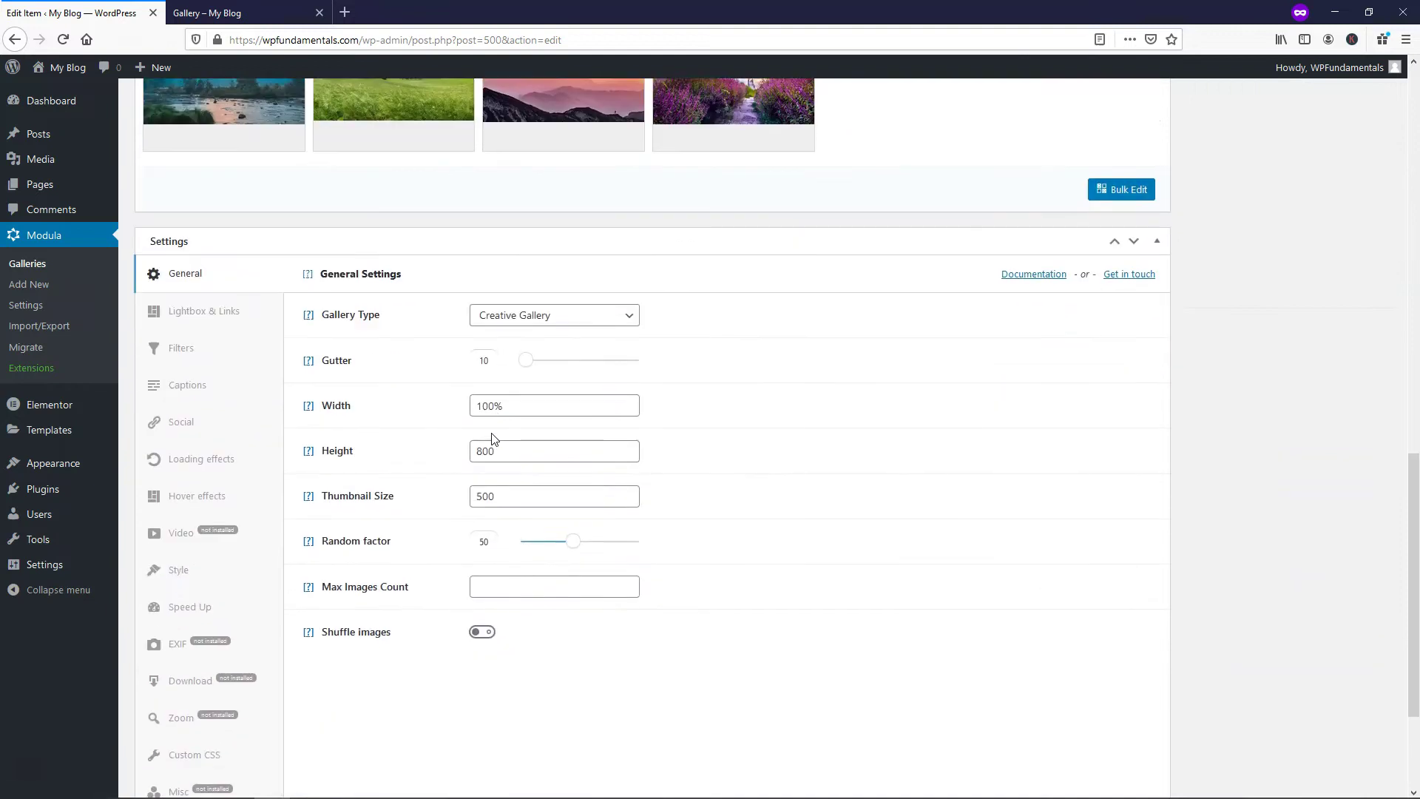
{"action": "scroll", "coordinate": [493, 436], "scroll_direction": "down", "scroll_amount": 2}
{"action": "scroll", "coordinate": [473, 415], "scroll_direction": "up", "scroll_amount": 1}
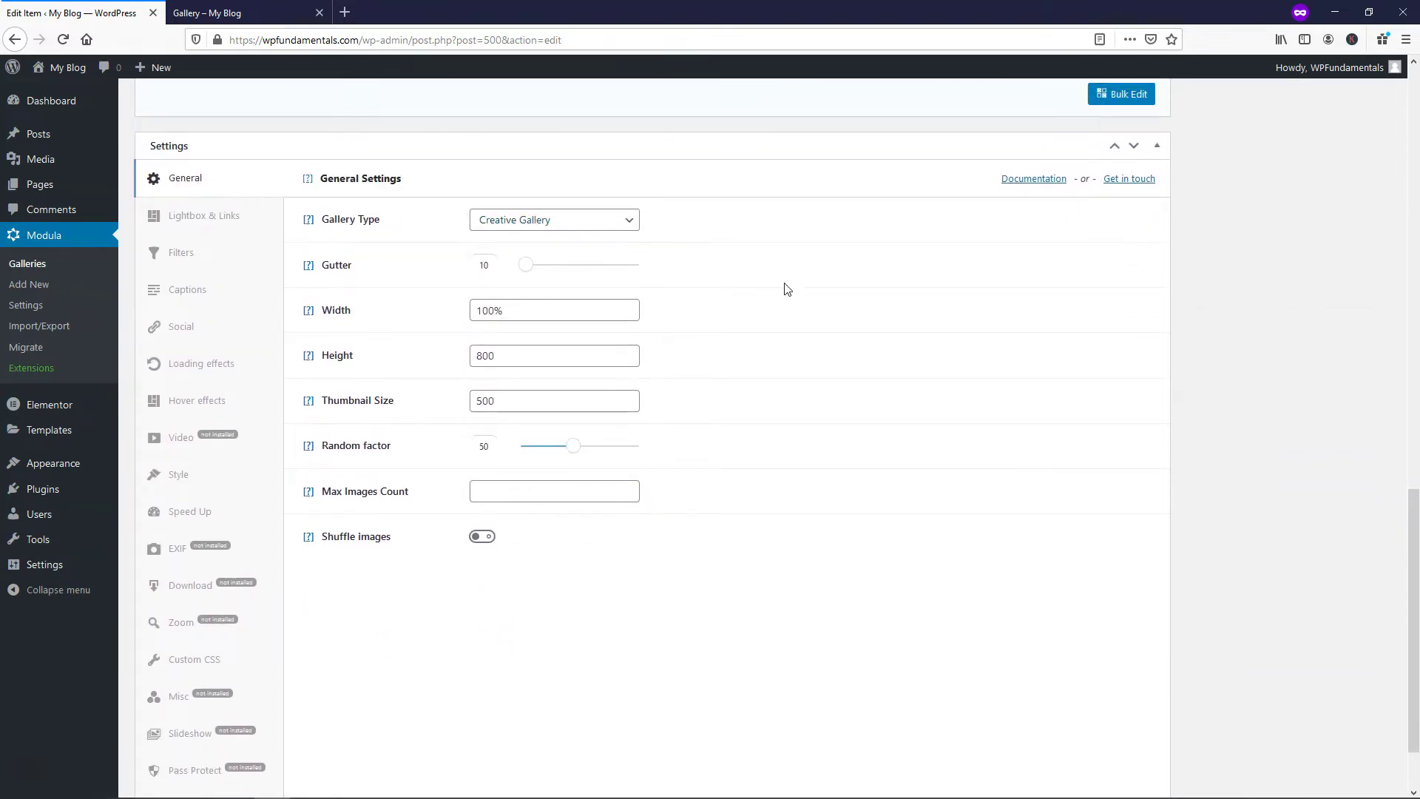
{"action": "scroll", "coordinate": [723, 268], "scroll_direction": "up", "scroll_amount": 12}
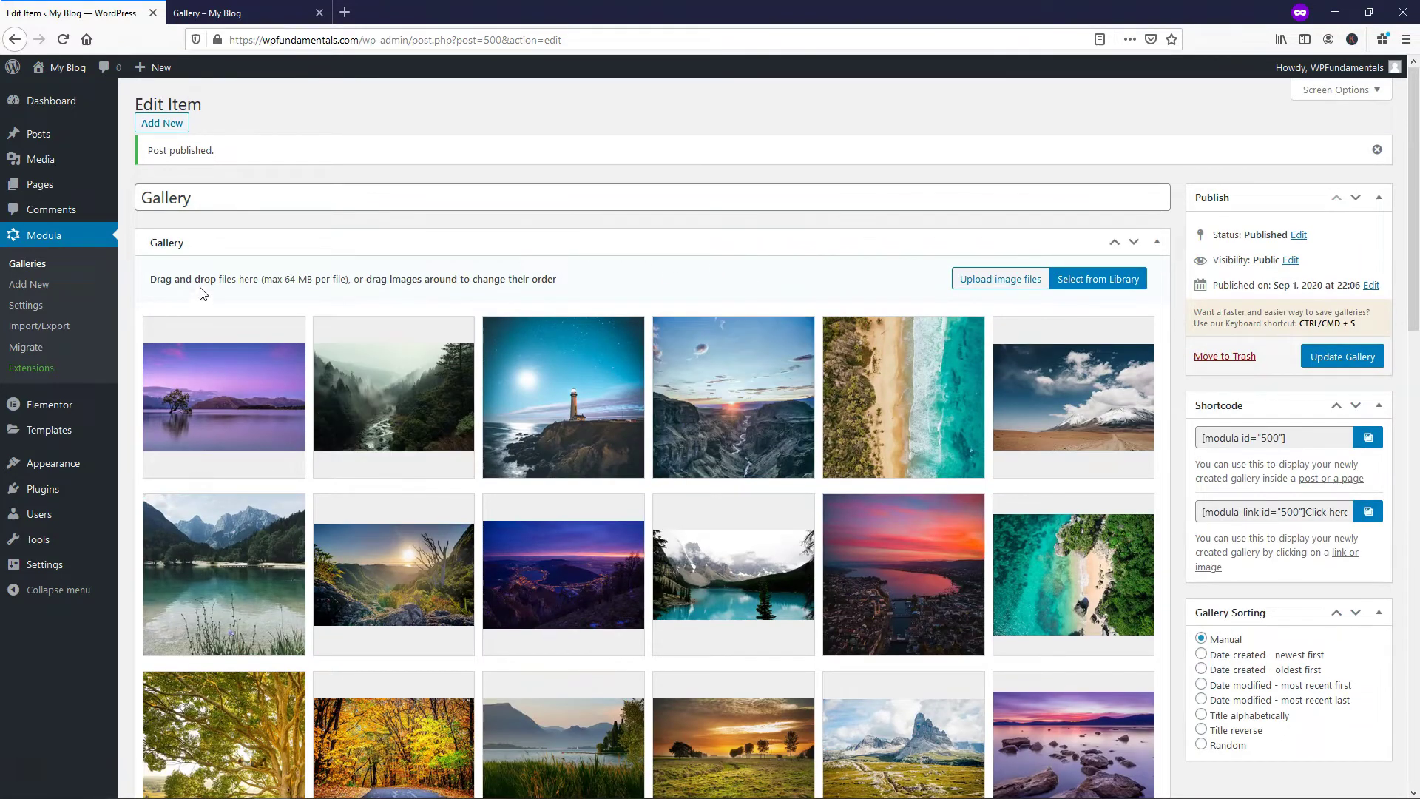
- Open the site's Pages list in a new browser tab, edit the Gallery page and dismiss the block editor welcome guide
{"action": "mouse_move", "coordinate": [72, 160]}
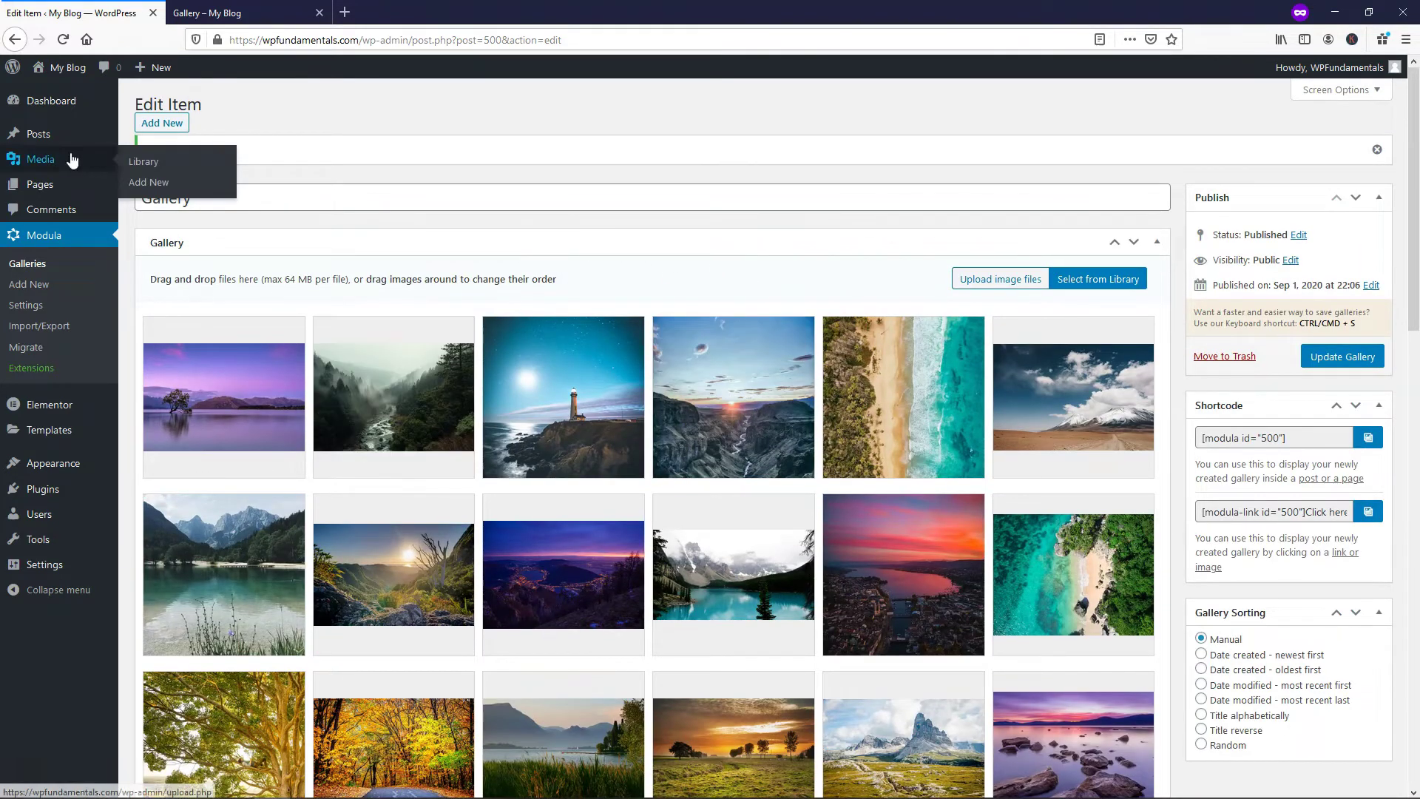
{"action": "right_click", "coordinate": [50, 191]}
{"action": "left_click", "coordinate": [81, 194]}
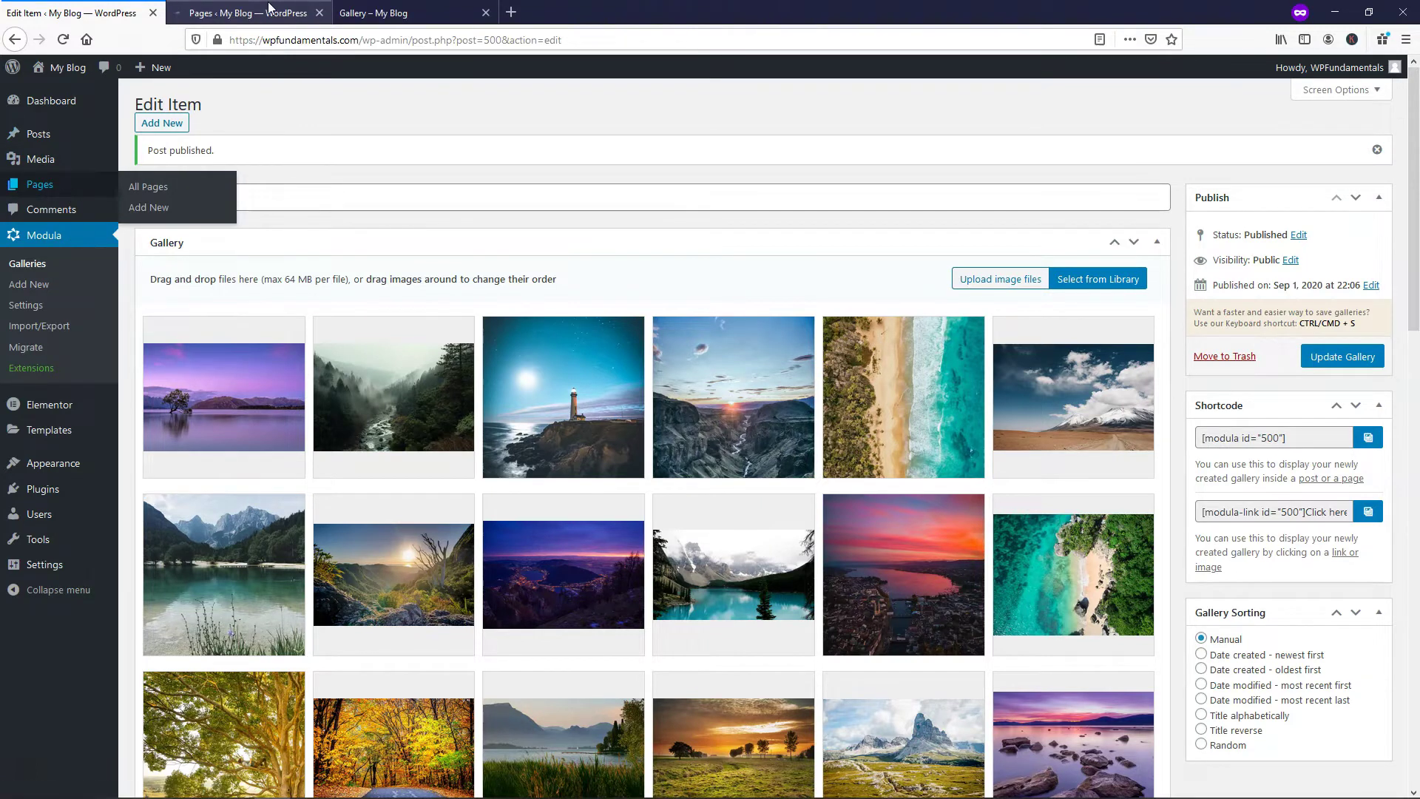
{"action": "left_click", "coordinate": [263, 9]}
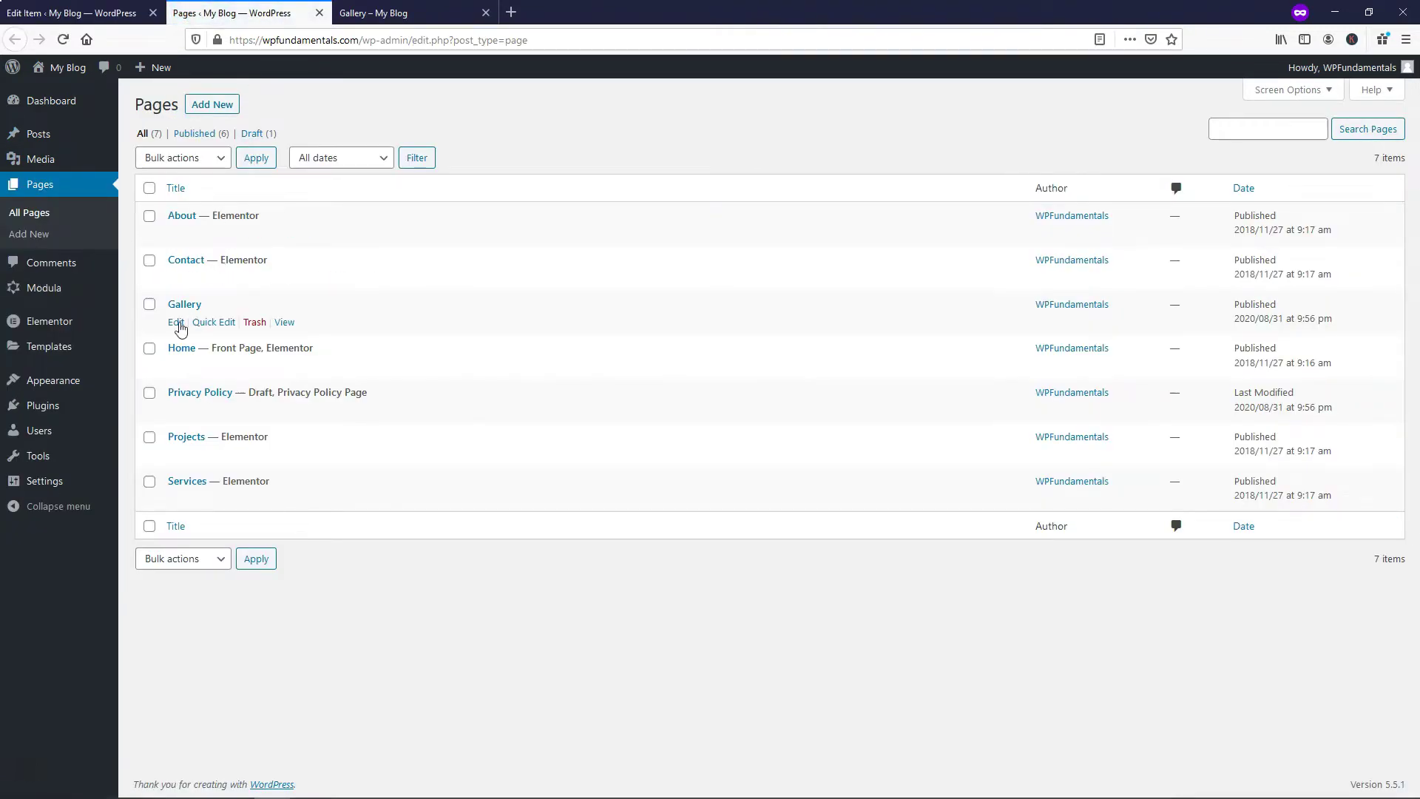
{"action": "left_click", "coordinate": [175, 325]}
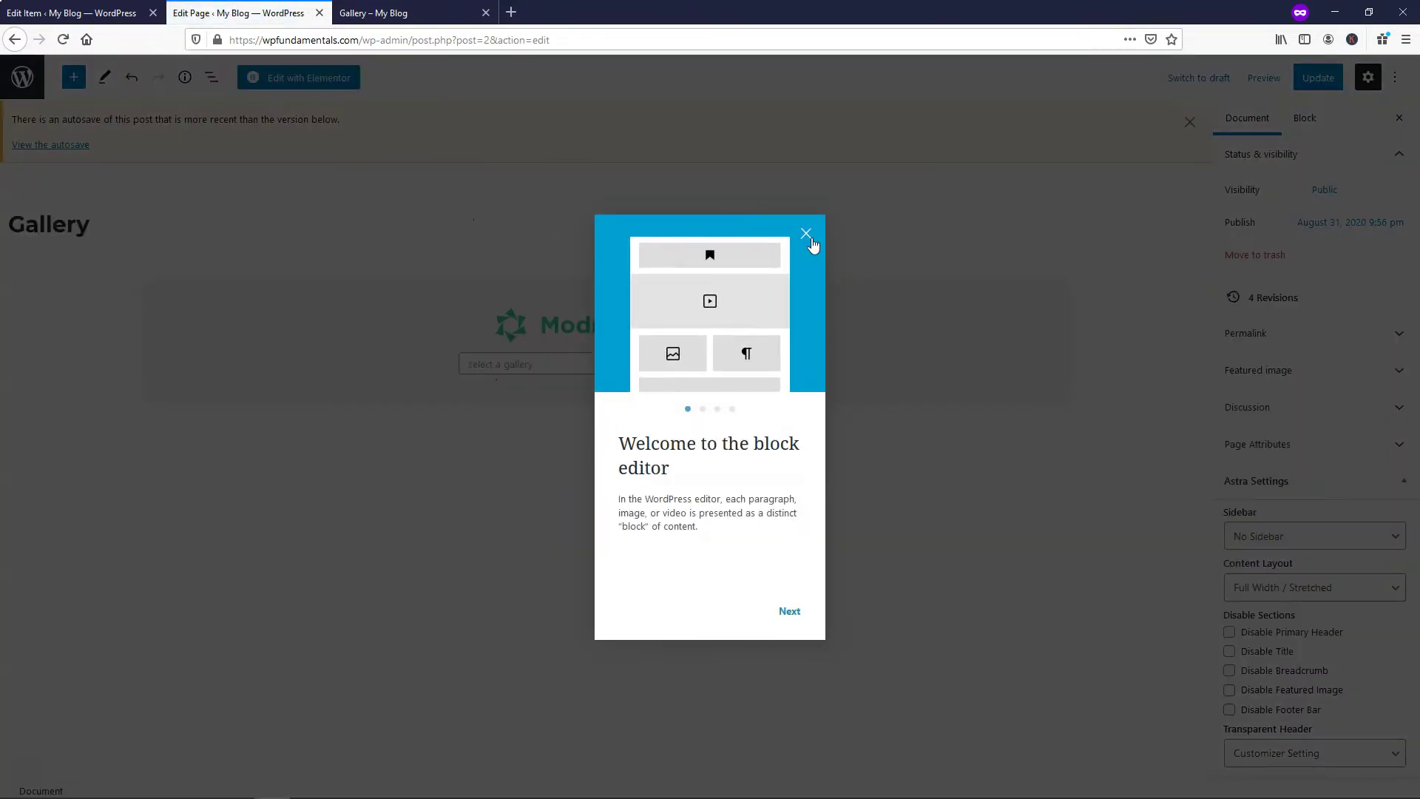
{"action": "left_click", "coordinate": [806, 235]}
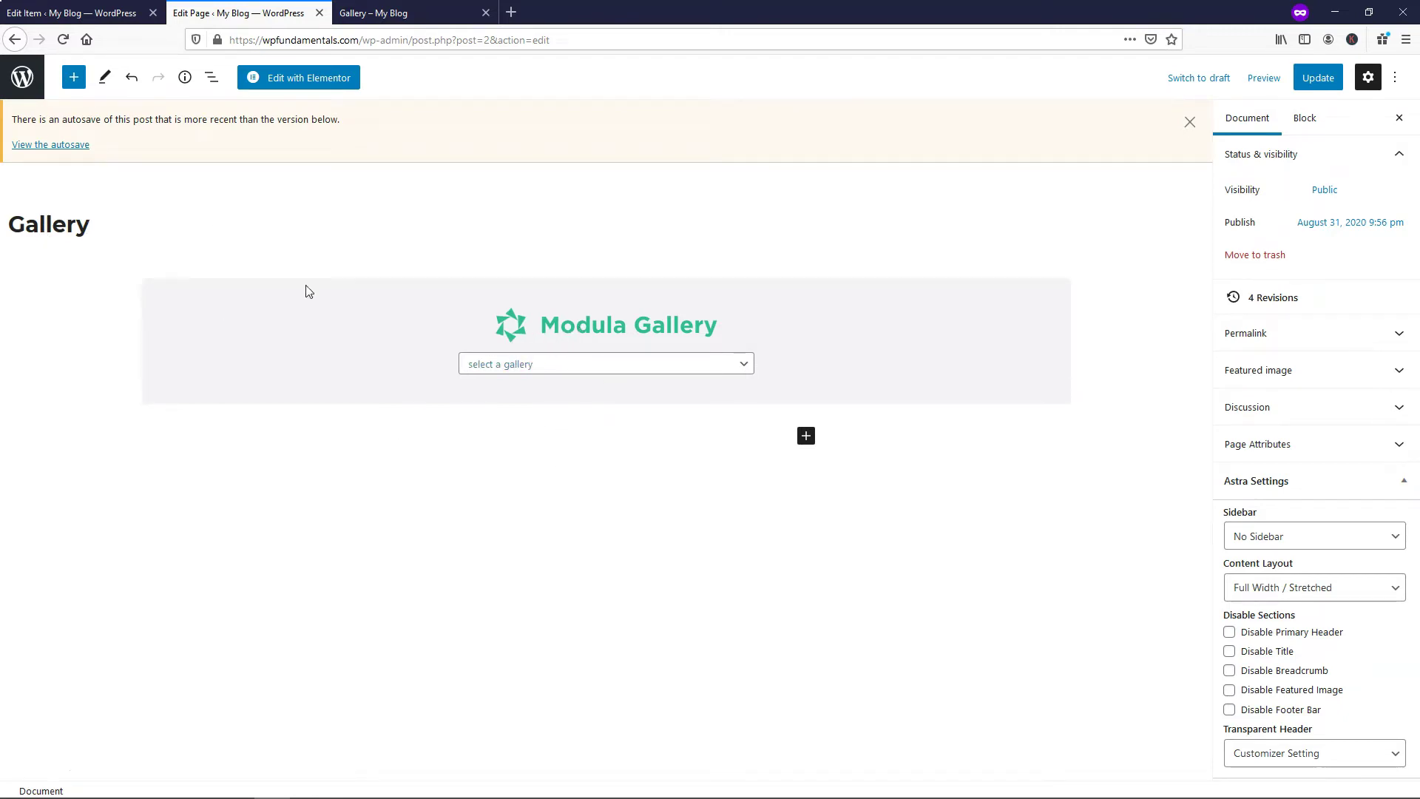
- Choose the gallery named "Gallery" in the page's Modula Gallery block and update the page
{"action": "left_click", "coordinate": [77, 78]}
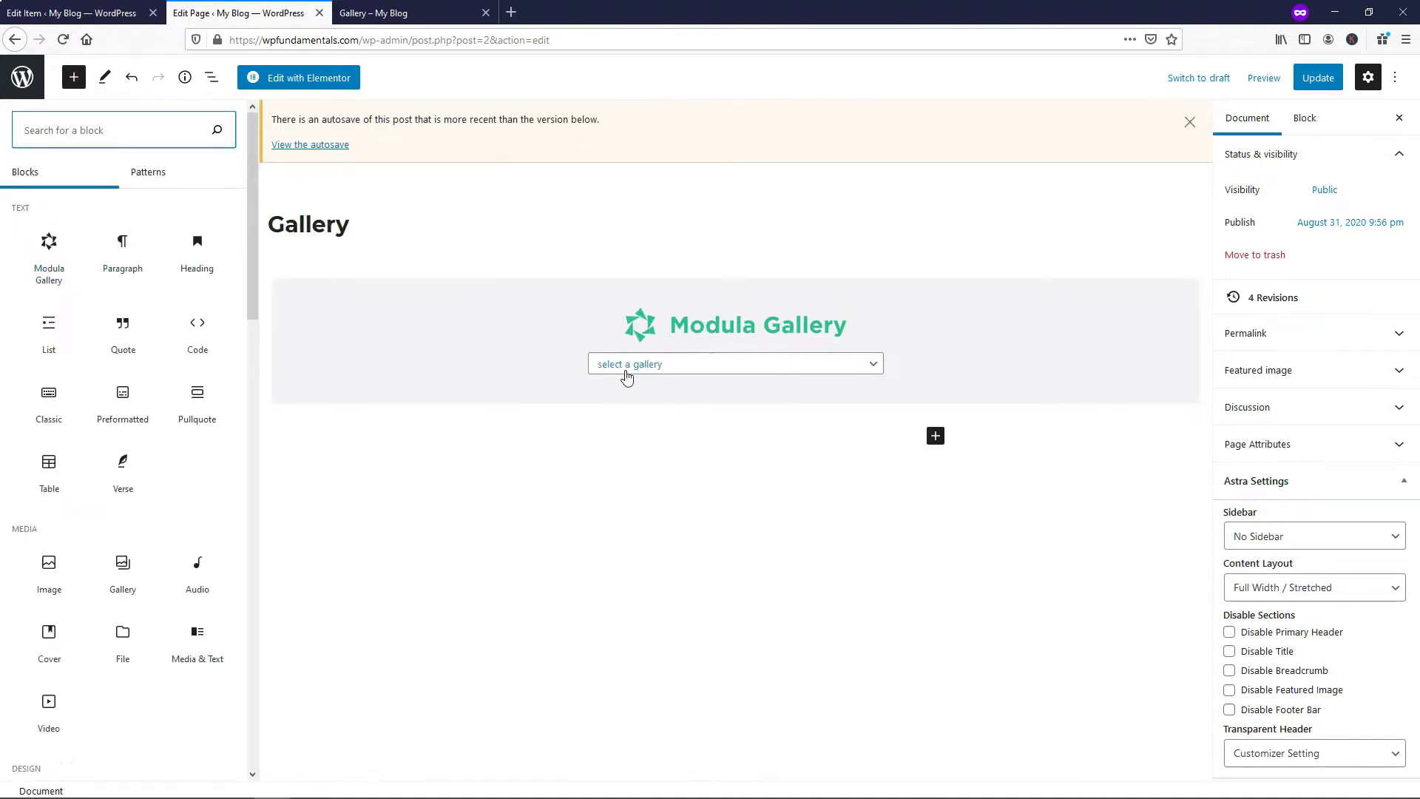
{"action": "left_click", "coordinate": [654, 366]}
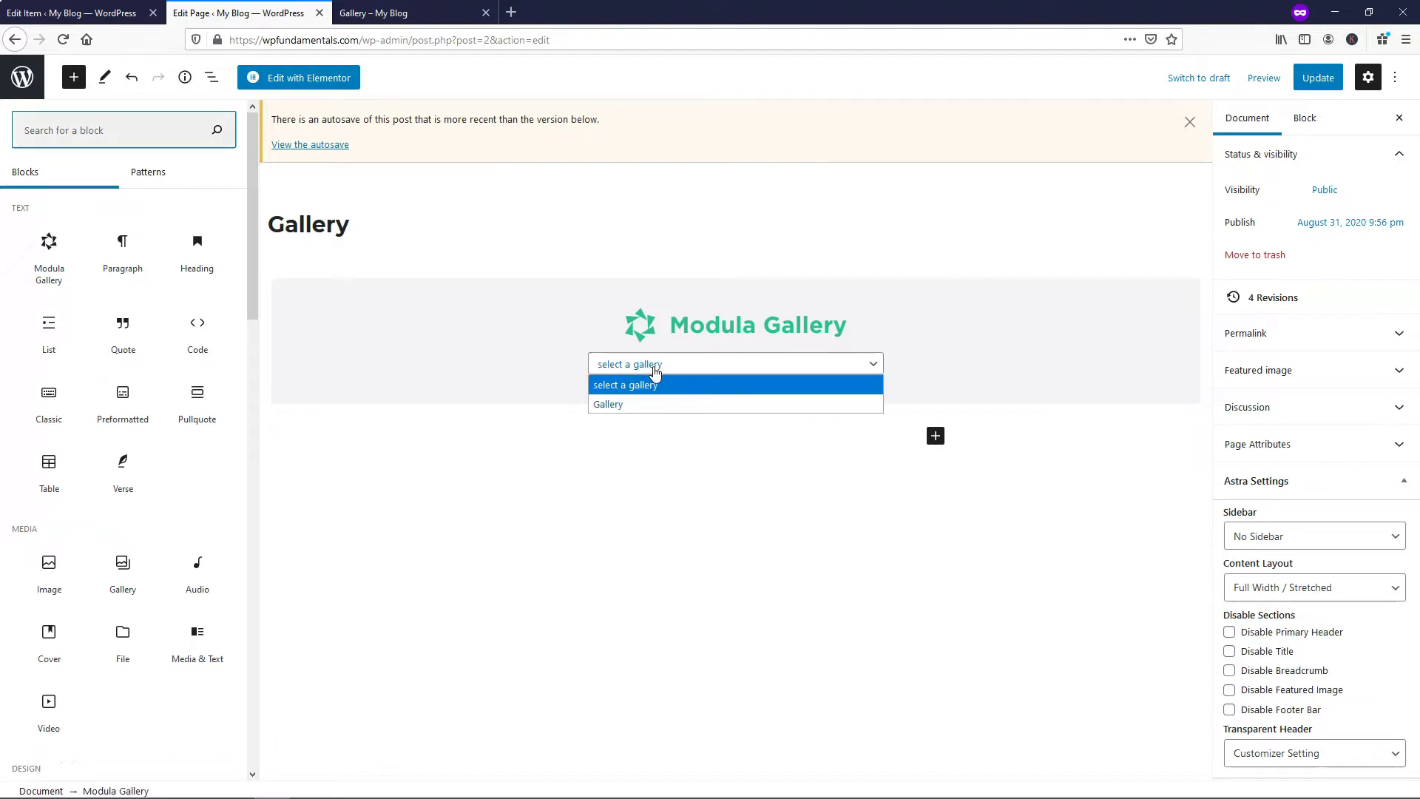
{"action": "left_click", "coordinate": [628, 409]}
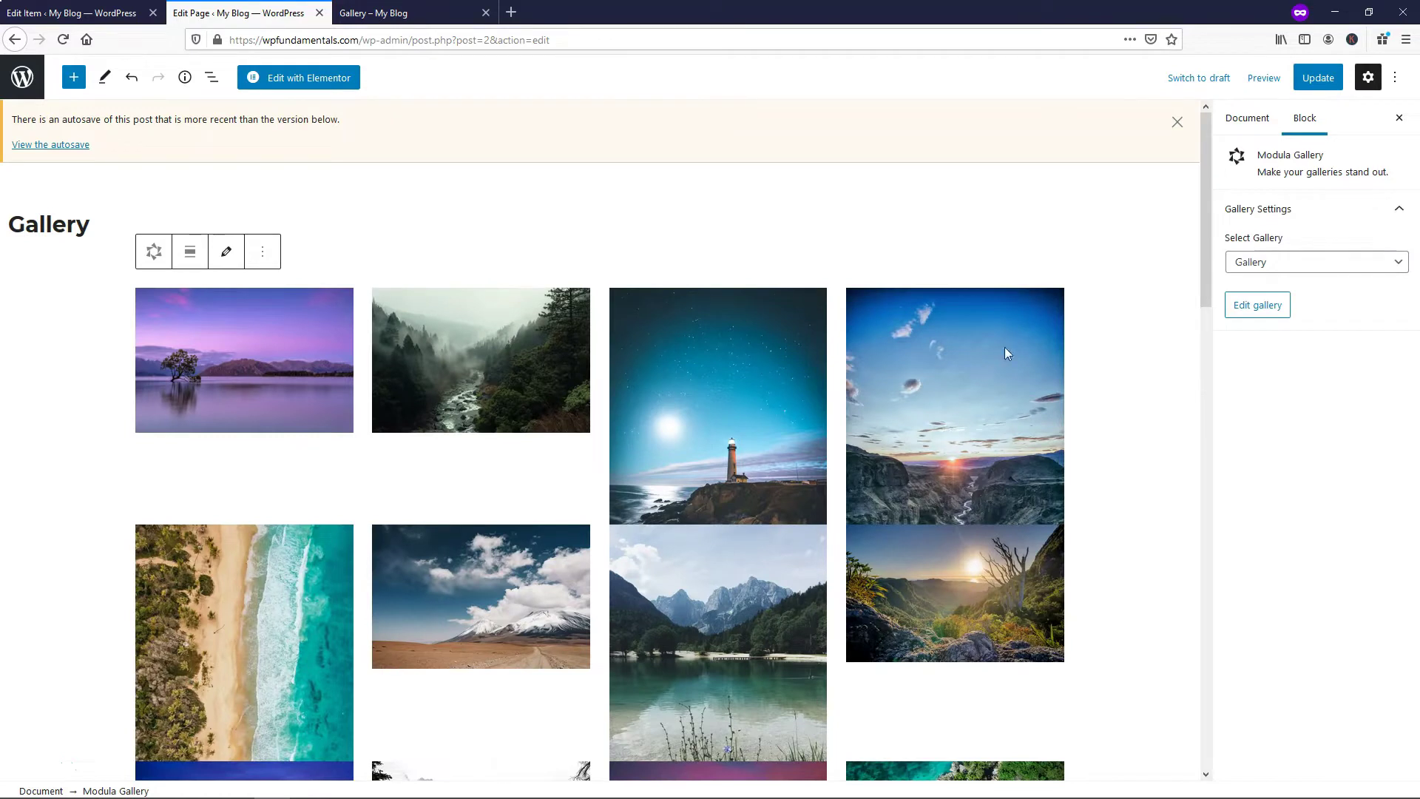
{"action": "left_click", "coordinate": [1245, 117]}
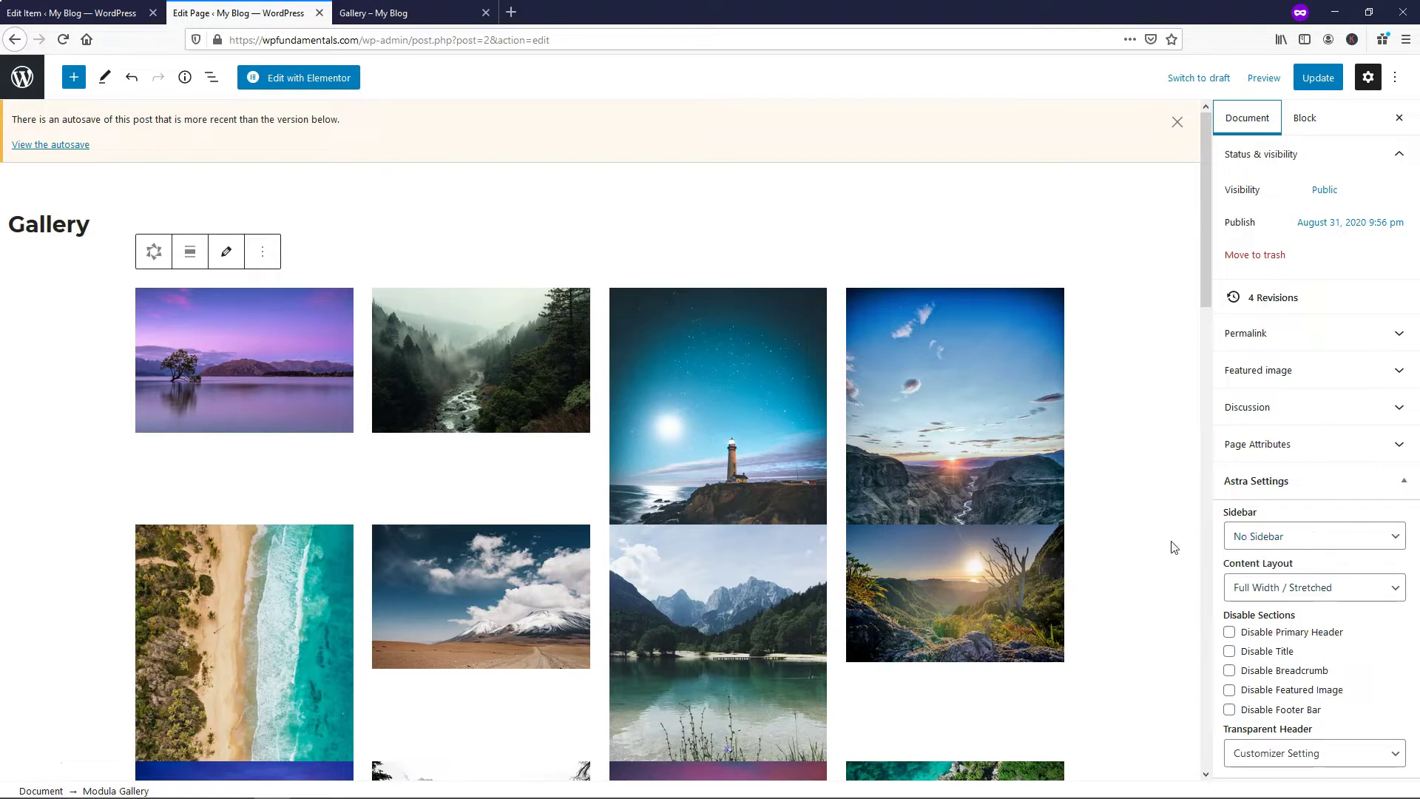
{"action": "left_click", "coordinate": [1314, 76]}
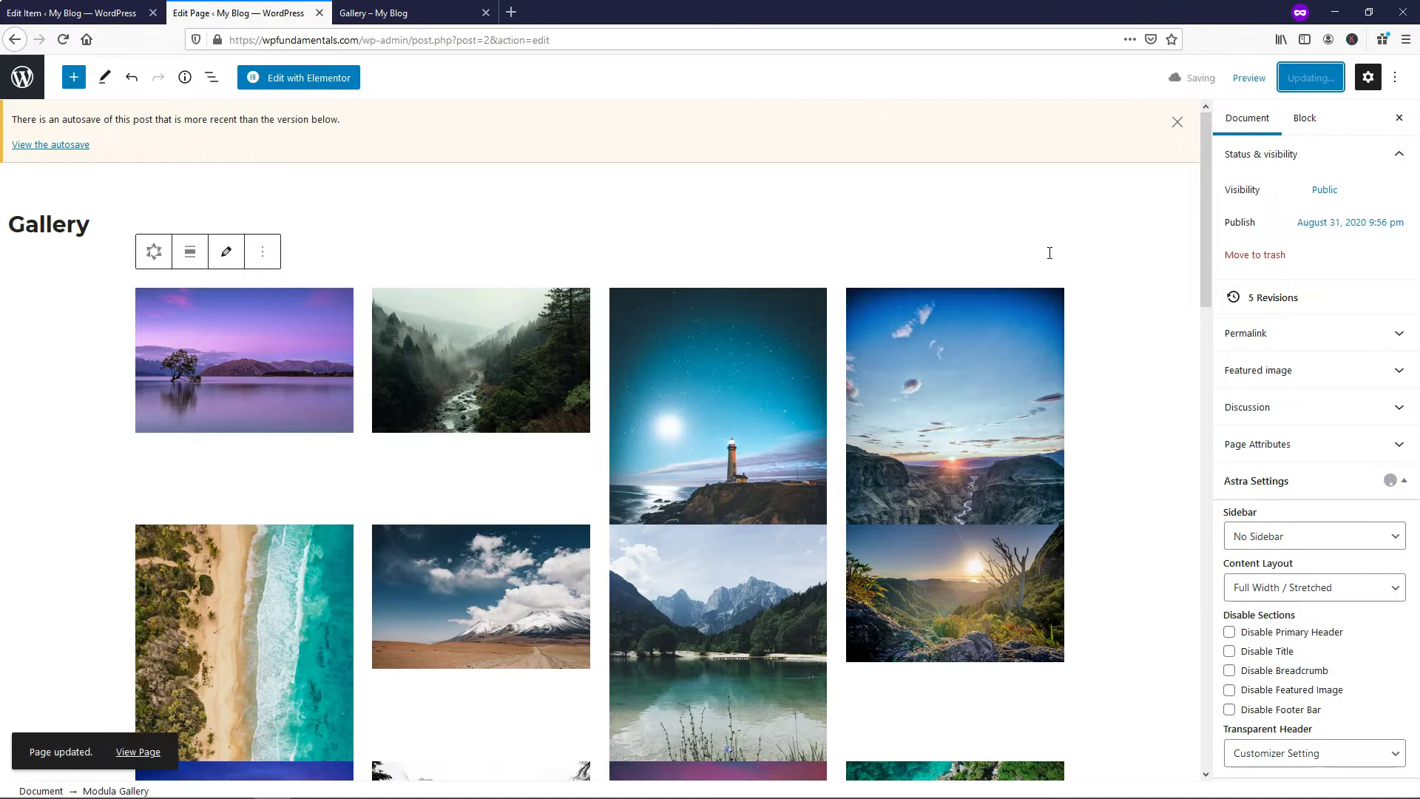
- Preview the Gallery page in a new tab, examine the image grid layout and captions, and return to the page editor
{"action": "left_click", "coordinate": [1249, 78]}
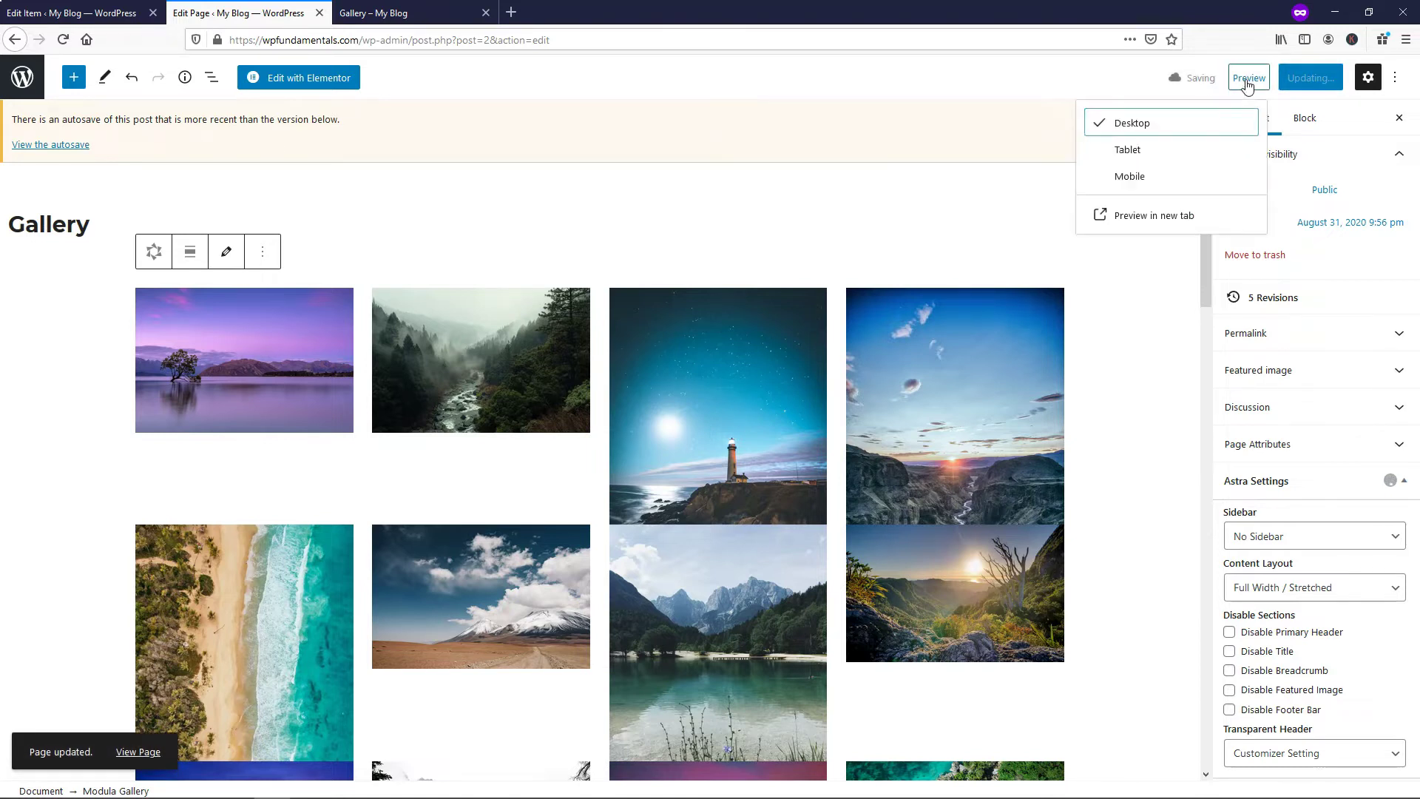
{"action": "left_click", "coordinate": [1177, 217]}
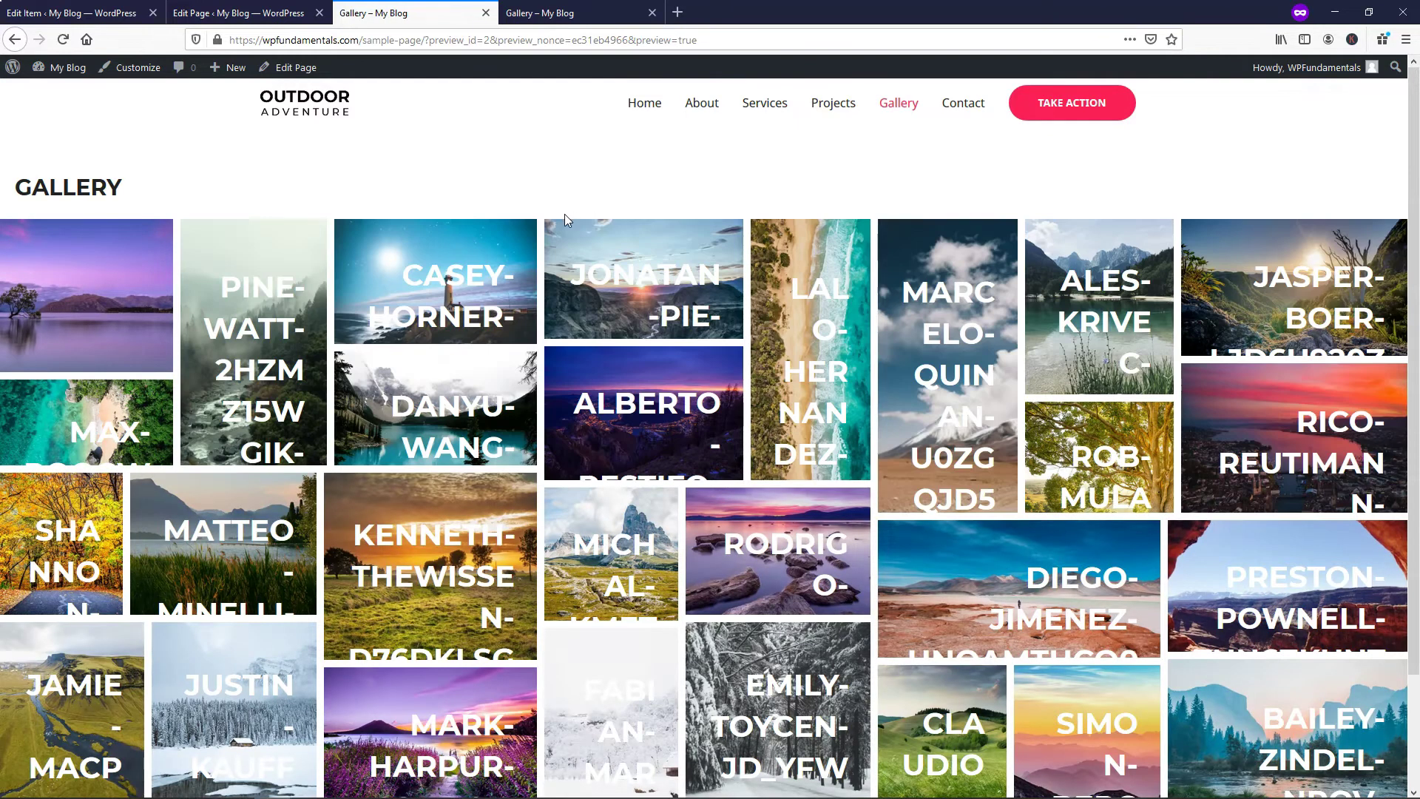
{"action": "scroll", "coordinate": [503, 219], "scroll_direction": "down", "scroll_amount": 2}
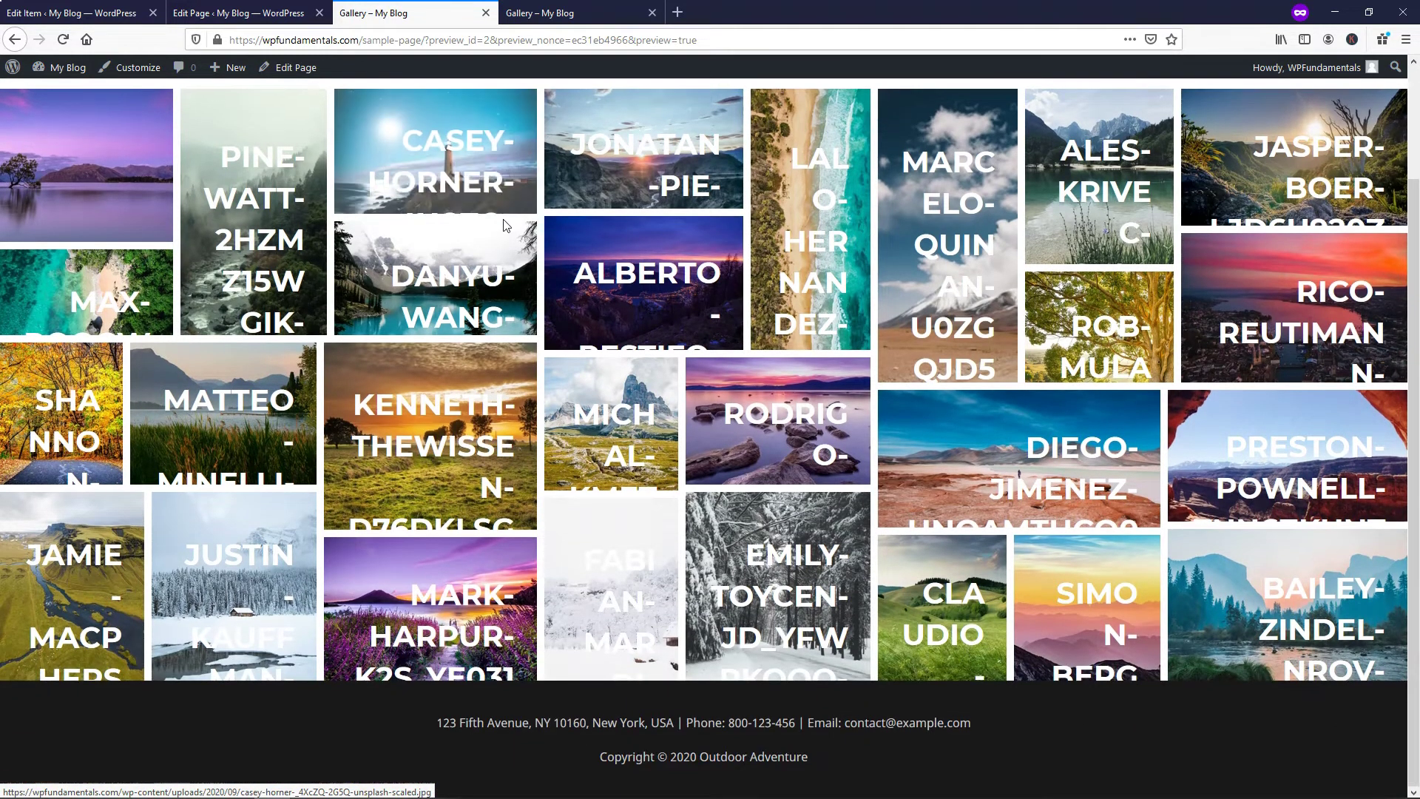
{"action": "scroll", "coordinate": [503, 219], "scroll_direction": "up", "scroll_amount": 2}
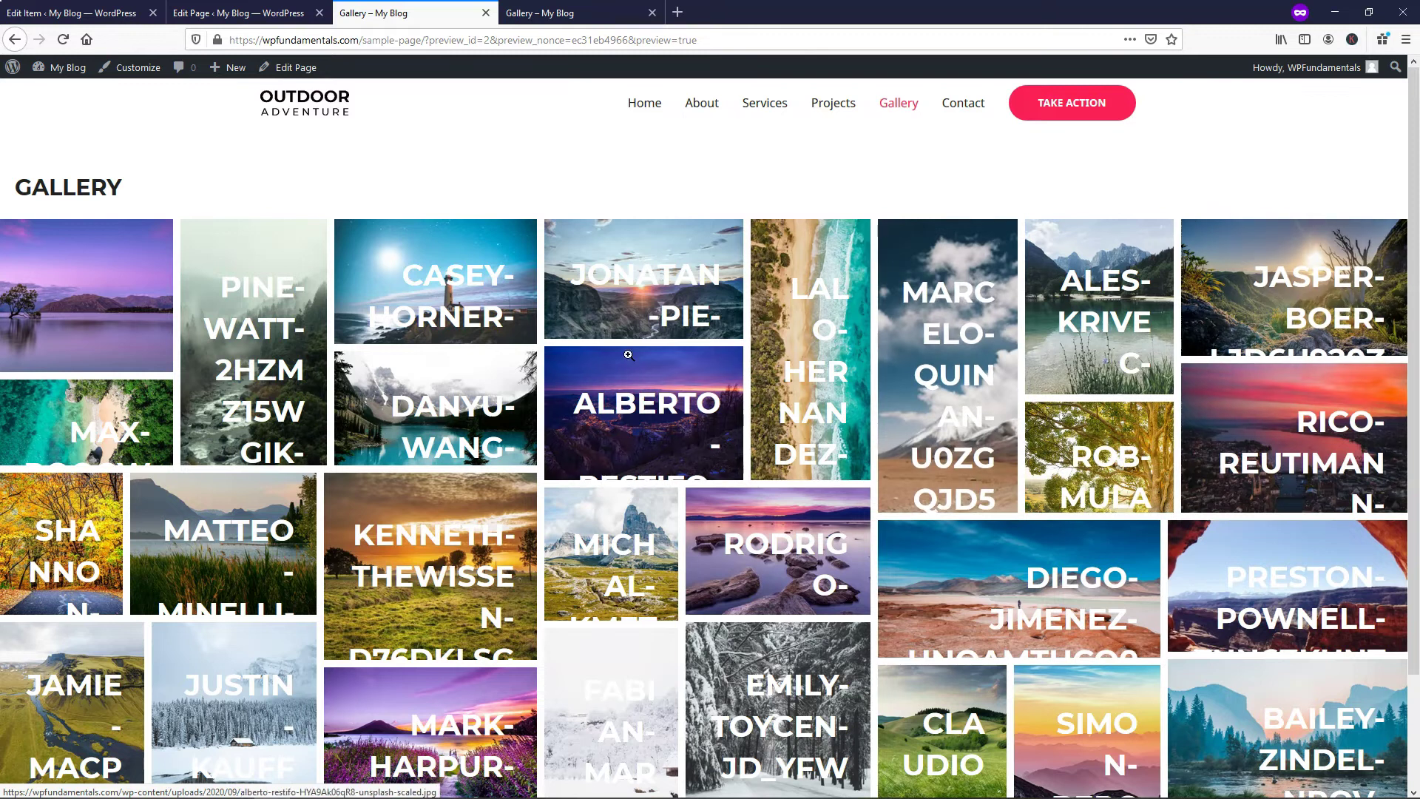
{"action": "scroll", "coordinate": [375, 484], "scroll_direction": "down", "scroll_amount": 3}
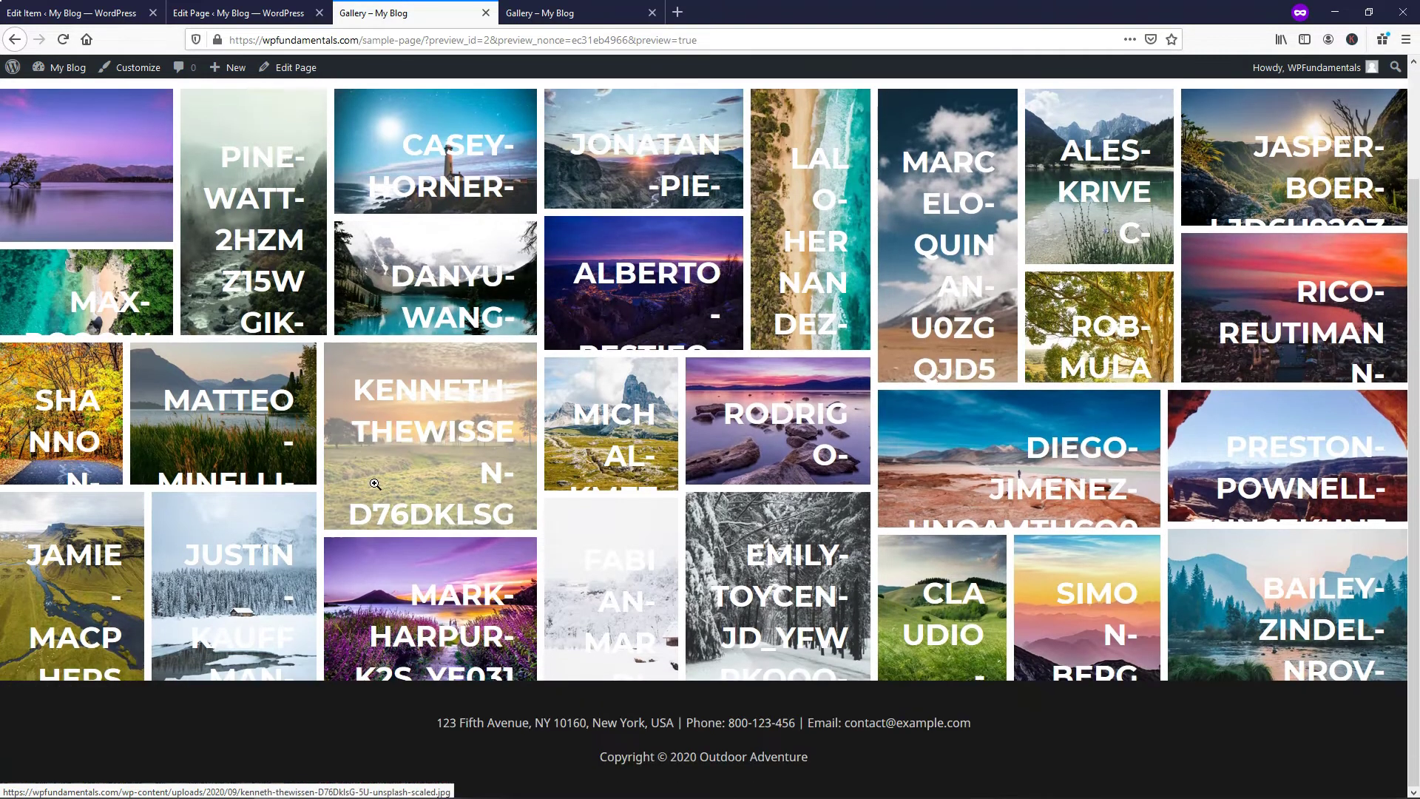
{"action": "scroll", "coordinate": [375, 484], "scroll_direction": "up", "scroll_amount": 3}
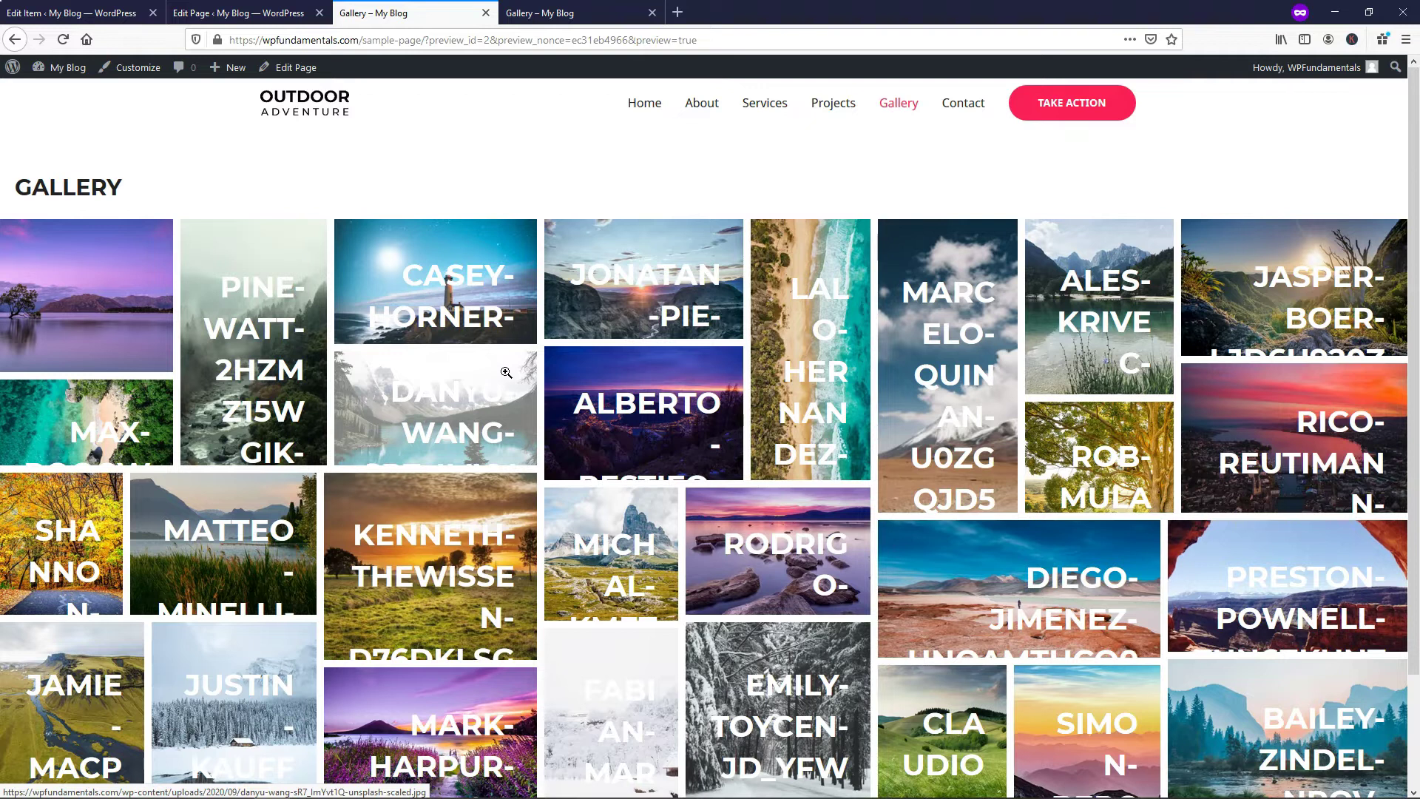
{"action": "left_click", "coordinate": [247, 14]}
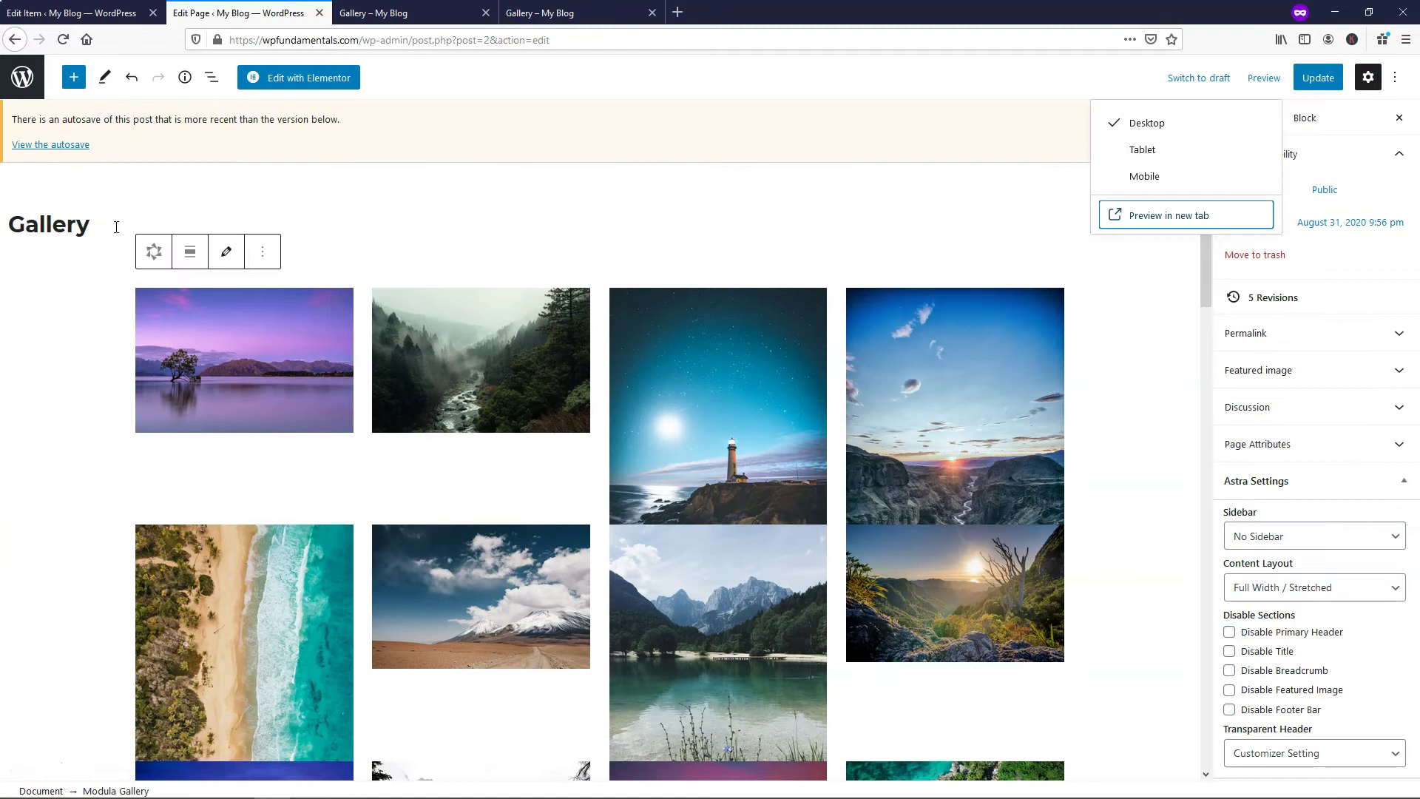
- Close the page editor, return to the gallery's edit screen and set the gallery type to Custom Grid
{"action": "left_click", "coordinate": [319, 13]}
{"action": "left_click", "coordinate": [63, 14]}
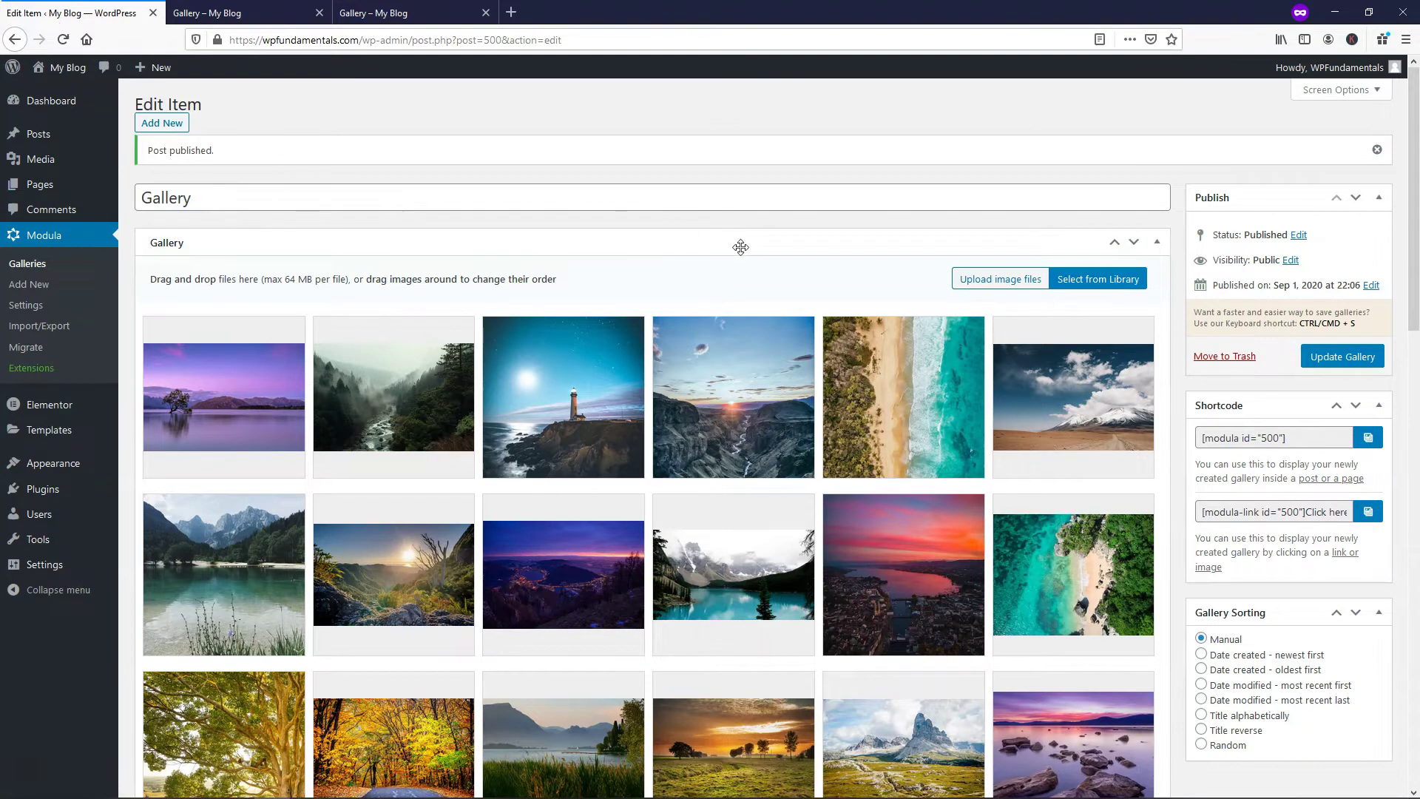
{"action": "scroll", "coordinate": [740, 246], "scroll_direction": "down", "scroll_amount": 8}
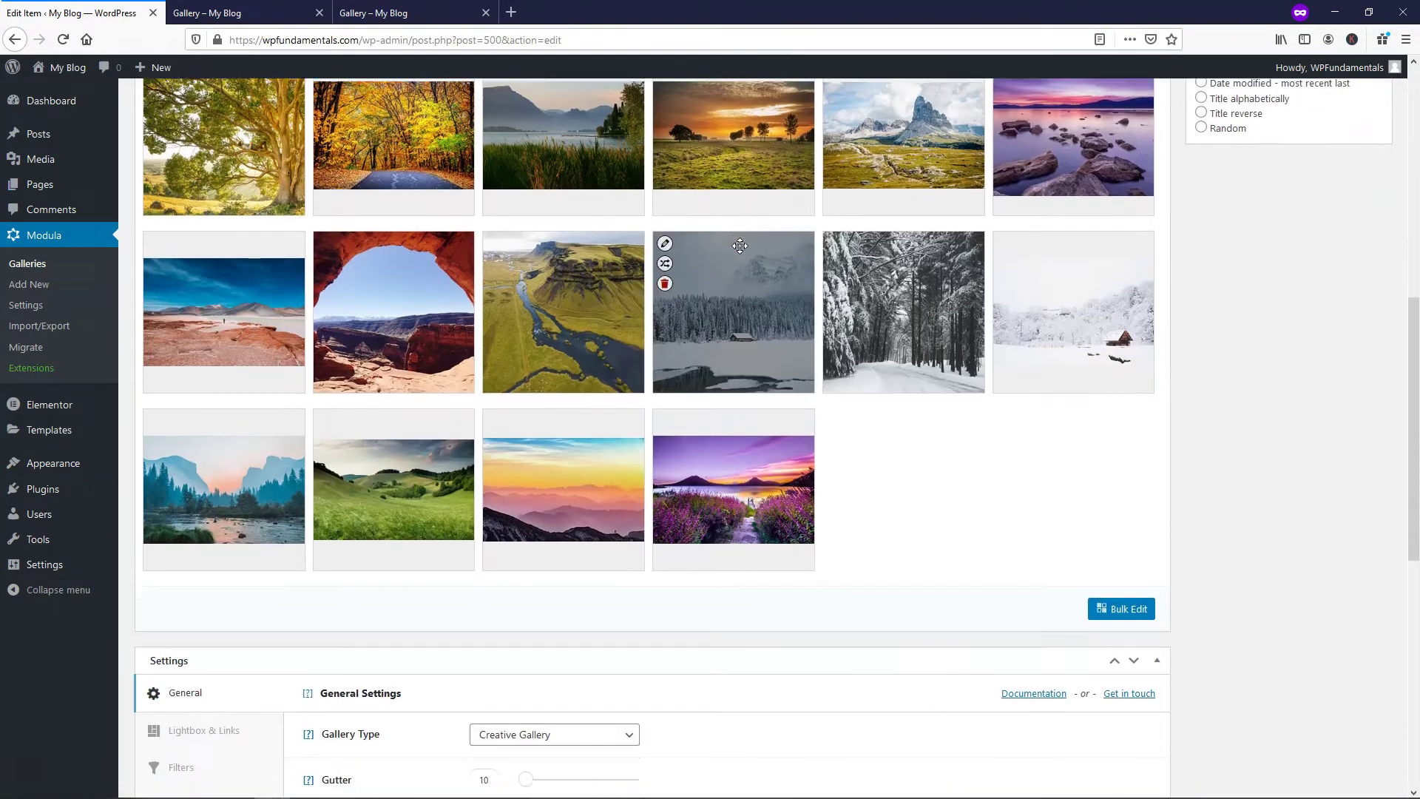
{"action": "scroll", "coordinate": [741, 246], "scroll_direction": "down", "scroll_amount": 7}
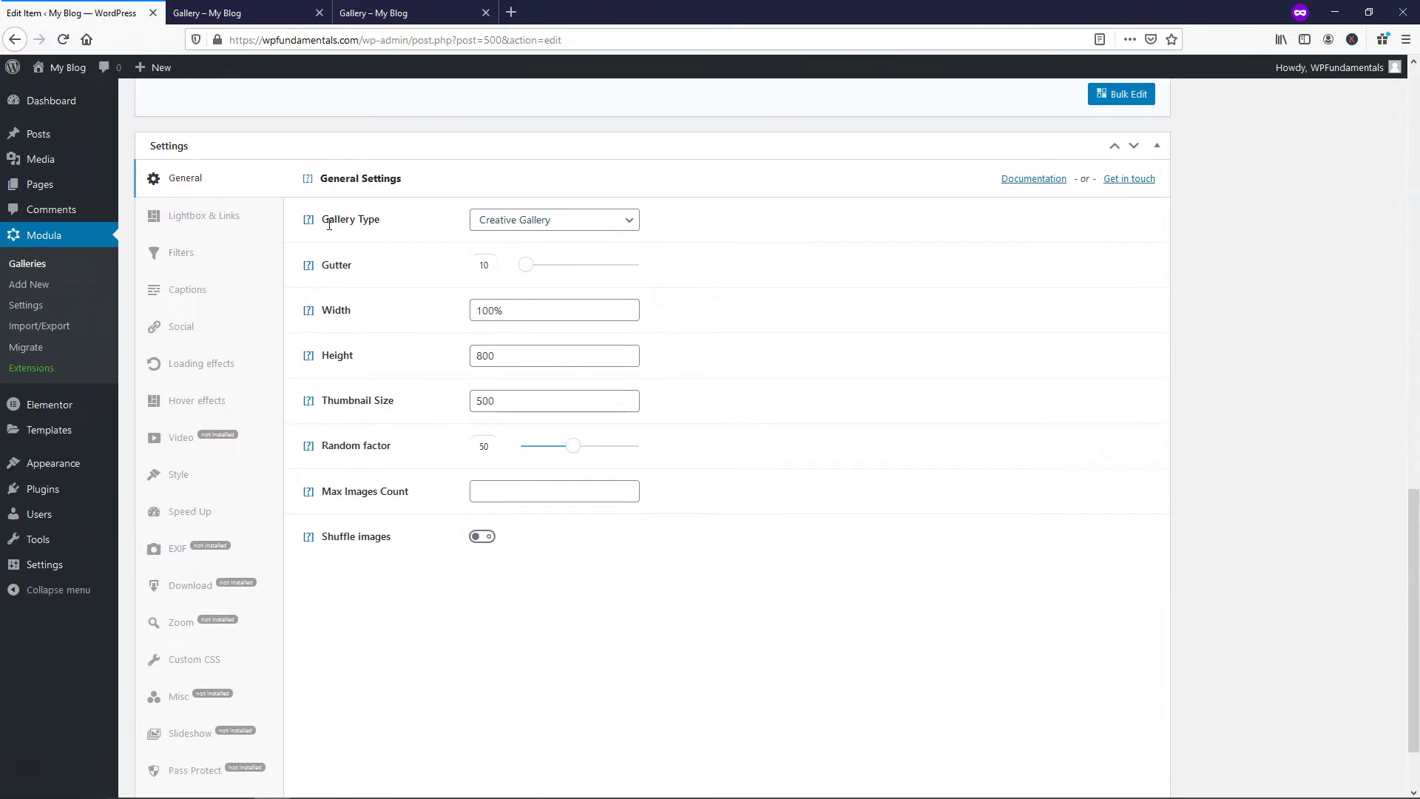
{"action": "left_click", "coordinate": [536, 222]}
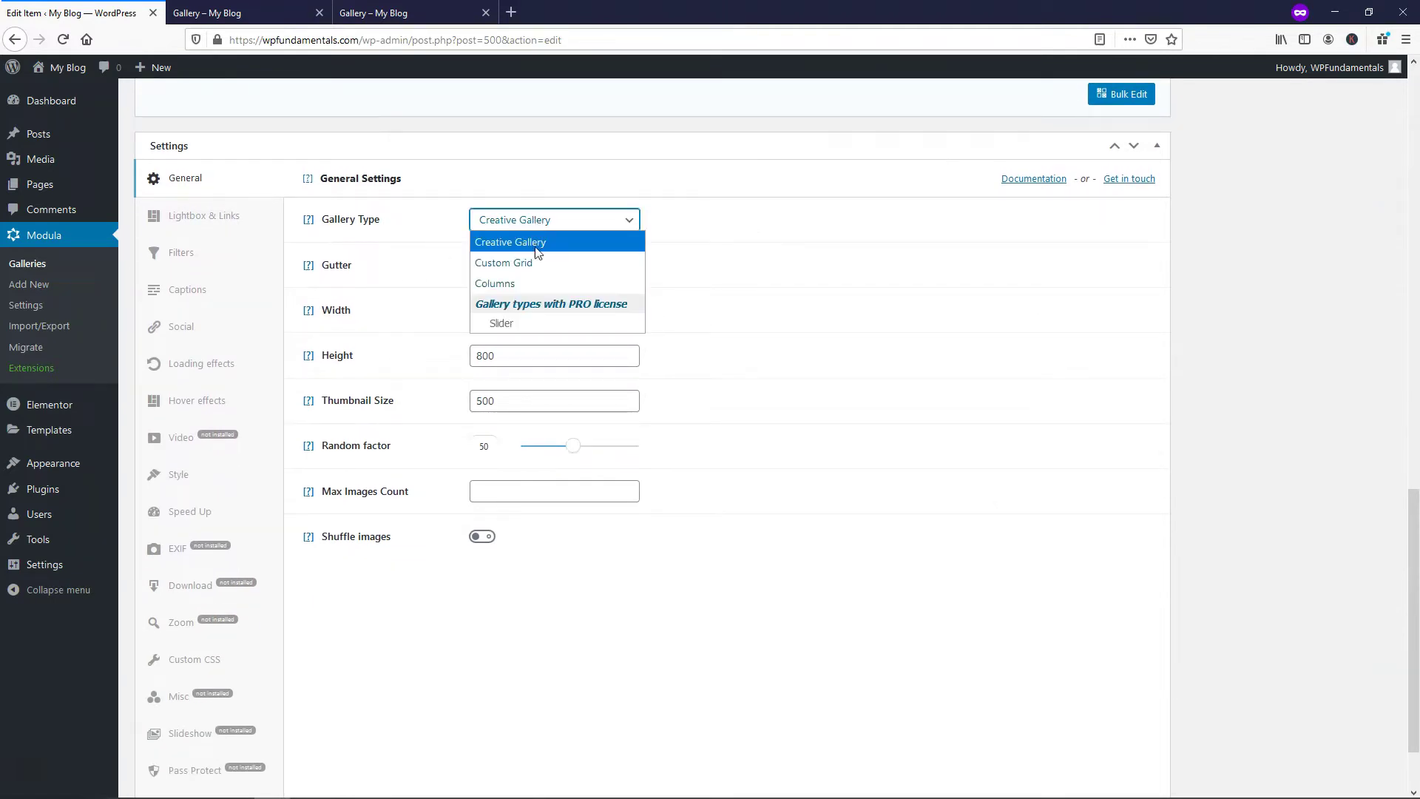
- Enlarge the aerial beach and pink-sunset rocky lake images in the grid, and widen the green mountain lake image to double width
{"action": "scroll", "coordinate": [542, 268], "scroll_direction": "up", "scroll_amount": 10}
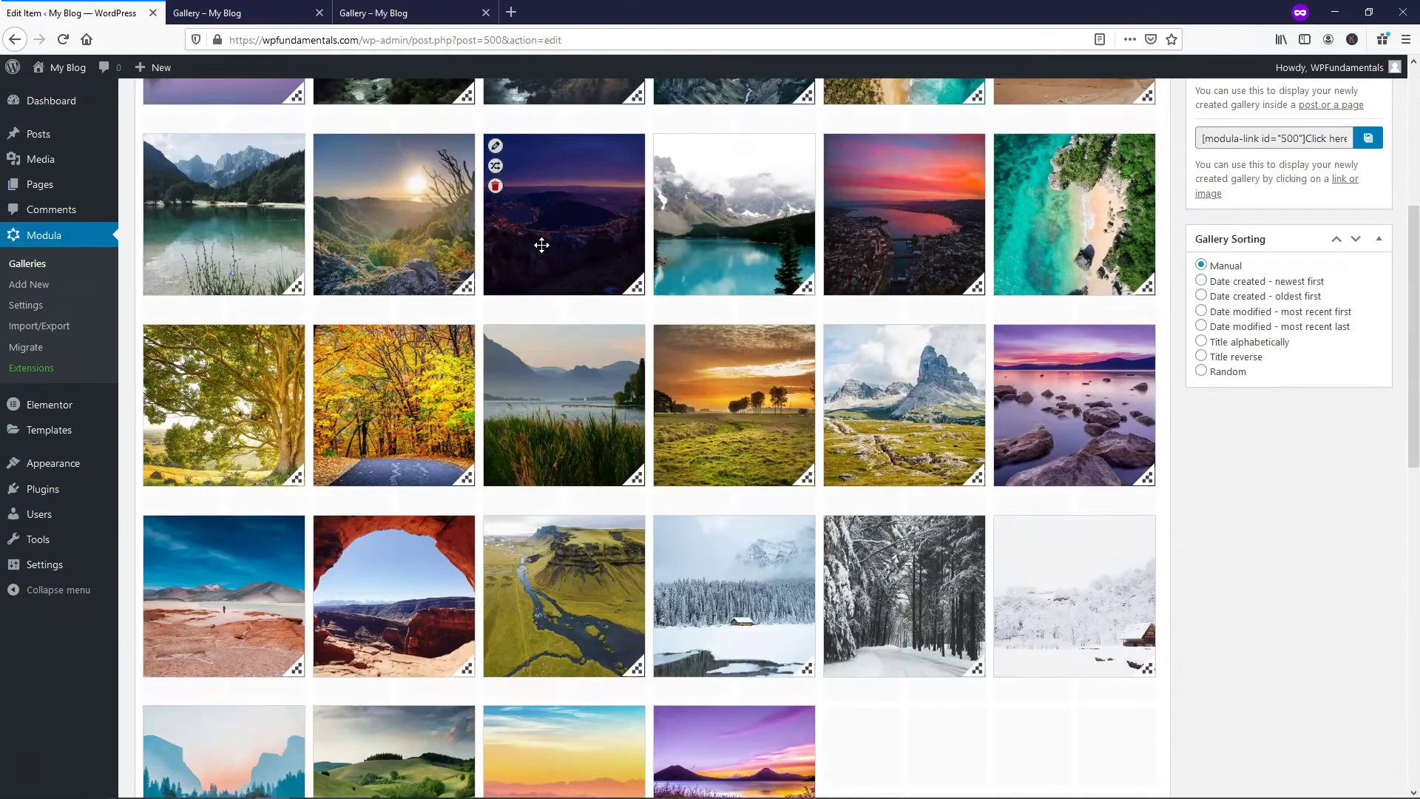
{"action": "scroll", "coordinate": [731, 278], "scroll_direction": "up", "scroll_amount": 3}
{"action": "scroll", "coordinate": [730, 278], "scroll_direction": "up", "scroll_amount": 1}
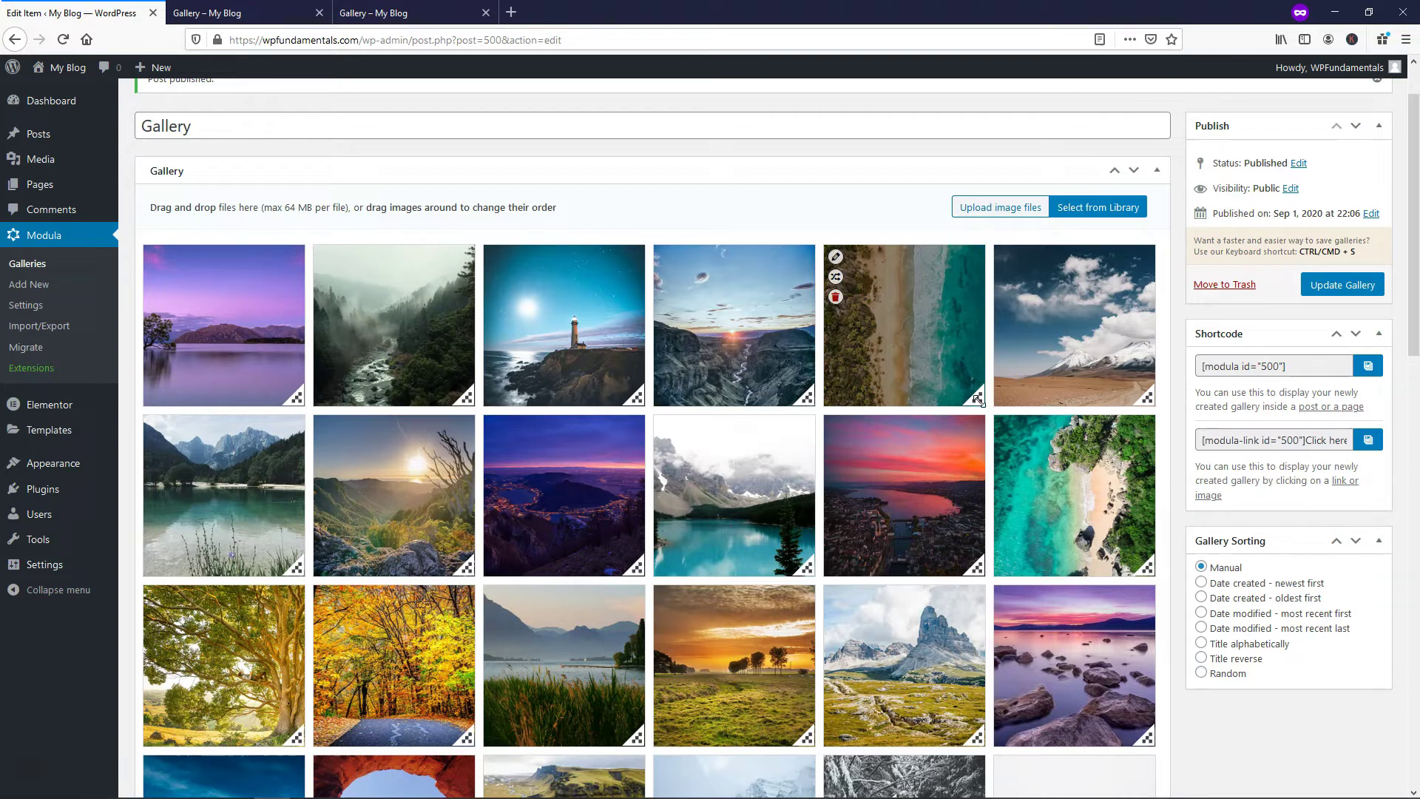
{"action": "left_click_drag", "start_coordinate": [978, 402], "coordinate": [1154, 664]}
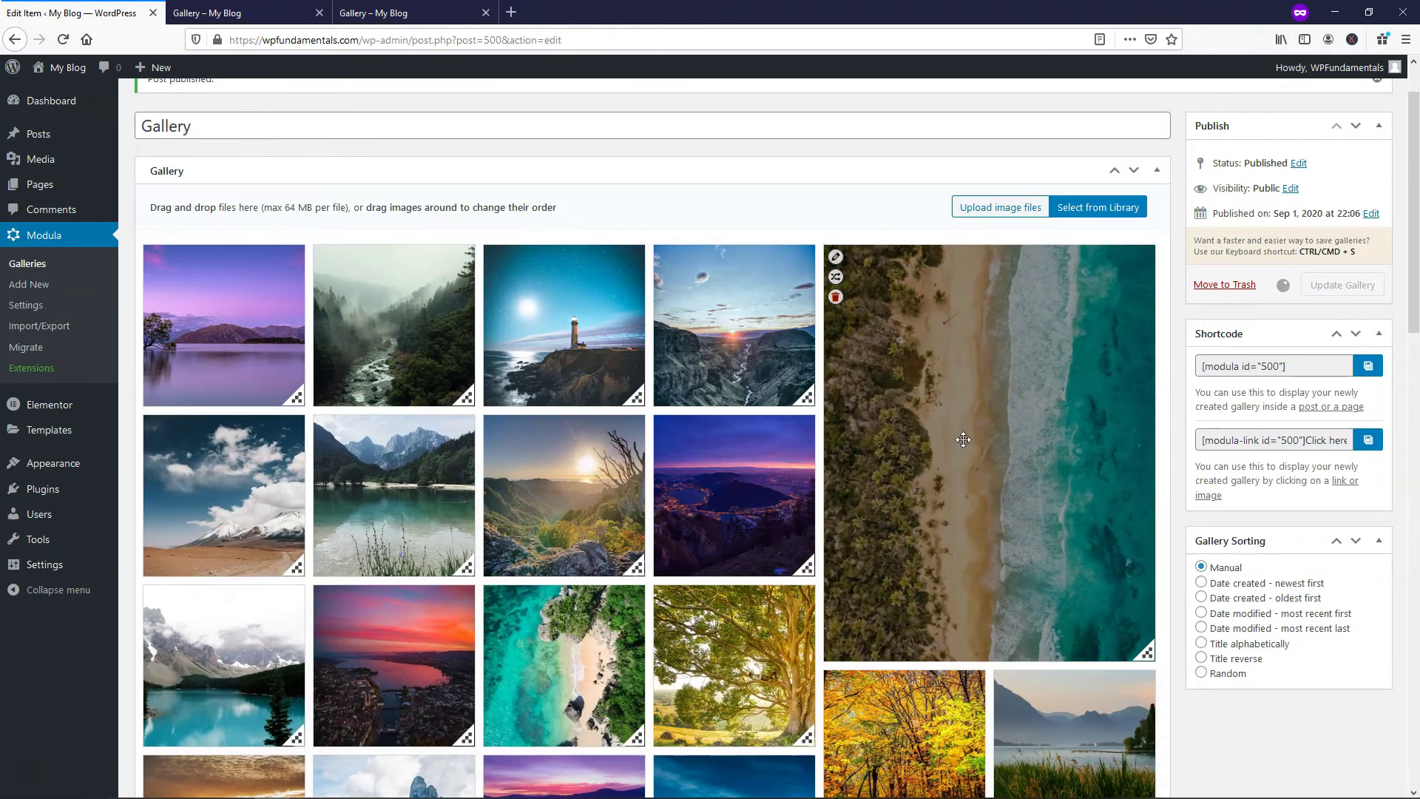
{"action": "scroll", "coordinate": [976, 410], "scroll_direction": "down", "scroll_amount": 5}
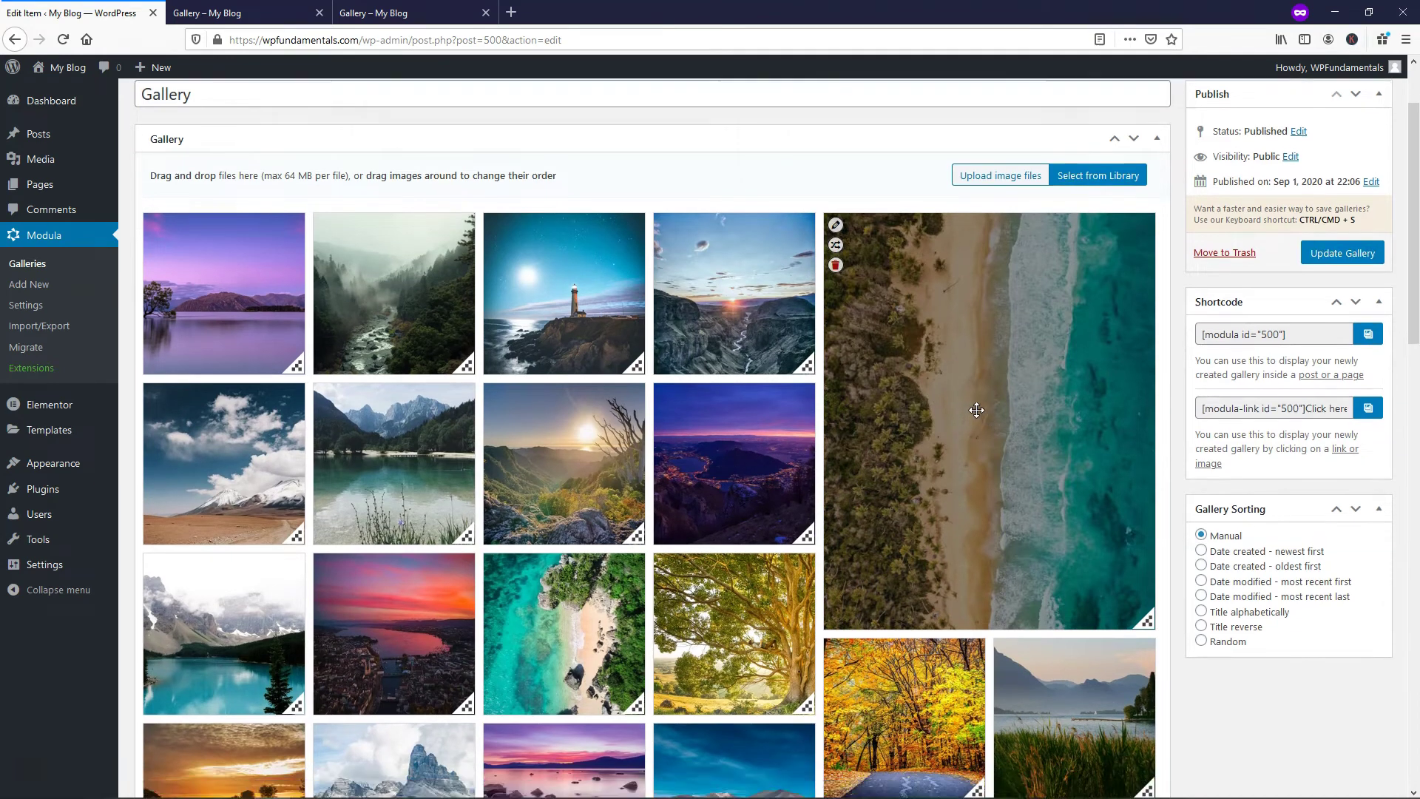
{"action": "scroll", "coordinate": [899, 407], "scroll_direction": "down", "scroll_amount": 3}
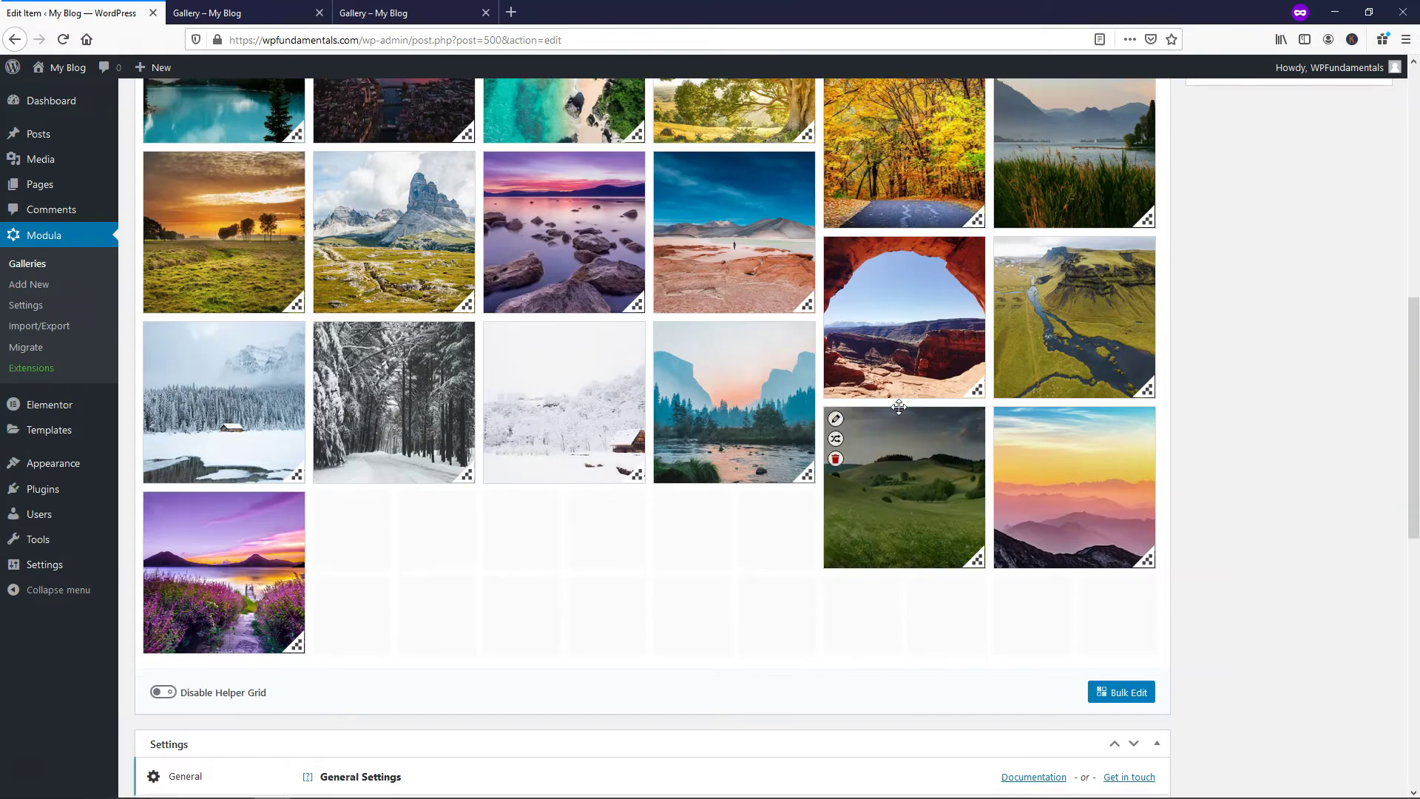
{"action": "left_click_drag", "start_coordinate": [637, 304], "coordinate": [813, 481]}
{"action": "scroll", "coordinate": [612, 338], "scroll_direction": "up", "scroll_amount": 4}
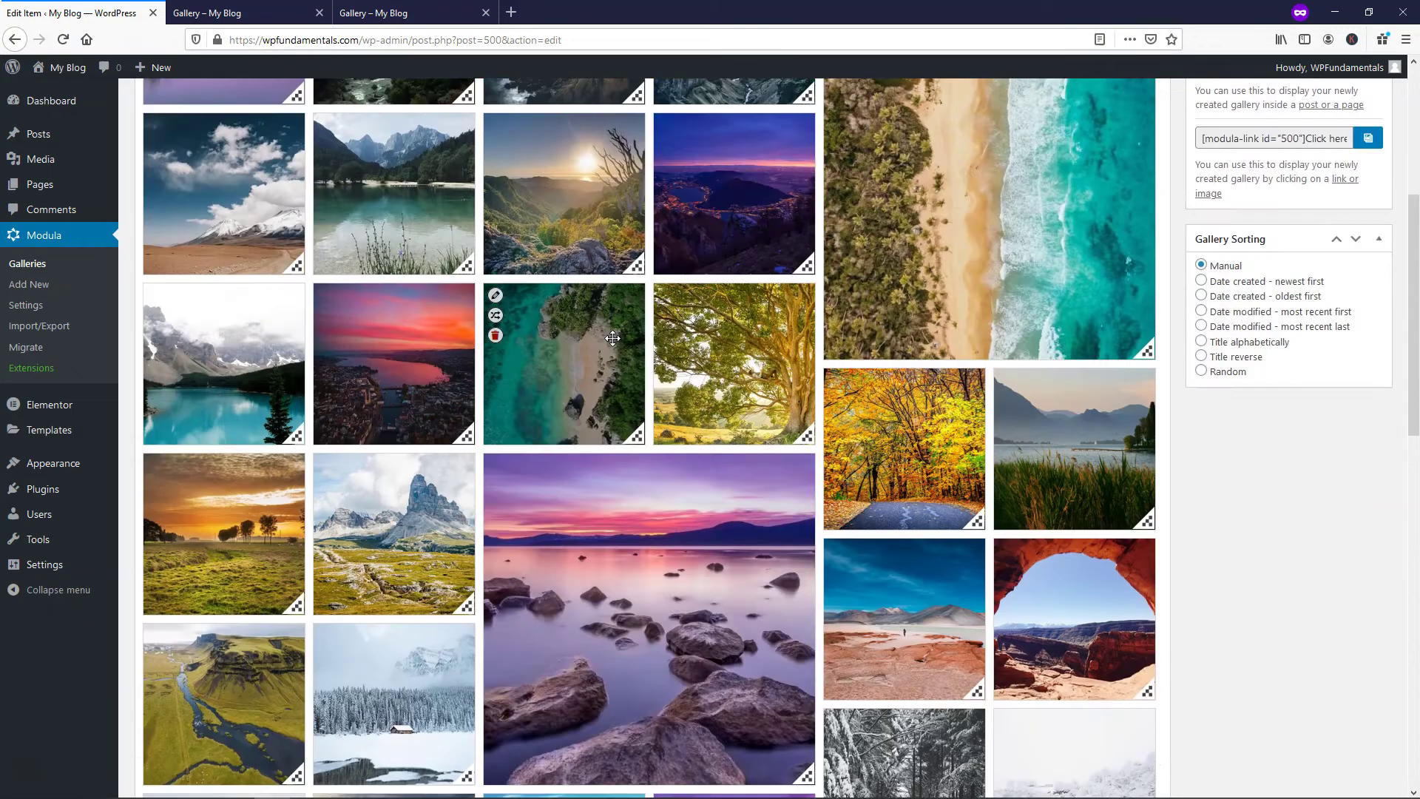
{"action": "scroll", "coordinate": [612, 335], "scroll_direction": "up", "scroll_amount": 2}
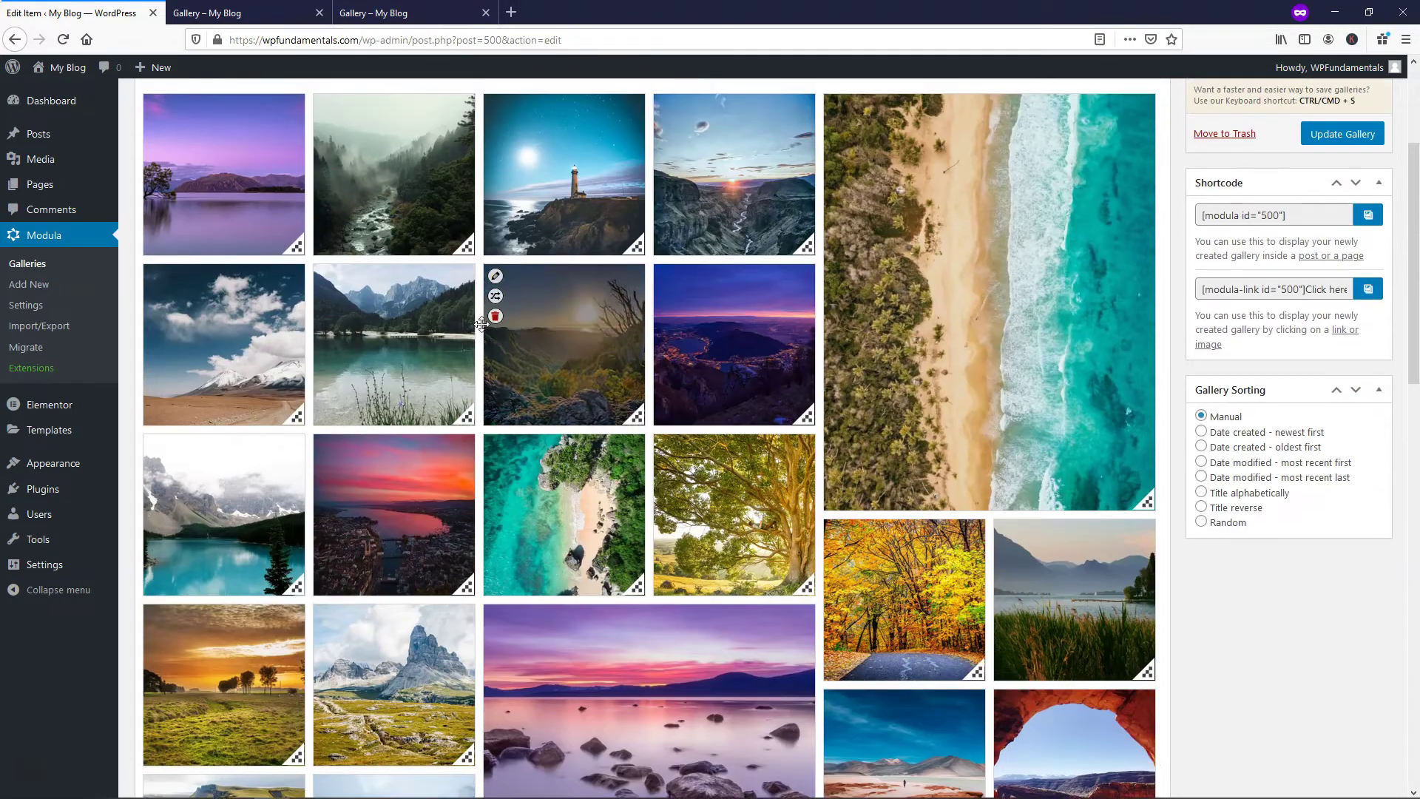
{"action": "left_click_drag", "start_coordinate": [465, 423], "coordinate": [639, 429]}
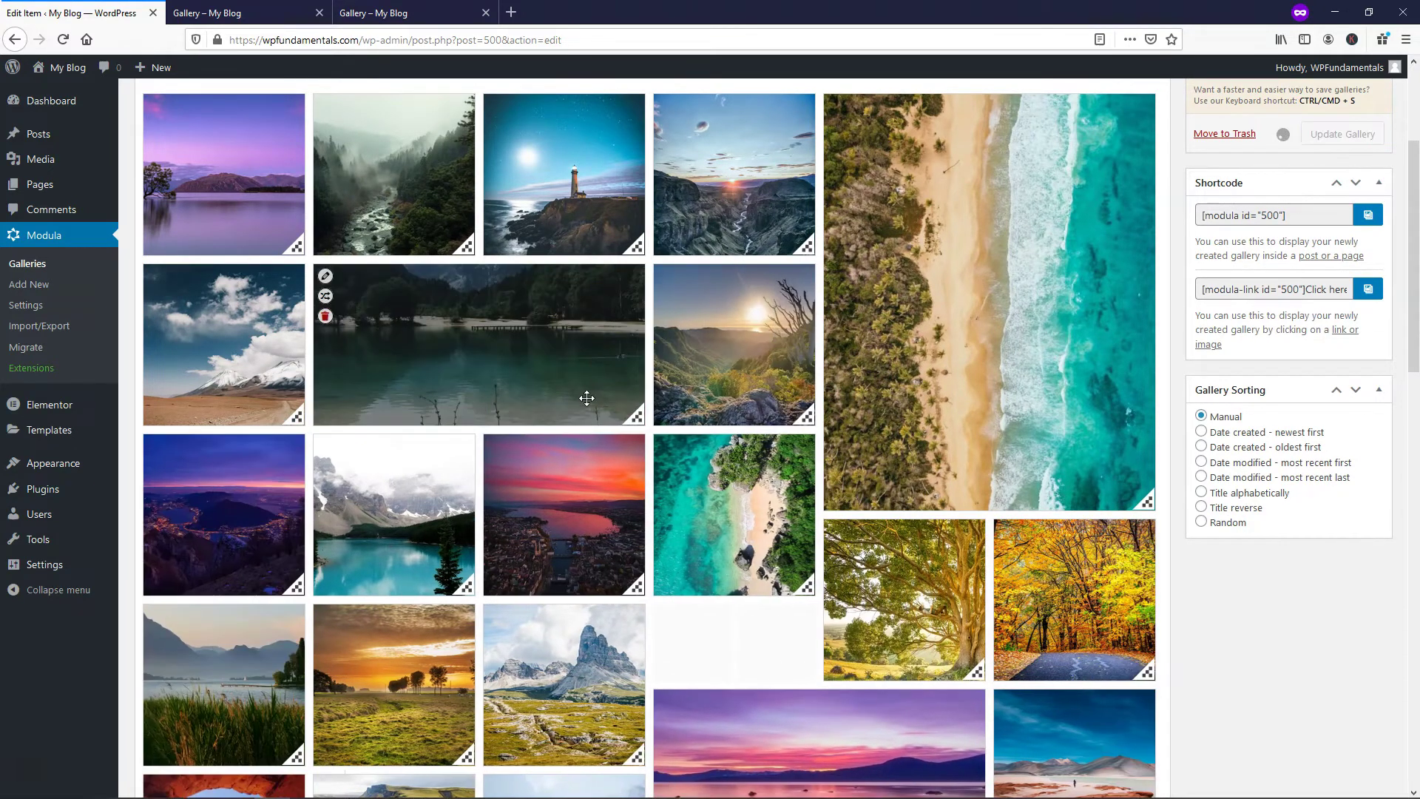
- Shrink the orange-sunset field and green river valley images to single cells and stack the river image beneath the field image
{"action": "scroll", "coordinate": [585, 410], "scroll_direction": "down", "scroll_amount": 5}
{"action": "left_click_drag", "start_coordinate": [465, 379], "coordinate": [412, 320]}
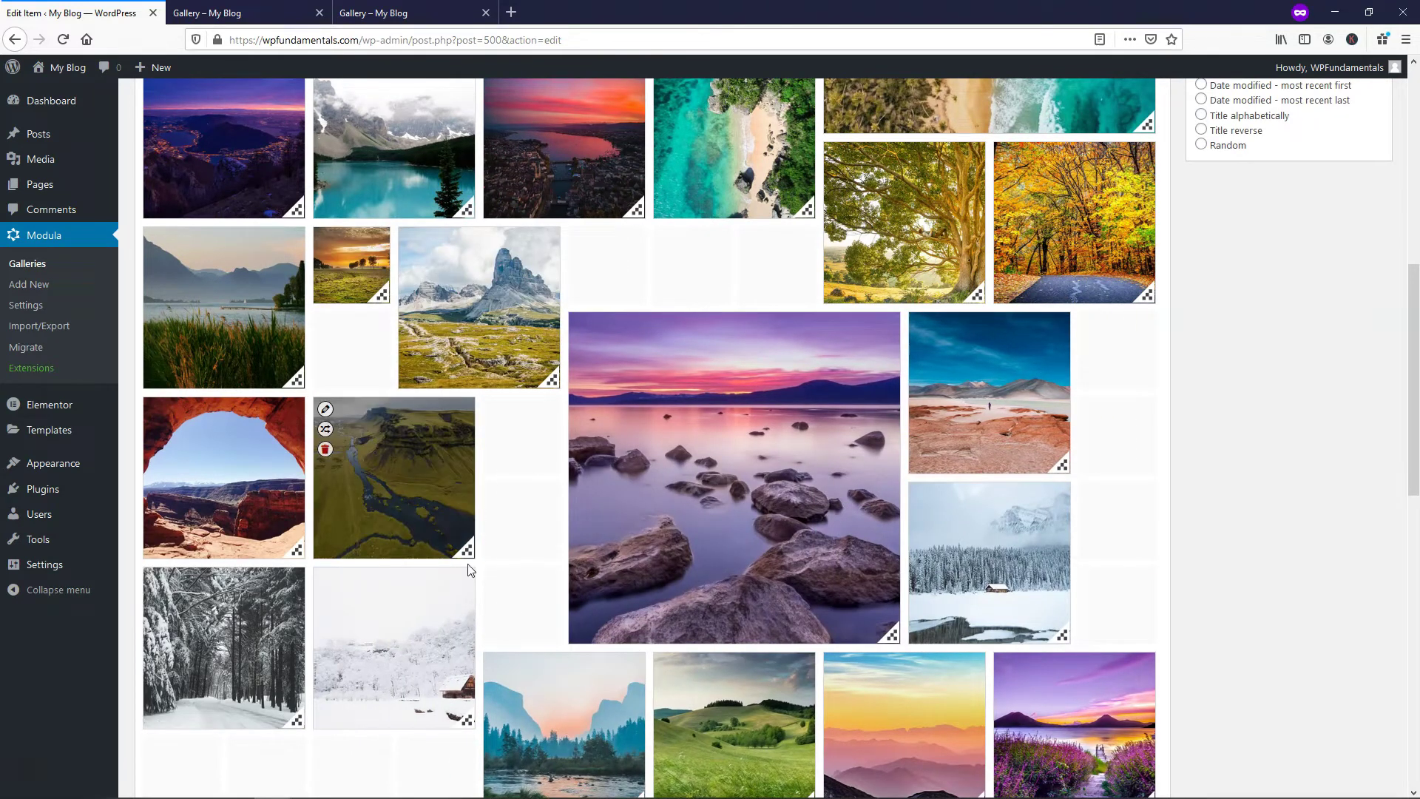
{"action": "left_click_drag", "start_coordinate": [468, 550], "coordinate": [390, 473]}
{"action": "left_click_drag", "start_coordinate": [585, 241], "coordinate": [329, 319]}
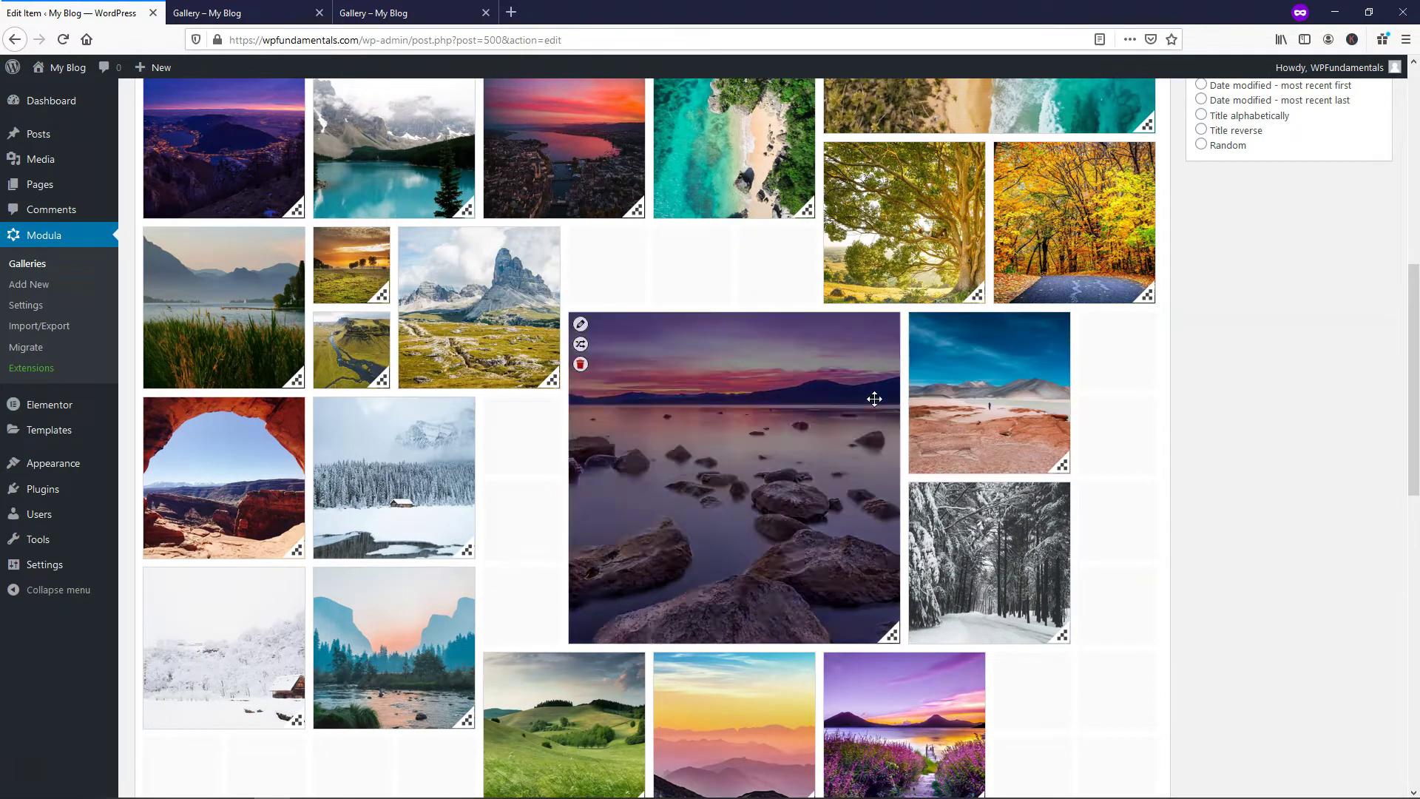
- Narrow the pink-sunset rocky lake image by one cell and move it up beside the mountain peak image to close gaps
{"action": "left_click_drag", "start_coordinate": [893, 634], "coordinate": [808, 636]}
{"action": "left_click_drag", "start_coordinate": [706, 436], "coordinate": [700, 354]}
{"action": "left_click_drag", "start_coordinate": [611, 595], "coordinate": [352, 349]}
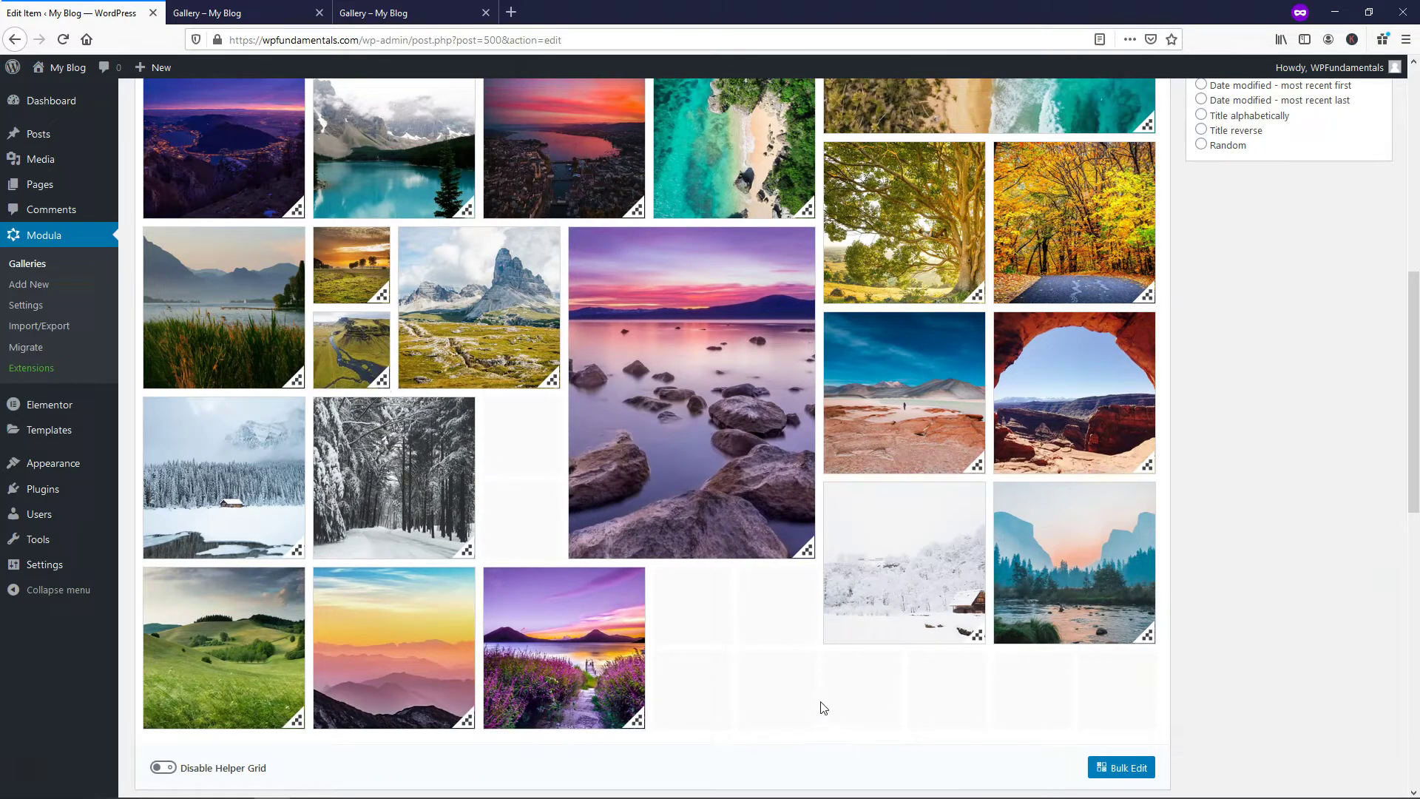
- Fill the remaining grid gaps by widening the lavender field and snowy forest images and lengthening the snowy cabin and river valley images
{"action": "left_click_drag", "start_coordinate": [639, 723], "coordinate": [814, 729]}
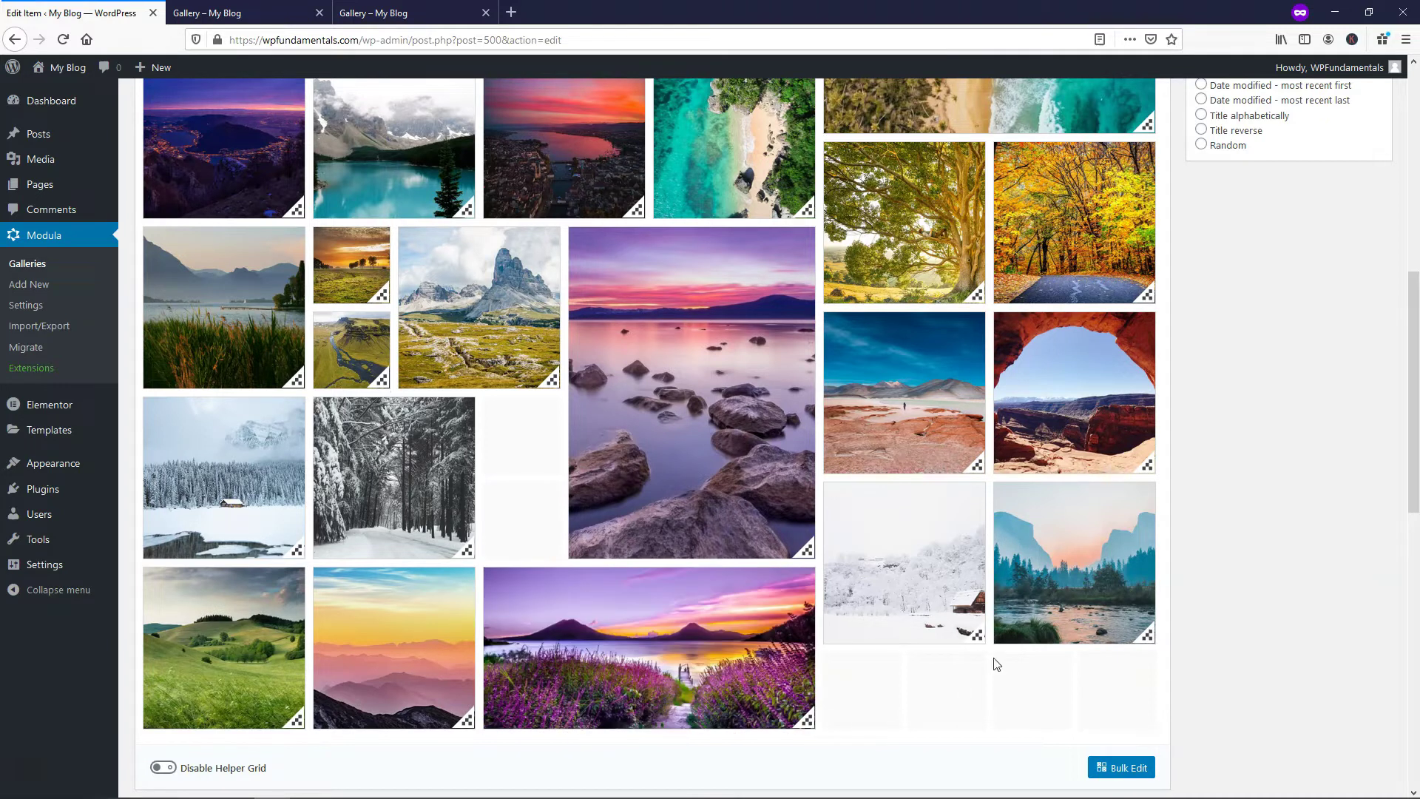
{"action": "left_click_drag", "start_coordinate": [976, 638], "coordinate": [973, 732]}
{"action": "left_click_drag", "start_coordinate": [1148, 636], "coordinate": [1149, 731]}
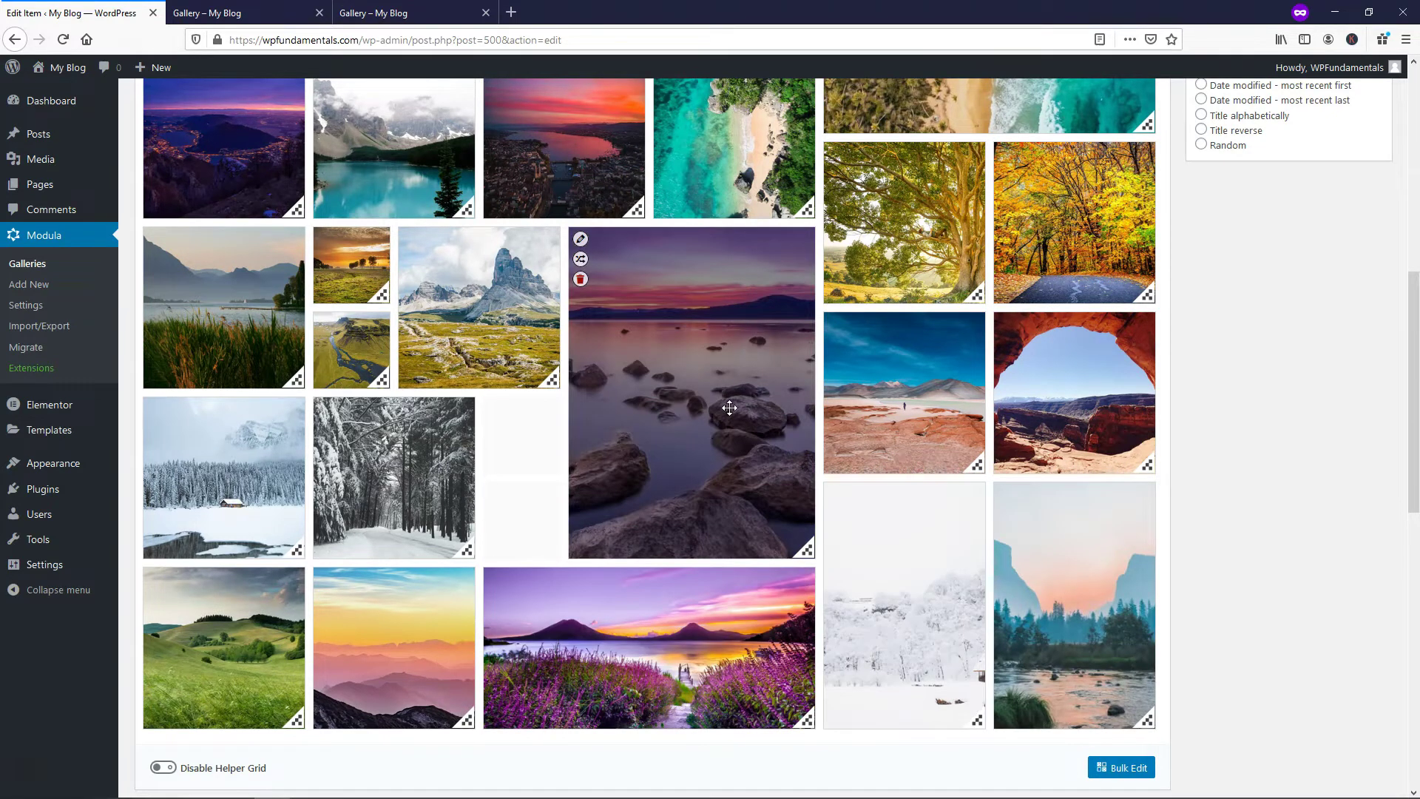
{"action": "scroll", "coordinate": [730, 408], "scroll_direction": "down", "scroll_amount": 5}
{"action": "scroll", "coordinate": [694, 367], "scroll_direction": "up", "scroll_amount": 3}
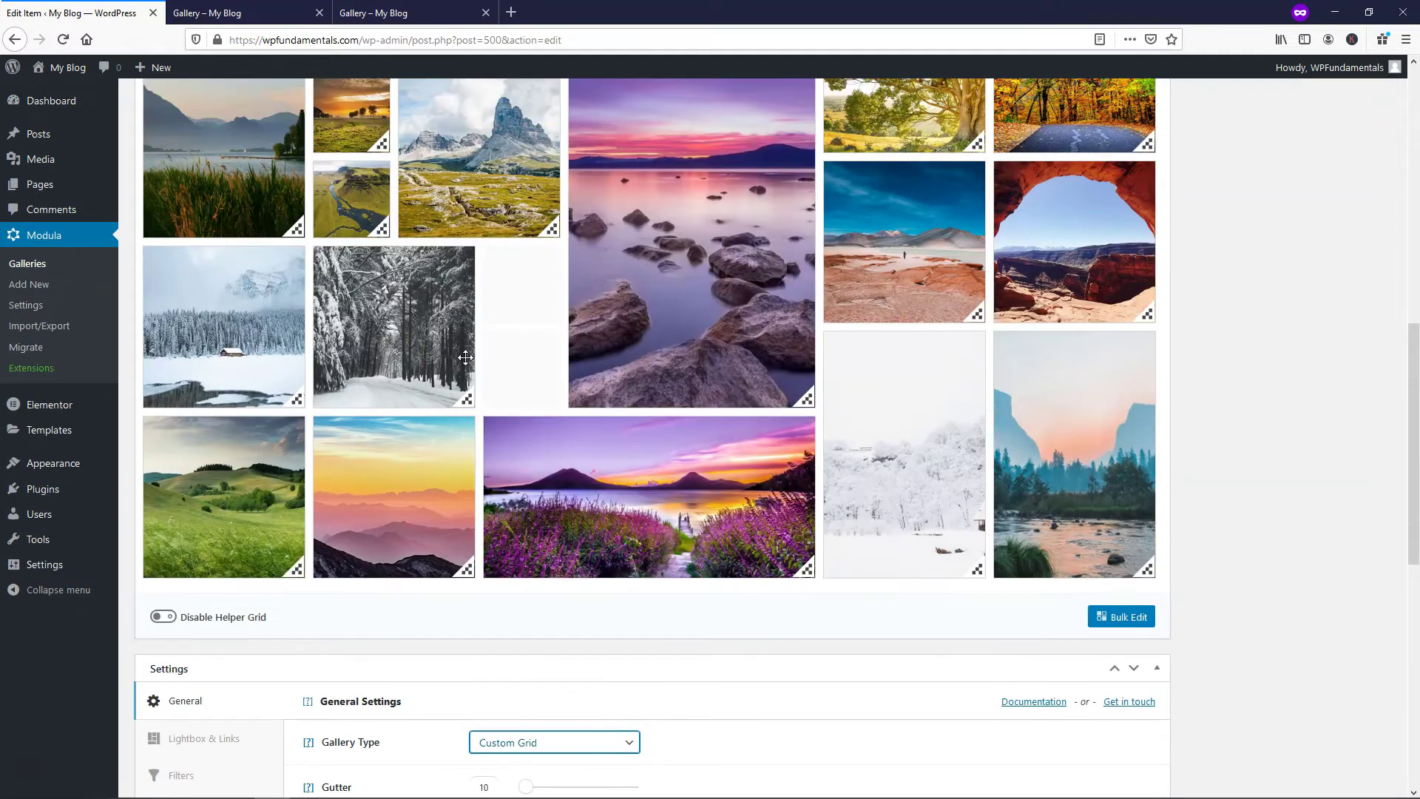
{"action": "left_click_drag", "start_coordinate": [467, 400], "coordinate": [560, 403]}
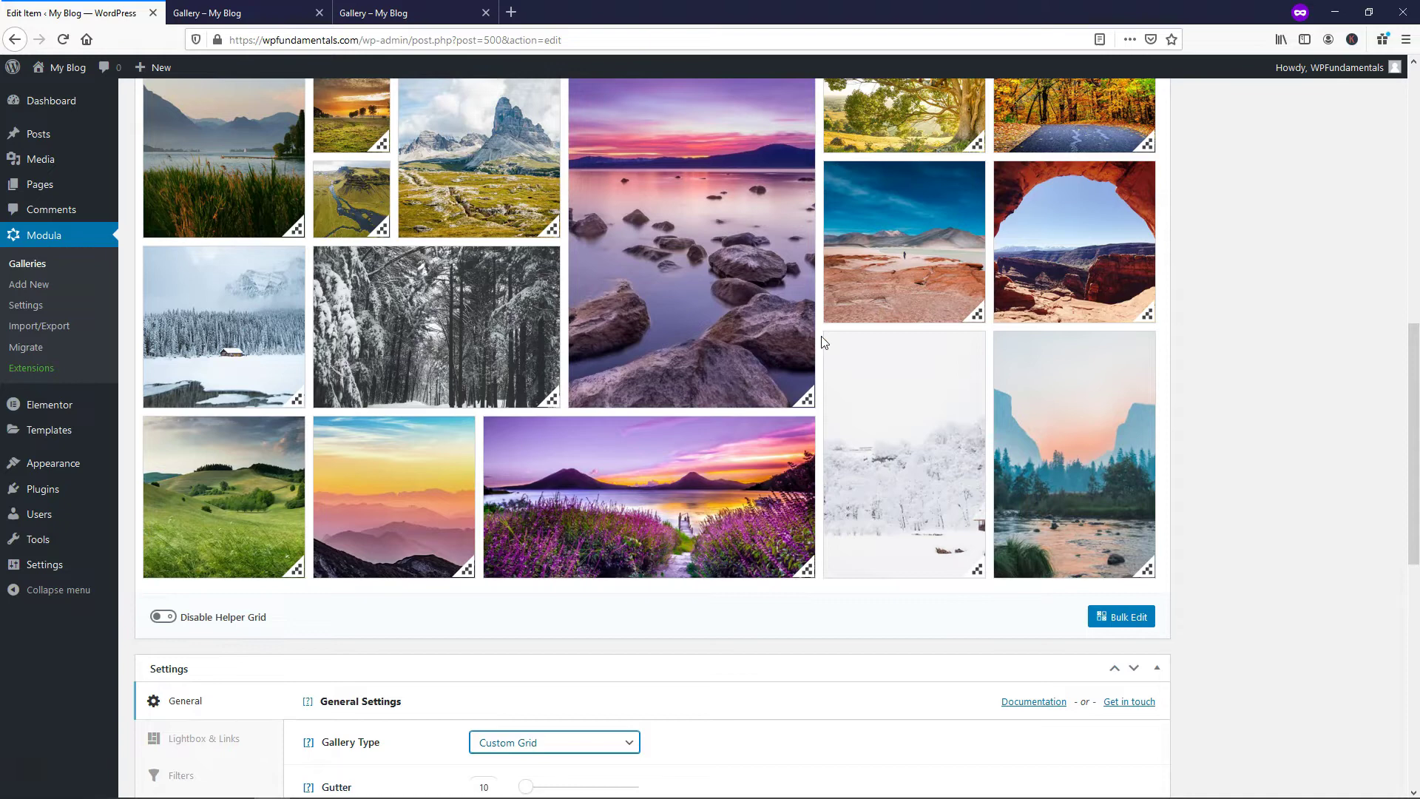
- Set the gallery's gutter to 0 in the General settings and check the spacing between the images
{"action": "scroll", "coordinate": [824, 337], "scroll_direction": "up", "scroll_amount": 10}
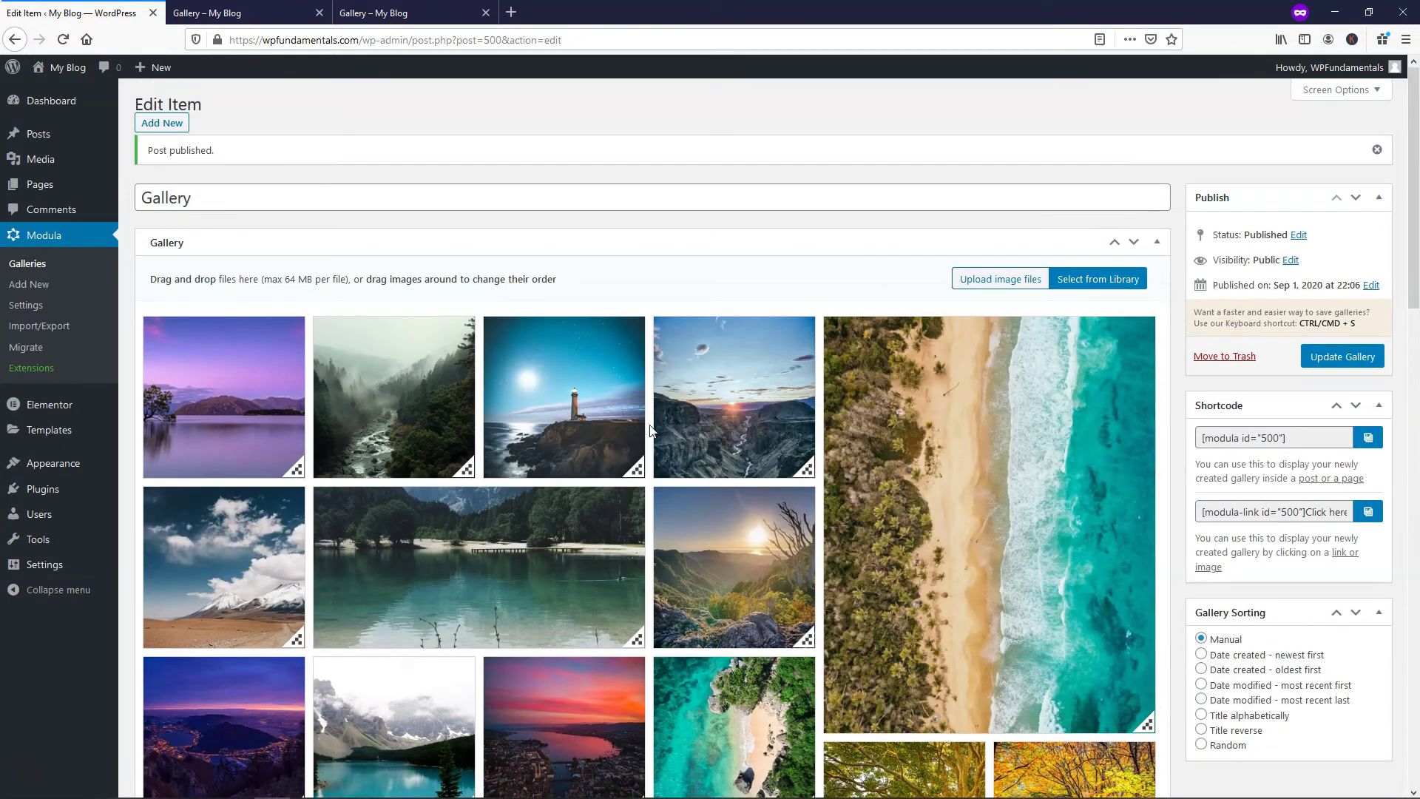
{"action": "scroll", "coordinate": [651, 431], "scroll_direction": "down", "scroll_amount": 15}
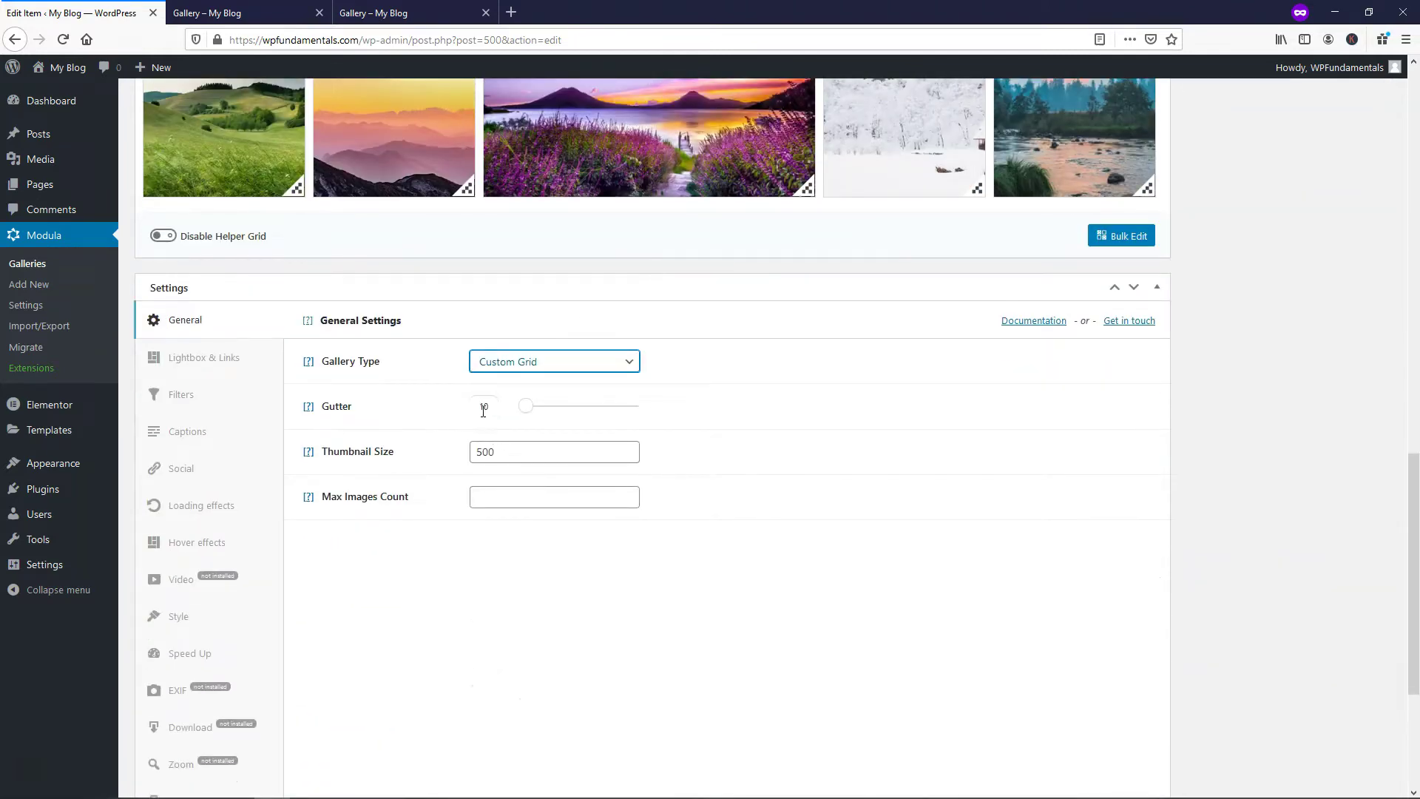
{"action": "left_click_drag", "start_coordinate": [529, 413], "coordinate": [513, 412]}
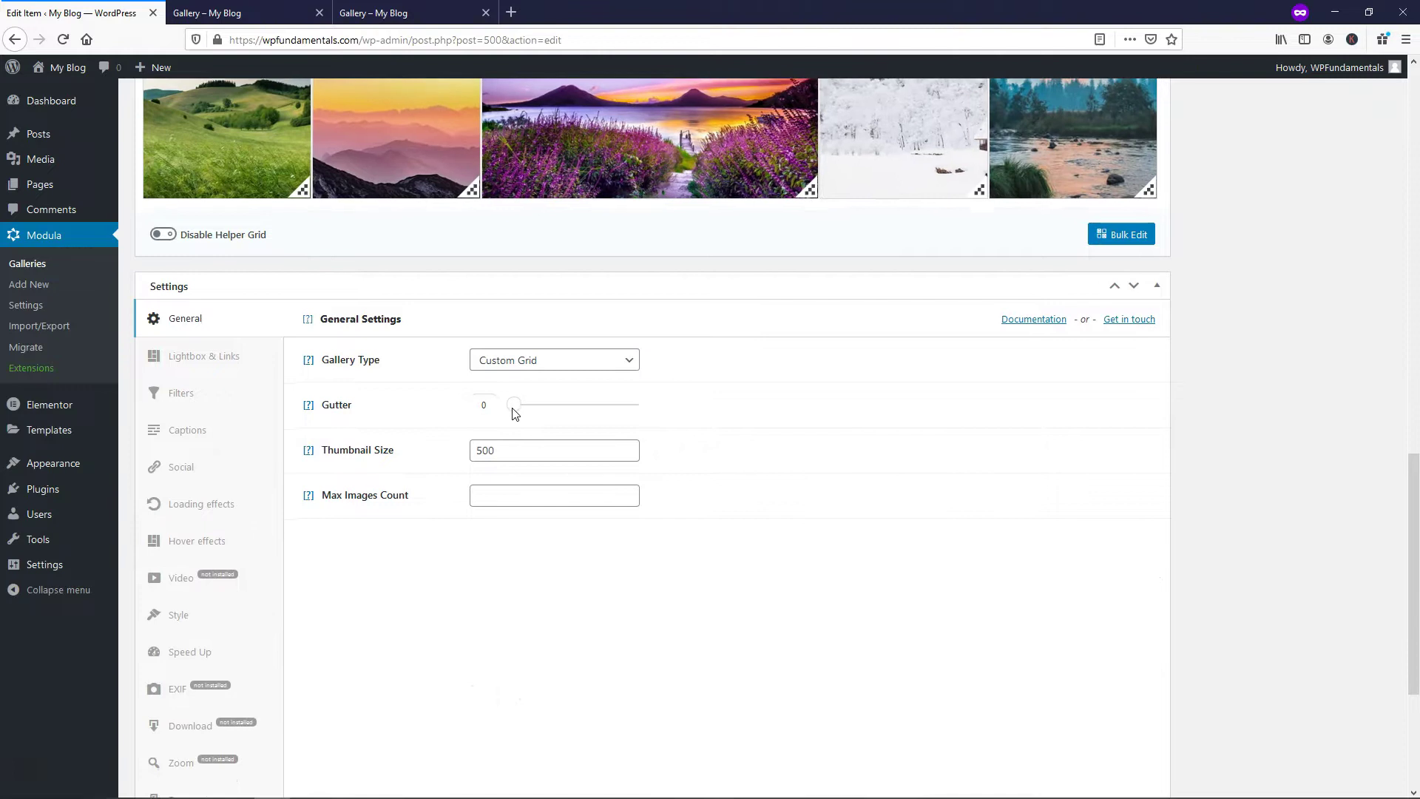
{"action": "scroll", "coordinate": [691, 348], "scroll_direction": "up", "scroll_amount": 6}
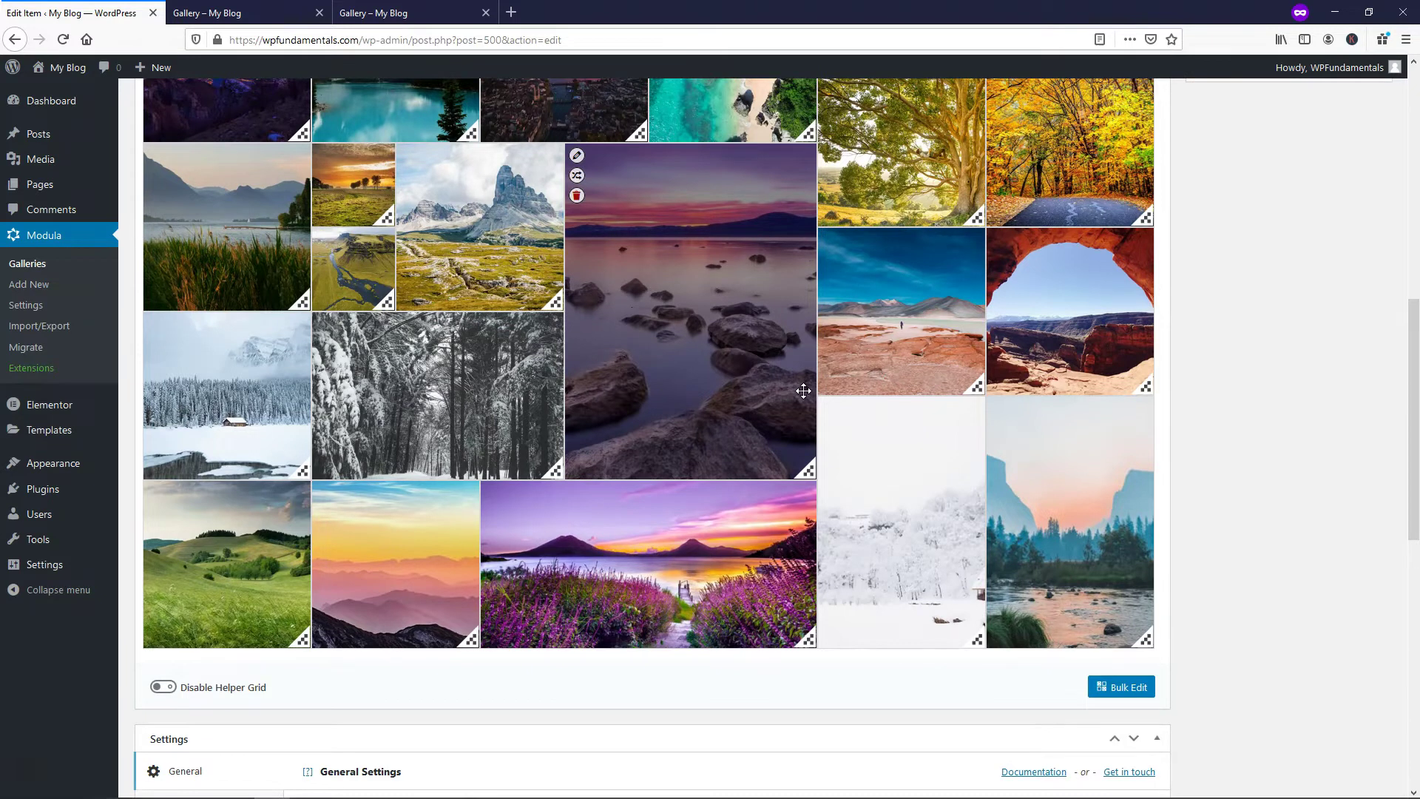
{"action": "scroll", "coordinate": [792, 403], "scroll_direction": "down", "scroll_amount": 5}
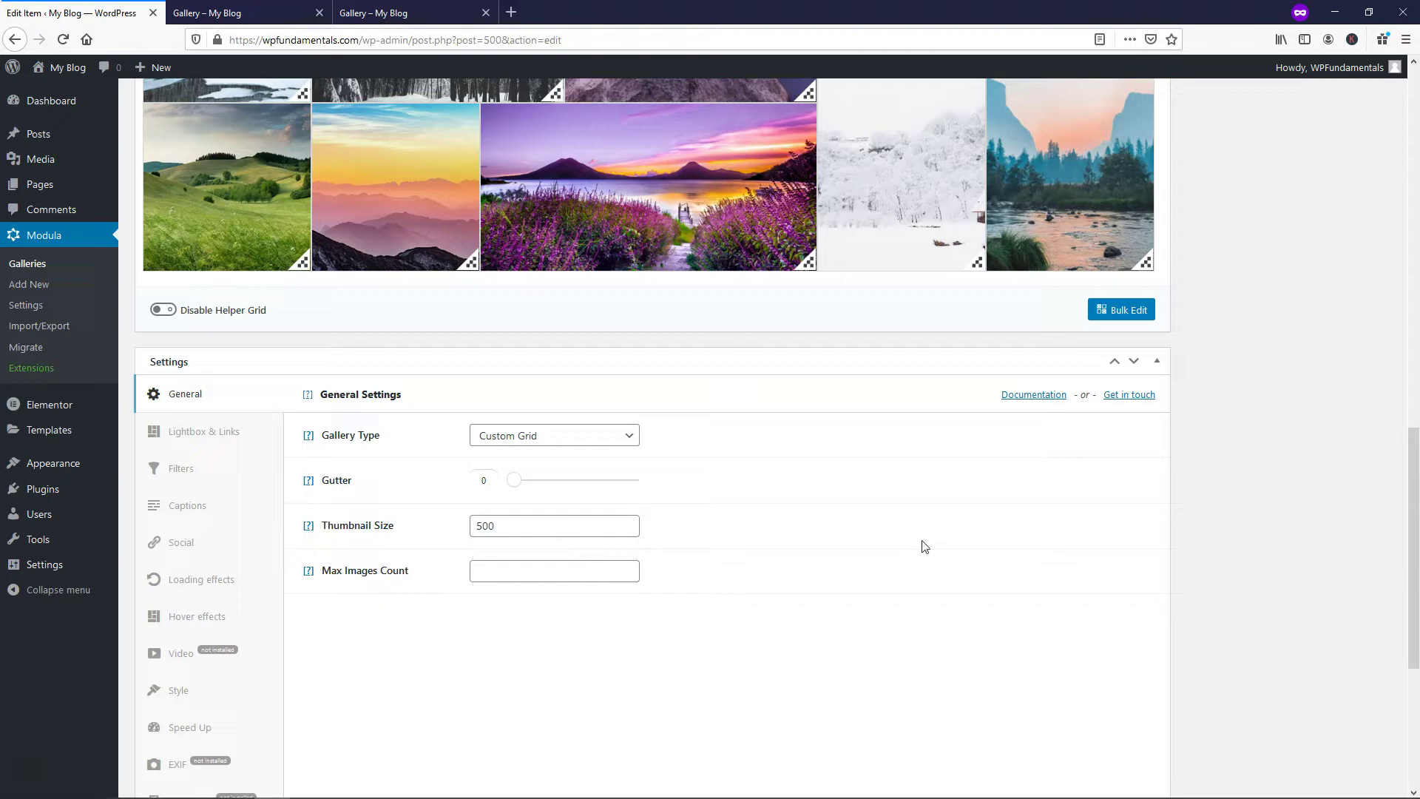
- Update the gallery, close the old preview tab and reload the live Gallery page
{"action": "scroll", "coordinate": [725, 548], "scroll_direction": "up", "scroll_amount": 15}
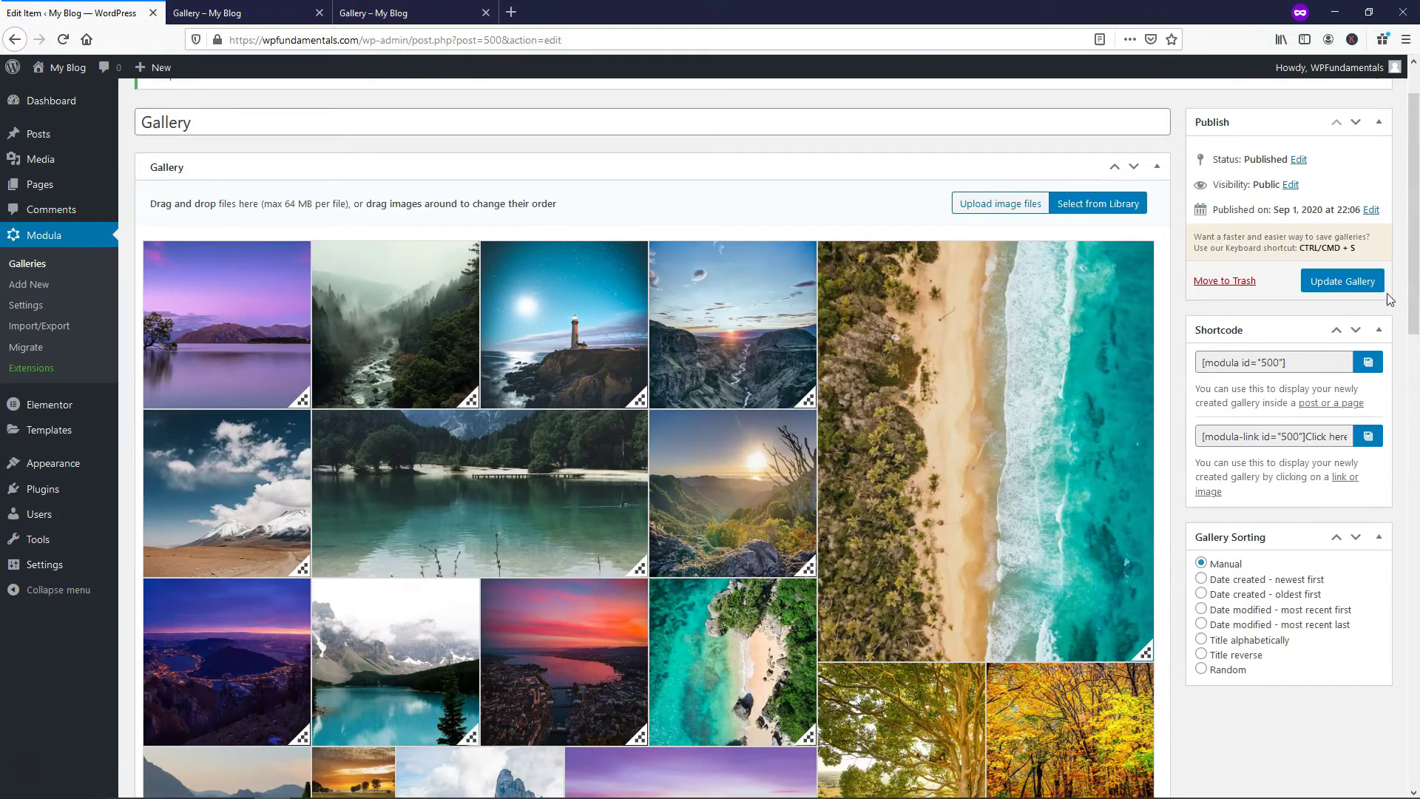
{"action": "left_click", "coordinate": [1342, 282]}
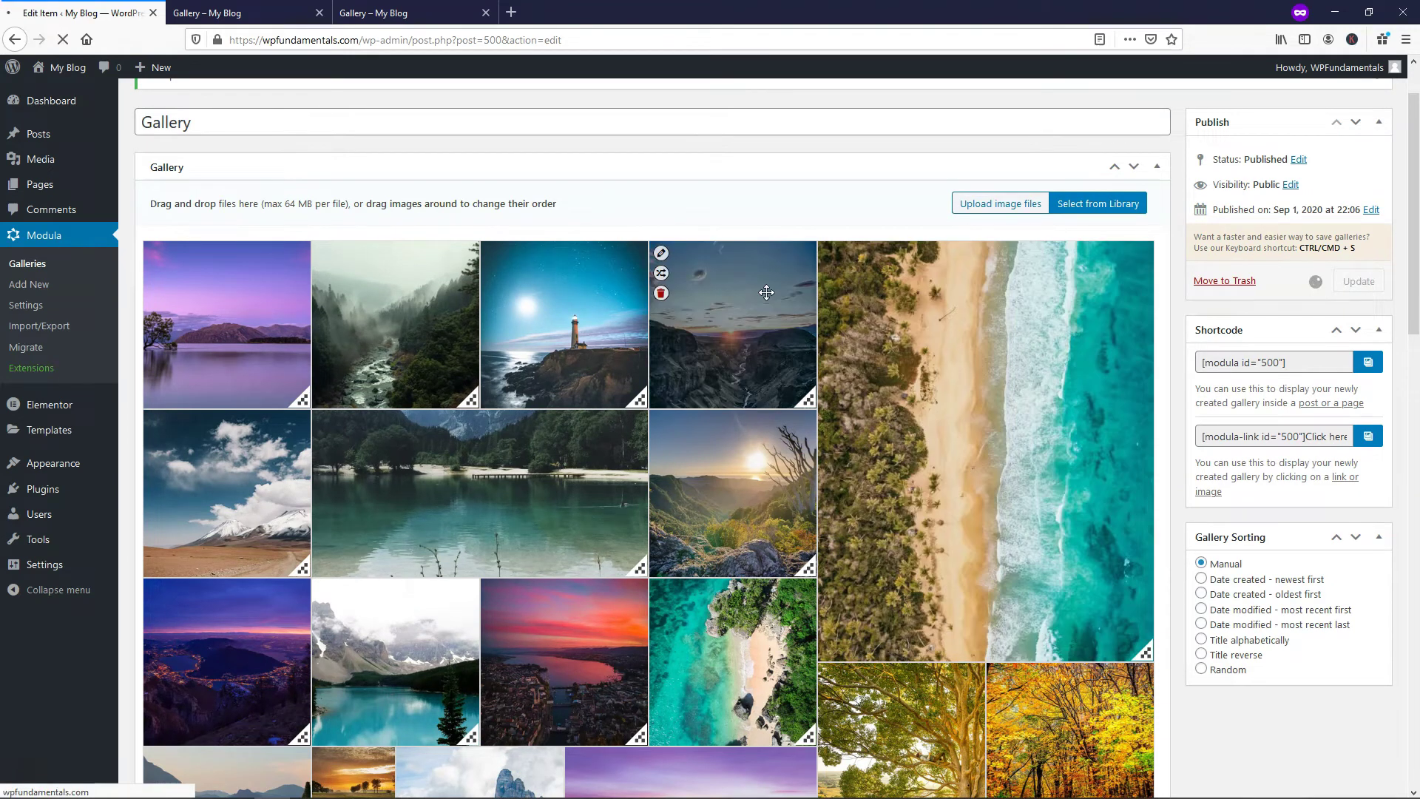
{"action": "left_click", "coordinate": [222, 13]}
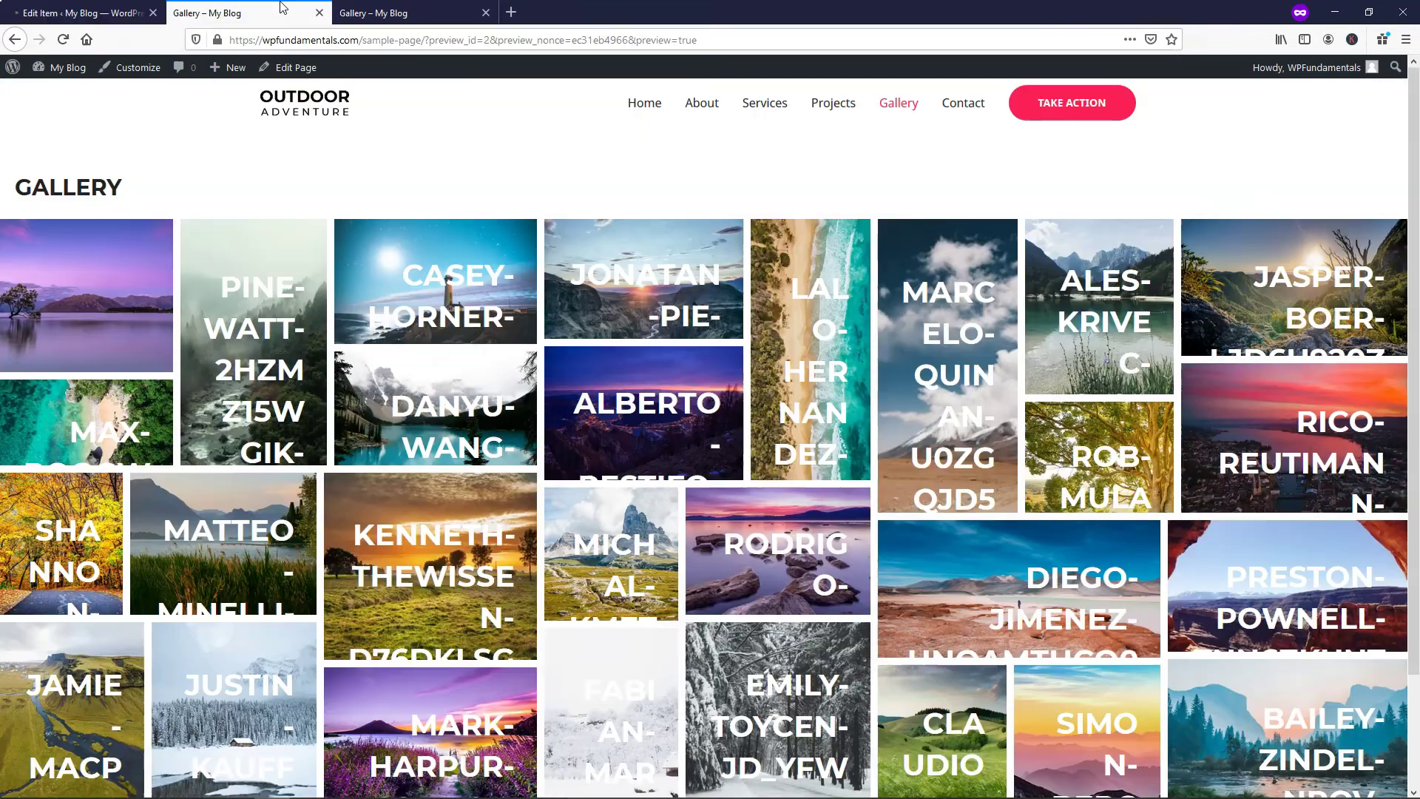
{"action": "left_click", "coordinate": [319, 12]}
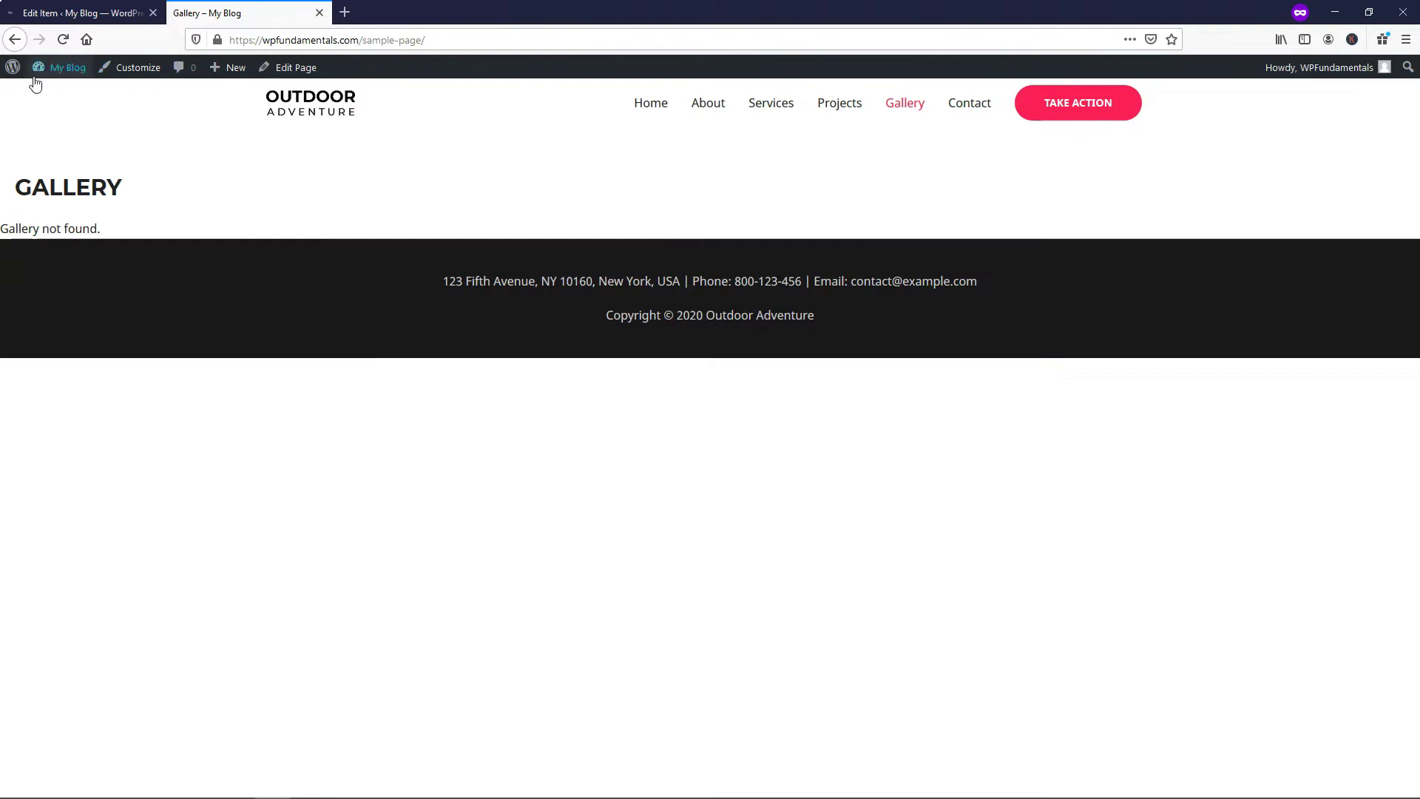
{"action": "left_click", "coordinate": [62, 41]}
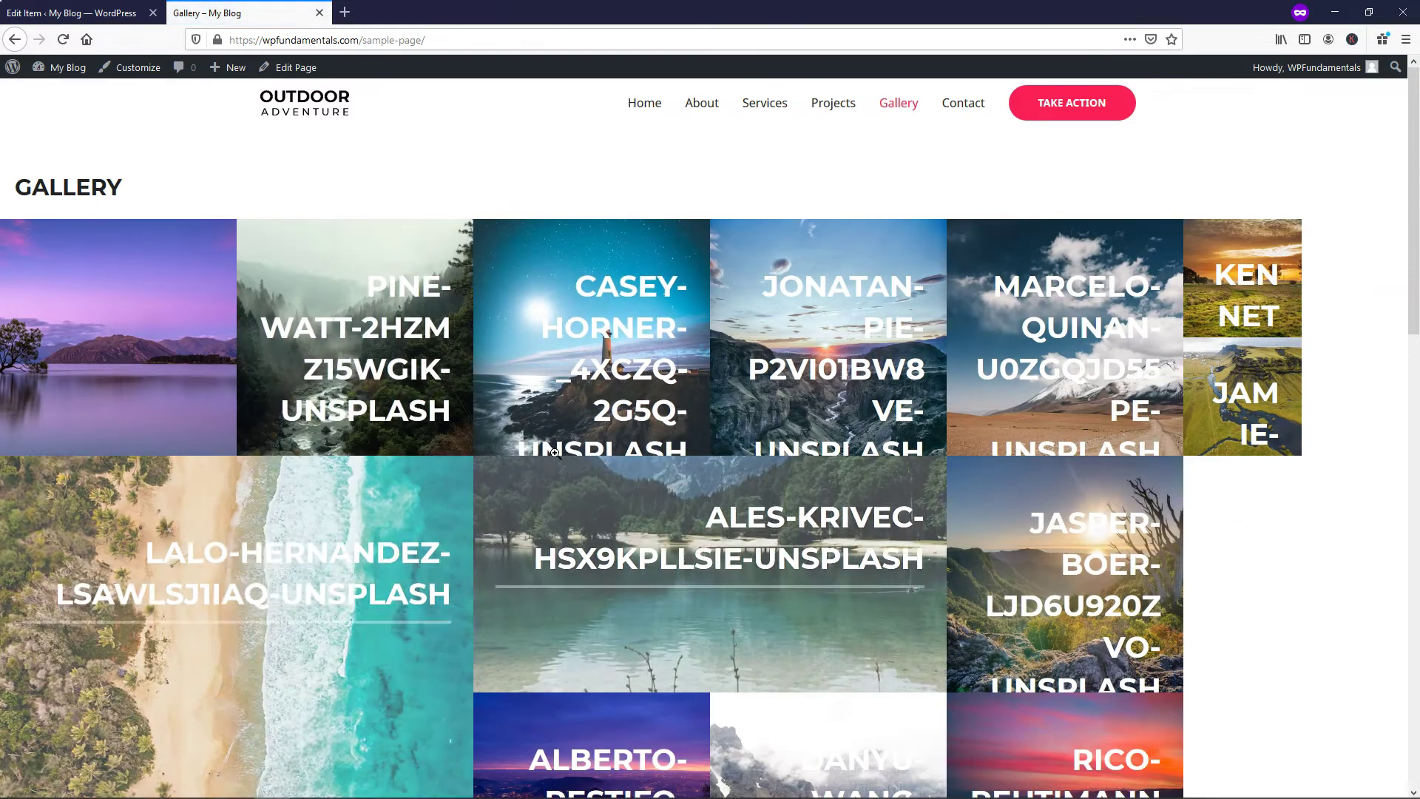
- Examine the custom grid layout and image captions down the whole live Gallery page, and return to the gallery's edit screen
{"action": "scroll", "coordinate": [600, 427], "scroll_direction": "down", "scroll_amount": 3}
{"action": "scroll", "coordinate": [600, 427], "scroll_direction": "down", "scroll_amount": 3}
{"action": "scroll", "coordinate": [782, 440], "scroll_direction": "down", "scroll_amount": 3}
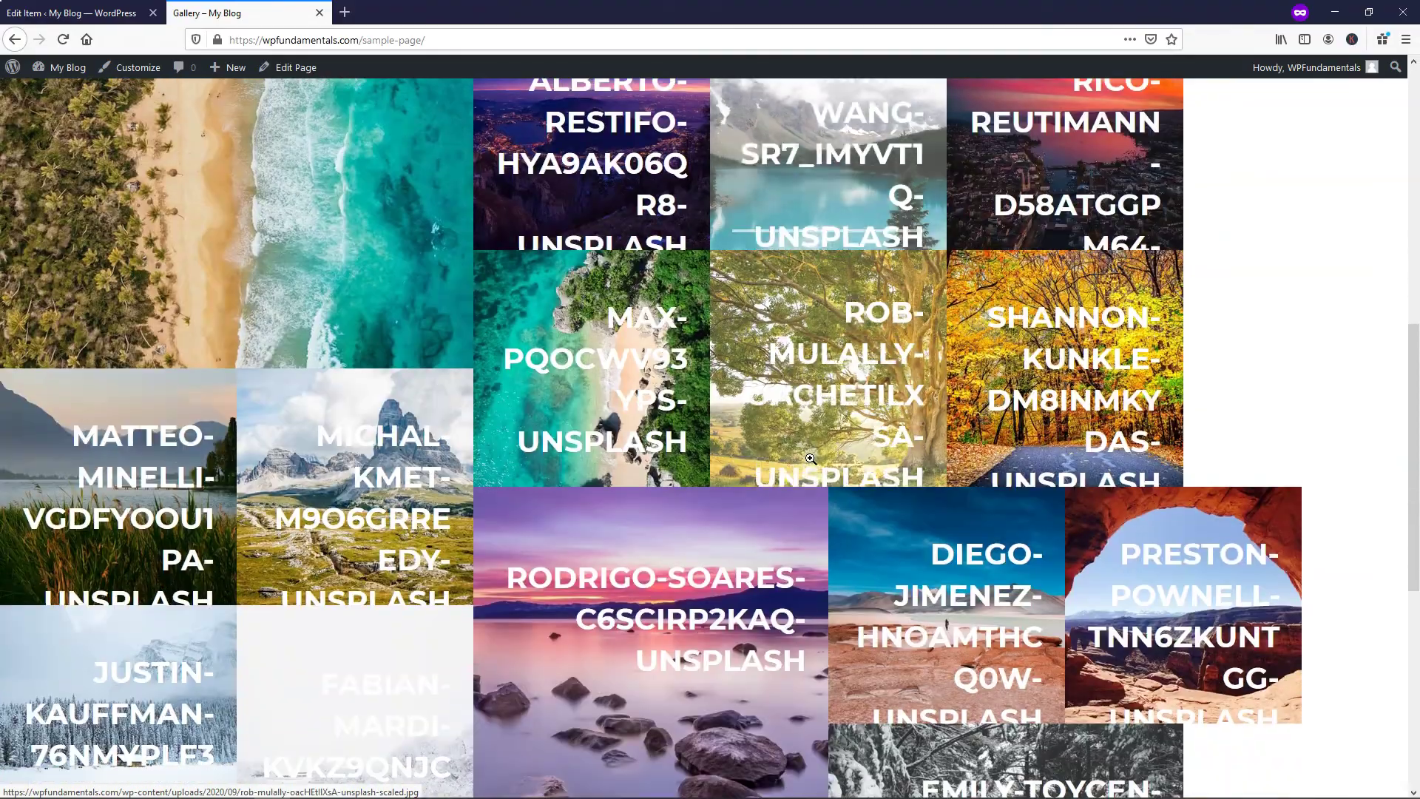
{"action": "scroll", "coordinate": [782, 441], "scroll_direction": "down", "scroll_amount": 6}
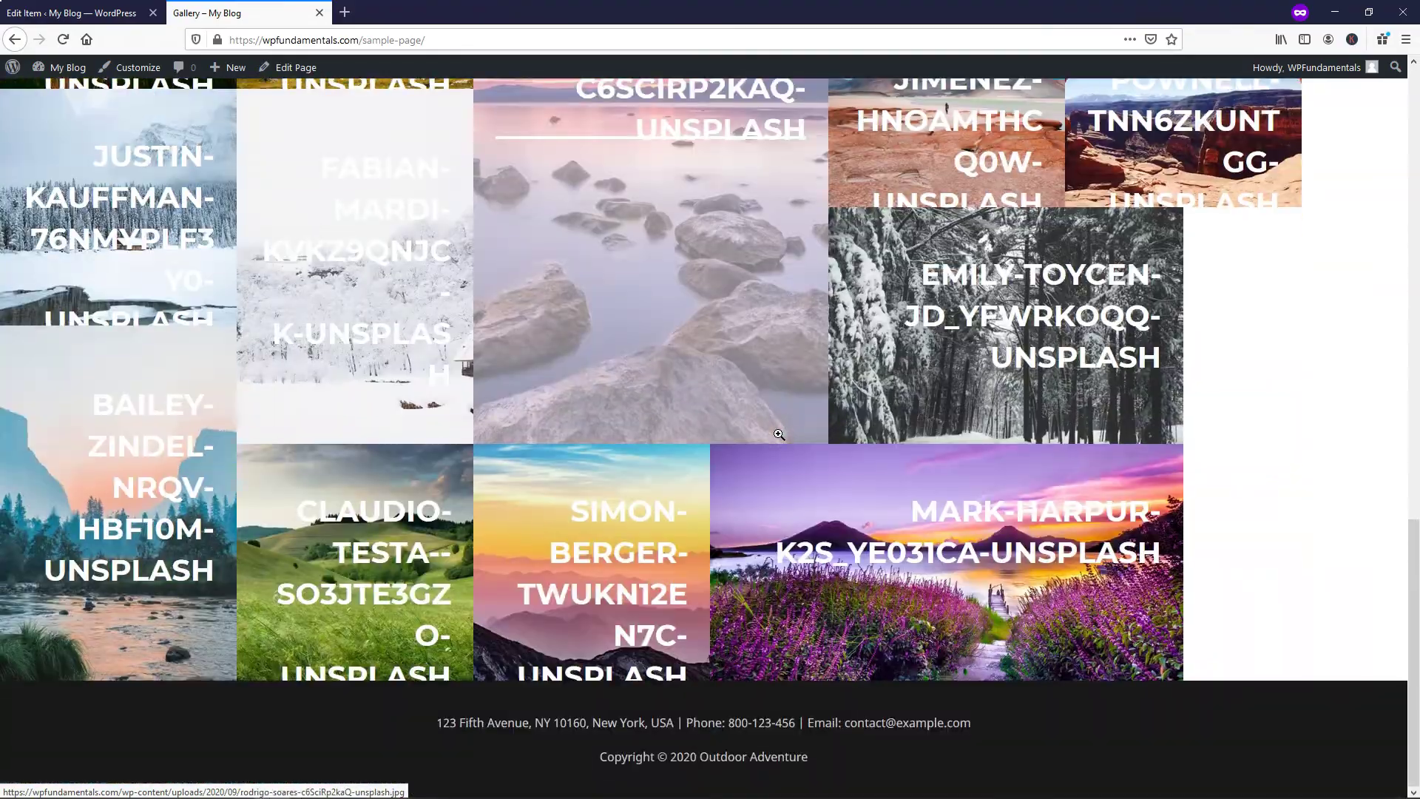
{"action": "scroll", "coordinate": [779, 434], "scroll_direction": "up", "scroll_amount": 15}
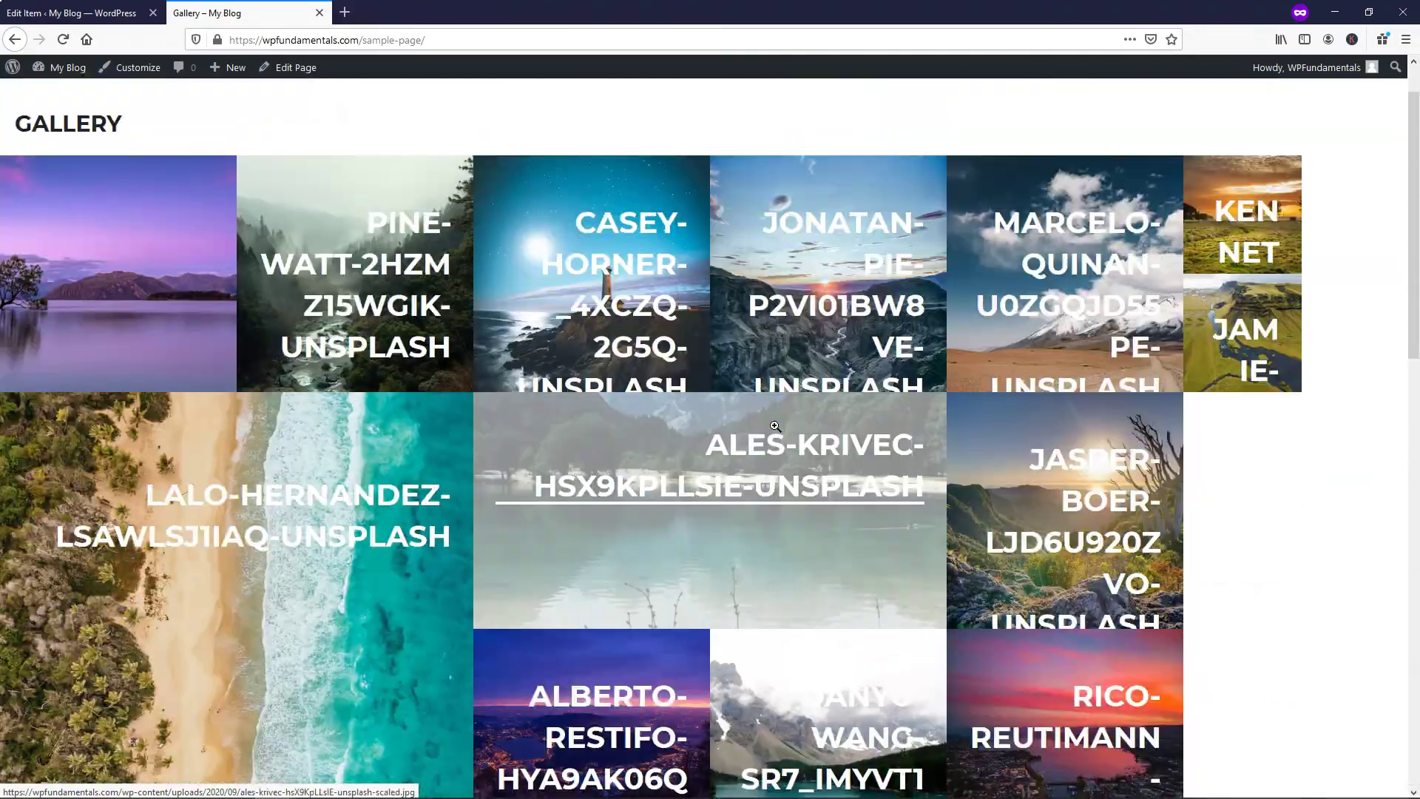
{"action": "scroll", "coordinate": [775, 426], "scroll_direction": "down", "scroll_amount": 4}
{"action": "scroll", "coordinate": [775, 418], "scroll_direction": "down", "scroll_amount": 5}
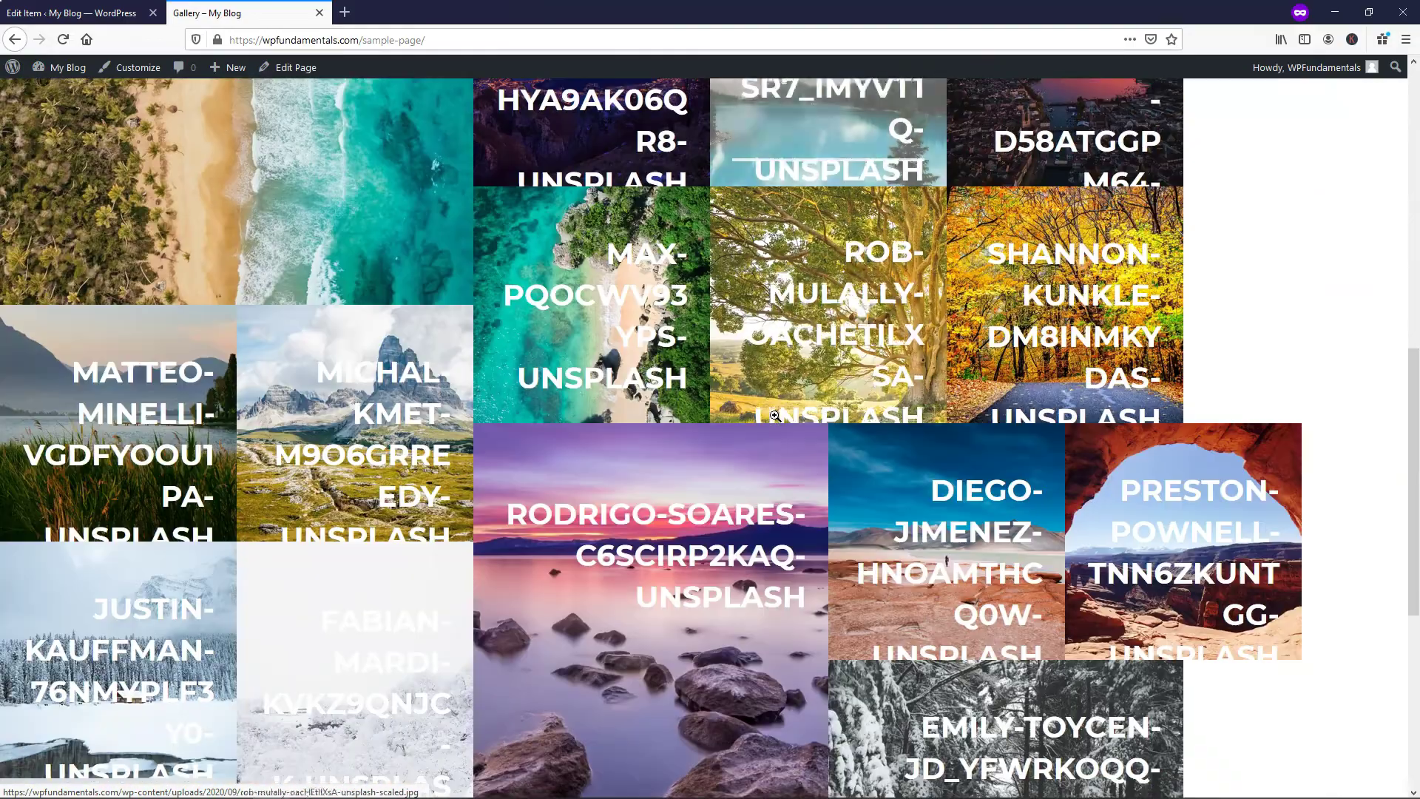
{"action": "scroll", "coordinate": [775, 415], "scroll_direction": "down", "scroll_amount": 6}
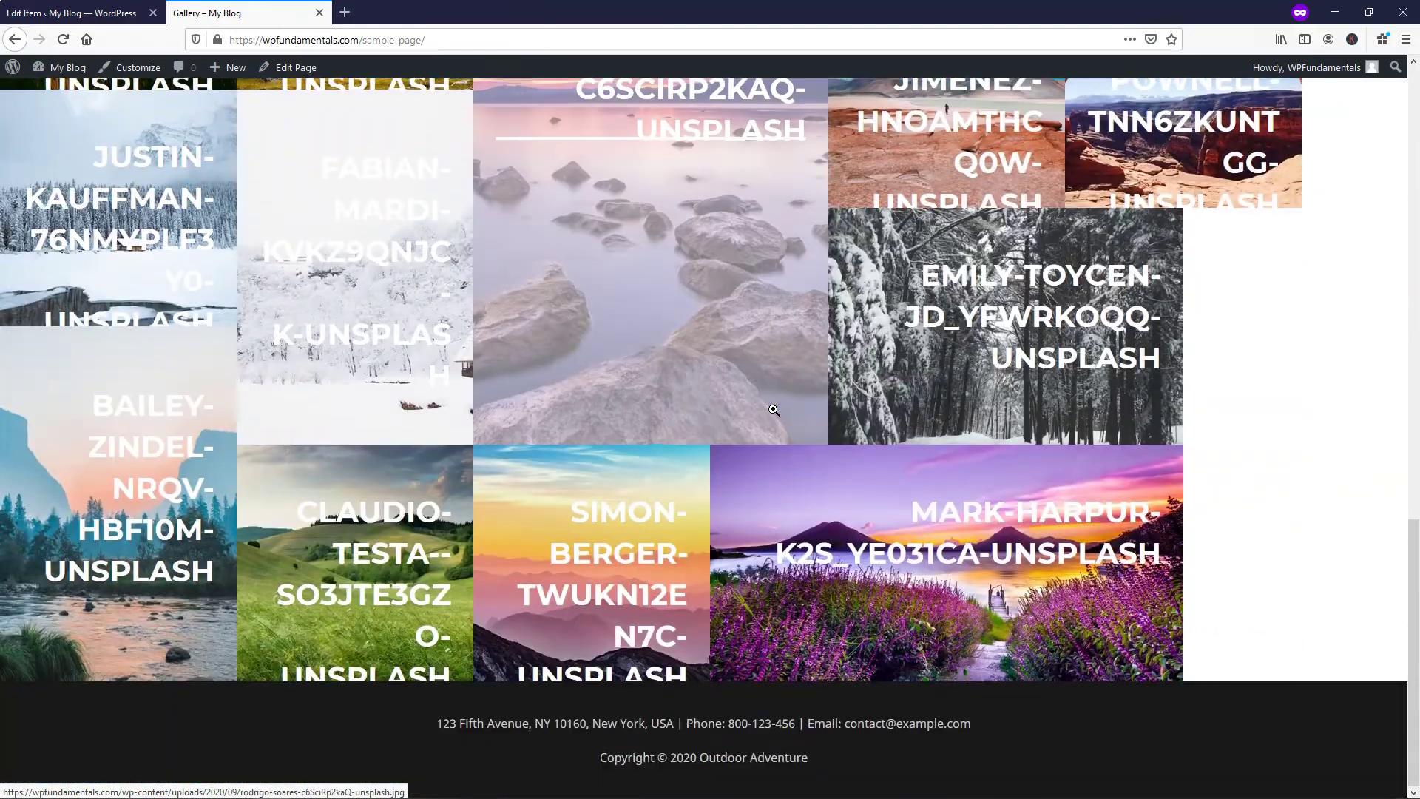
{"action": "scroll", "coordinate": [773, 409], "scroll_direction": "up", "scroll_amount": 9}
{"action": "scroll", "coordinate": [773, 408], "scroll_direction": "up", "scroll_amount": 7}
{"action": "key", "text": "ctrl+Page_Up"}
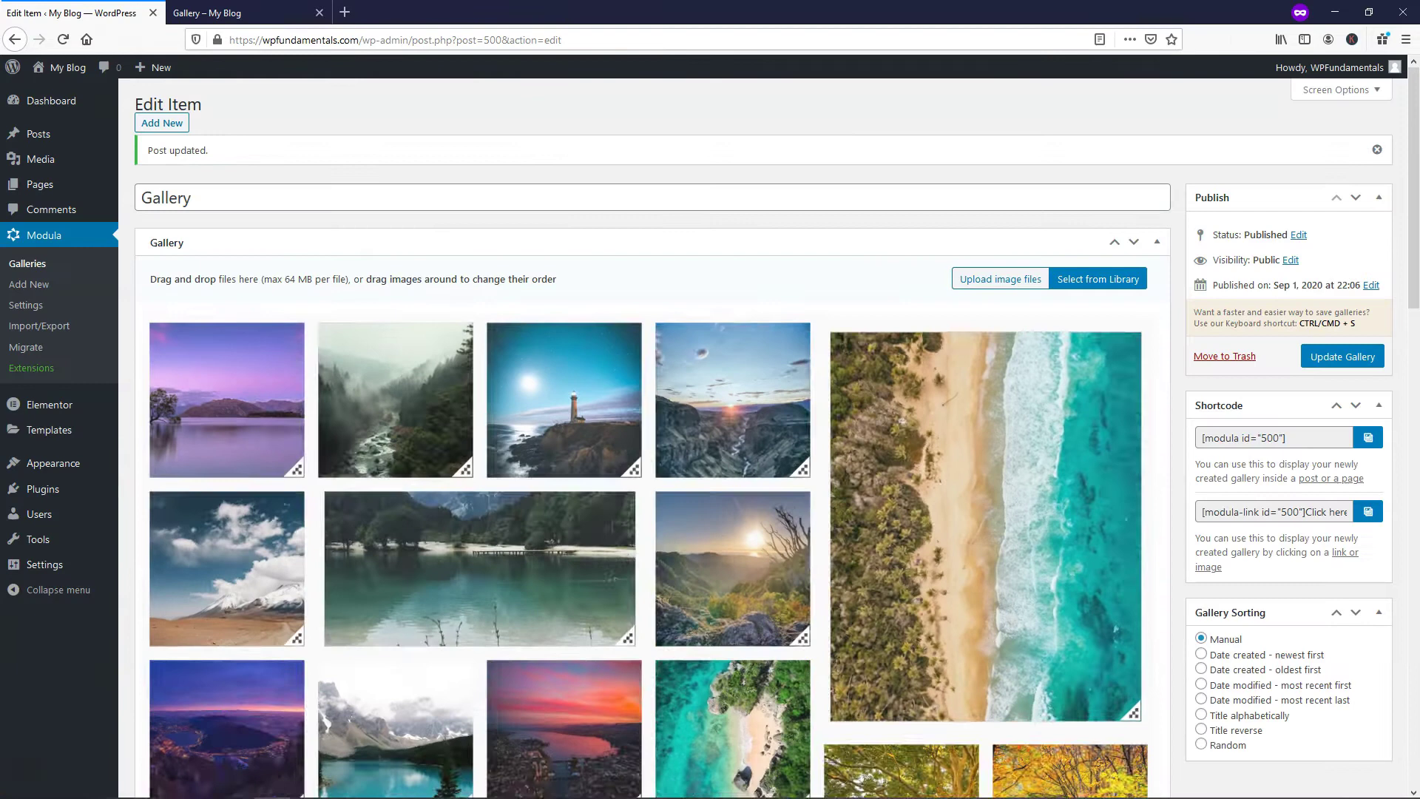
- Review the link choices in the gallery's Lightbox & Links settings and select Open Images in a Lightbox
{"action": "scroll", "coordinate": [753, 330], "scroll_direction": "down", "scroll_amount": 9}
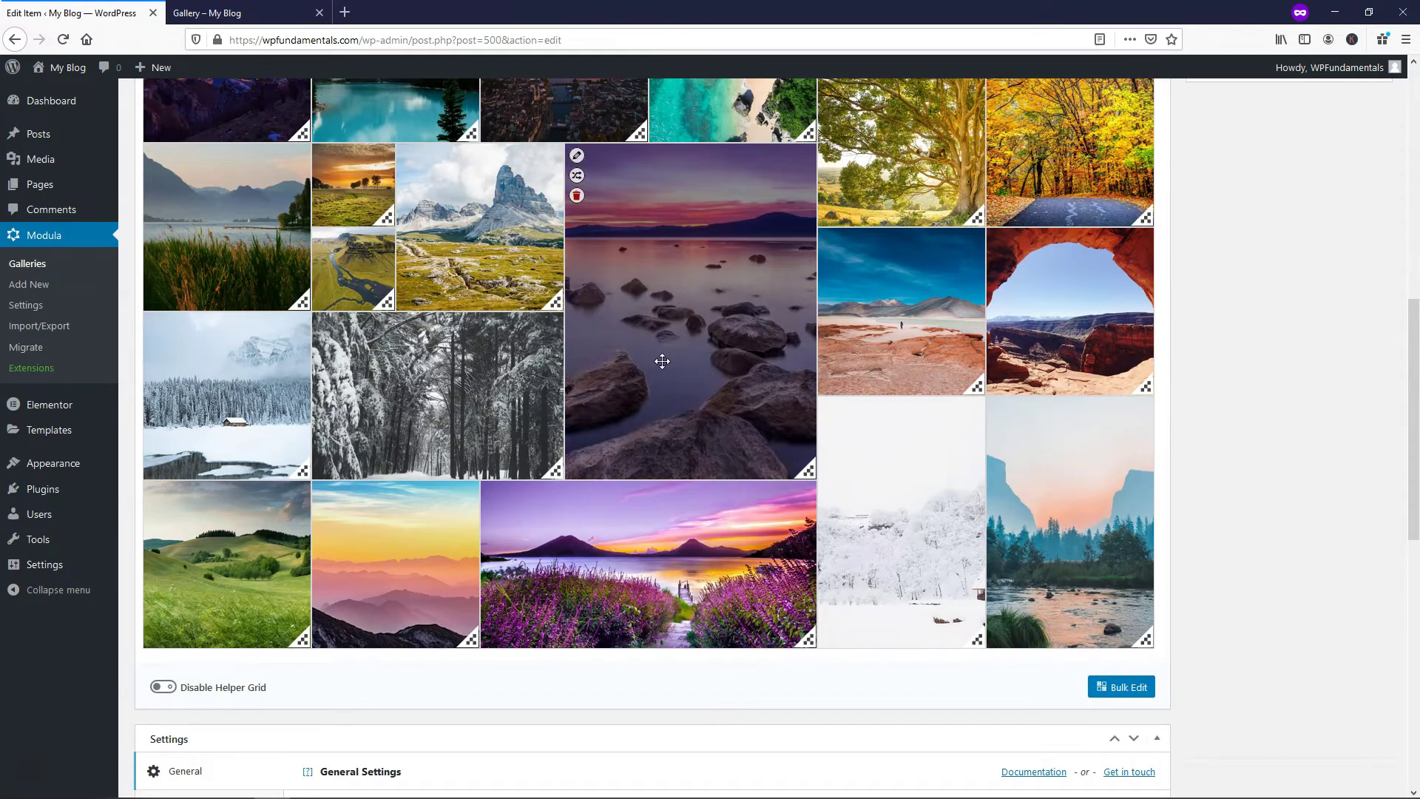
{"action": "scroll", "coordinate": [662, 361], "scroll_direction": "down", "scroll_amount": 8}
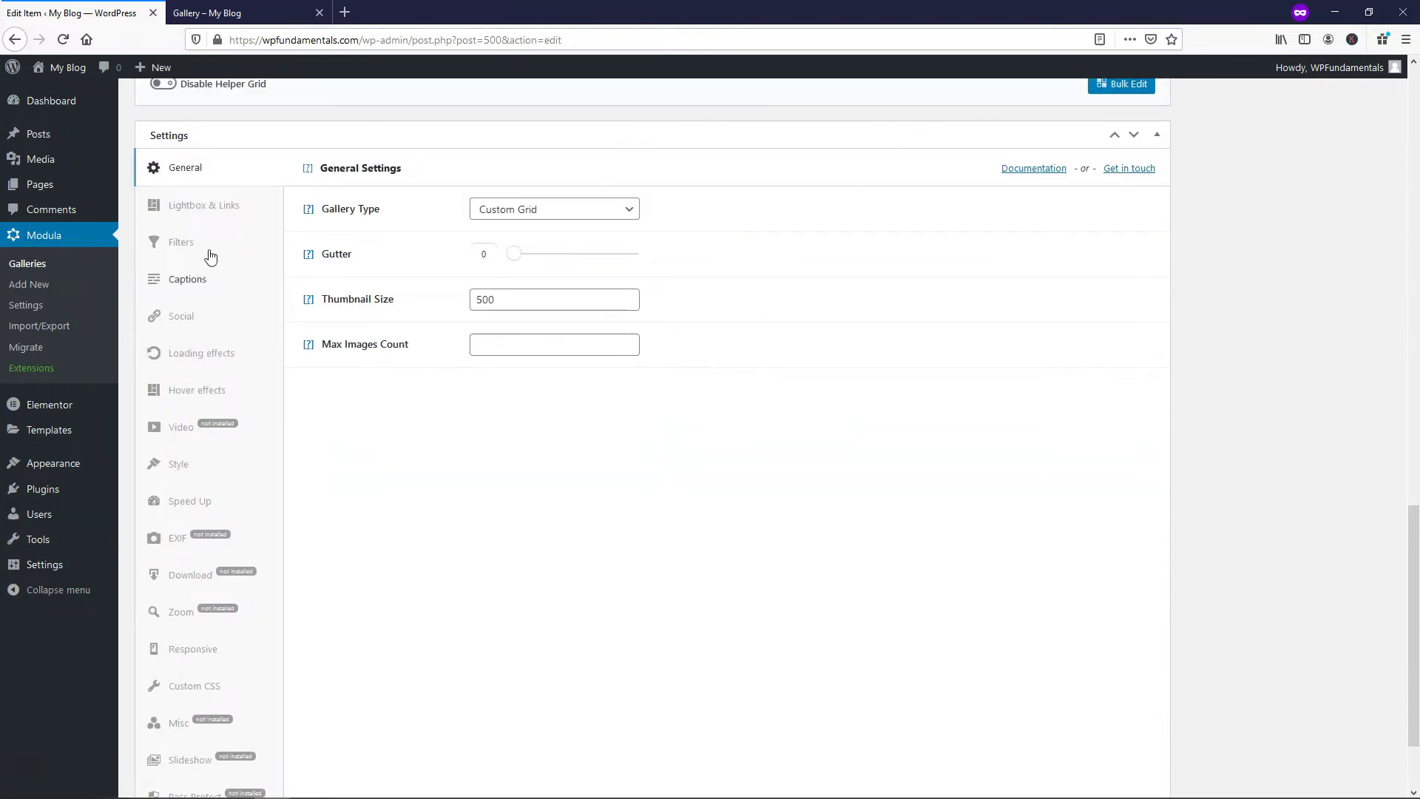
{"action": "left_click", "coordinate": [199, 212]}
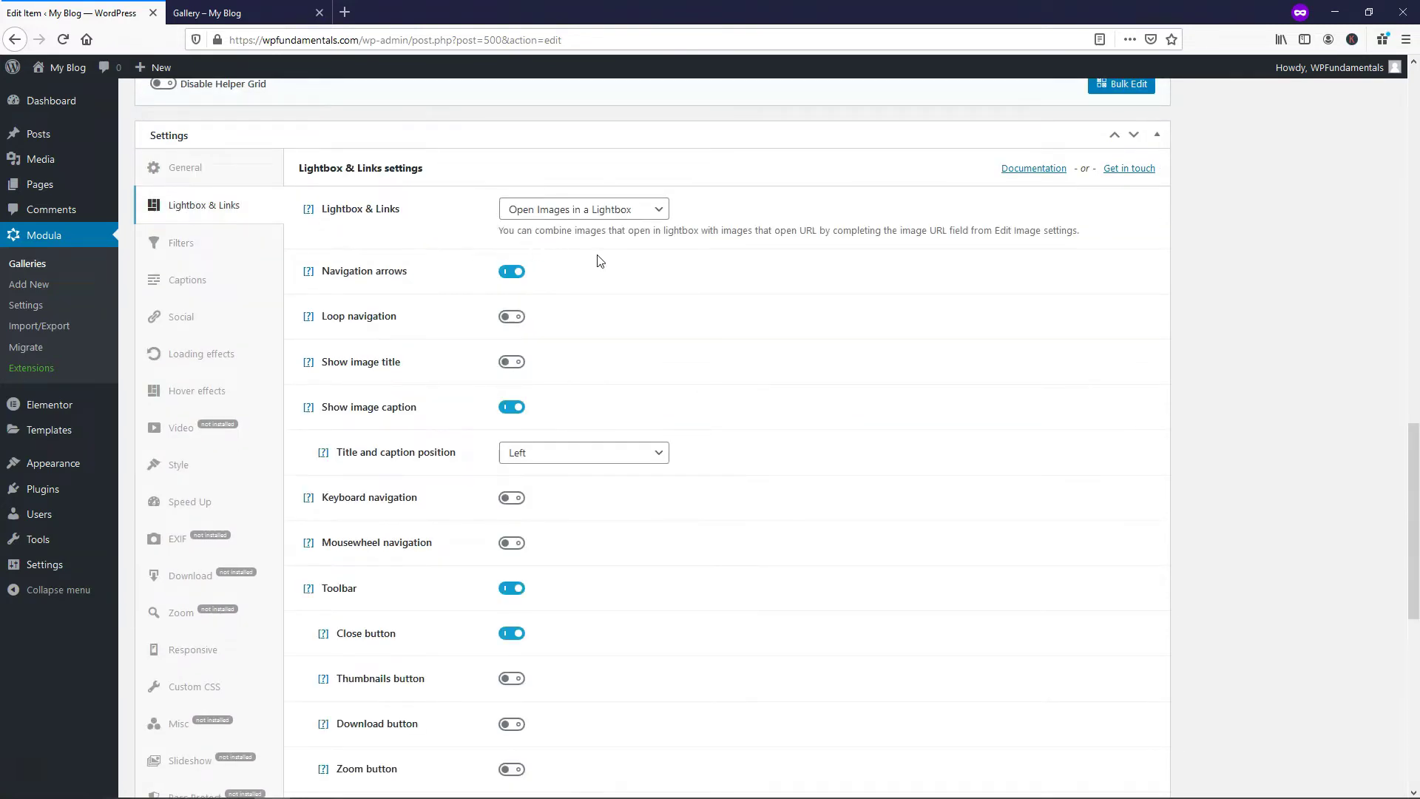
{"action": "left_click", "coordinate": [661, 212]}
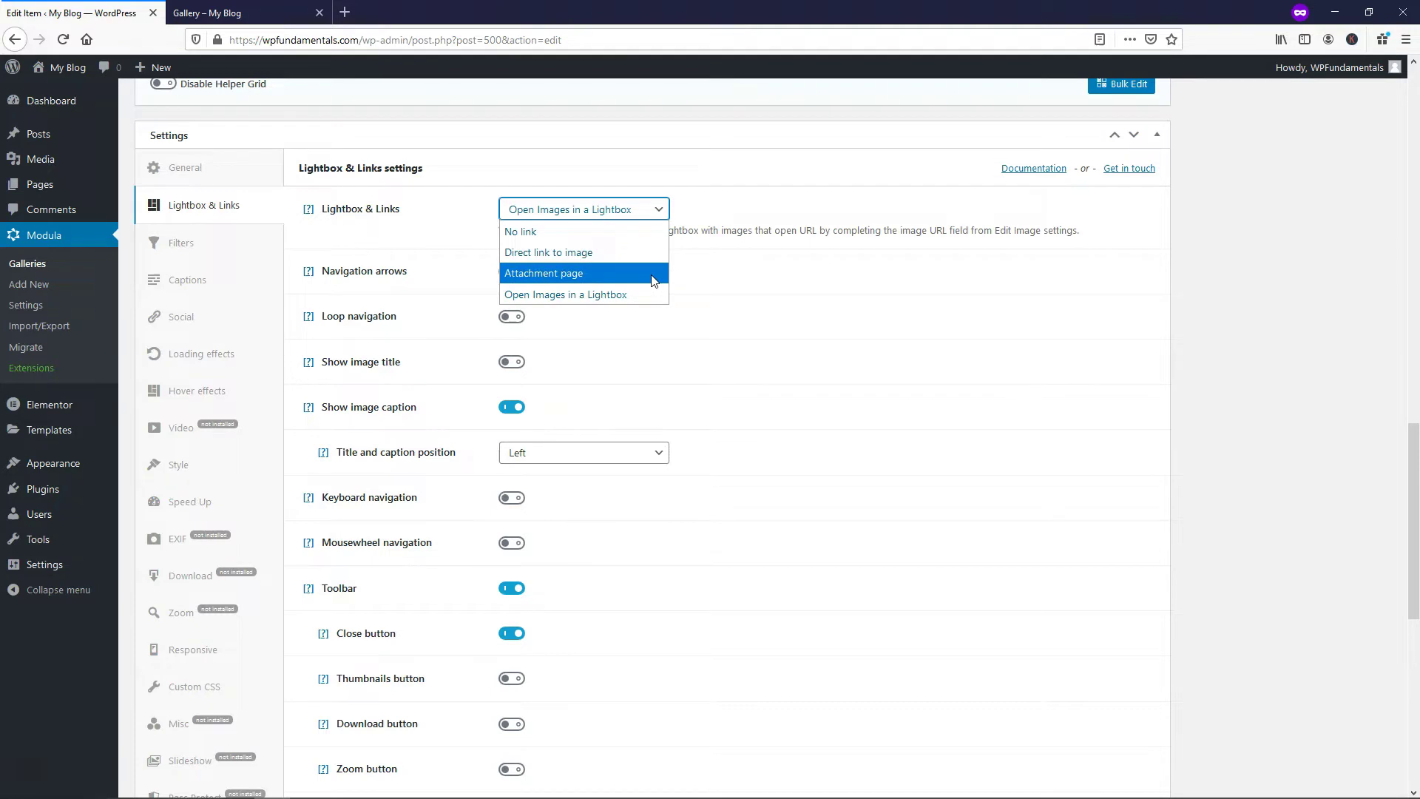
{"action": "left_click", "coordinate": [630, 298]}
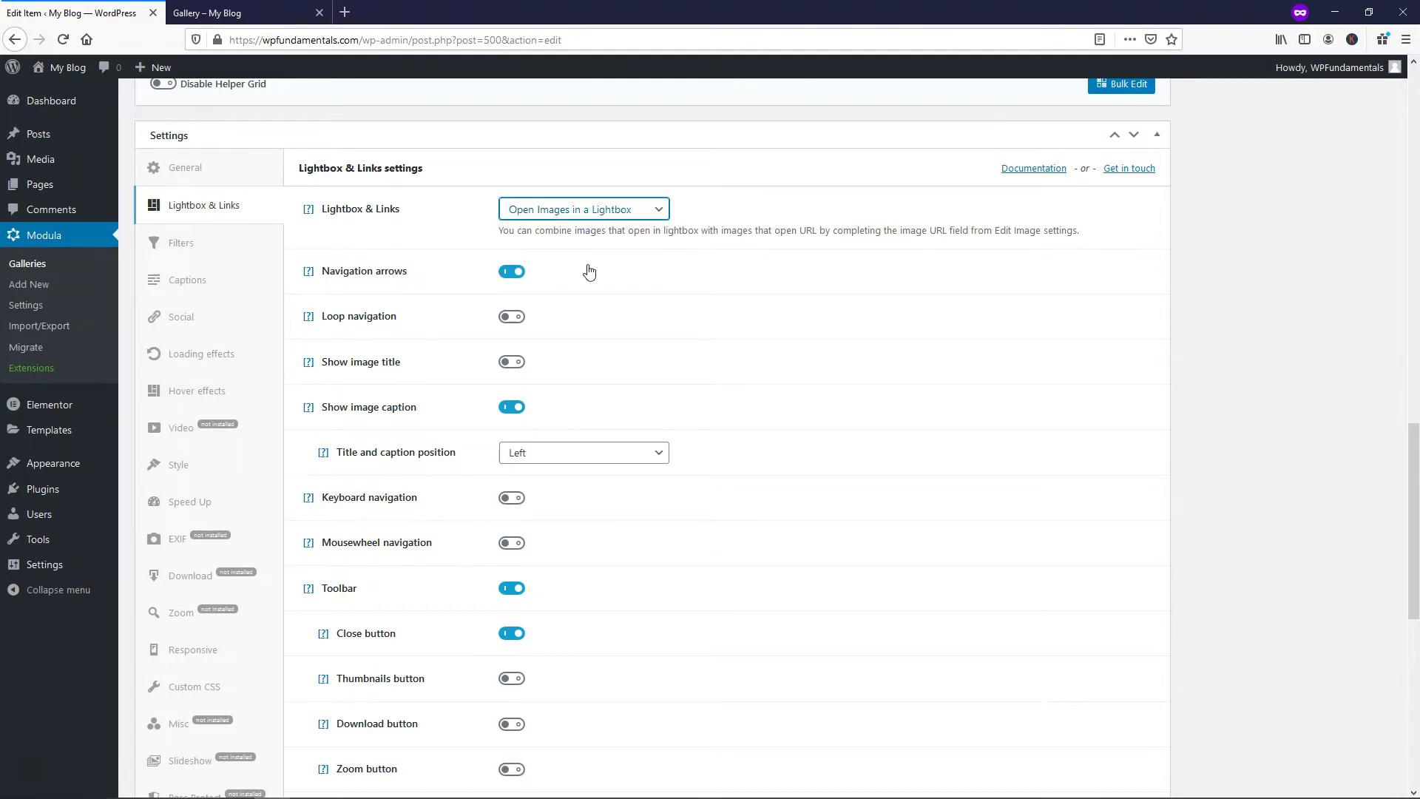
- Open the purple lake image in the lightbox on the live Gallery page, close it and return to the gallery's edit screen
{"action": "left_click", "coordinate": [281, 13]}
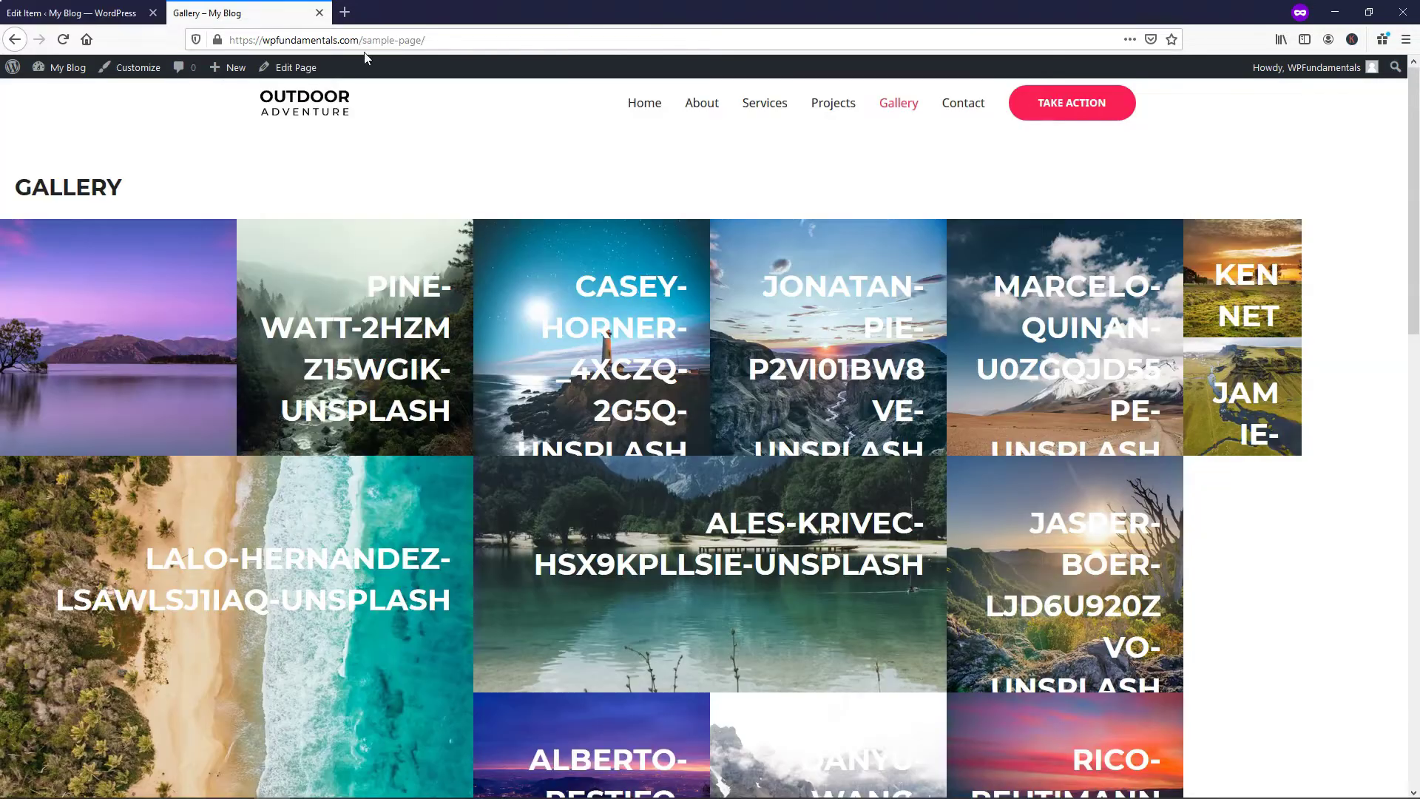
{"action": "left_click", "coordinate": [135, 320]}
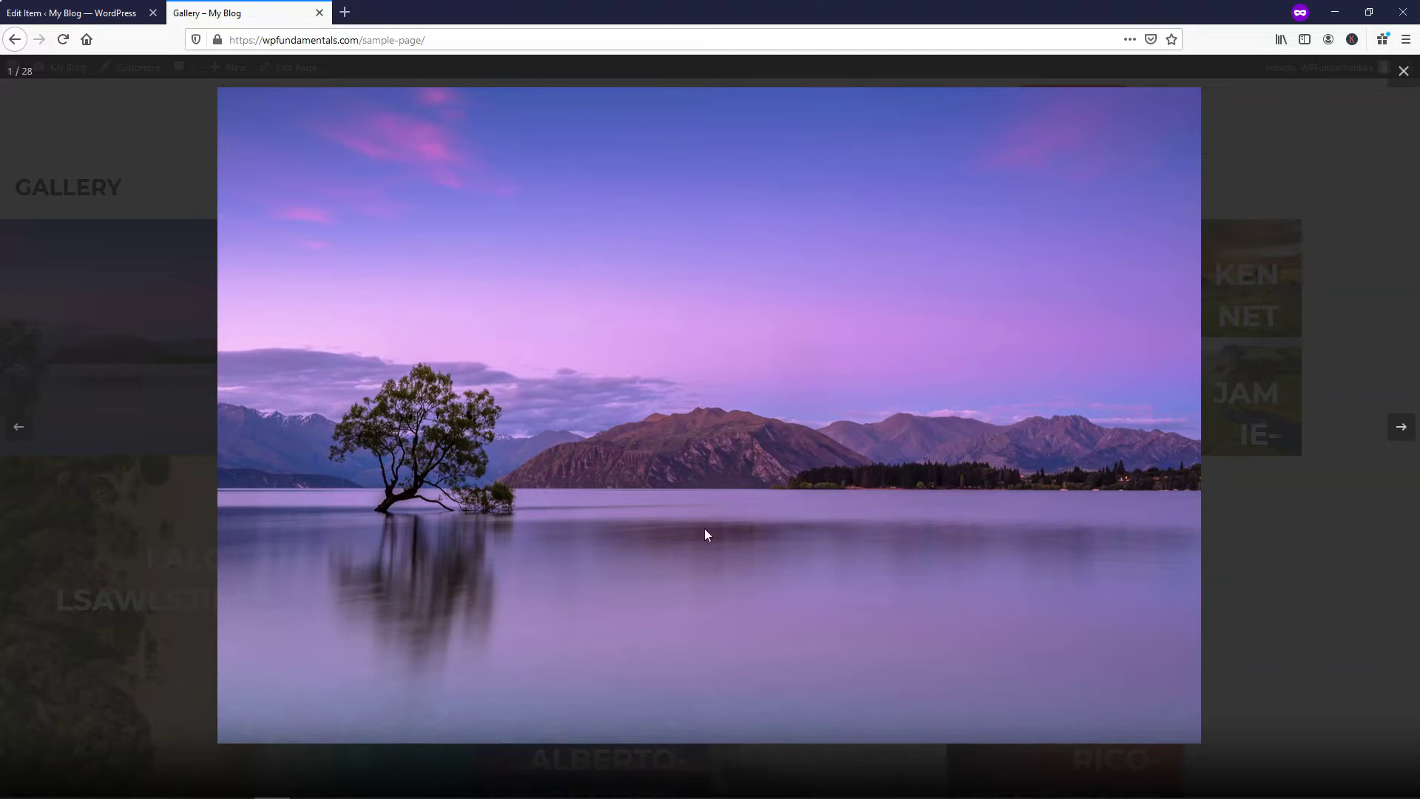
{"action": "left_click", "coordinate": [1400, 71]}
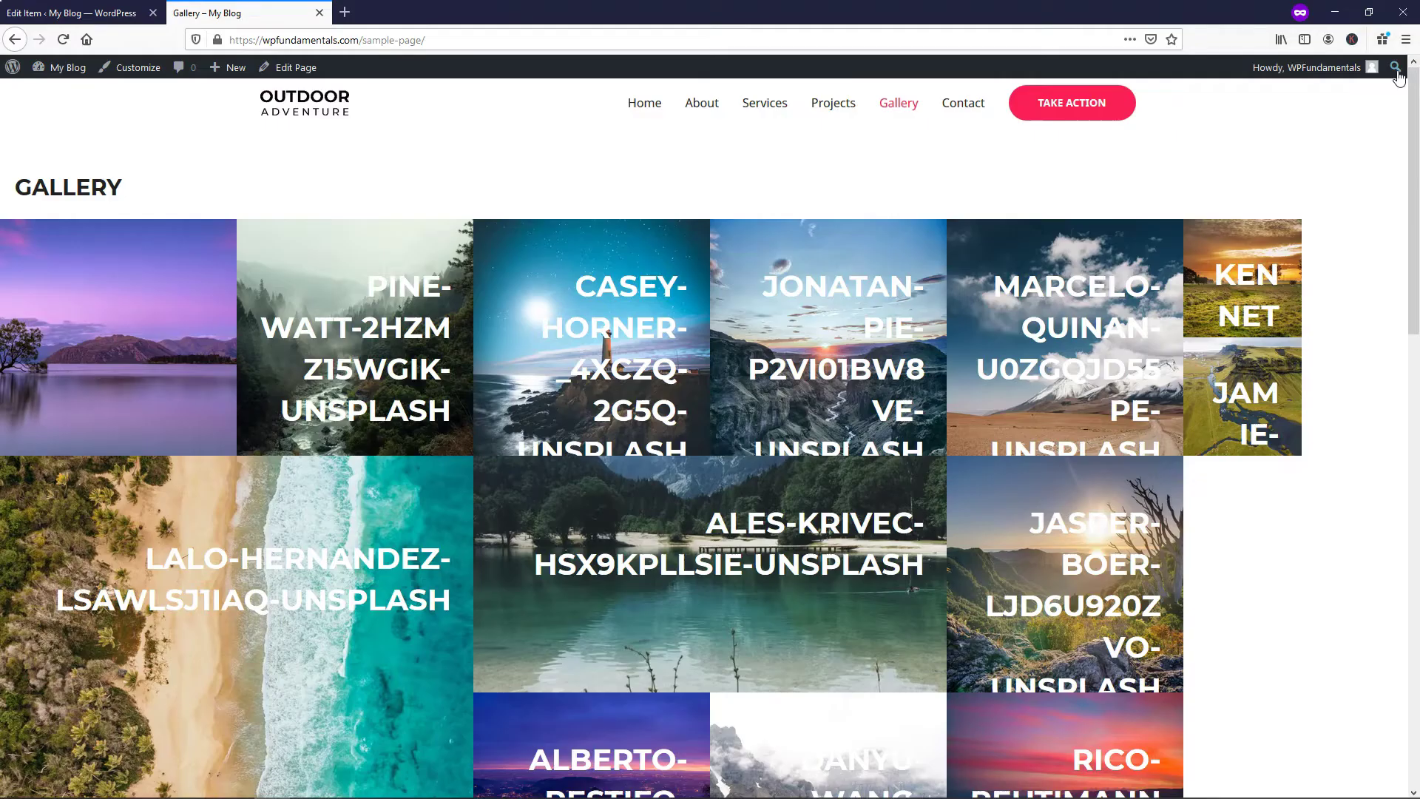
{"action": "left_click", "coordinate": [74, 13]}
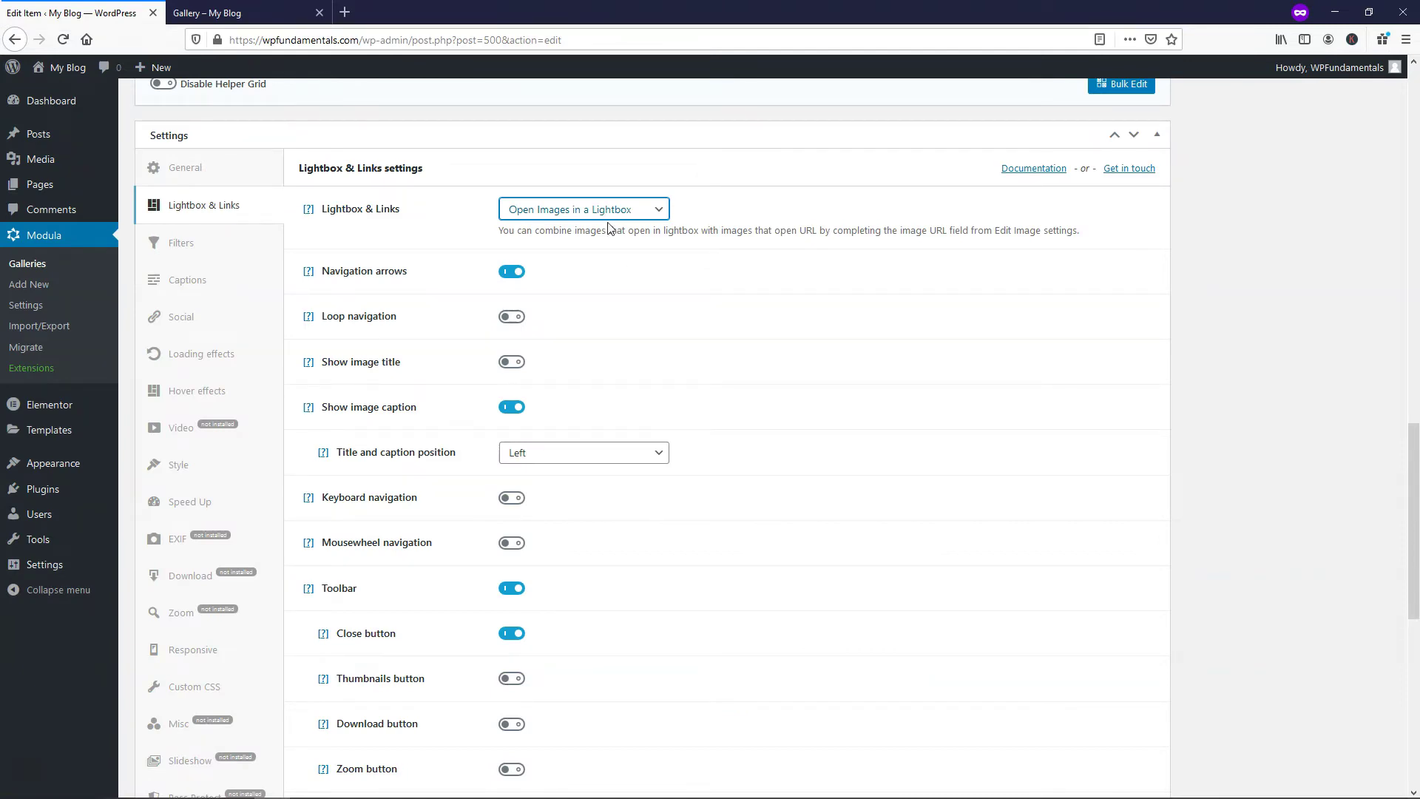
- Test the lightbox navigation arrows by stepping through several images on the live Gallery page, and return to the edit screen
{"action": "left_click", "coordinate": [279, 14]}
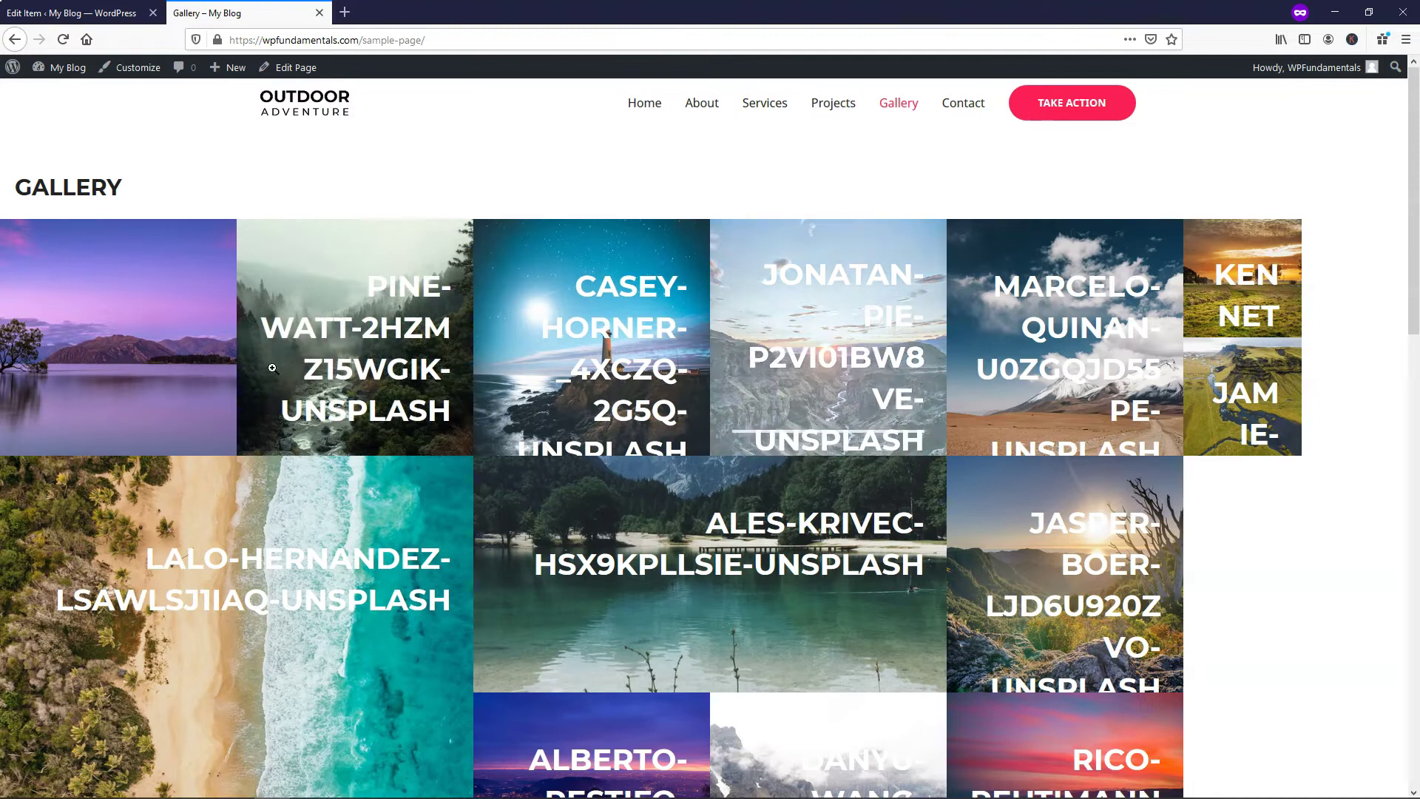
{"action": "left_click", "coordinate": [197, 340]}
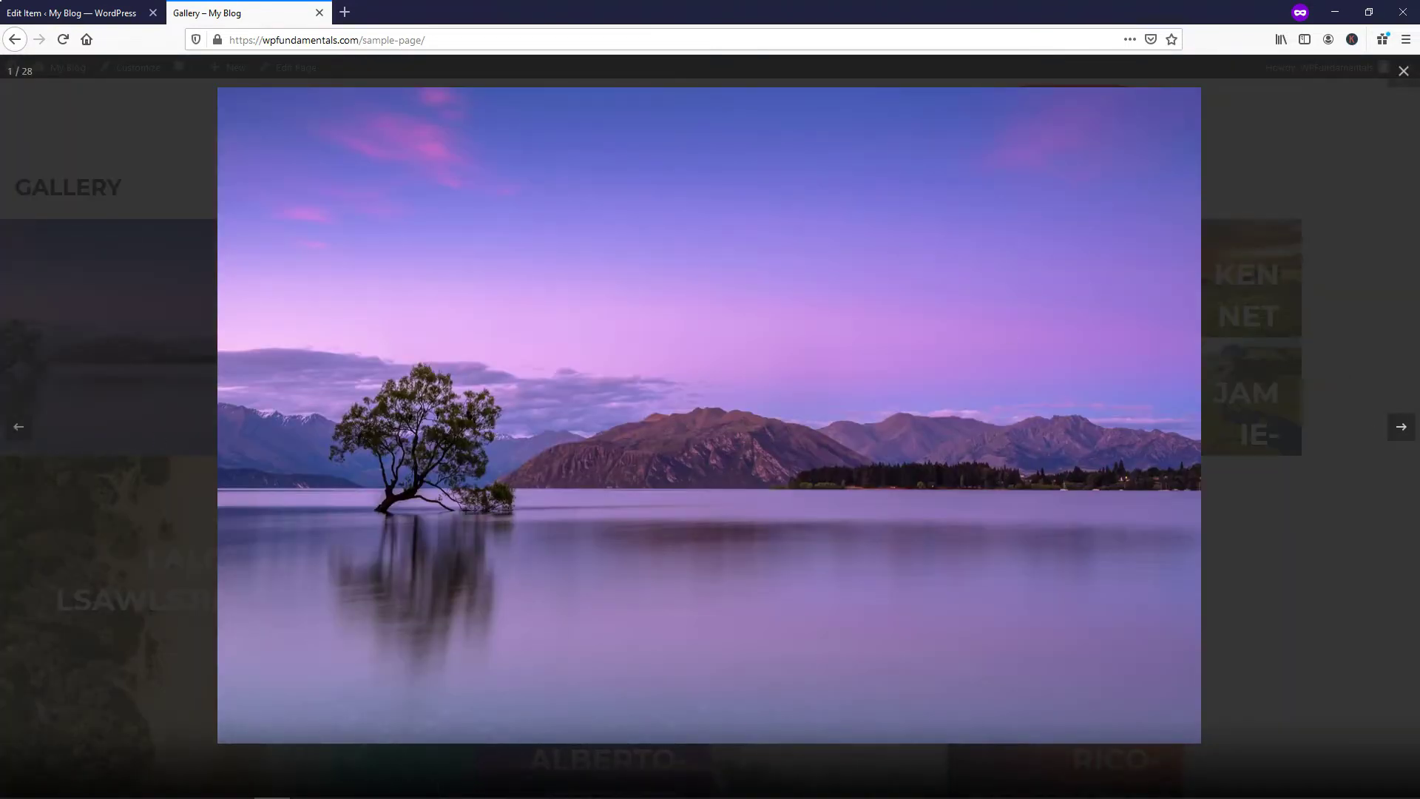
{"action": "left_click", "coordinate": [1400, 429]}
{"action": "left_click", "coordinate": [1399, 429]}
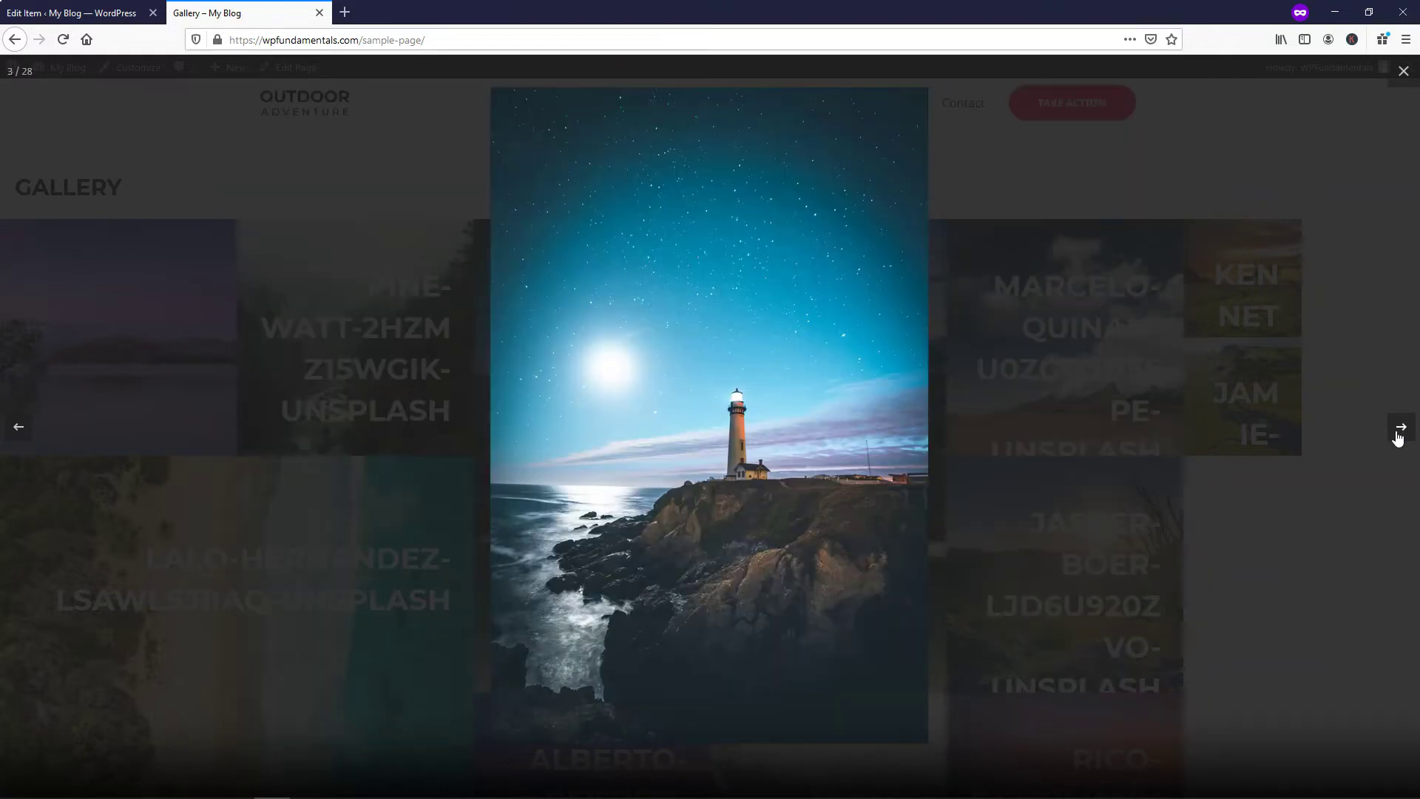
{"action": "left_click", "coordinate": [1398, 436]}
{"action": "left_click", "coordinate": [1401, 74]}
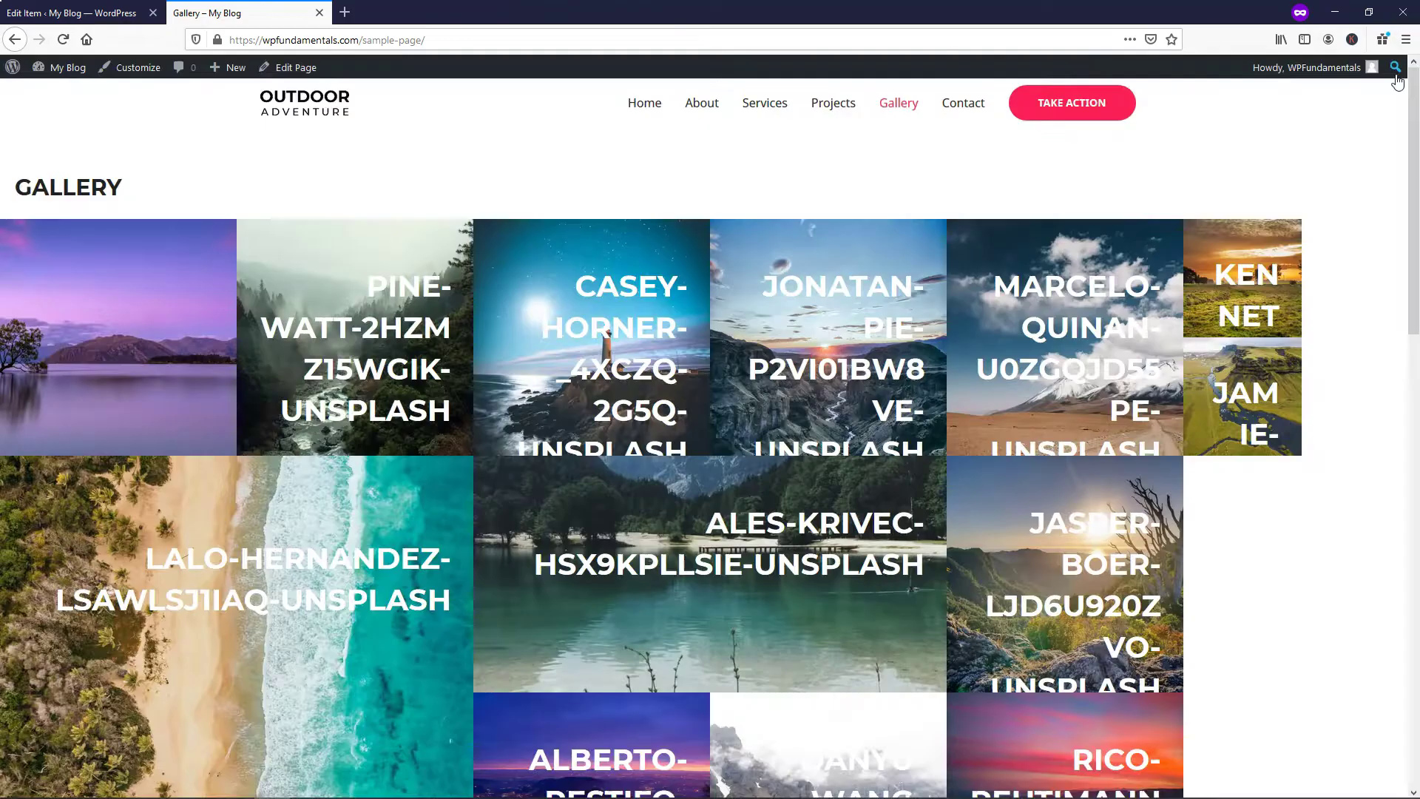
{"action": "left_click", "coordinate": [74, 13]}
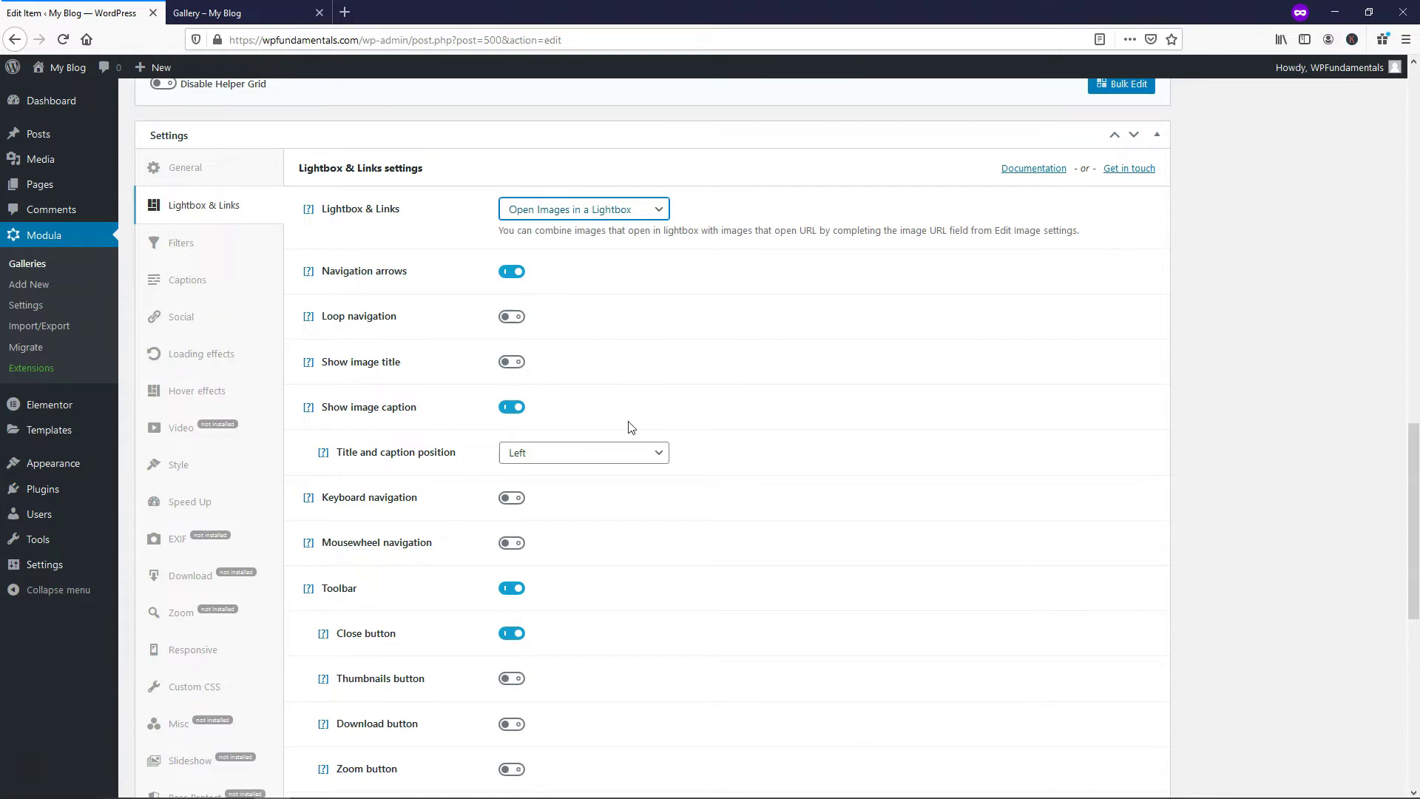
- Enable the lightbox Share button with the Pinterest, Twitter and Facebook options
{"action": "scroll", "coordinate": [587, 400], "scroll_direction": "down", "scroll_amount": 1}
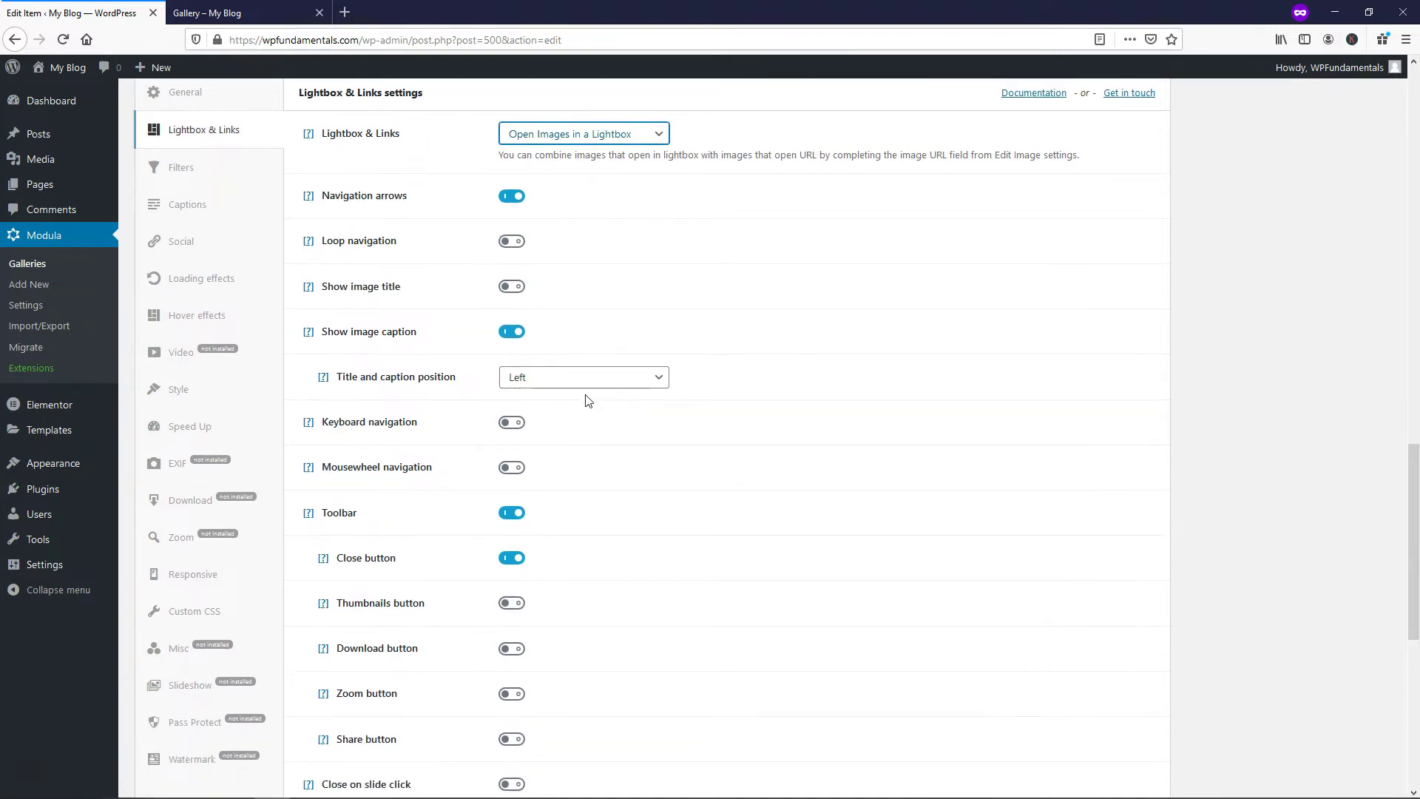
{"action": "scroll", "coordinate": [587, 400], "scroll_direction": "down", "scroll_amount": 4}
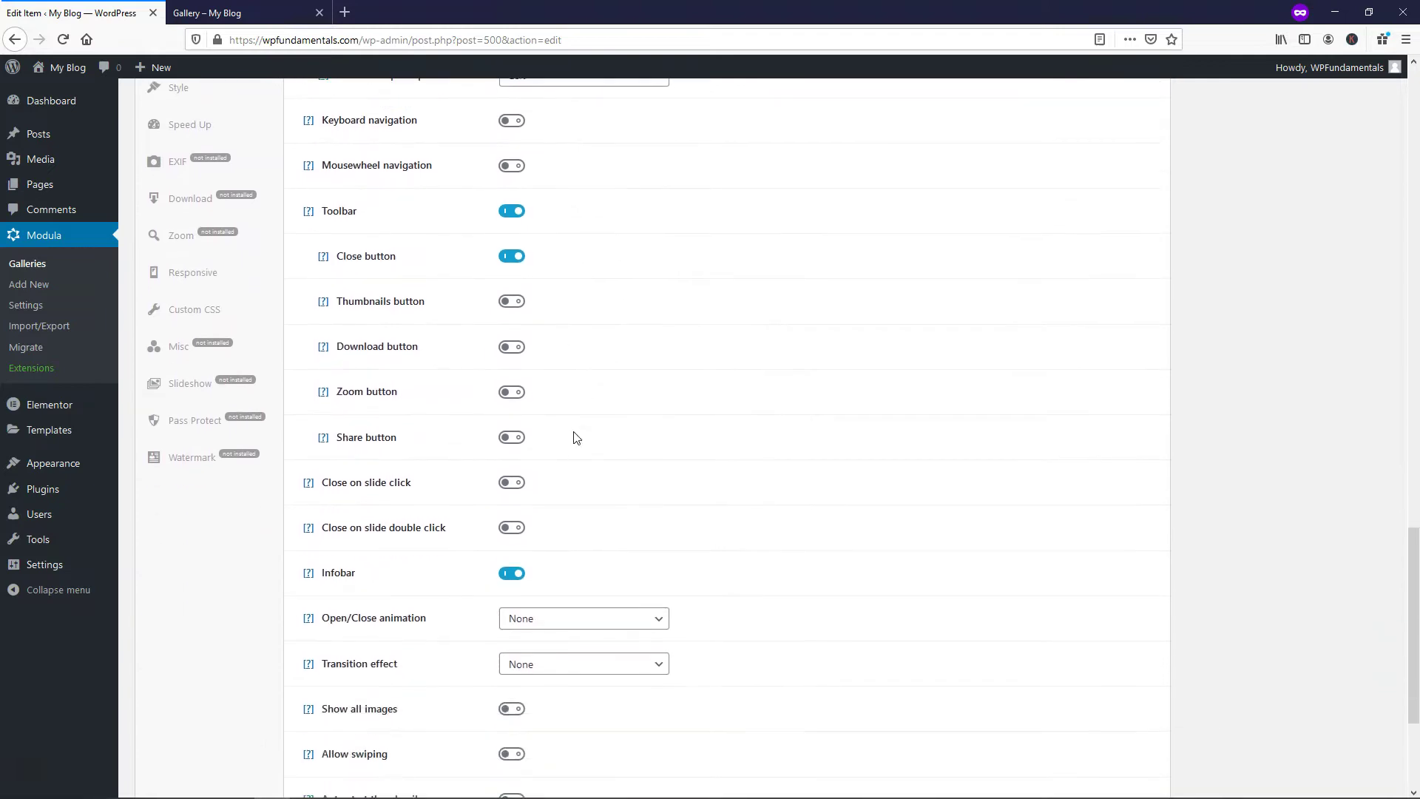
{"action": "mouse_move", "coordinate": [323, 442]}
{"action": "left_click", "coordinate": [521, 441]}
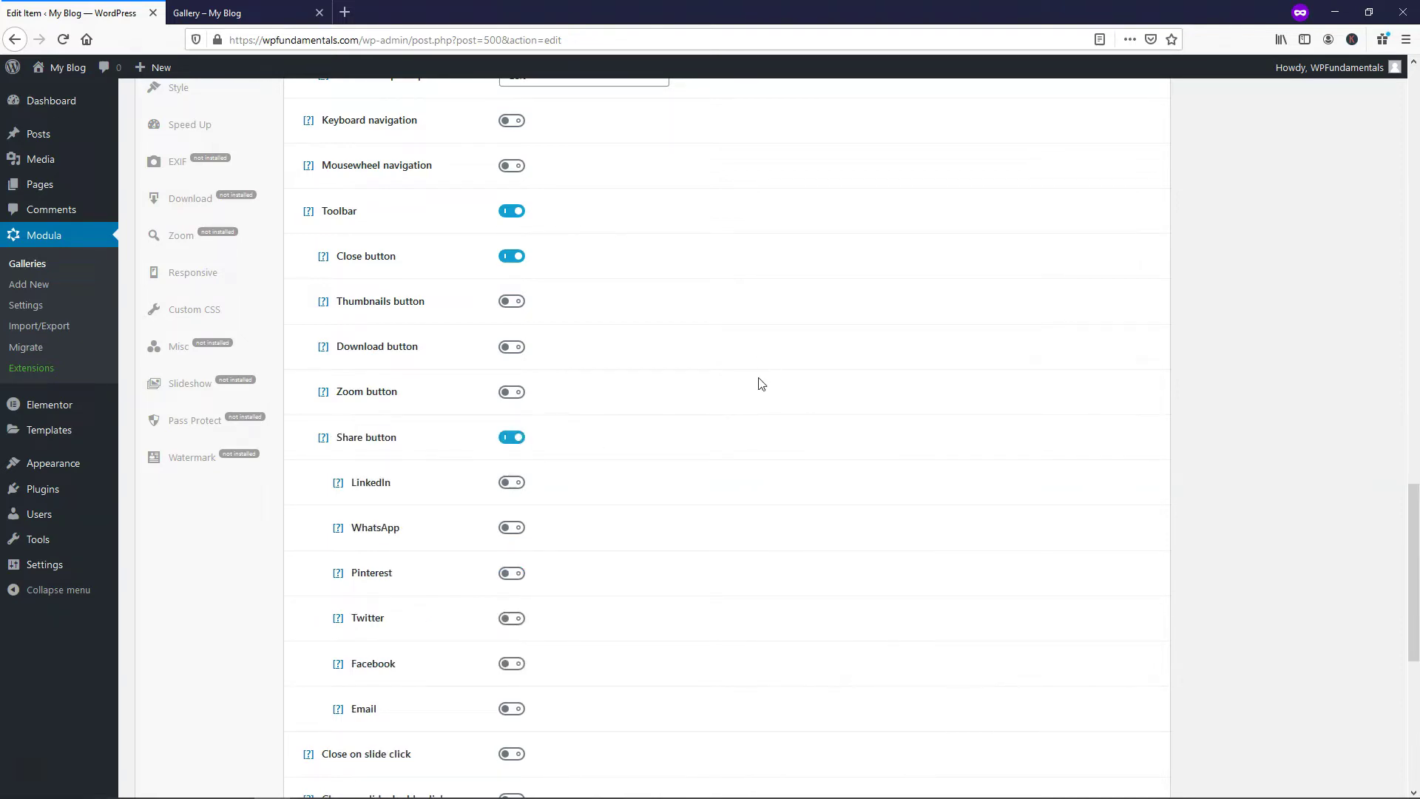
{"action": "scroll", "coordinate": [634, 458], "scroll_direction": "down", "scroll_amount": 2}
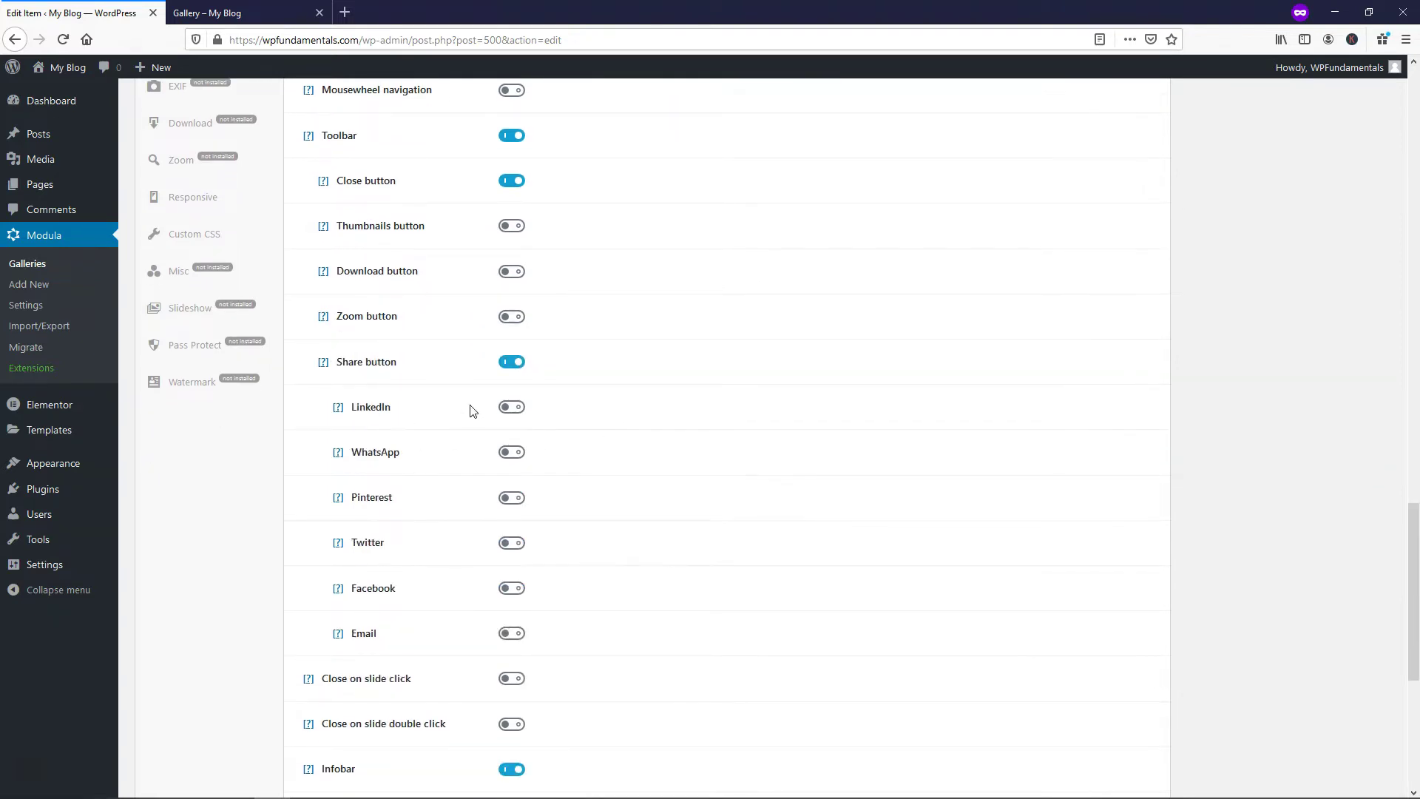
{"action": "left_click", "coordinate": [520, 543]}
{"action": "left_click", "coordinate": [522, 592]}
- Update the gallery with the sharing settings and reload the live Gallery page
{"action": "scroll", "coordinate": [738, 447], "scroll_direction": "up", "scroll_amount": 20}
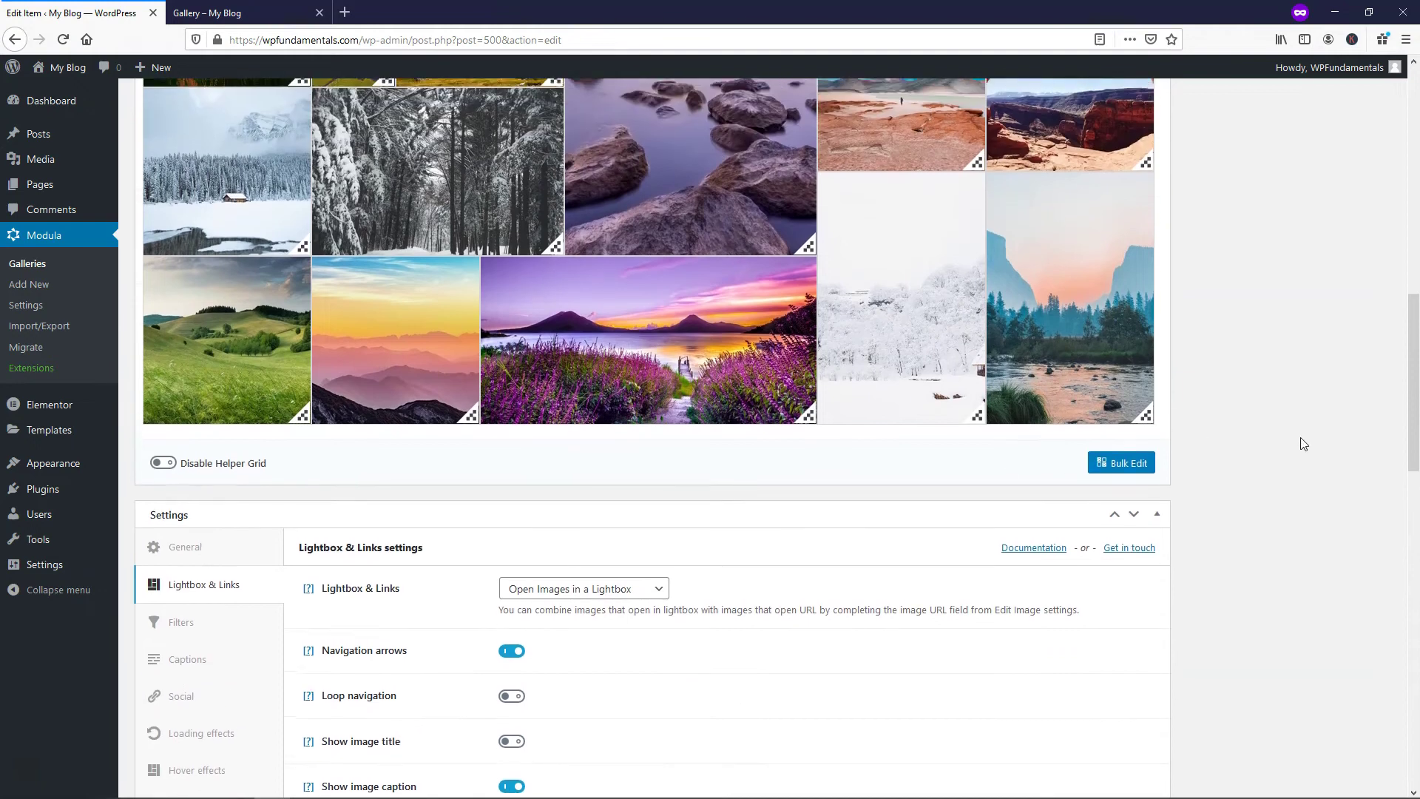
{"action": "scroll", "coordinate": [1302, 267], "scroll_direction": "up", "scroll_amount": 4}
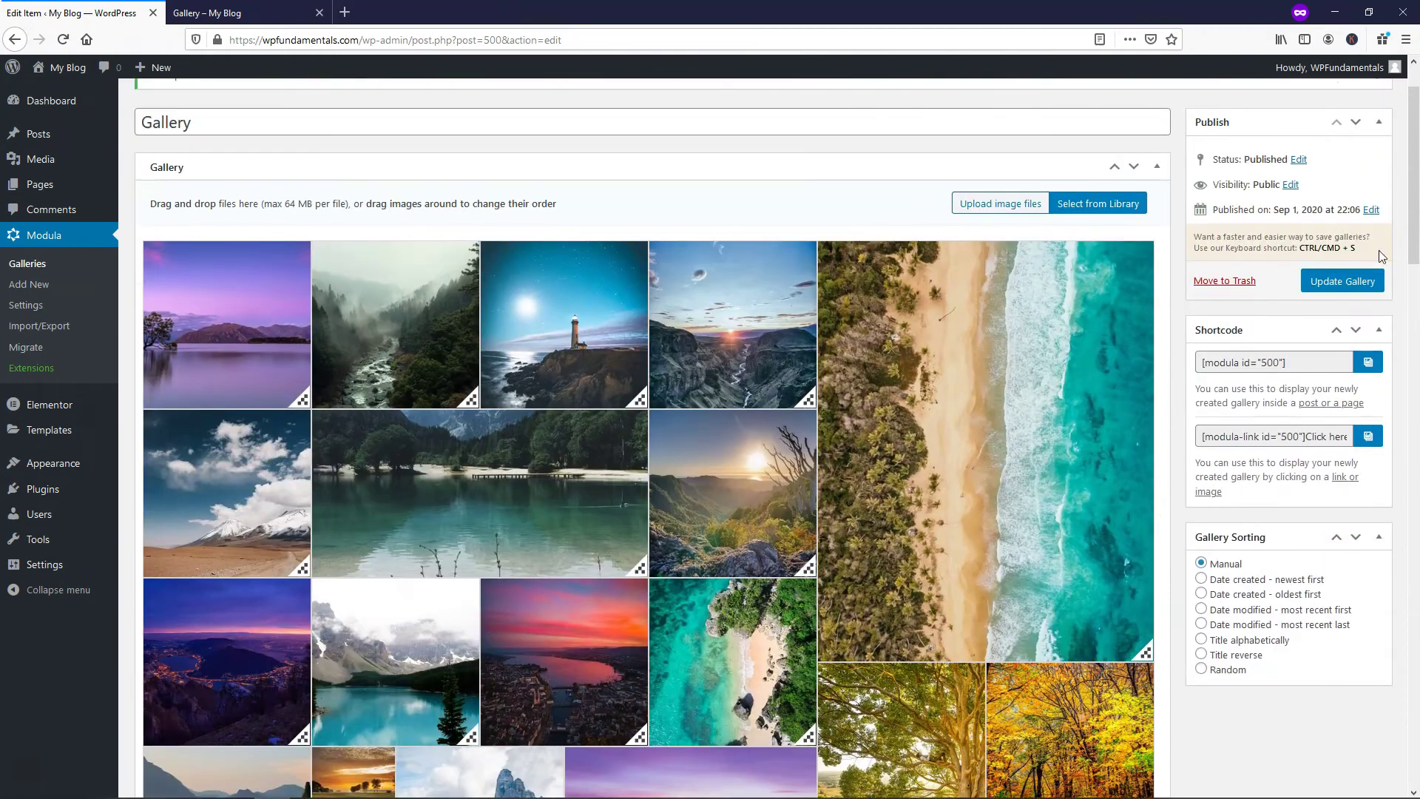
{"action": "left_click", "coordinate": [1346, 282]}
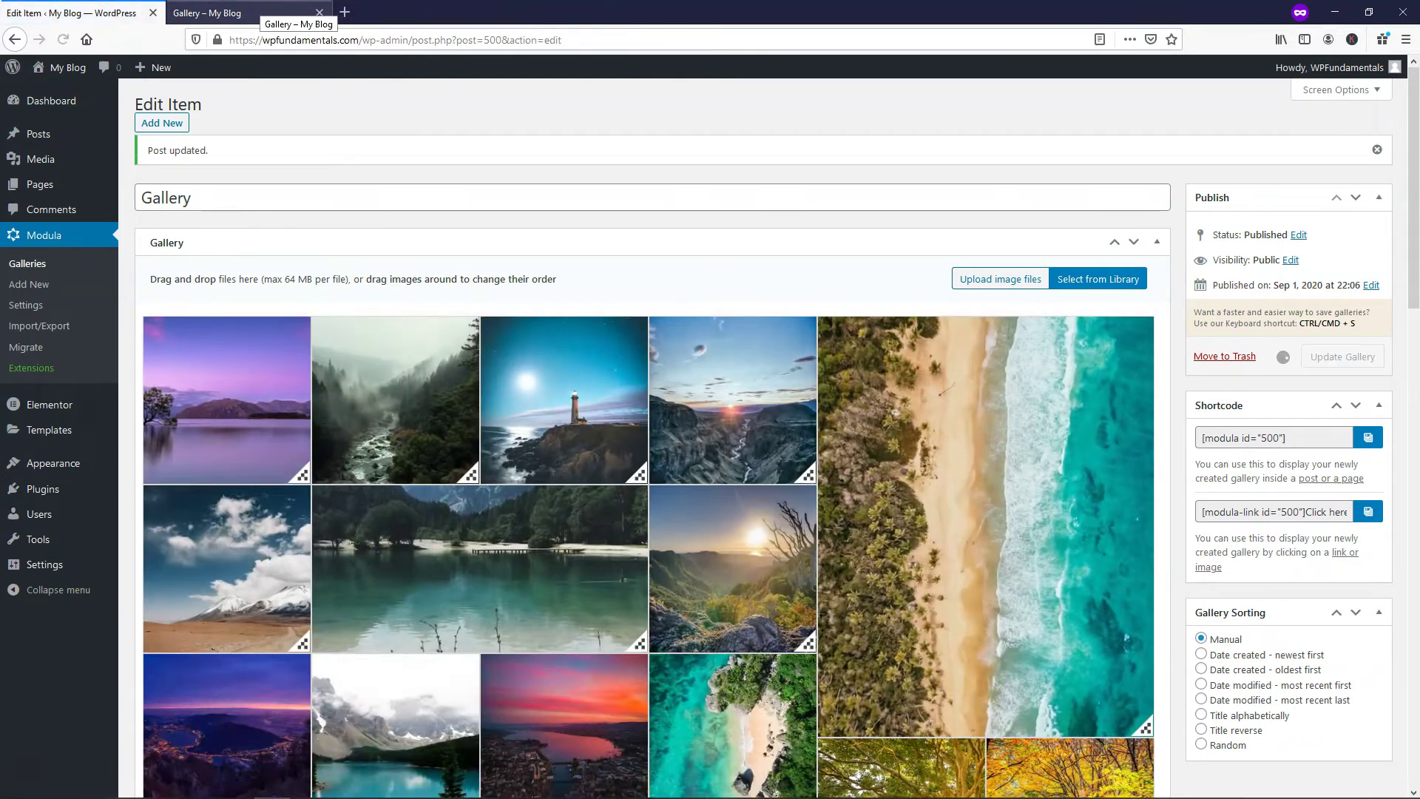
{"action": "left_click", "coordinate": [260, 12]}
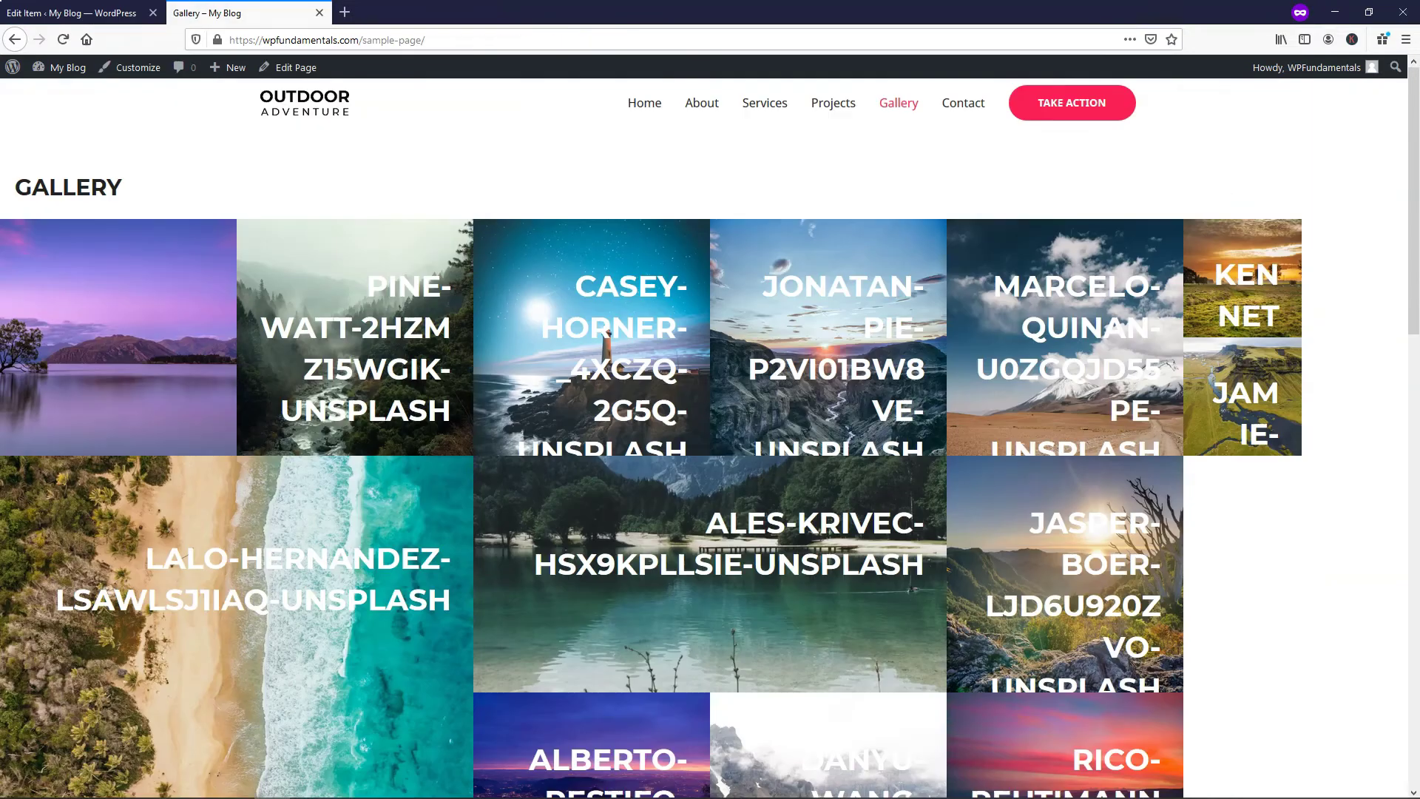
{"action": "left_click", "coordinate": [63, 39]}
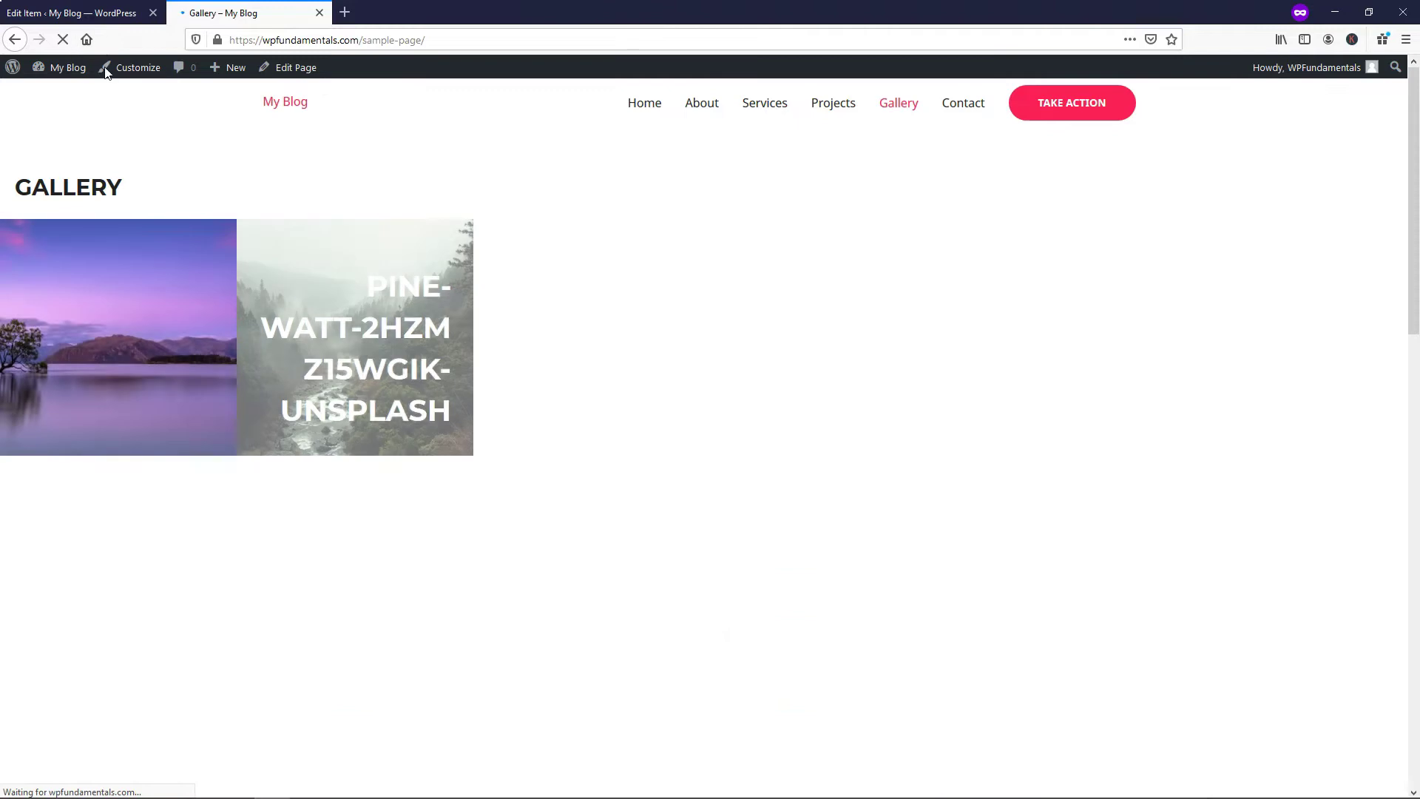
- Open the purple lake image in the lightbox, examine its sharing options and close the lightbox
{"action": "left_click", "coordinate": [136, 301]}
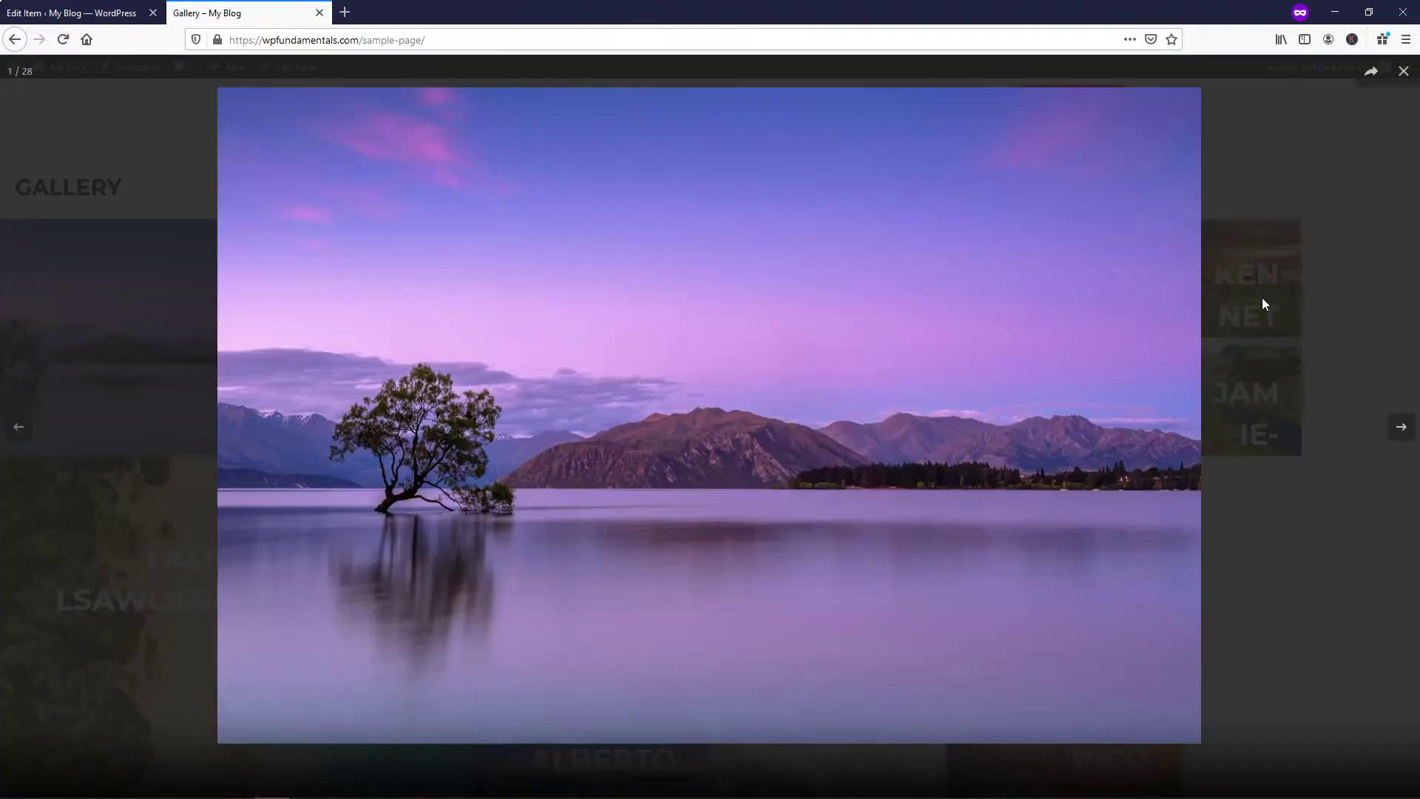
{"action": "left_click", "coordinate": [1371, 74]}
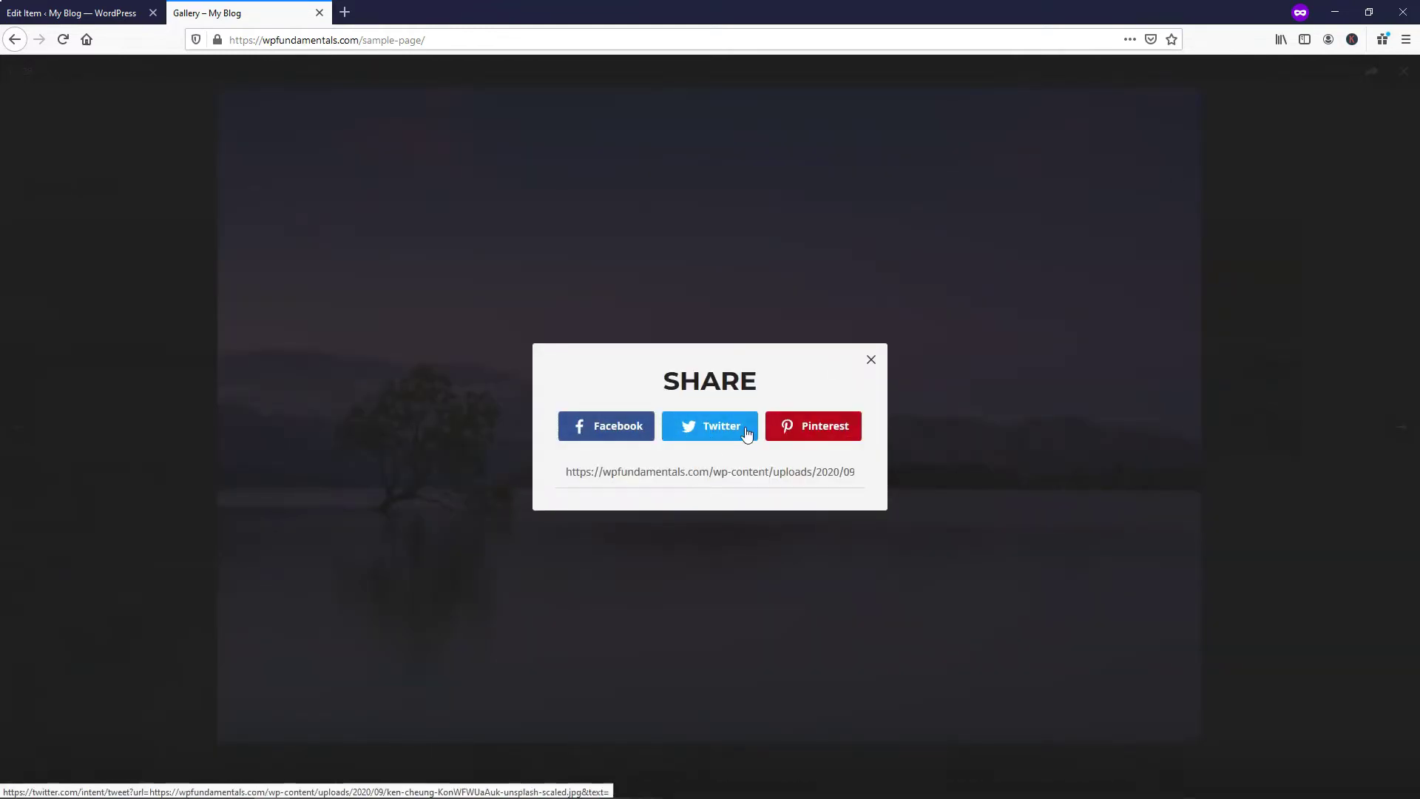
{"action": "left_click", "coordinate": [872, 361]}
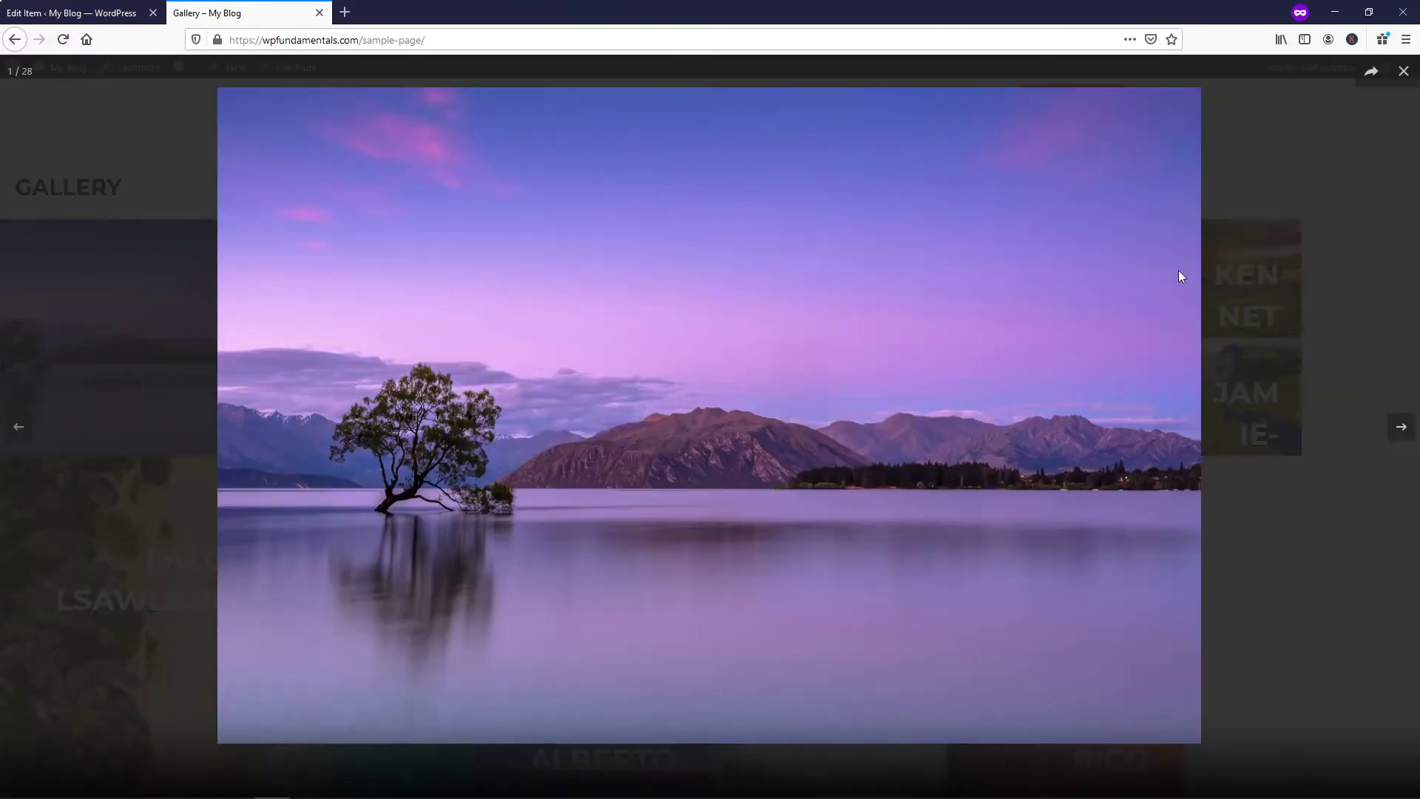
{"action": "left_click", "coordinate": [1404, 74]}
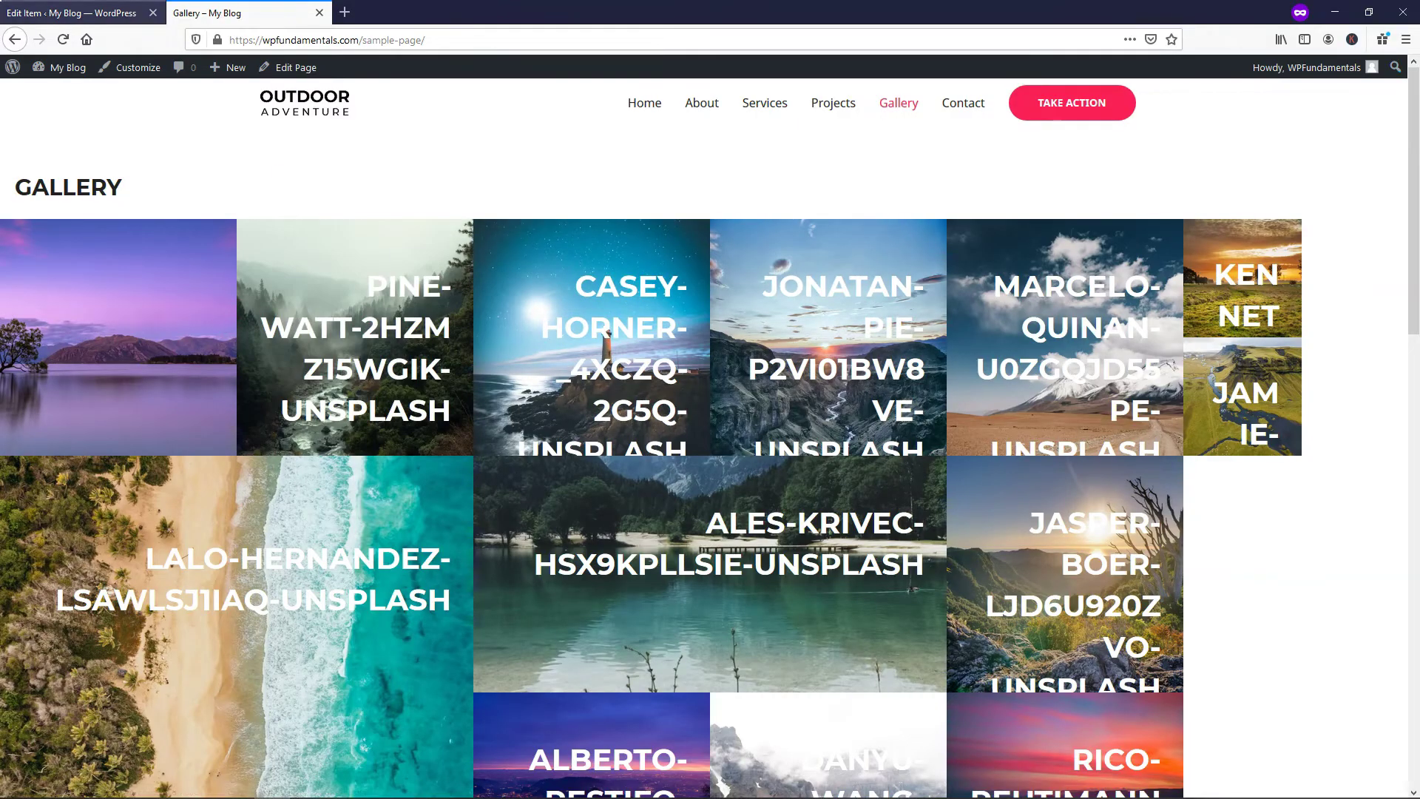
- Turn on Hide Title in the gallery's Caption Settings, checking the image titles on the live Gallery page first
{"action": "left_click", "coordinate": [52, 13]}
{"action": "scroll", "coordinate": [509, 308], "scroll_direction": "down", "scroll_amount": 15}
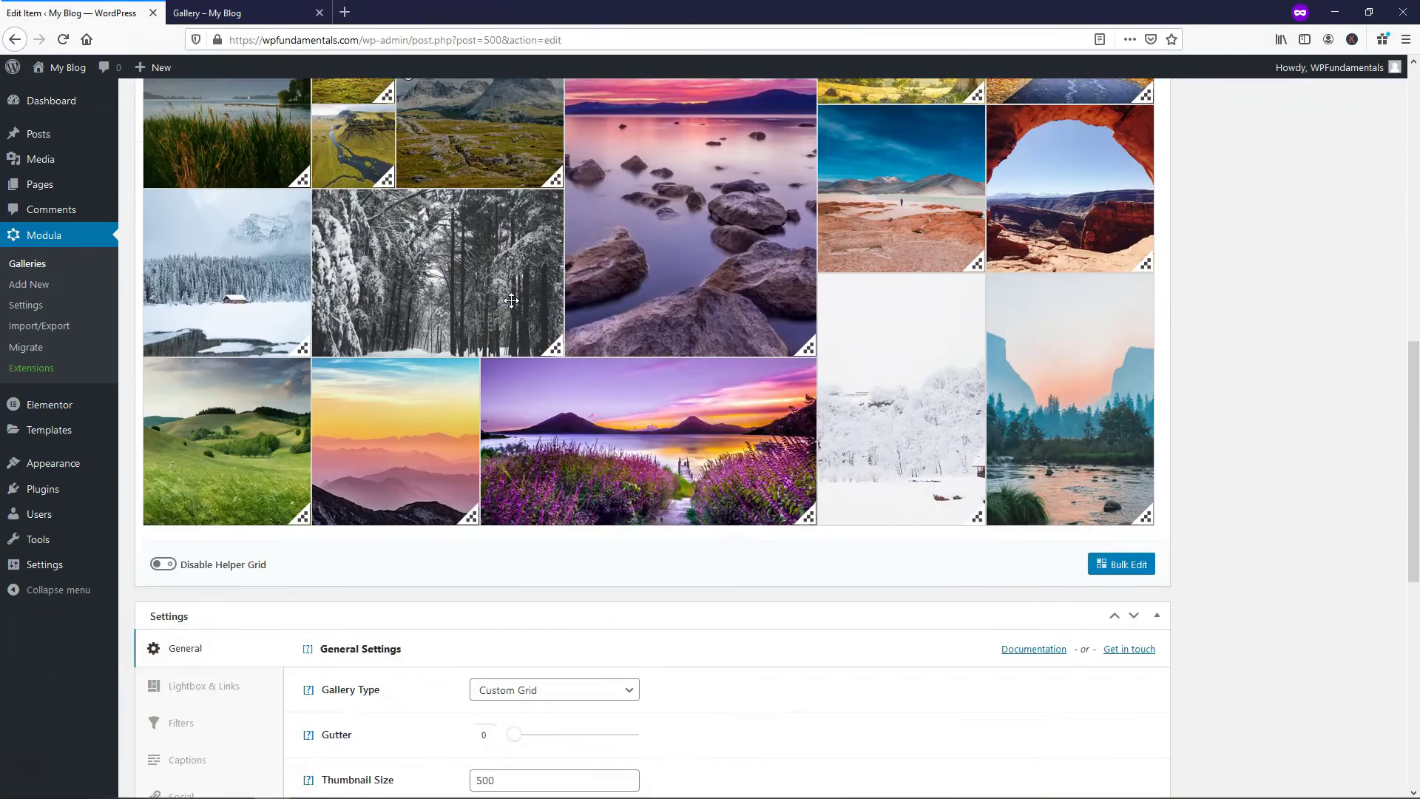
{"action": "scroll", "coordinate": [509, 309], "scroll_direction": "up", "scroll_amount": 3}
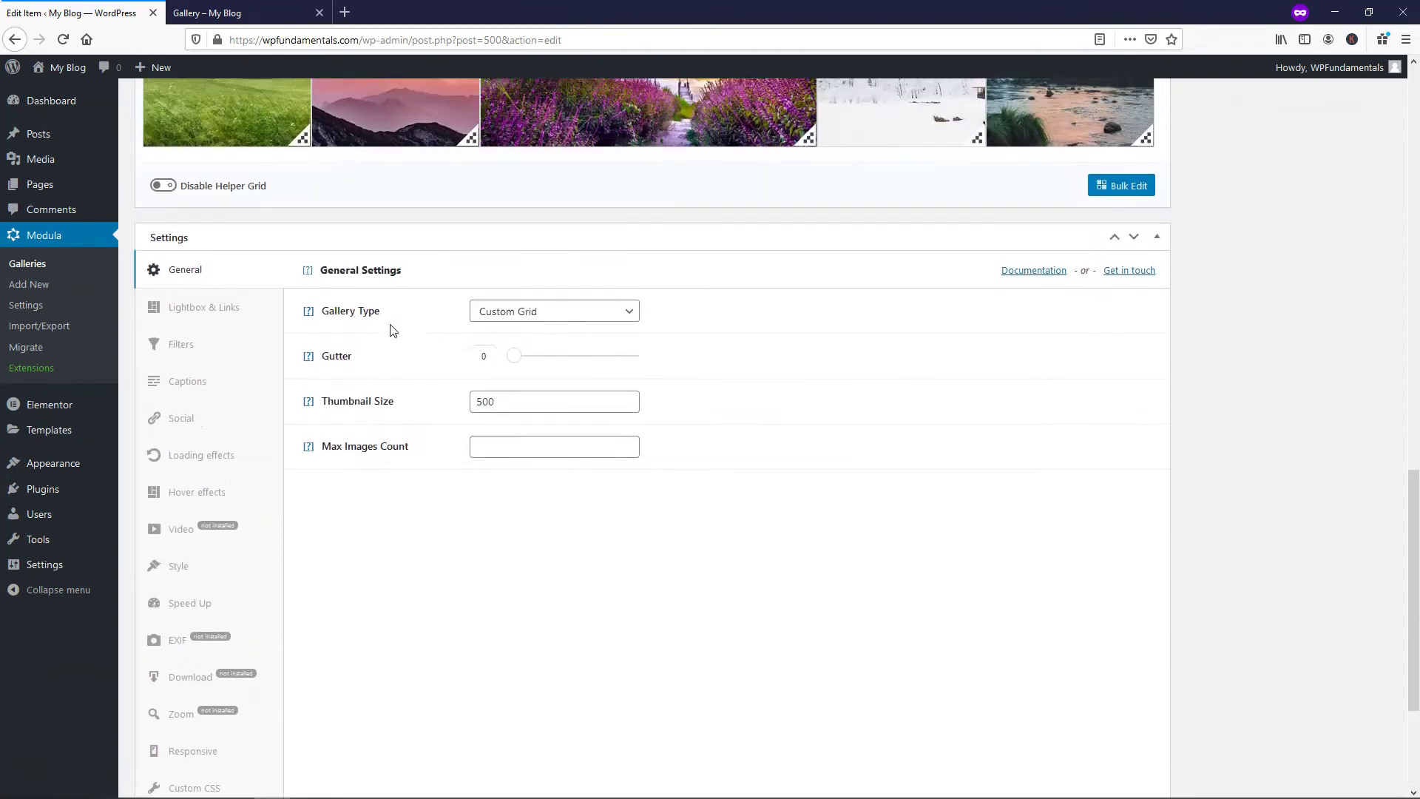
{"action": "left_click", "coordinate": [203, 388]}
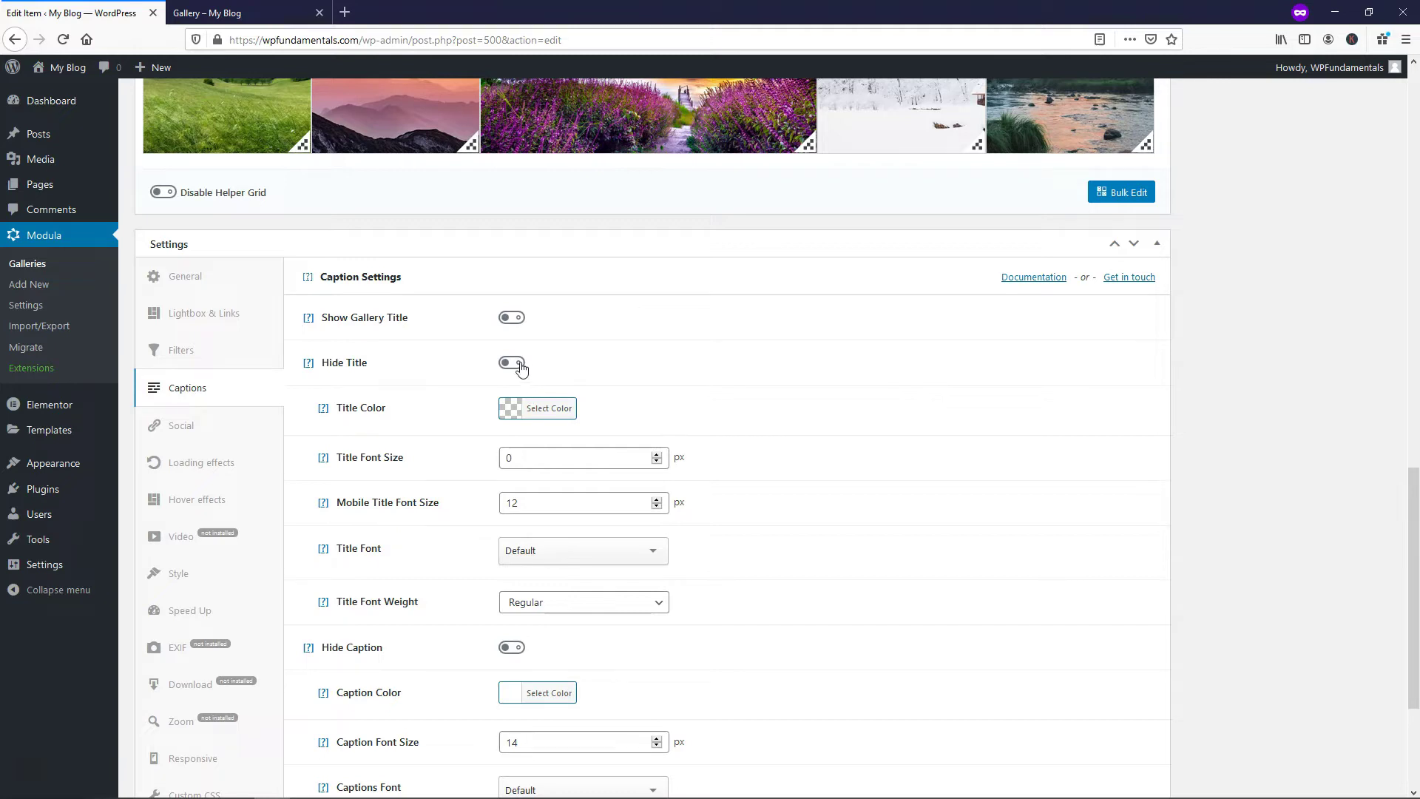
{"action": "key", "text": "ctrl+Tab"}
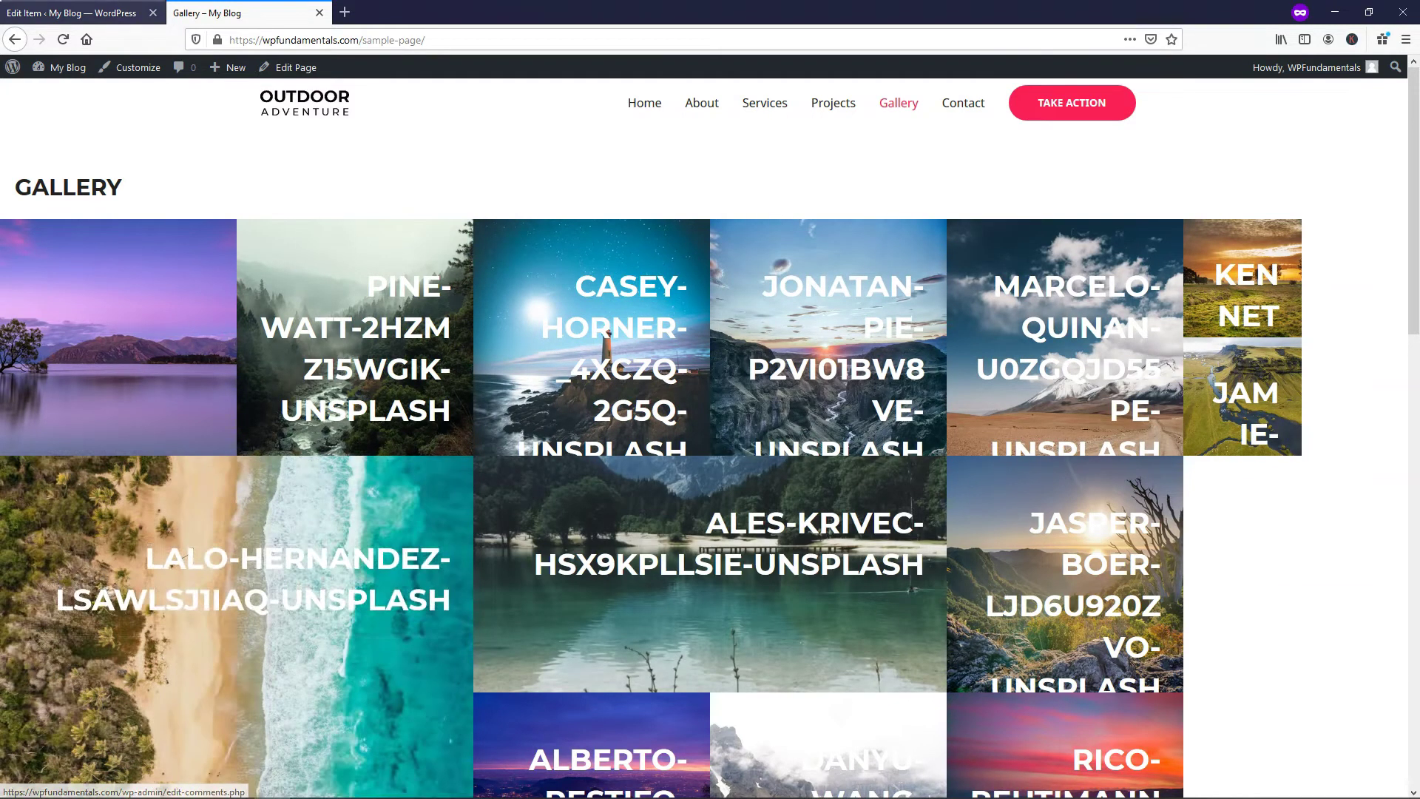
{"action": "left_click", "coordinate": [96, 12]}
{"action": "left_click", "coordinate": [512, 363]}
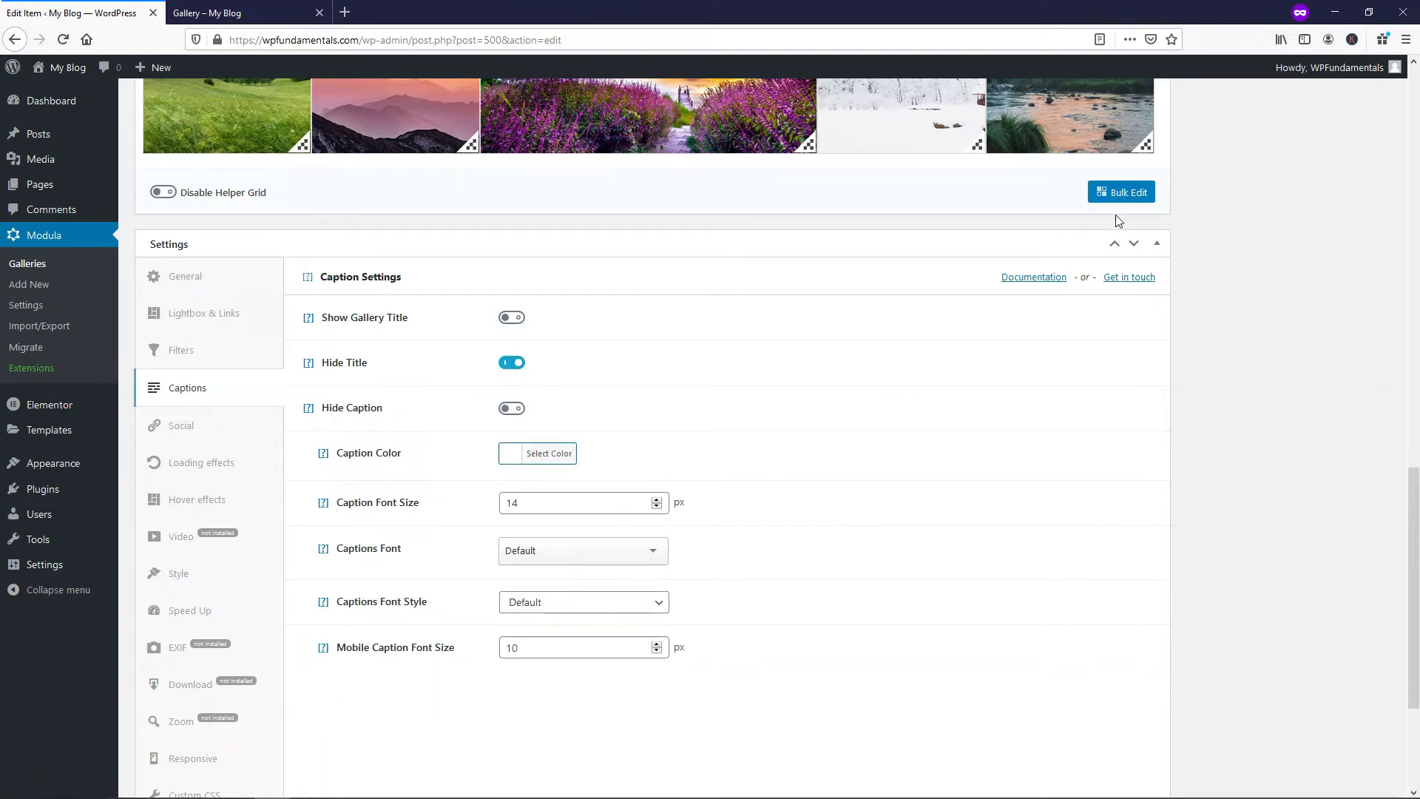
- Update the gallery with the hidden titles and reload the live Gallery page
{"action": "key", "text": "ctrl+s"}
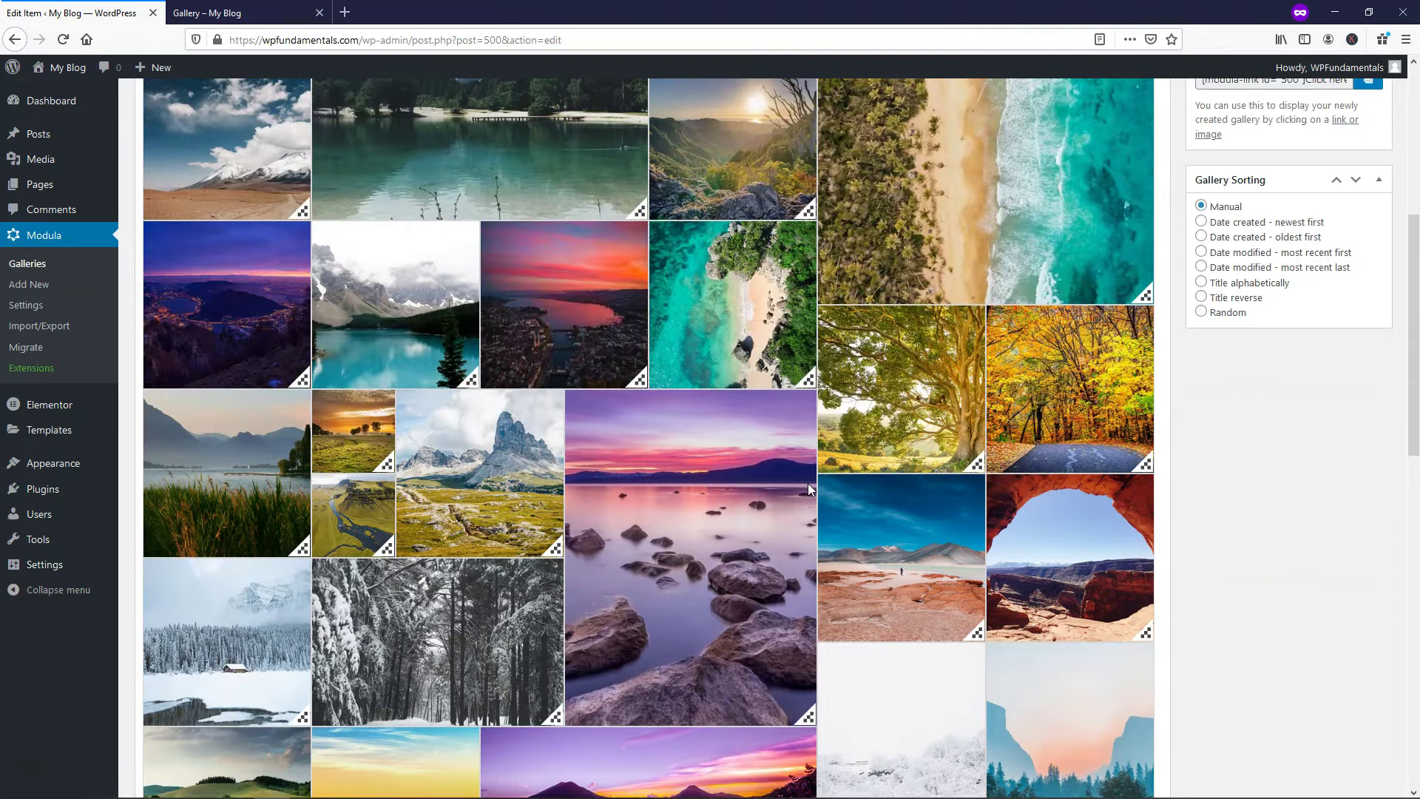
{"action": "left_click", "coordinate": [1343, 357]}
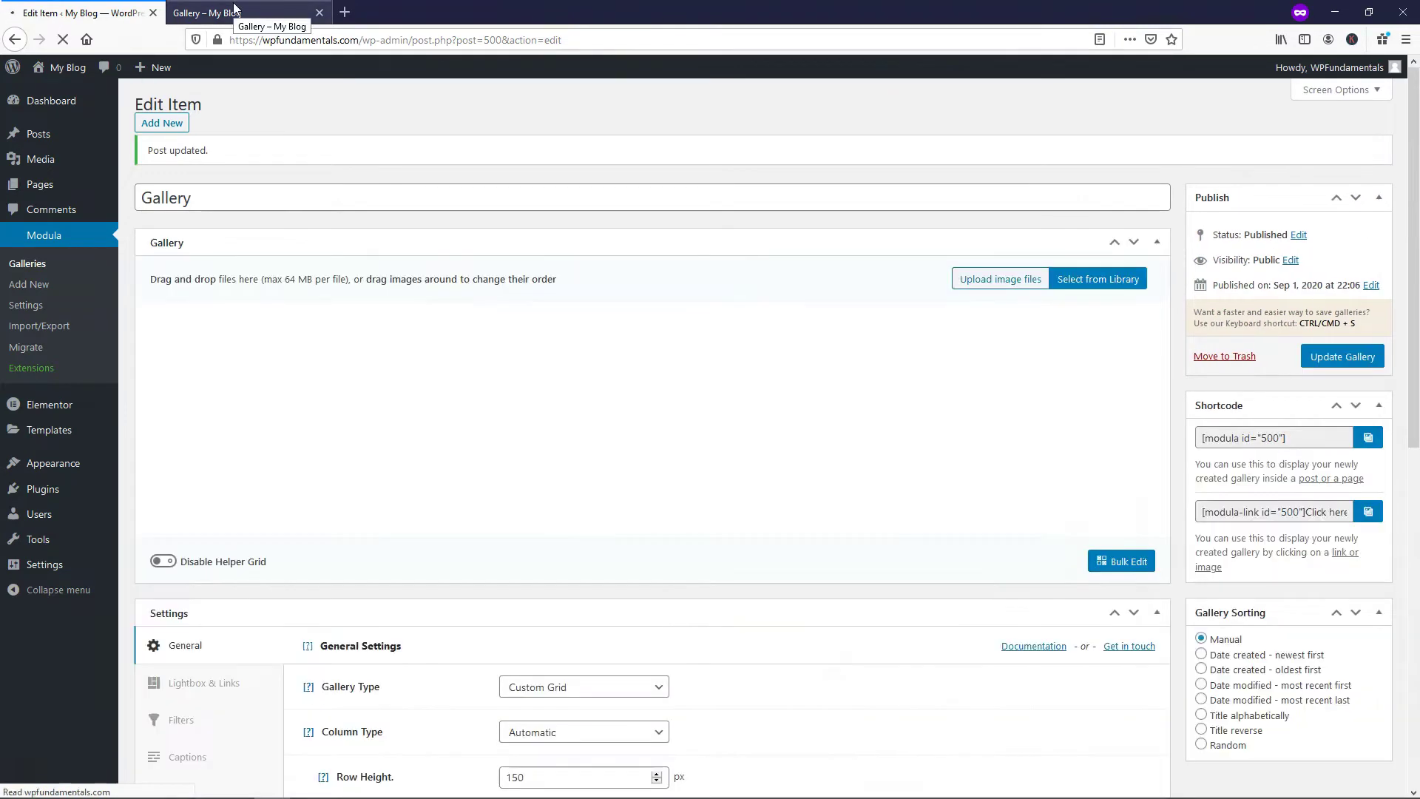
{"action": "left_click", "coordinate": [236, 9]}
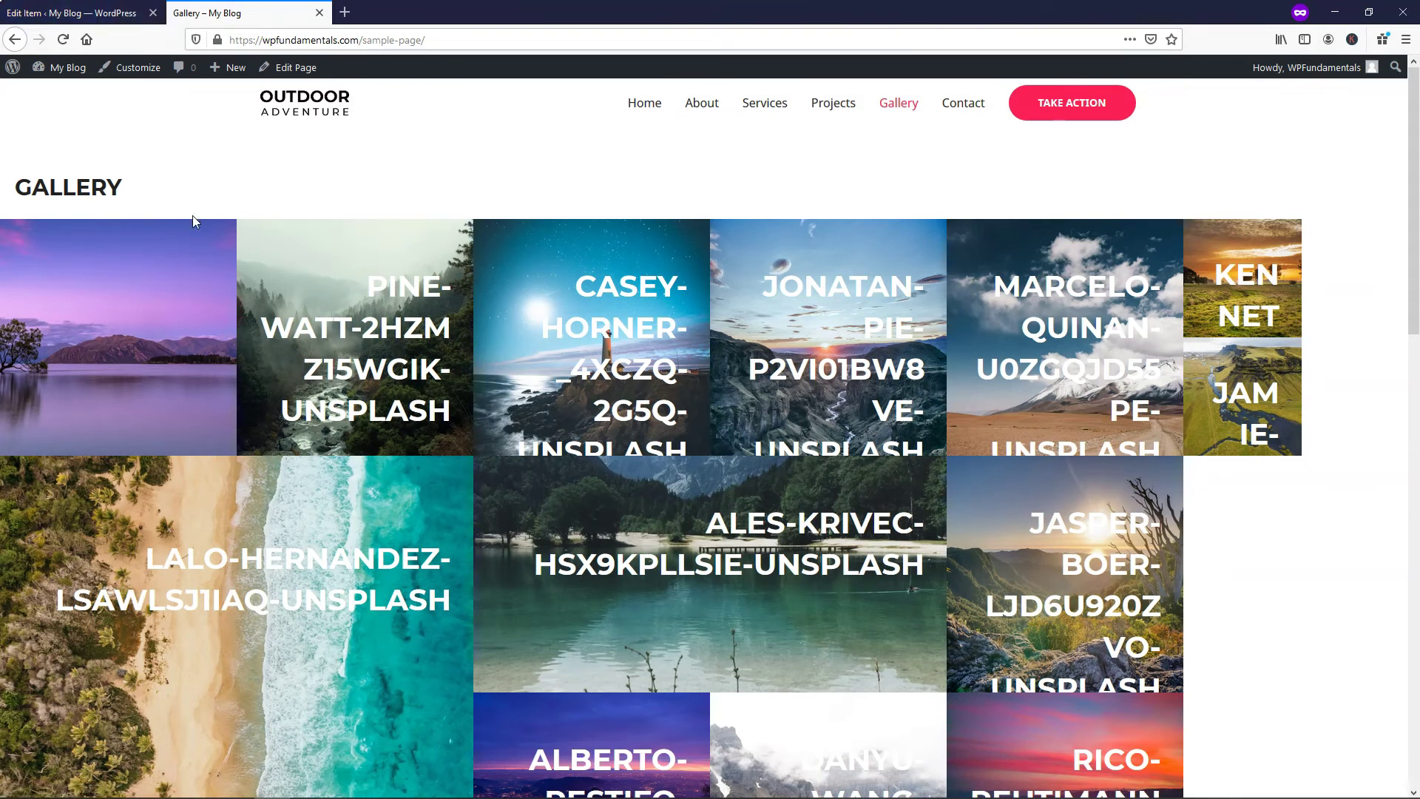
{"action": "left_click", "coordinate": [62, 39]}
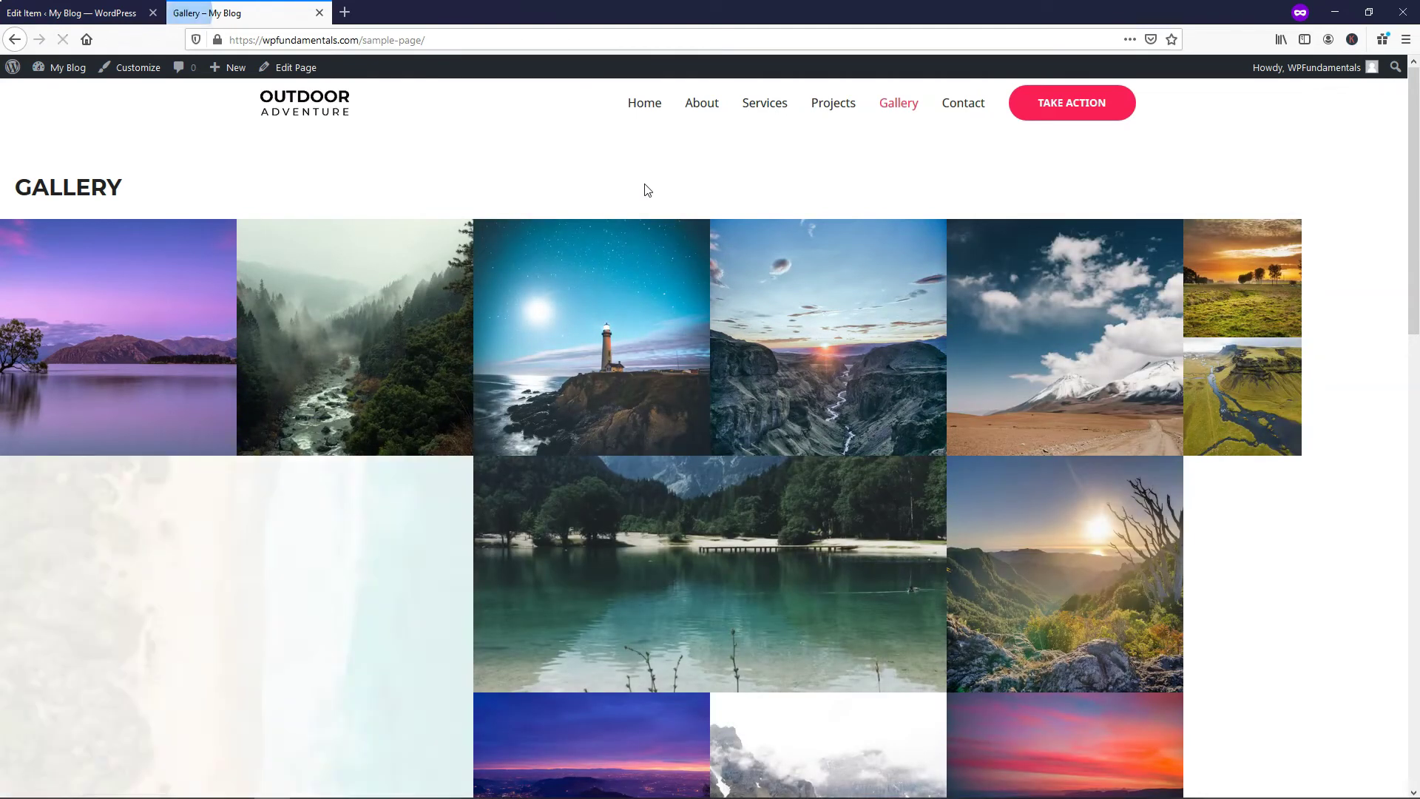
- Enable social icons in the gallery's Social Settings and turn on Twitter, Facebook and Pinterest
{"action": "left_click", "coordinate": [81, 12]}
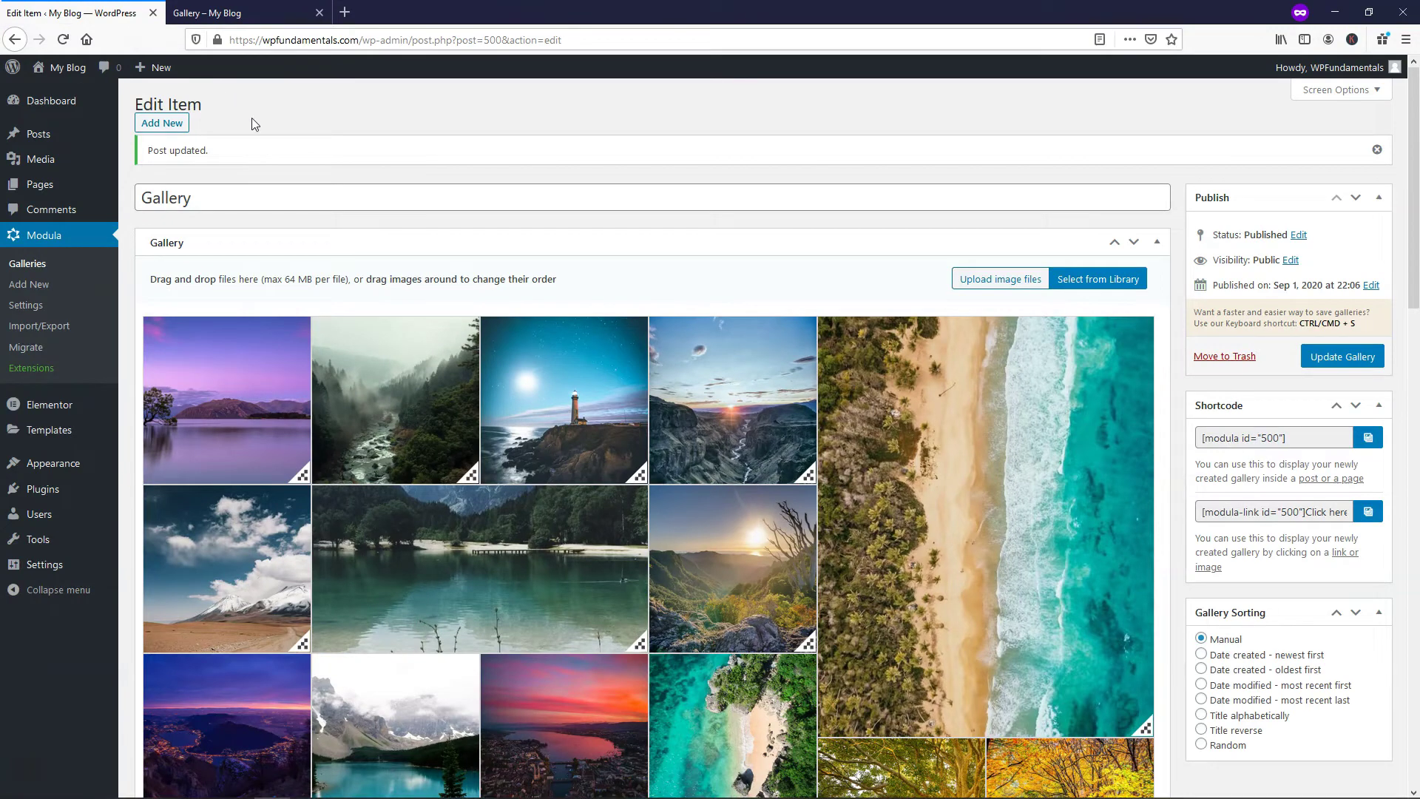
{"action": "scroll", "coordinate": [459, 428], "scroll_direction": "down", "scroll_amount": 15}
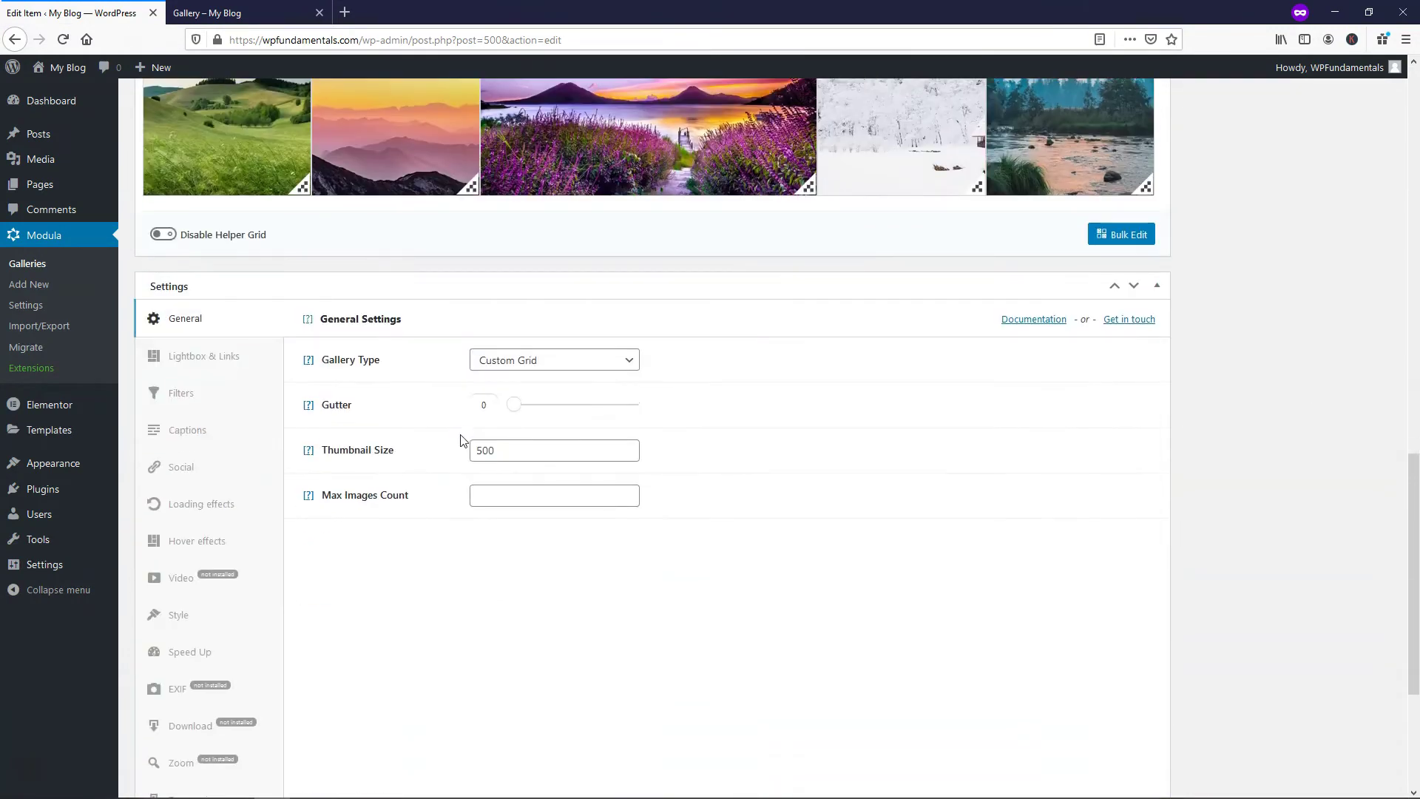
{"action": "scroll", "coordinate": [460, 441], "scroll_direction": "down", "scroll_amount": 5}
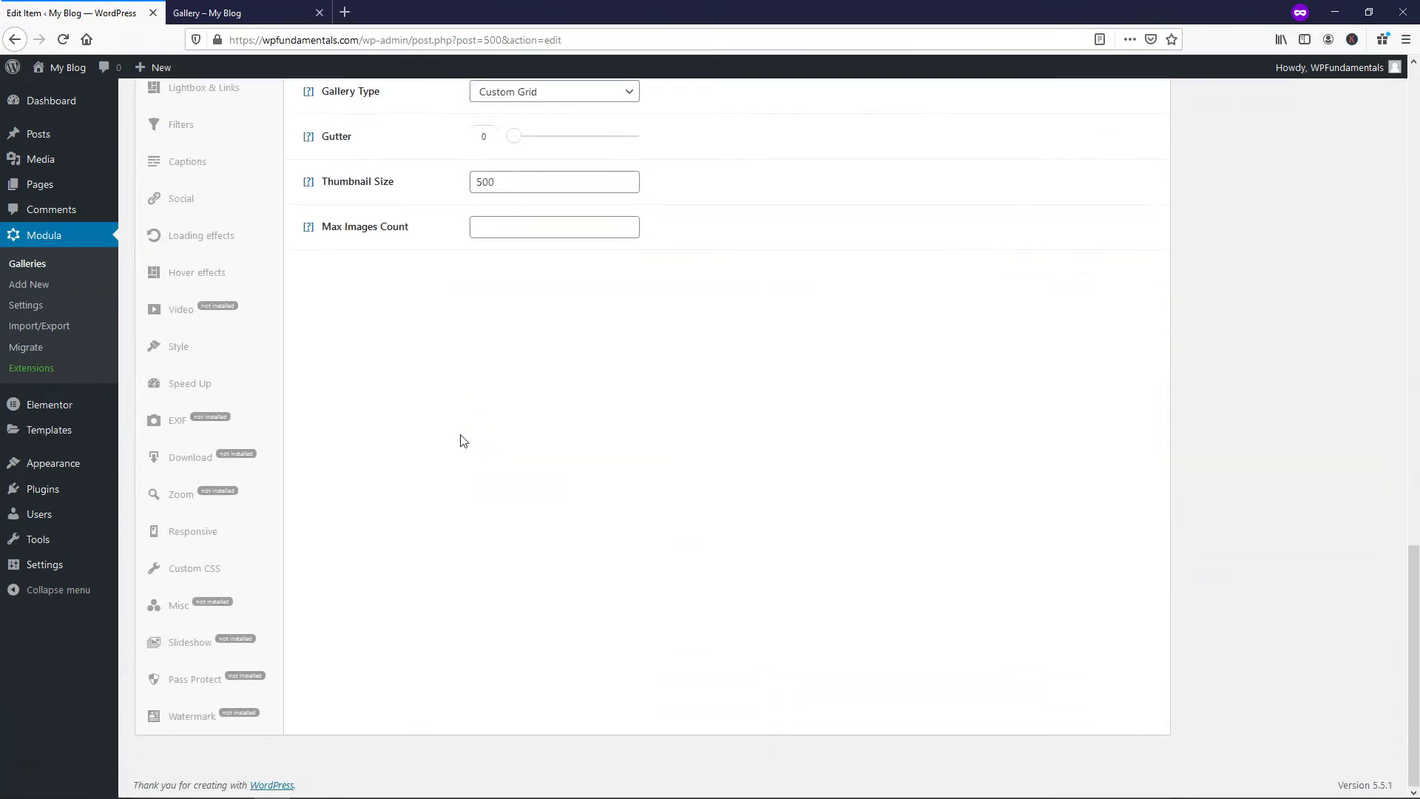
{"action": "left_click", "coordinate": [189, 198]}
{"action": "scroll", "coordinate": [429, 311], "scroll_direction": "up", "scroll_amount": 5}
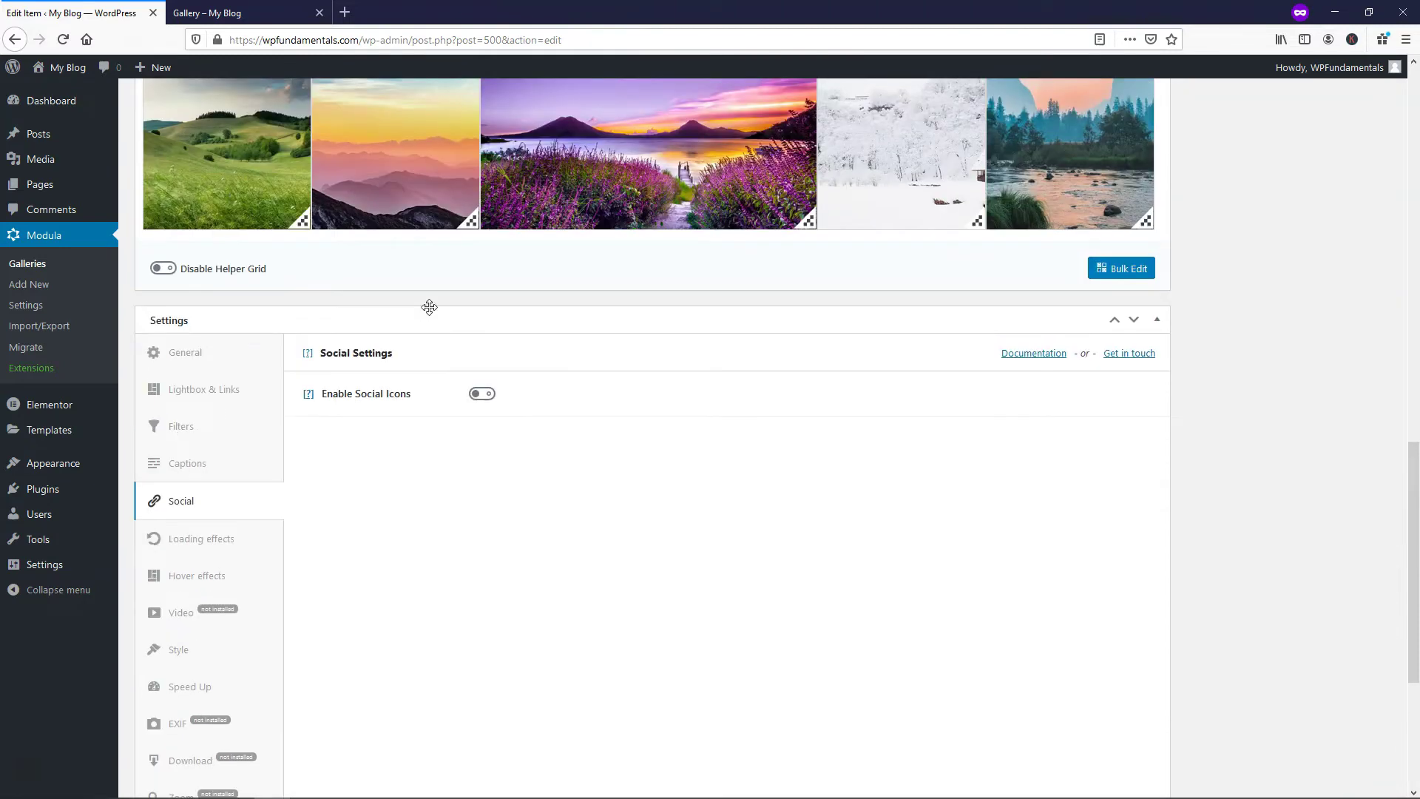
{"action": "left_click", "coordinate": [491, 396]}
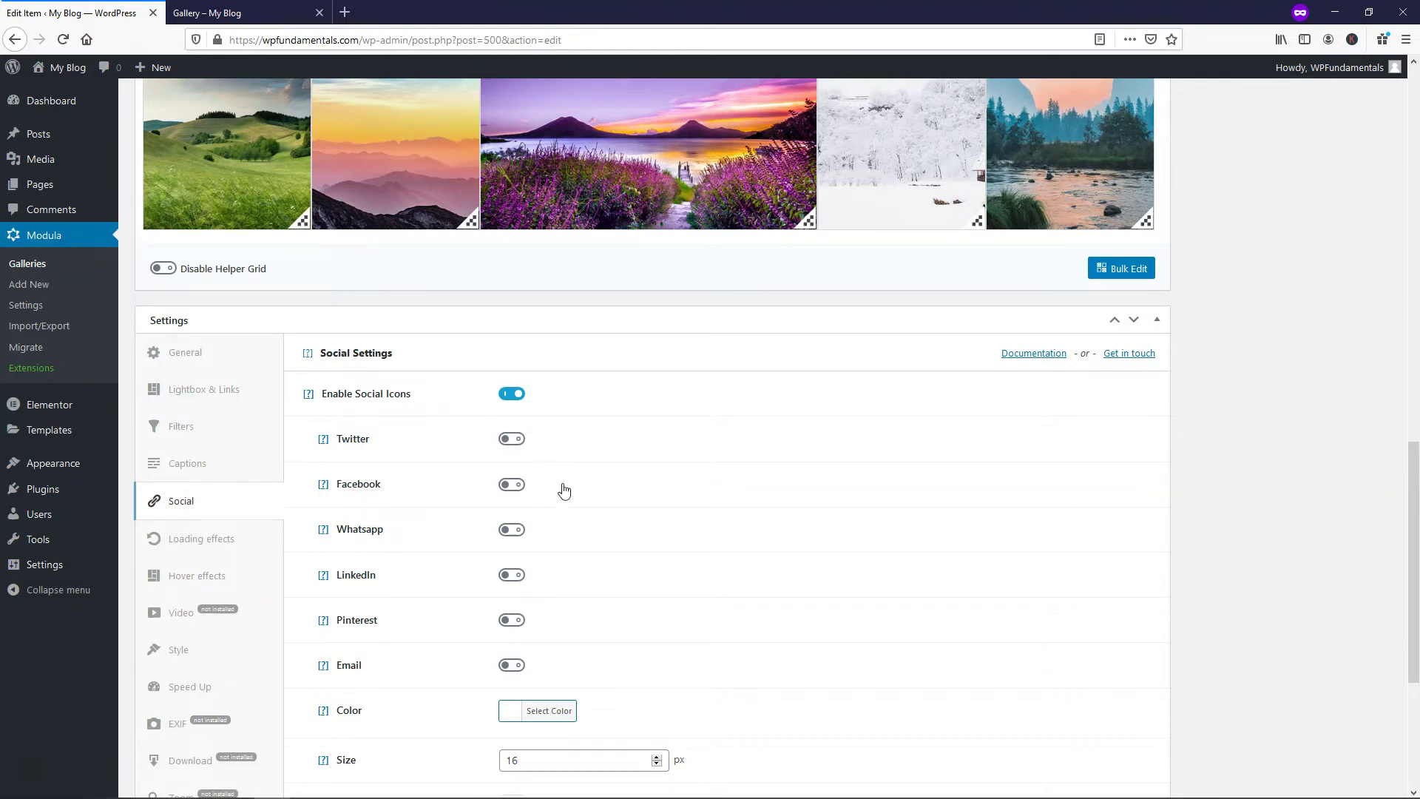
{"action": "left_click", "coordinate": [516, 443]}
{"action": "left_click", "coordinate": [520, 492]}
{"action": "left_click", "coordinate": [511, 620]}
- Update the gallery with the social icon settings and reload the live Gallery page
{"action": "scroll", "coordinate": [933, 440], "scroll_direction": "up", "scroll_amount": 8}
{"action": "scroll", "coordinate": [933, 436], "scroll_direction": "up", "scroll_amount": 8}
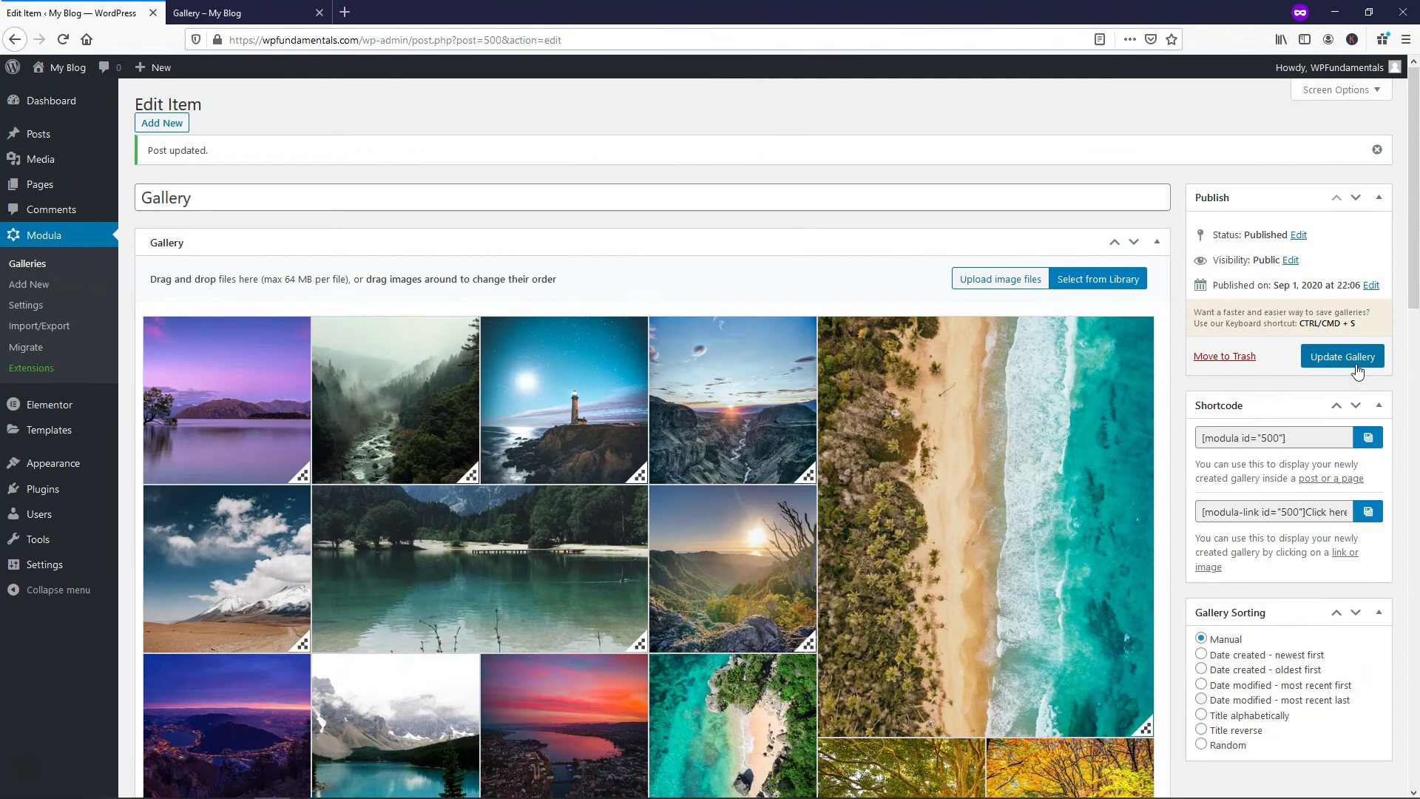
{"action": "left_click", "coordinate": [1359, 356]}
{"action": "left_click", "coordinate": [207, 13]}
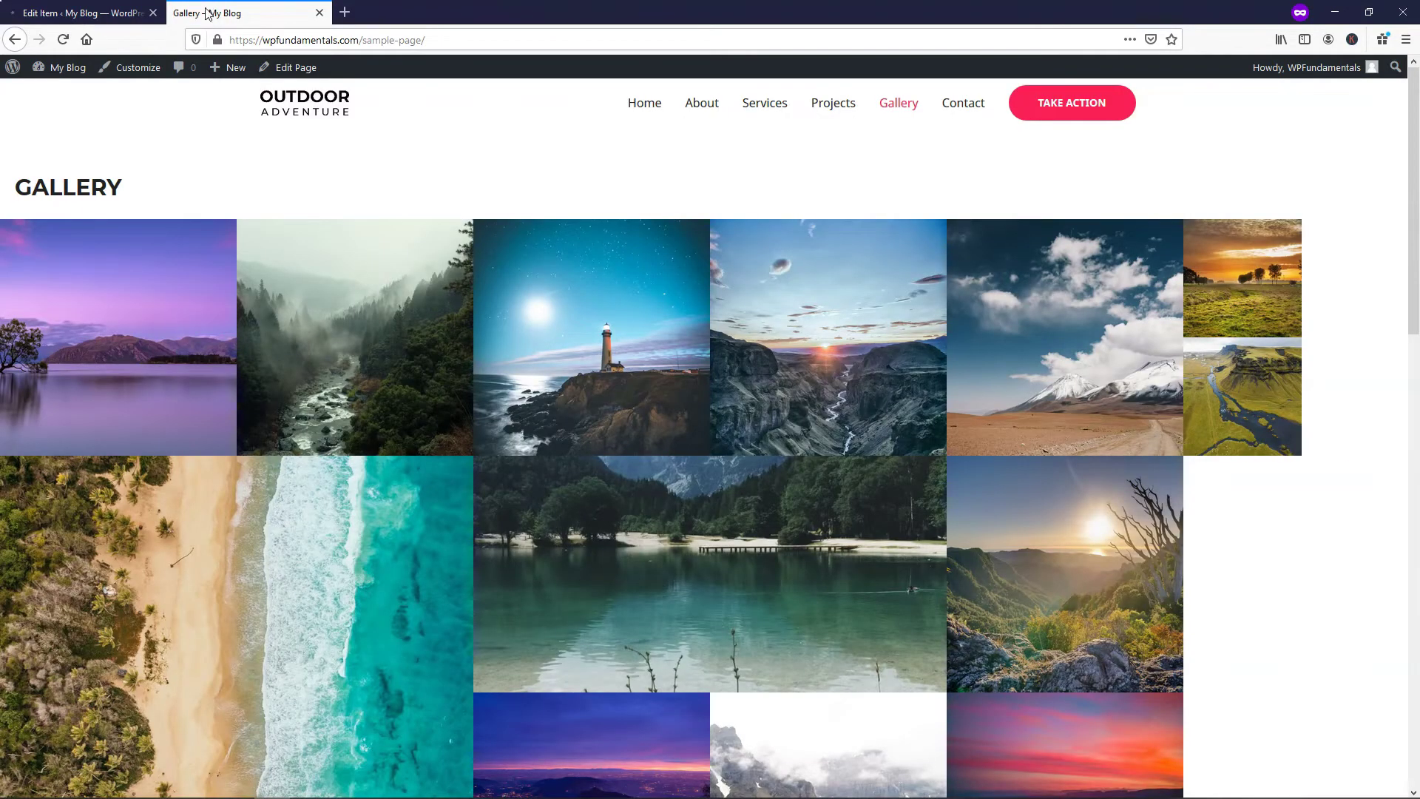
{"action": "left_click", "coordinate": [62, 41]}
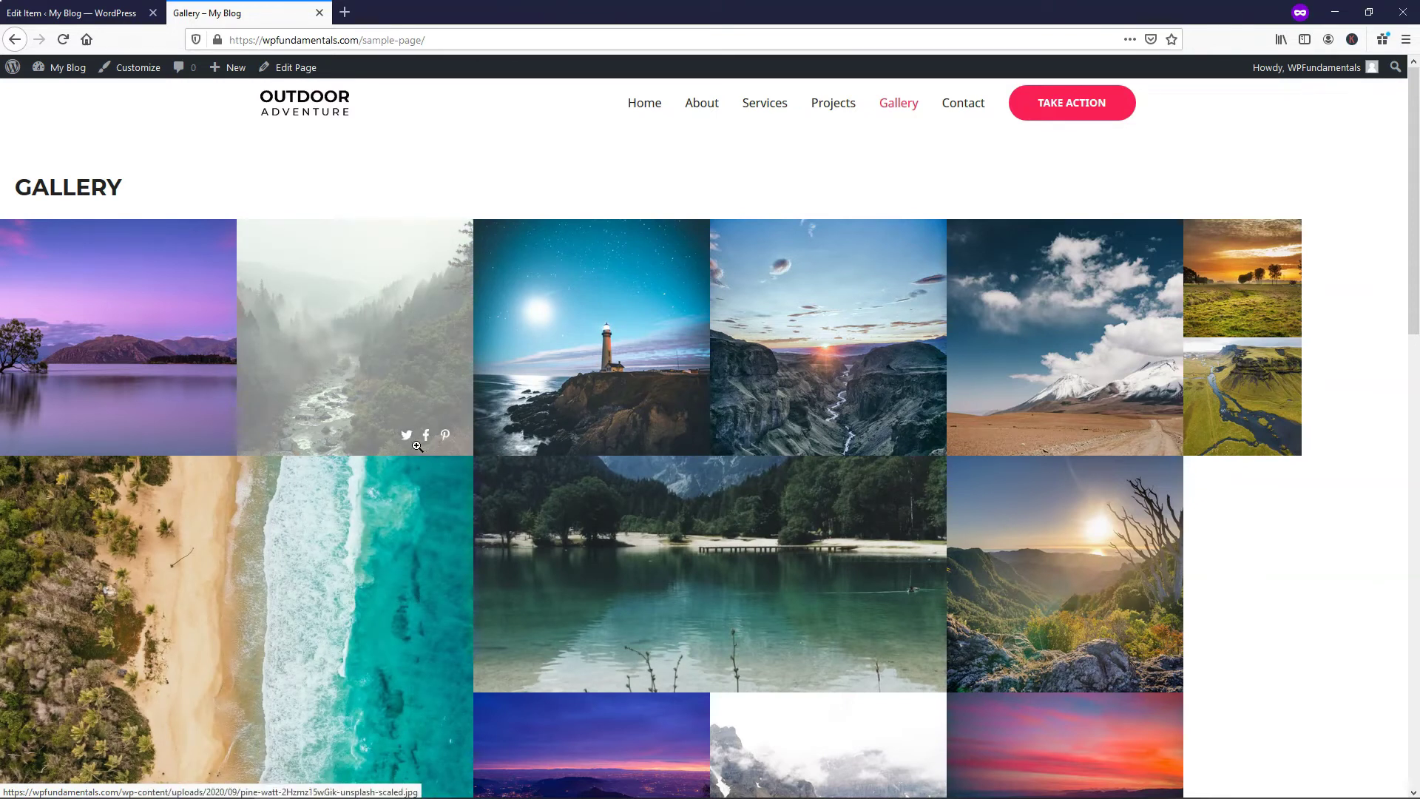
- Set the social icon size to 20 px in the gallery's Social Settings, keeping the icon color white
{"action": "left_click", "coordinate": [44, 14]}
{"action": "scroll", "coordinate": [481, 498], "scroll_direction": "down", "scroll_amount": 15}
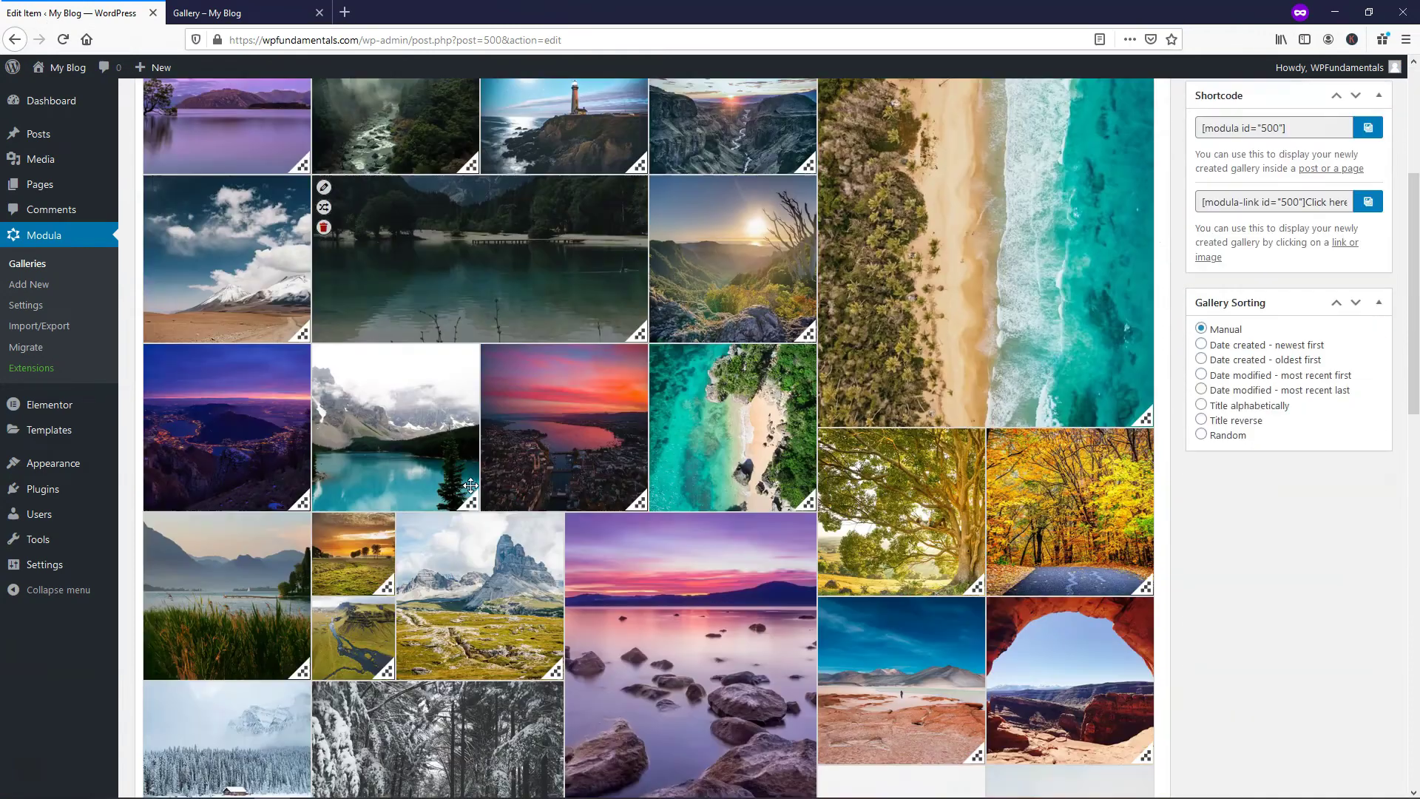
{"action": "left_click", "coordinate": [194, 197]}
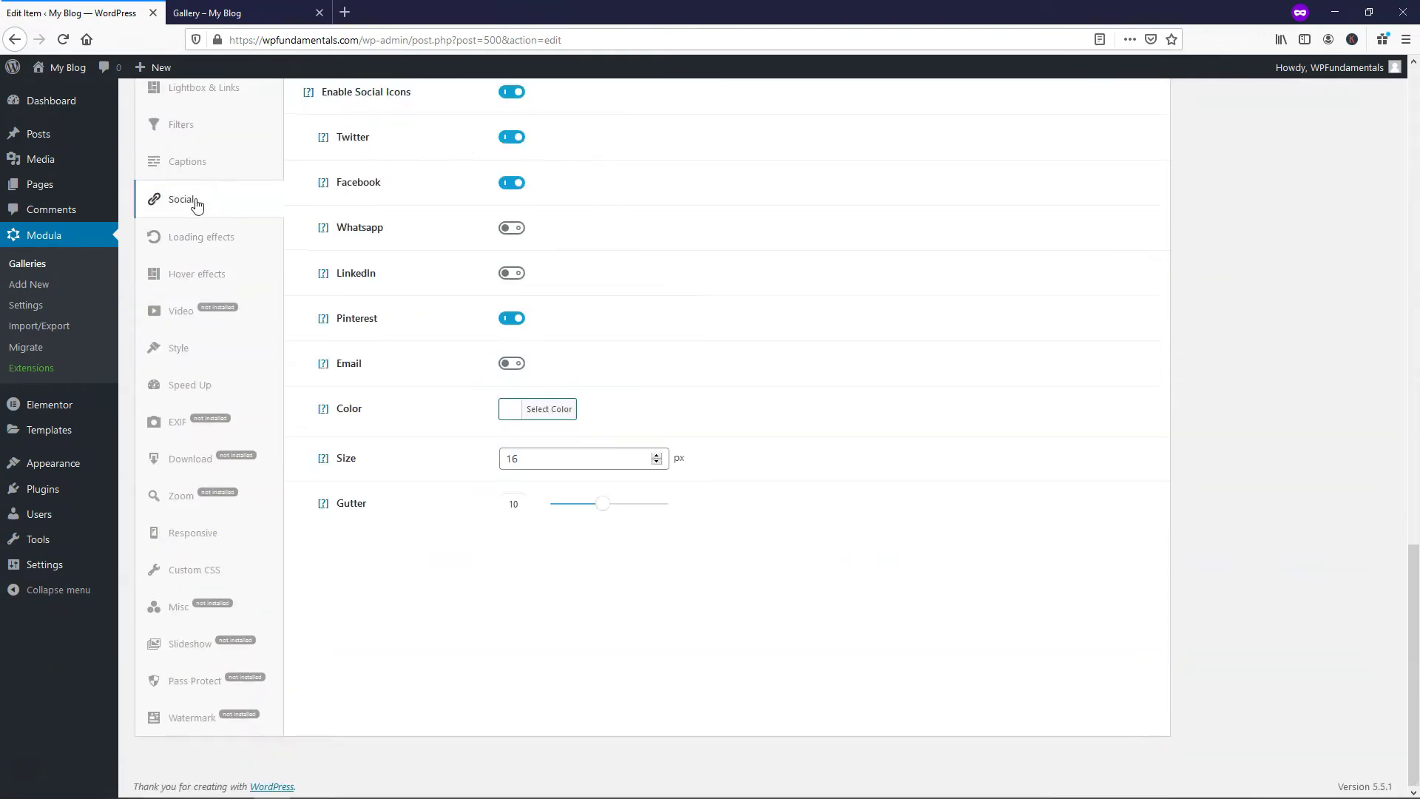
{"action": "scroll", "coordinate": [690, 307], "scroll_direction": "up", "scroll_amount": 2}
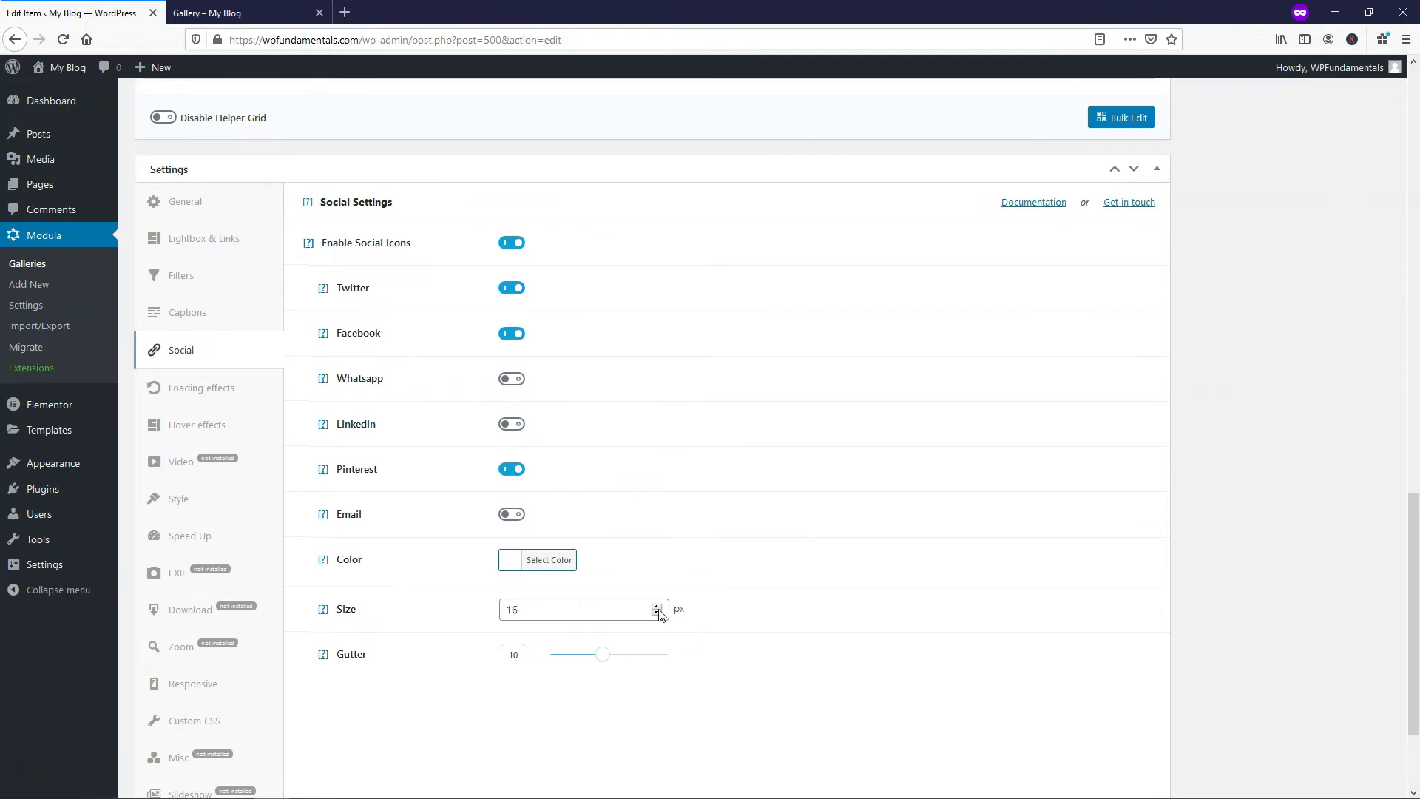
{"action": "left_click", "coordinate": [508, 564]}
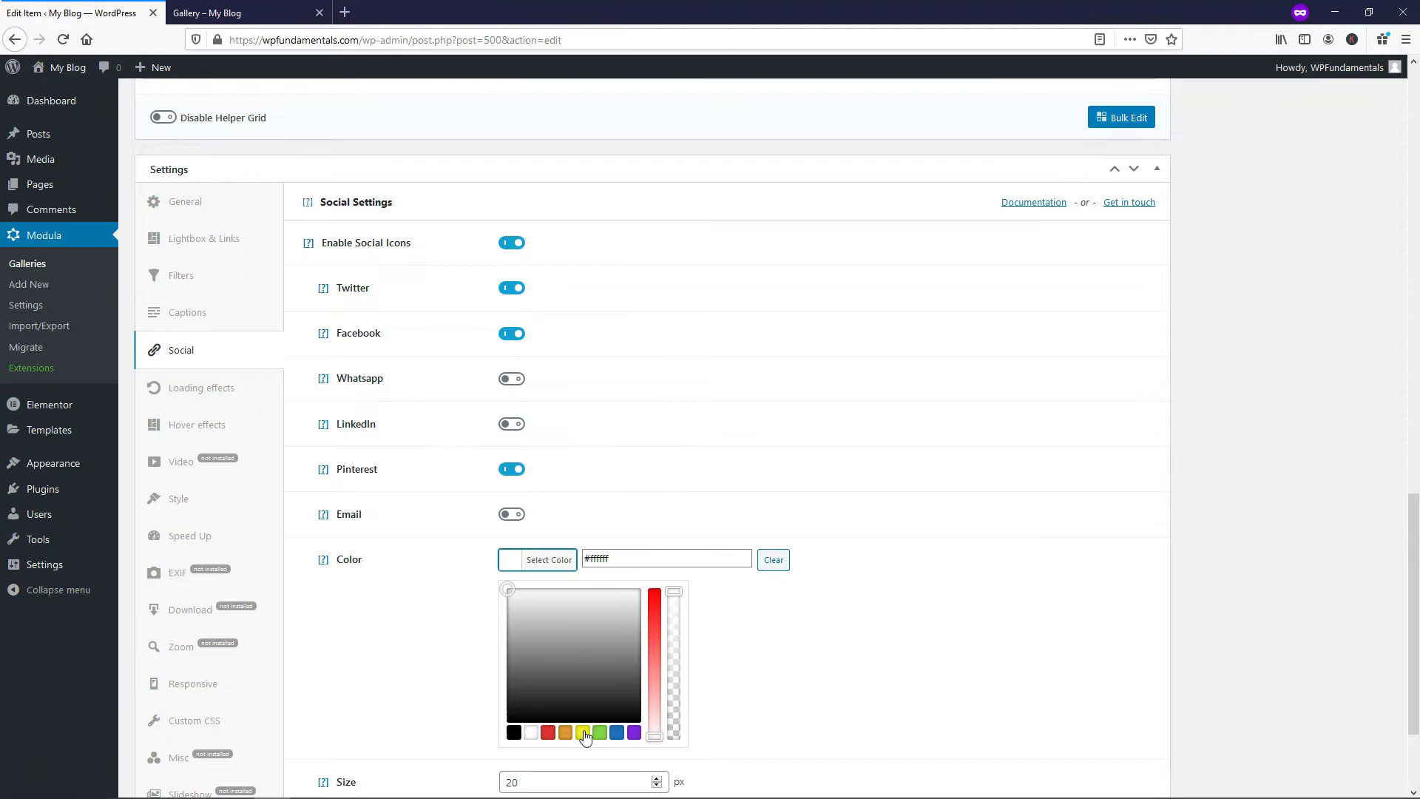
{"action": "left_click", "coordinate": [918, 544]}
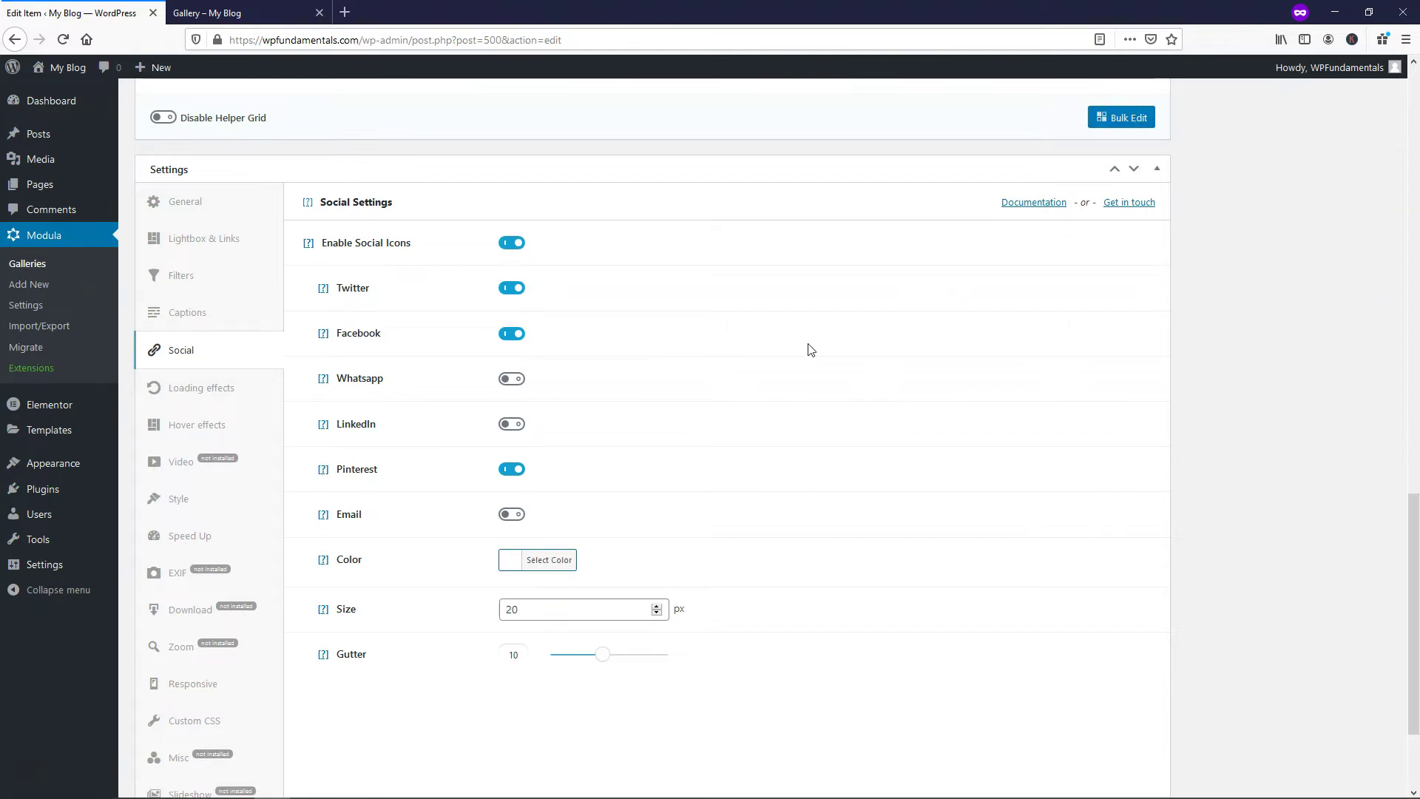
- Open the gallery's hover effect settings and examine the Pufrobo effect on the preview image
{"action": "left_click", "coordinate": [219, 431]}
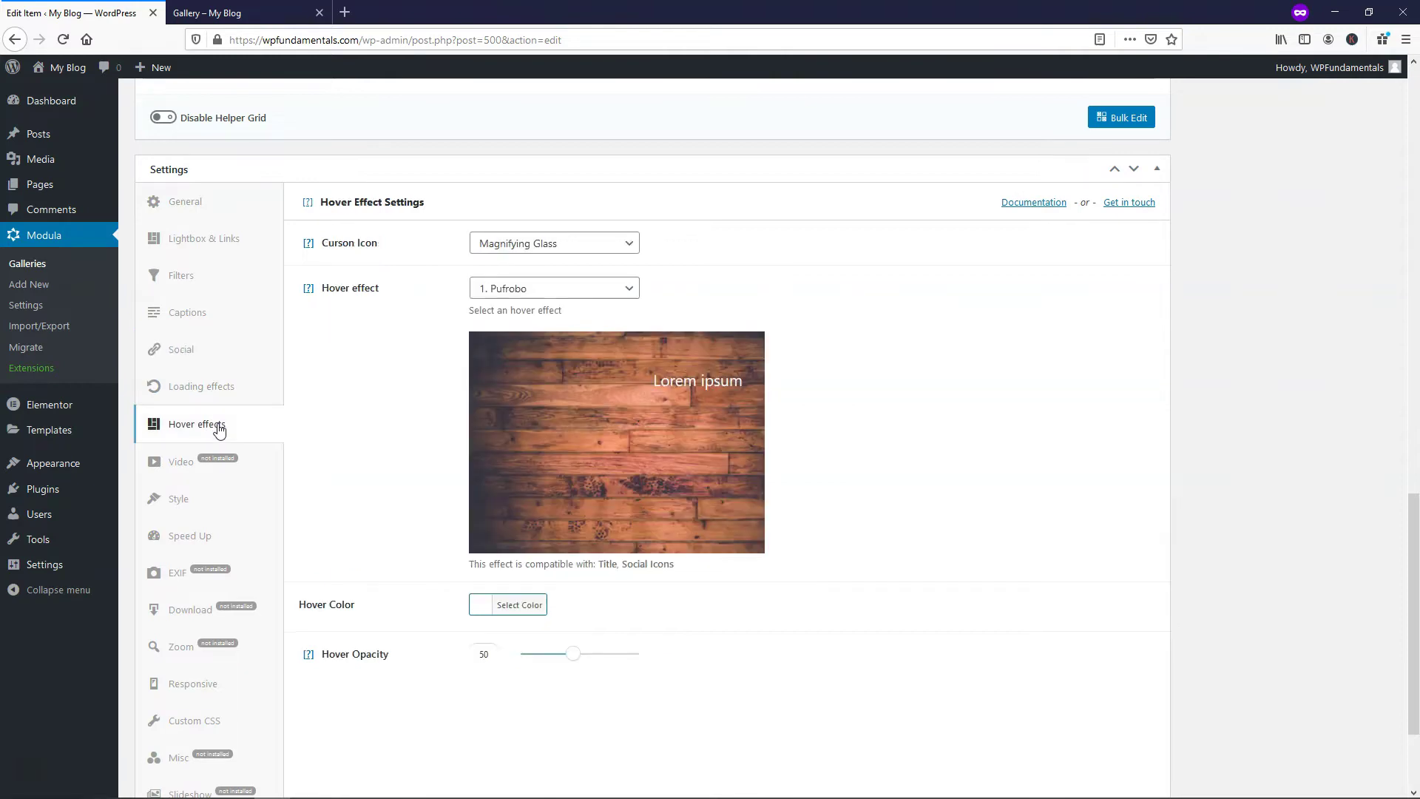
{"action": "mouse_move", "coordinate": [599, 387]}
{"action": "mouse_move", "coordinate": [600, 447]}
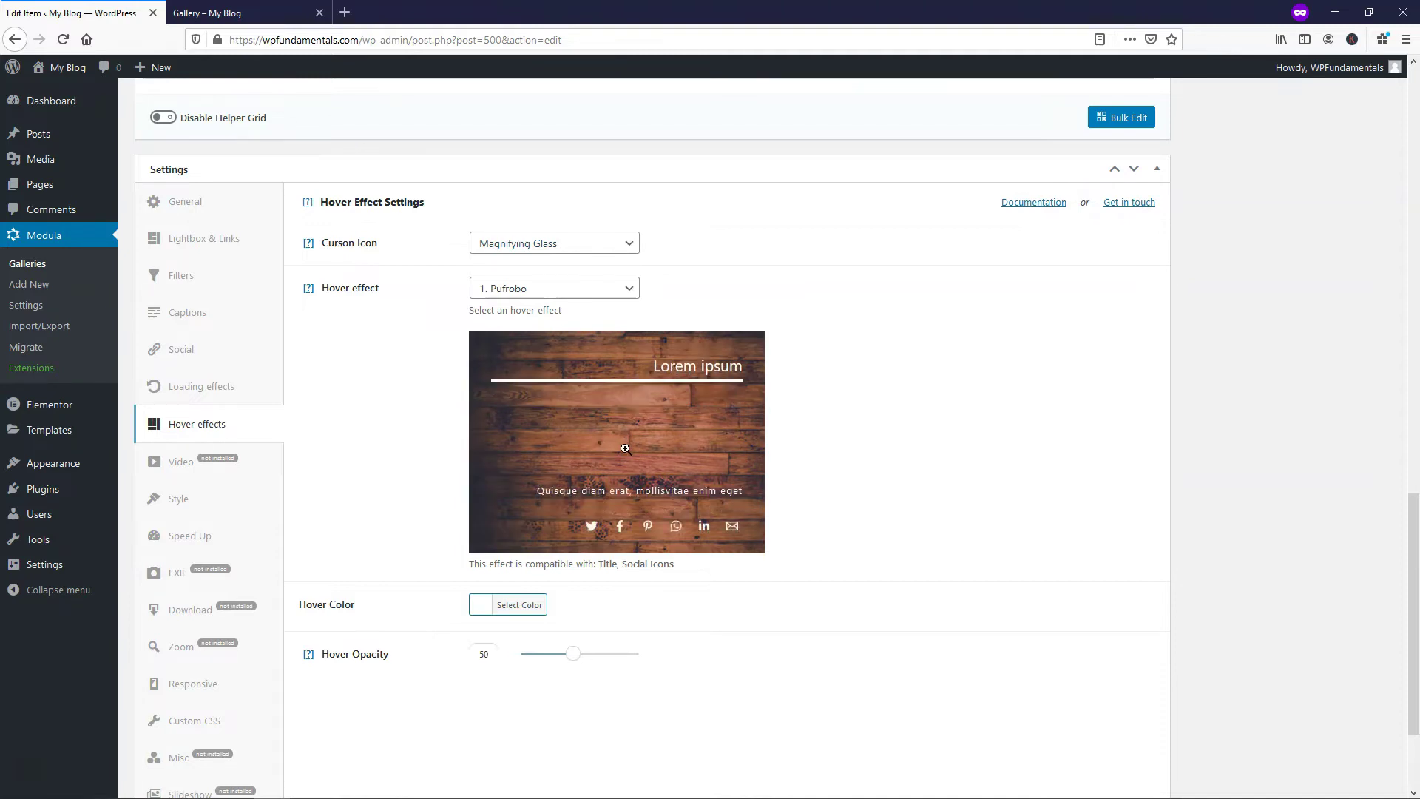
- Try the Pointer cursor icon on the hover preview and switch back to Magnifying Glass
{"action": "left_click", "coordinate": [590, 244]}
{"action": "left_click", "coordinate": [571, 260]}
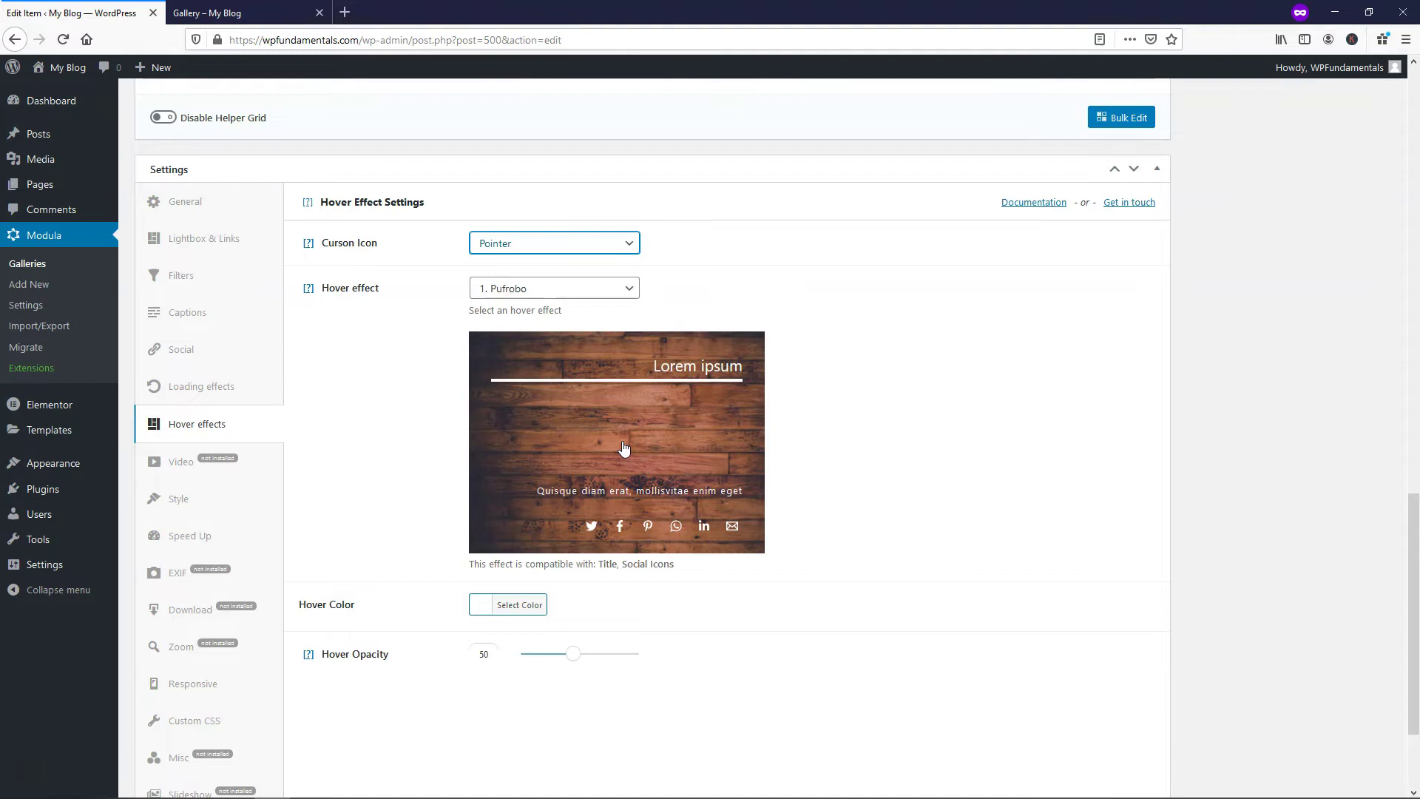
{"action": "left_click", "coordinate": [582, 246]}
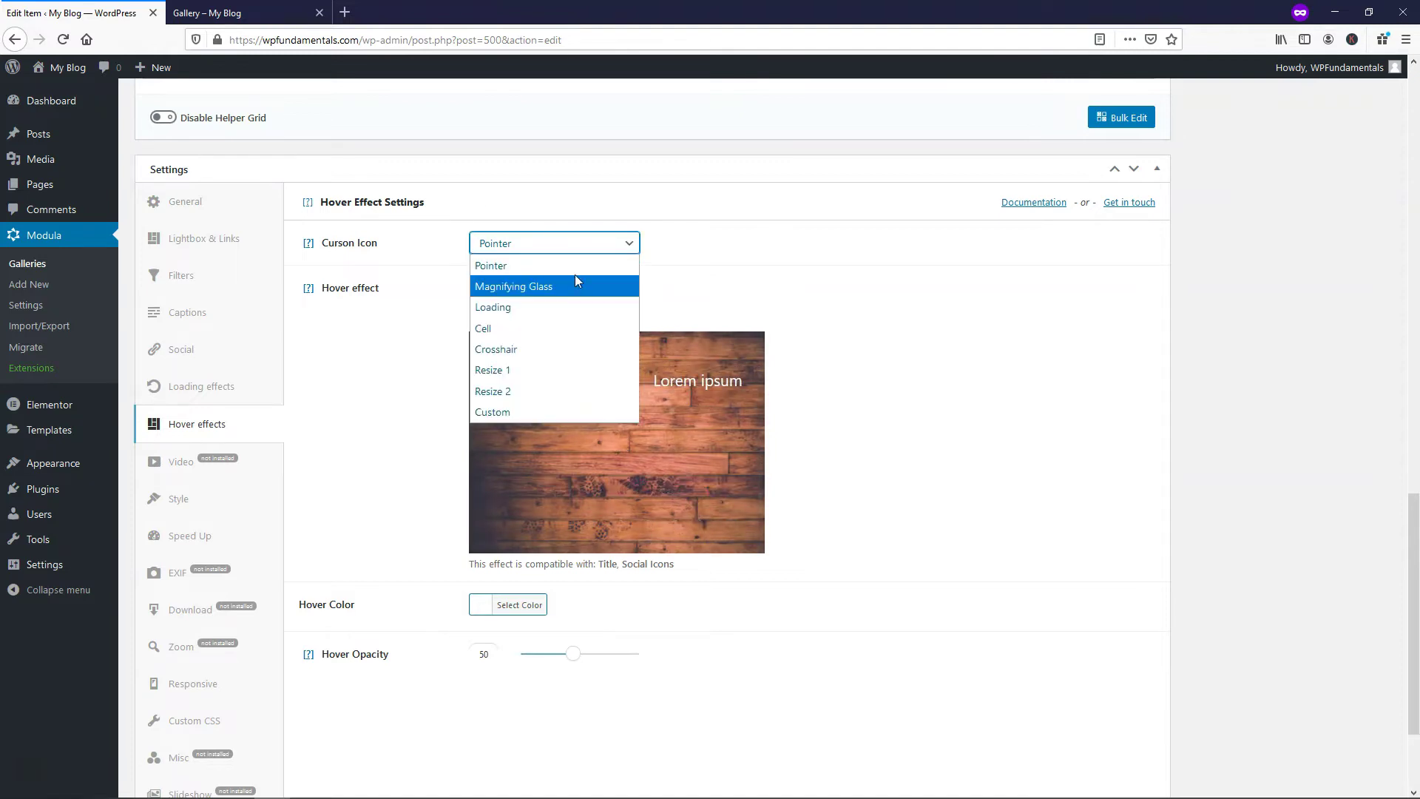
{"action": "left_click", "coordinate": [576, 278]}
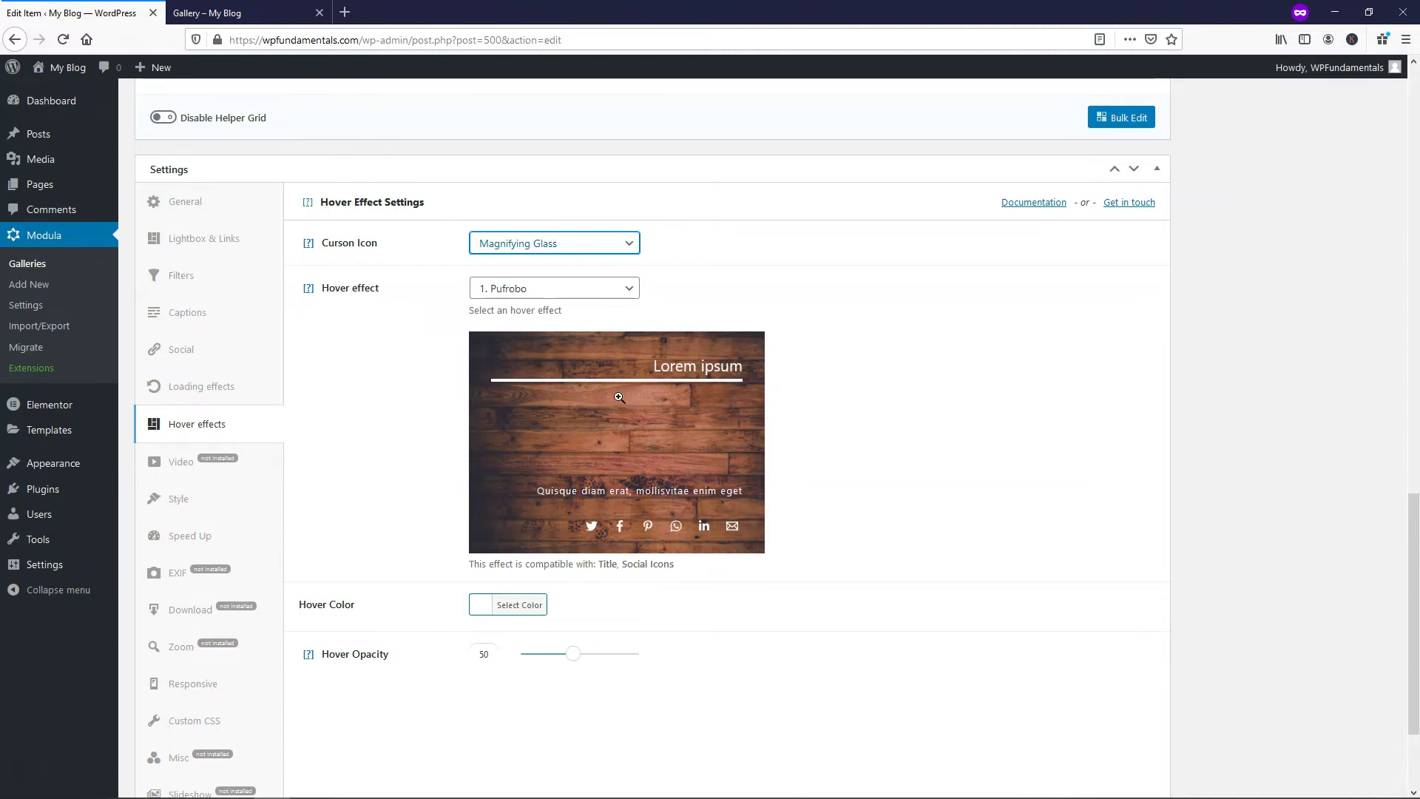
- Try the Resize 1 and Crosshair cursor icons and set the cursor icon back to Magnifying Glass
{"action": "left_click", "coordinate": [610, 246]}
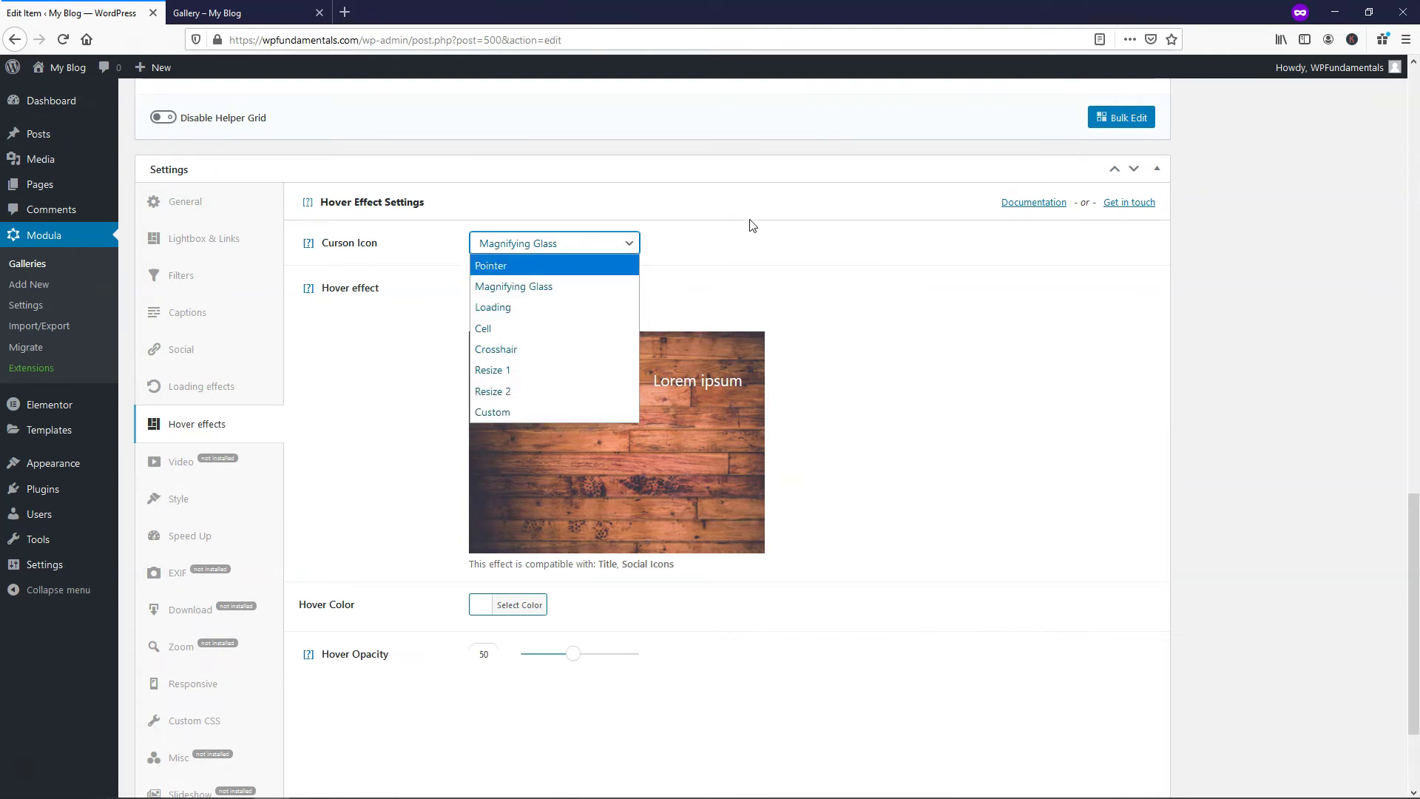
{"action": "left_click", "coordinate": [588, 371]}
{"action": "left_click", "coordinate": [581, 246]}
{"action": "left_click", "coordinate": [570, 343]}
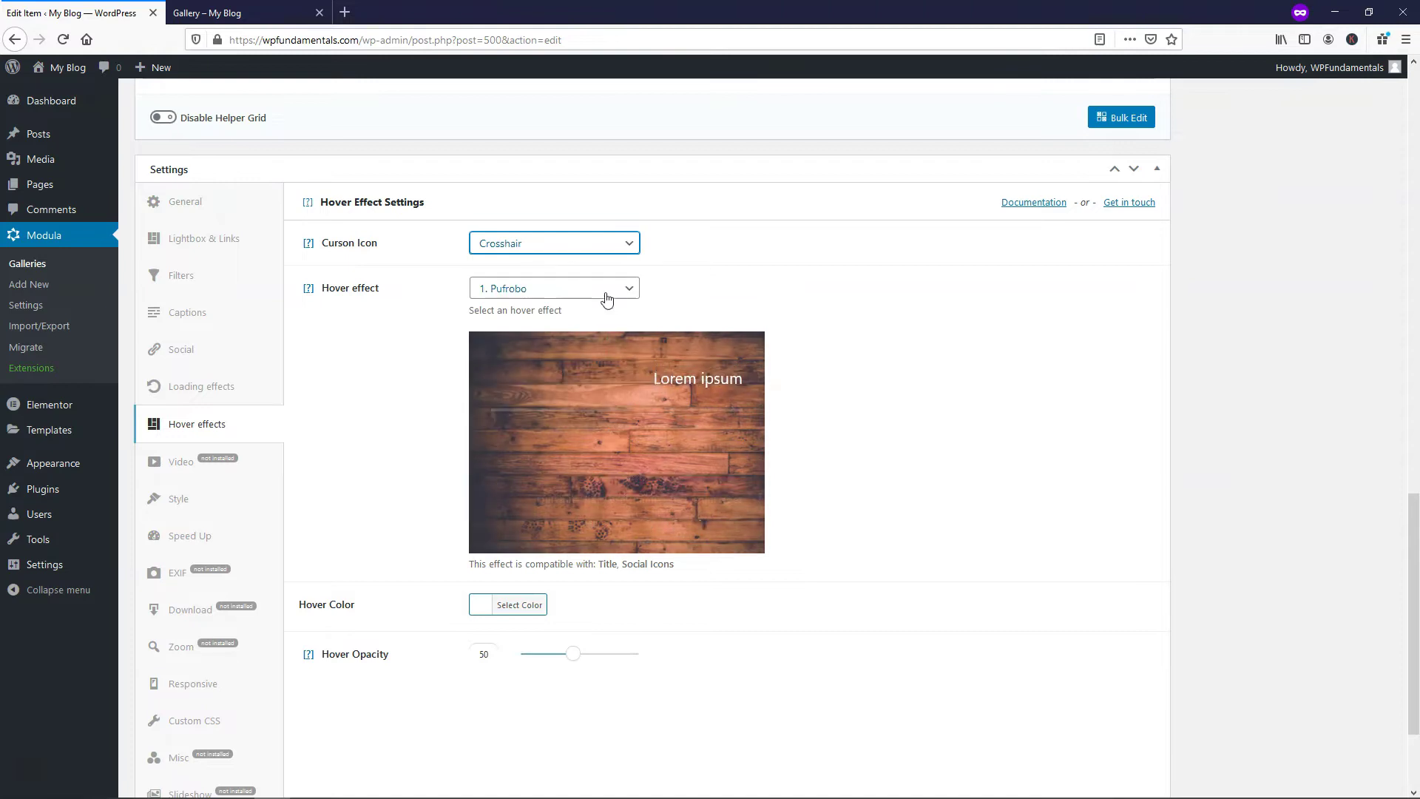
{"action": "left_click", "coordinate": [601, 244]}
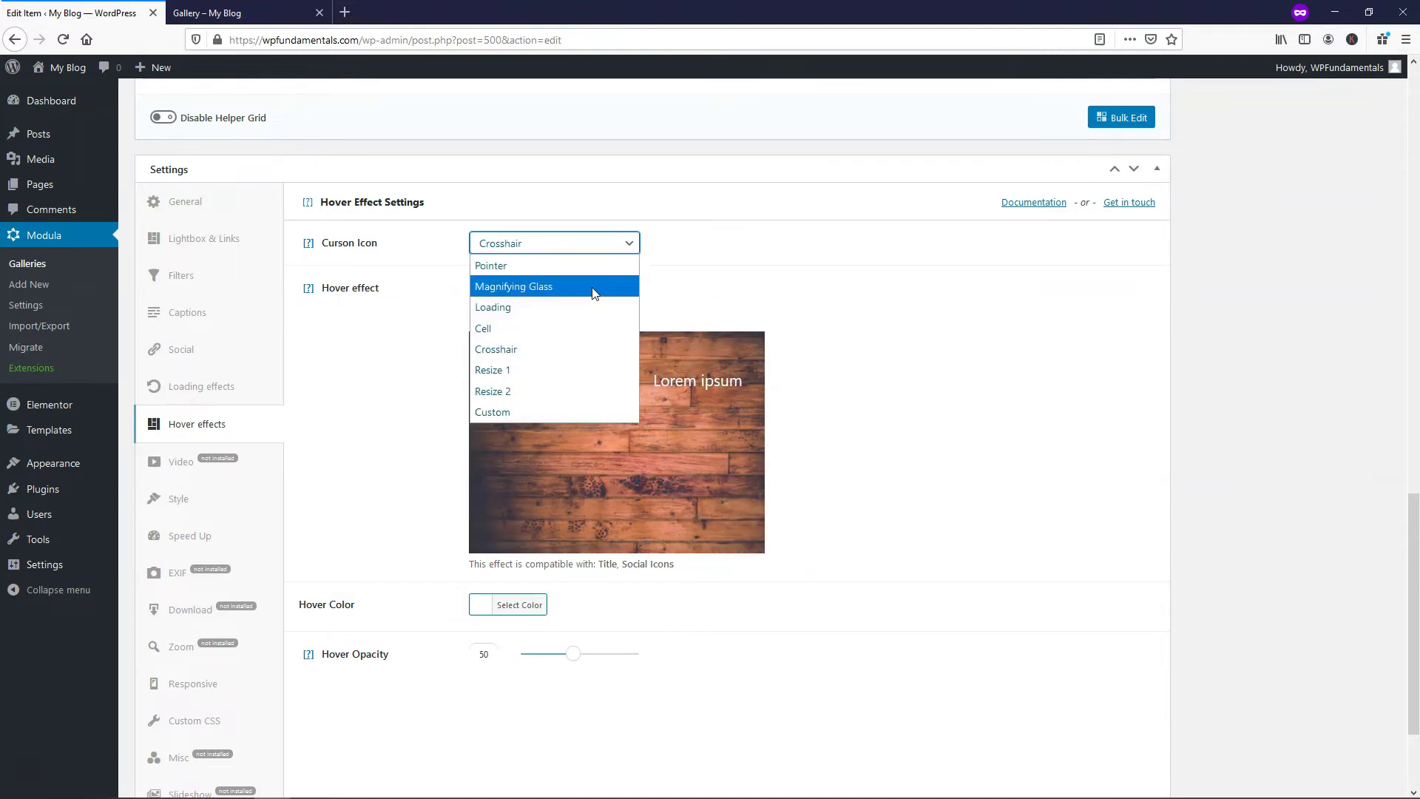
{"action": "left_click", "coordinate": [593, 294]}
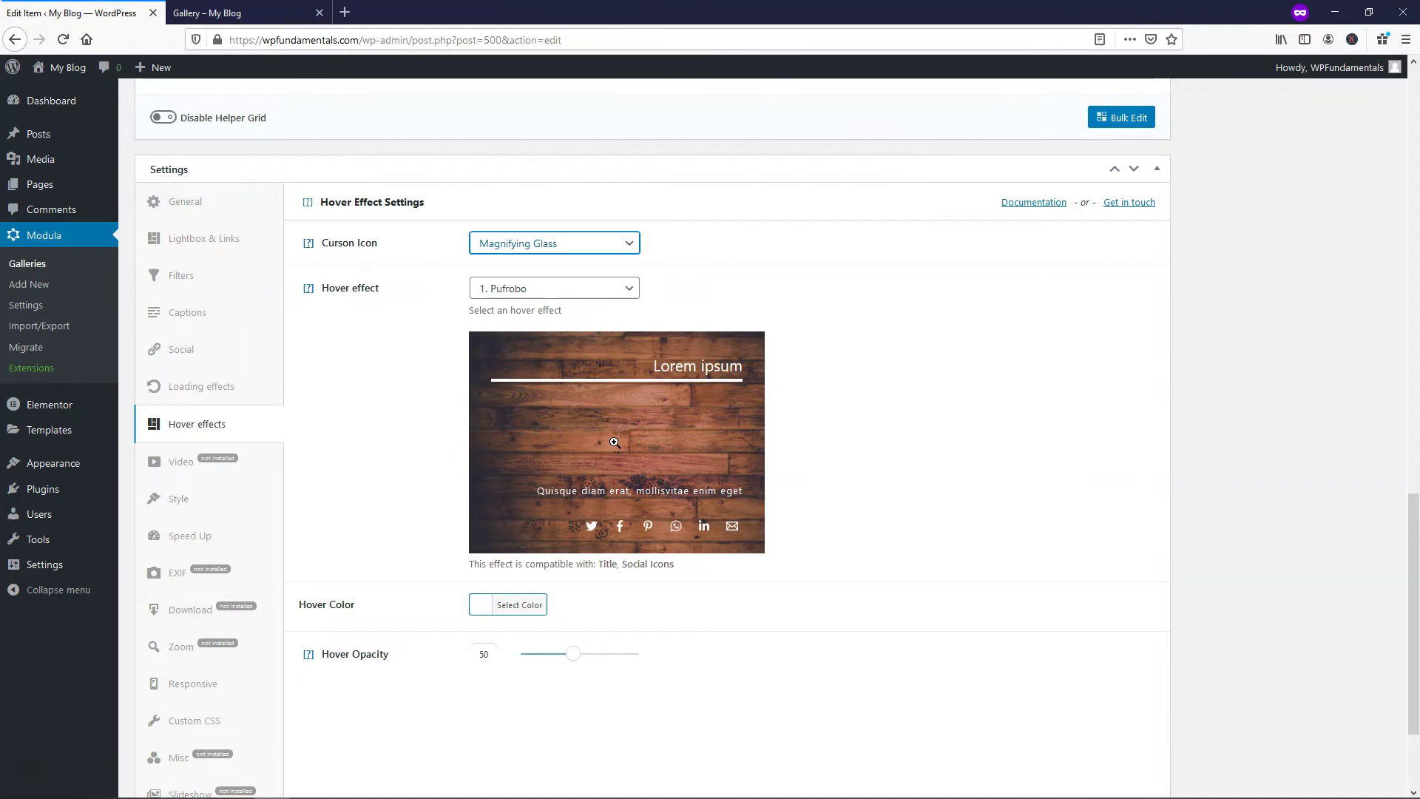
- Preview the Under Image and Fluid Up hover effects and set the gallery's hover effect to Hide
{"action": "left_click", "coordinate": [615, 294]}
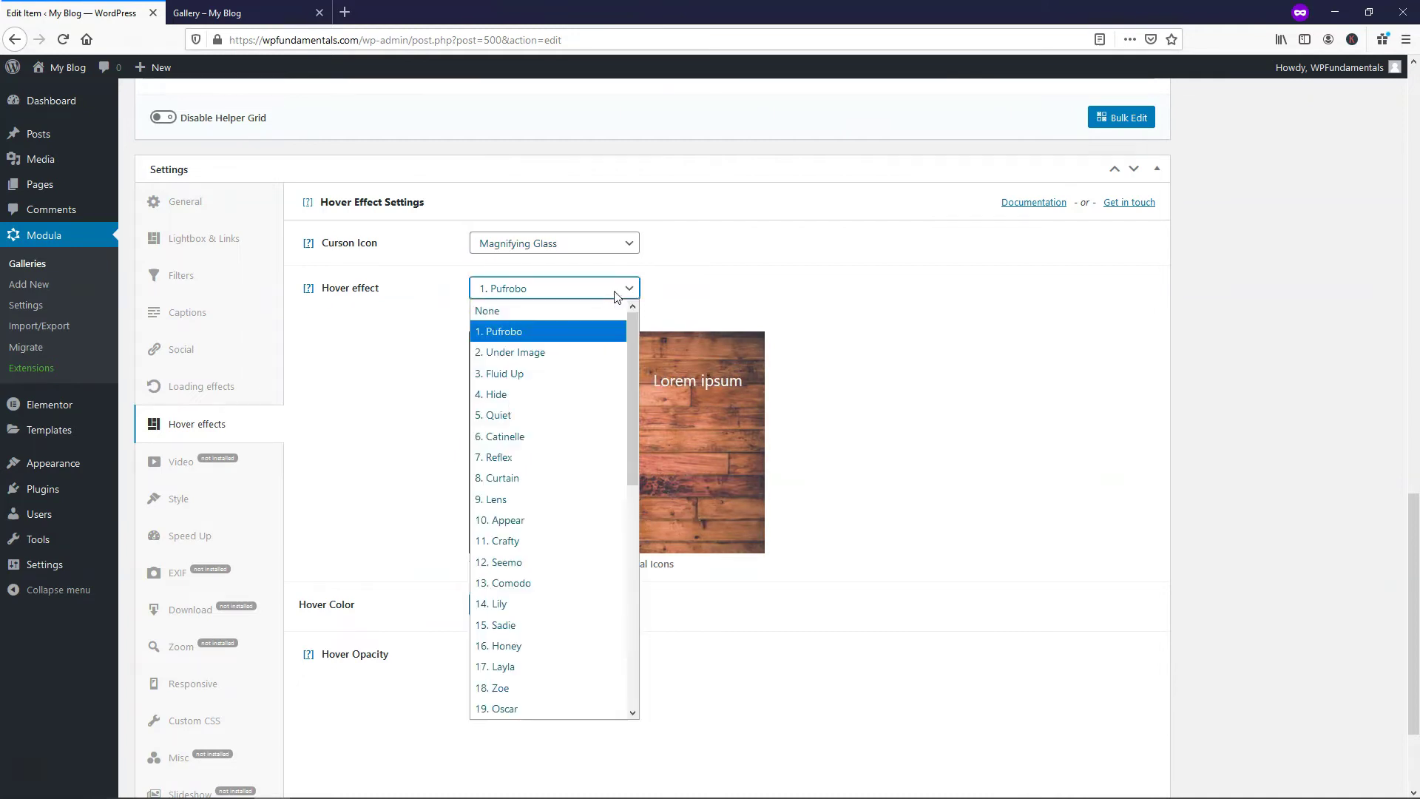
{"action": "left_click", "coordinate": [570, 353]}
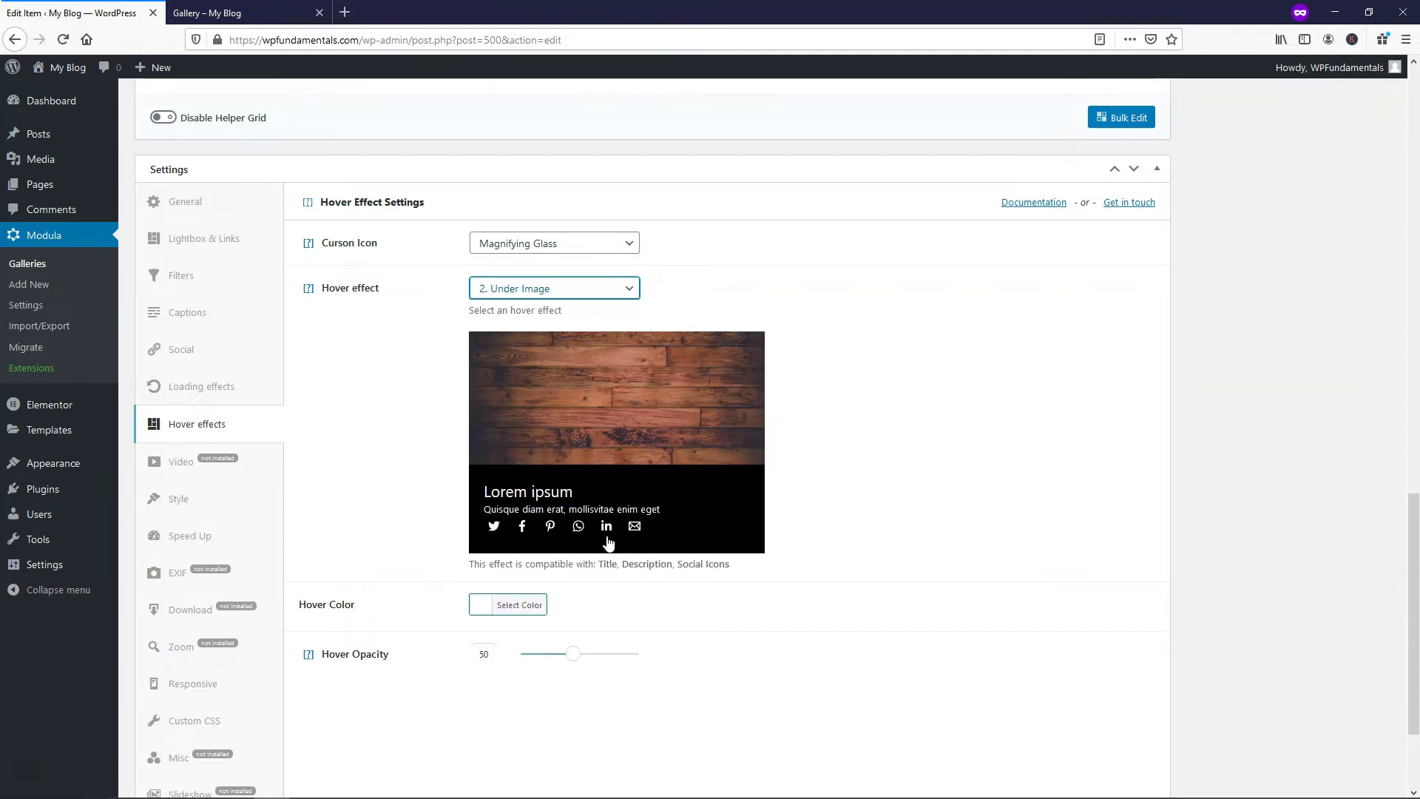
{"action": "left_click", "coordinate": [586, 294]}
{"action": "left_click", "coordinate": [566, 371]}
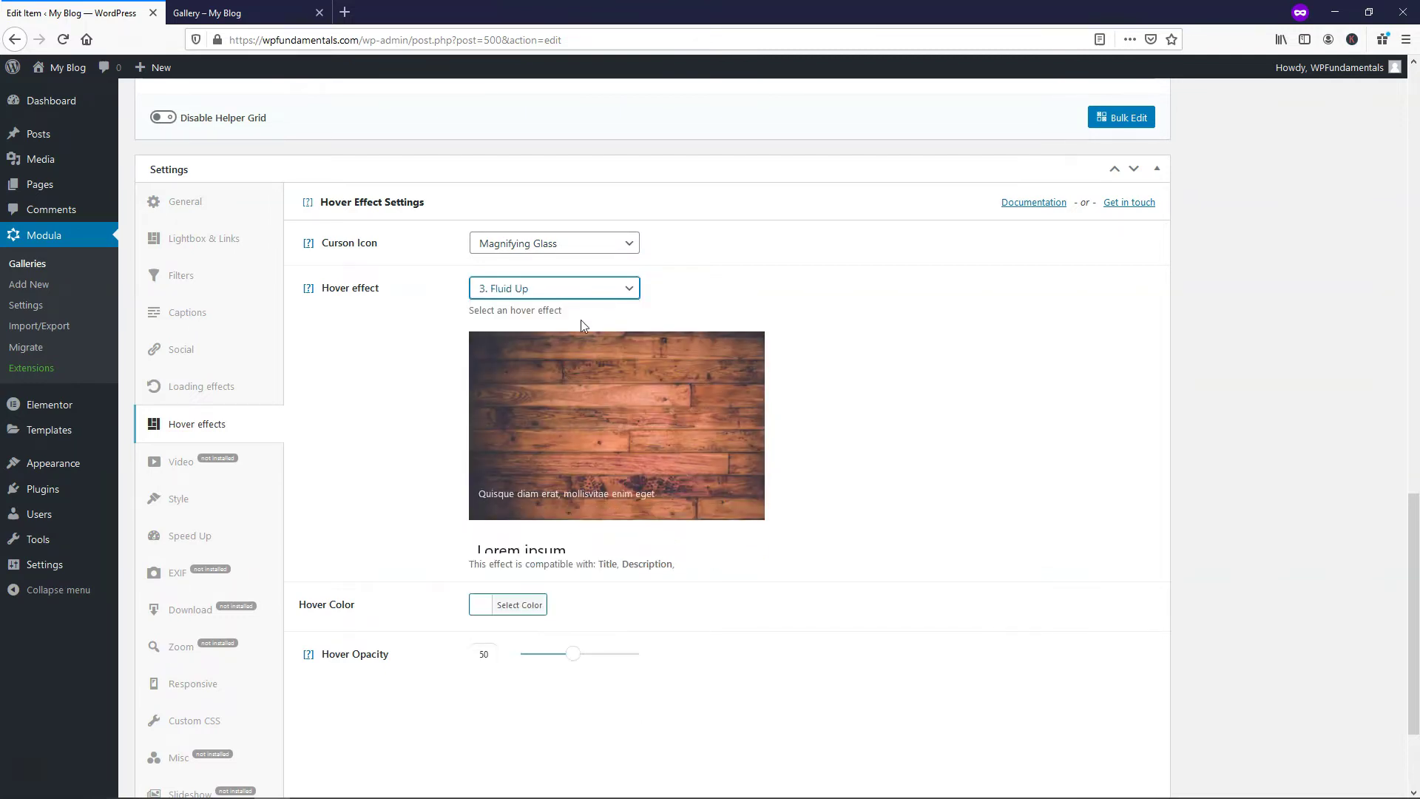
{"action": "mouse_move", "coordinate": [587, 387]}
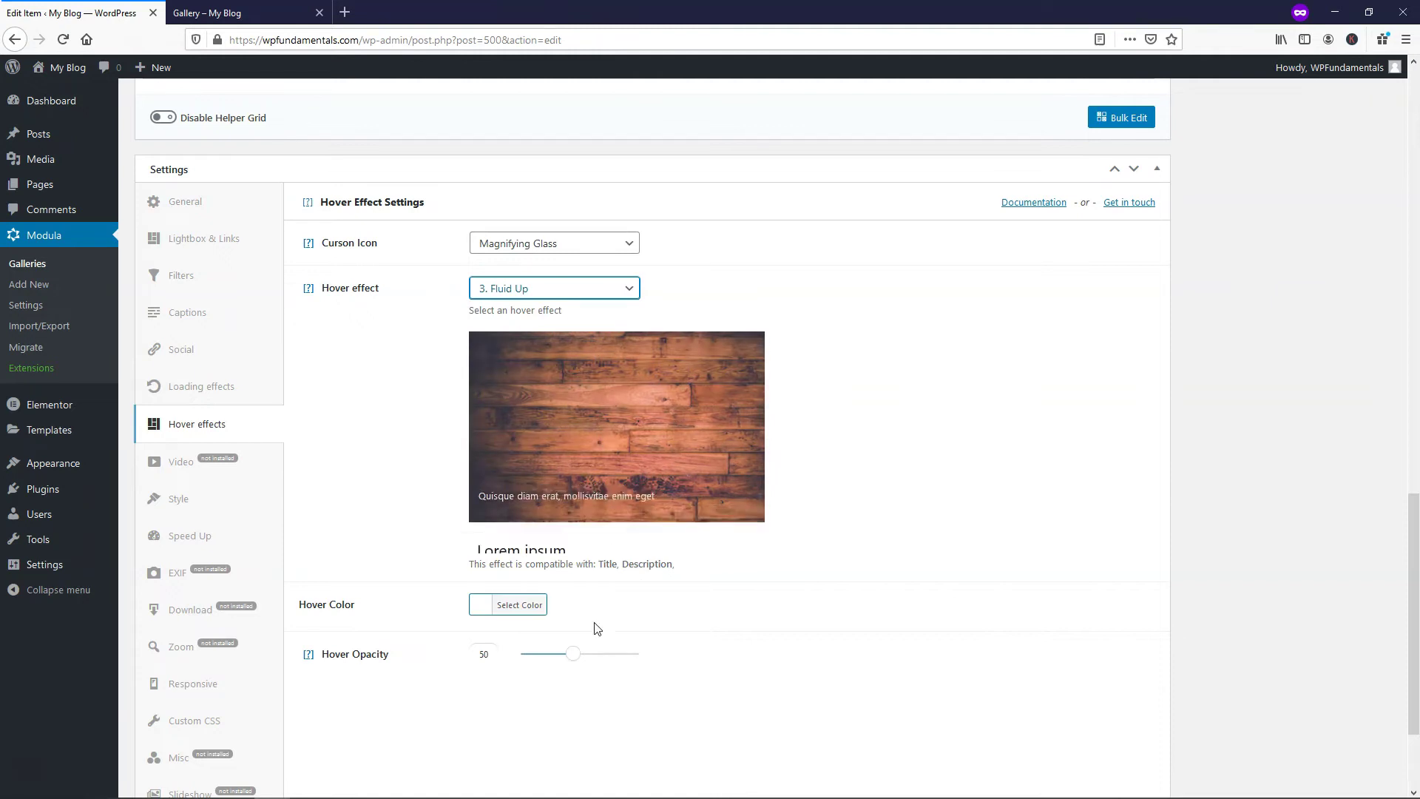
{"action": "left_click", "coordinate": [565, 288]}
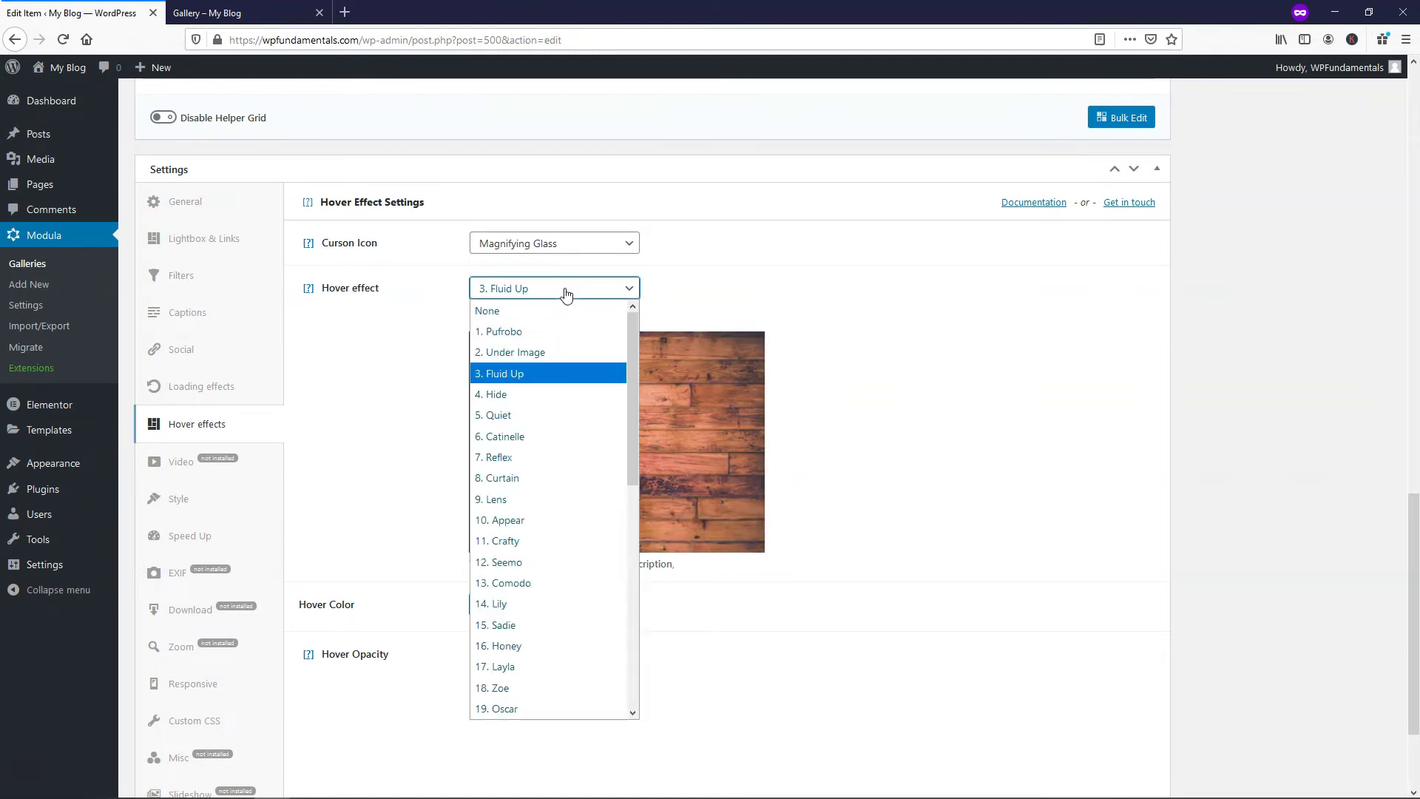
{"action": "left_click", "coordinate": [535, 398]}
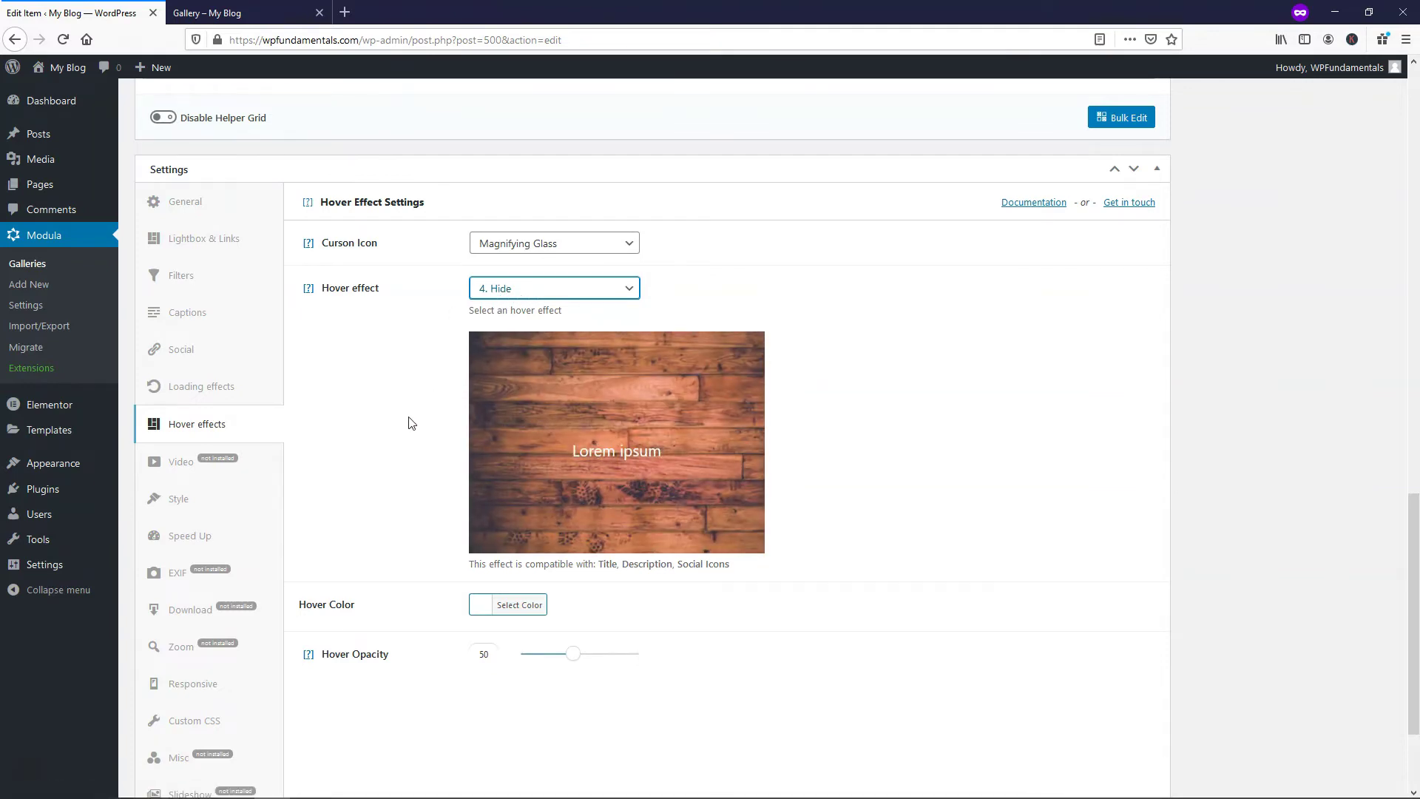
- Set the gallery's hover color to #4c4c4c, comparing with the current hover overlay on the live Gallery page, and update the gallery
{"action": "left_click", "coordinate": [477, 614]}
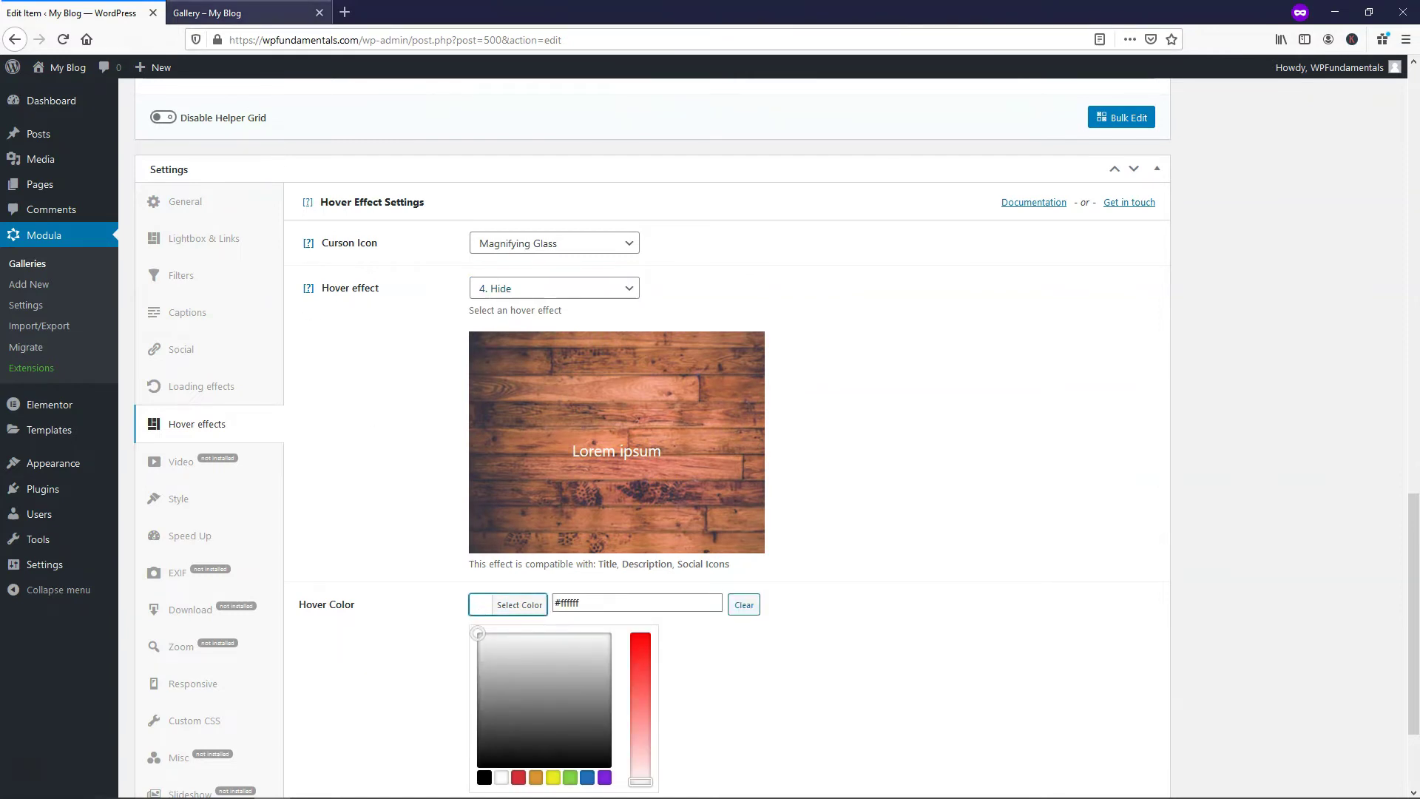
{"action": "left_click", "coordinate": [207, 13]}
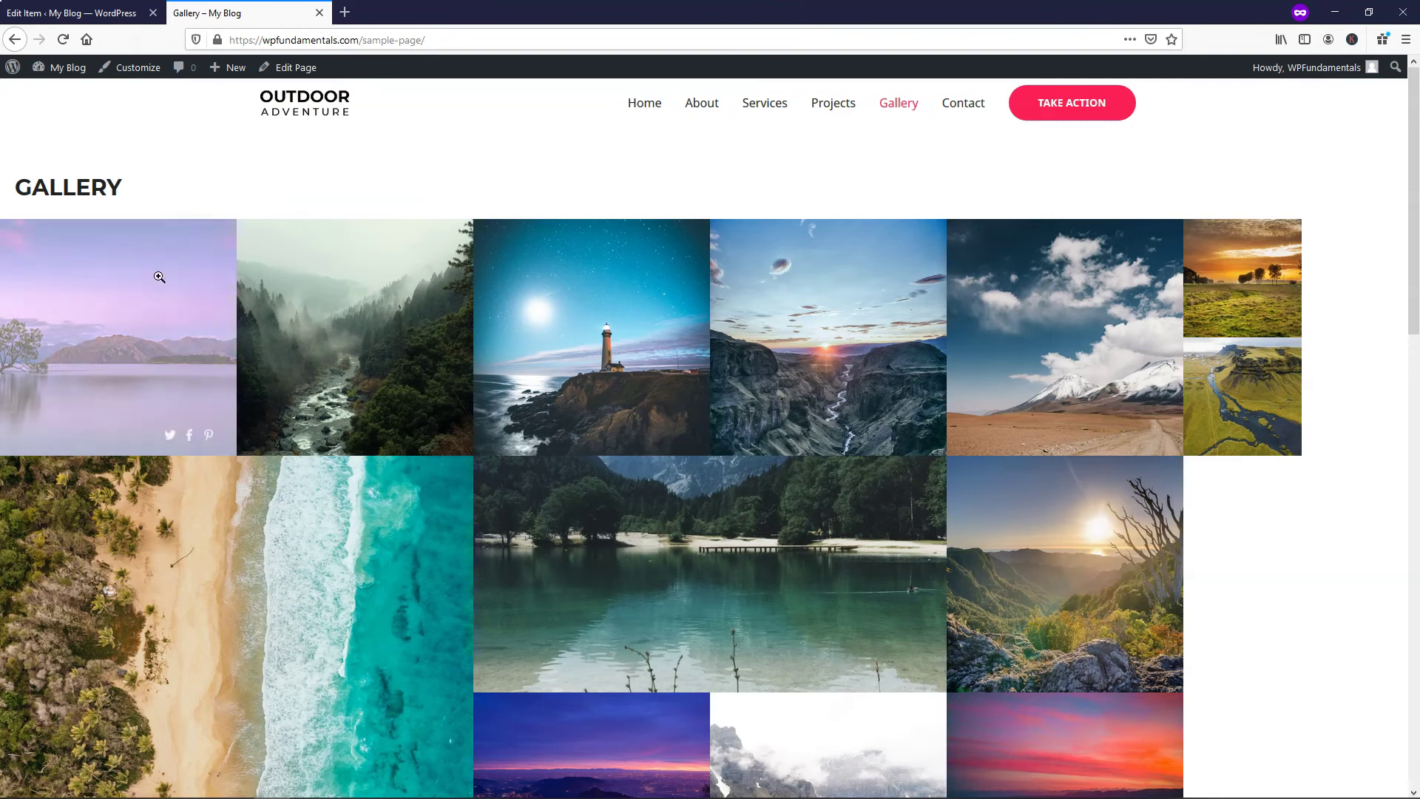
{"action": "mouse_move", "coordinate": [371, 319]}
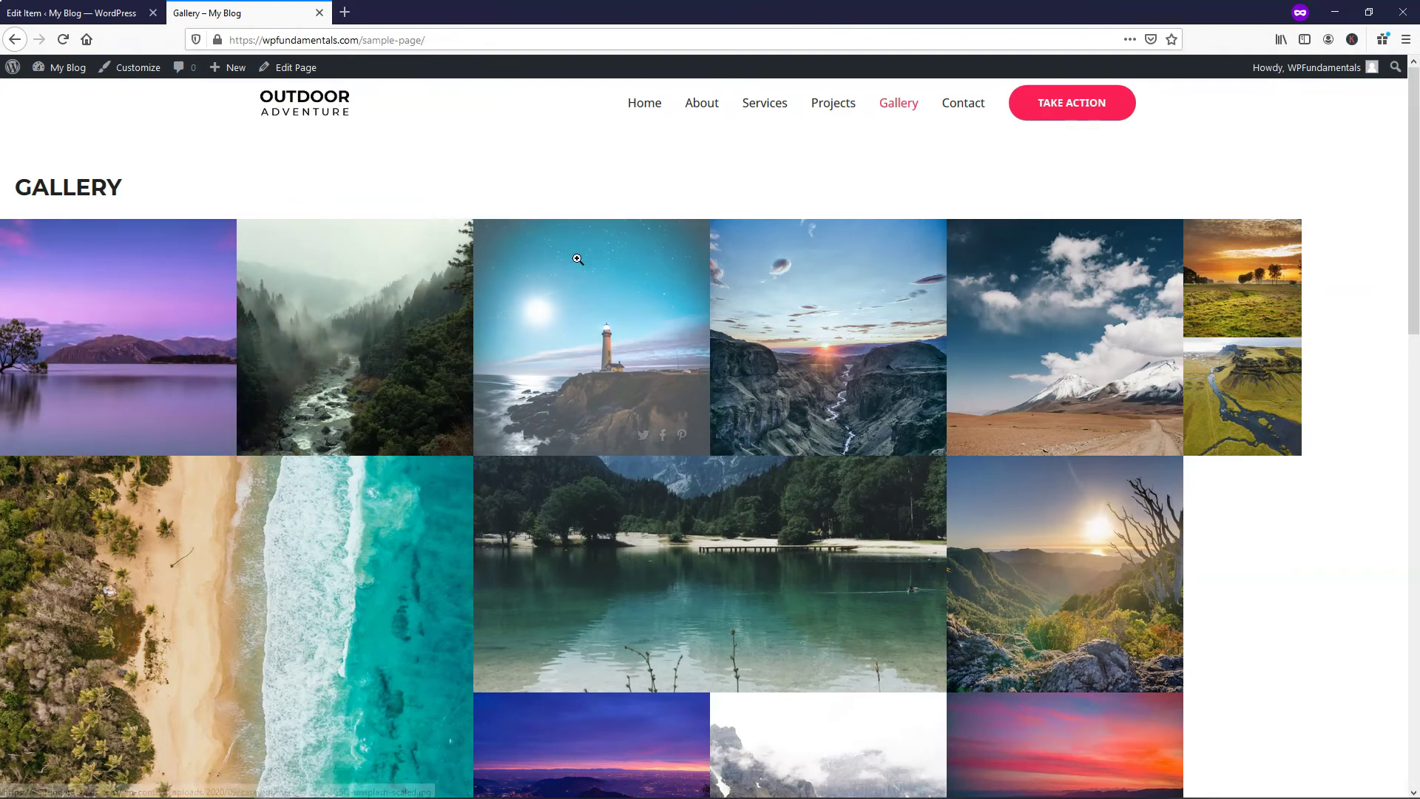
{"action": "left_click", "coordinate": [73, 13]}
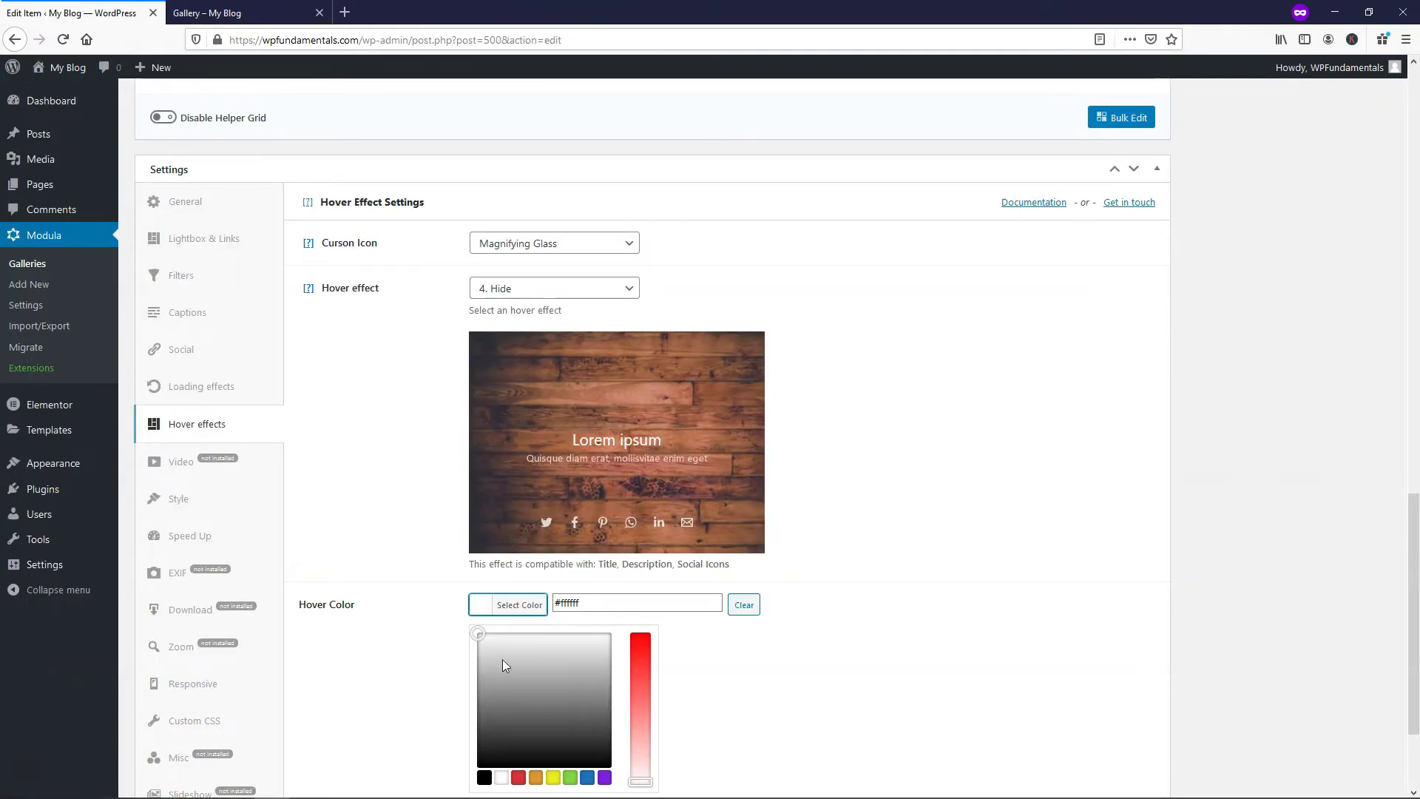
{"action": "left_click_drag", "start_coordinate": [476, 635], "coordinate": [472, 730]}
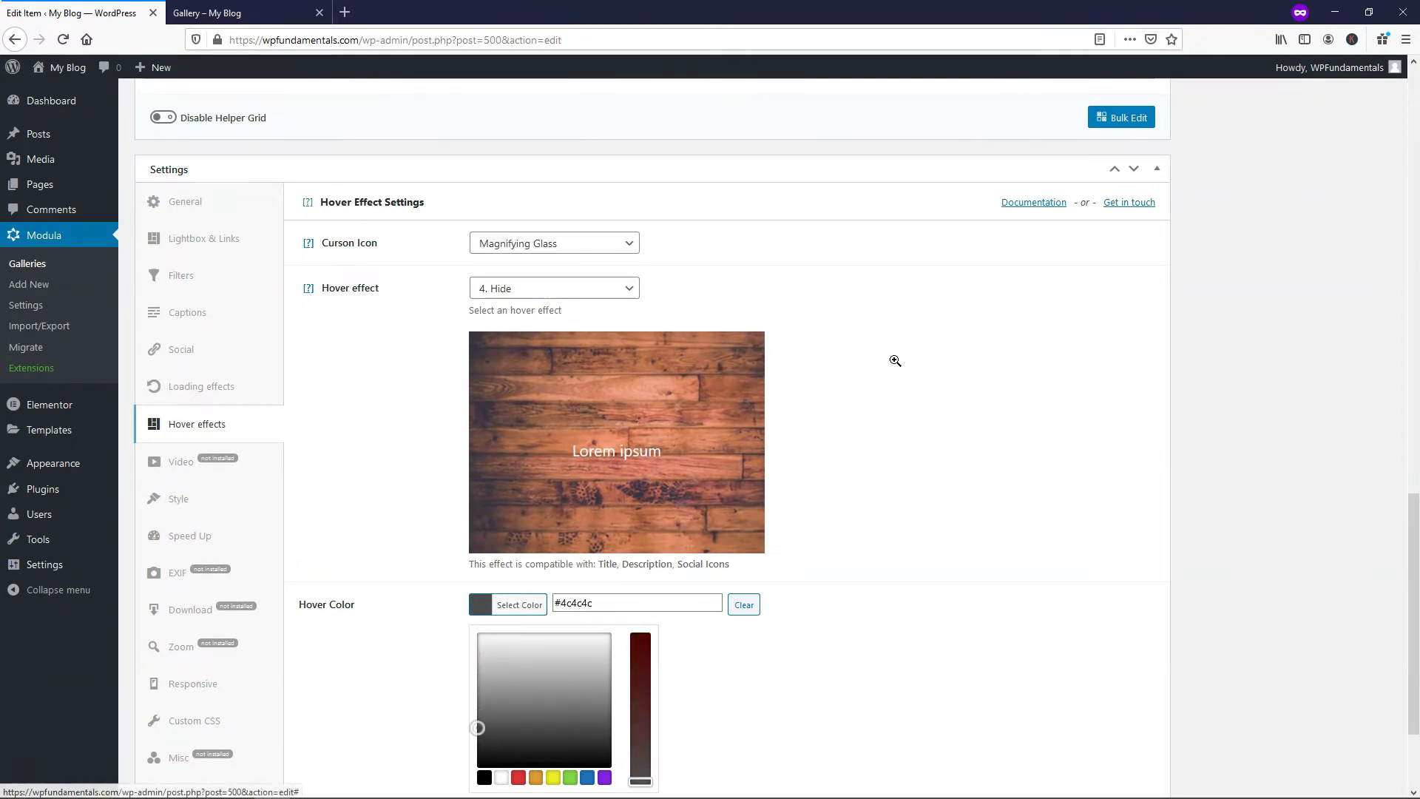
{"action": "scroll", "coordinate": [1080, 425], "scroll_direction": "up", "scroll_amount": 1}
{"action": "scroll", "coordinate": [1080, 425], "scroll_direction": "up", "scroll_amount": 15}
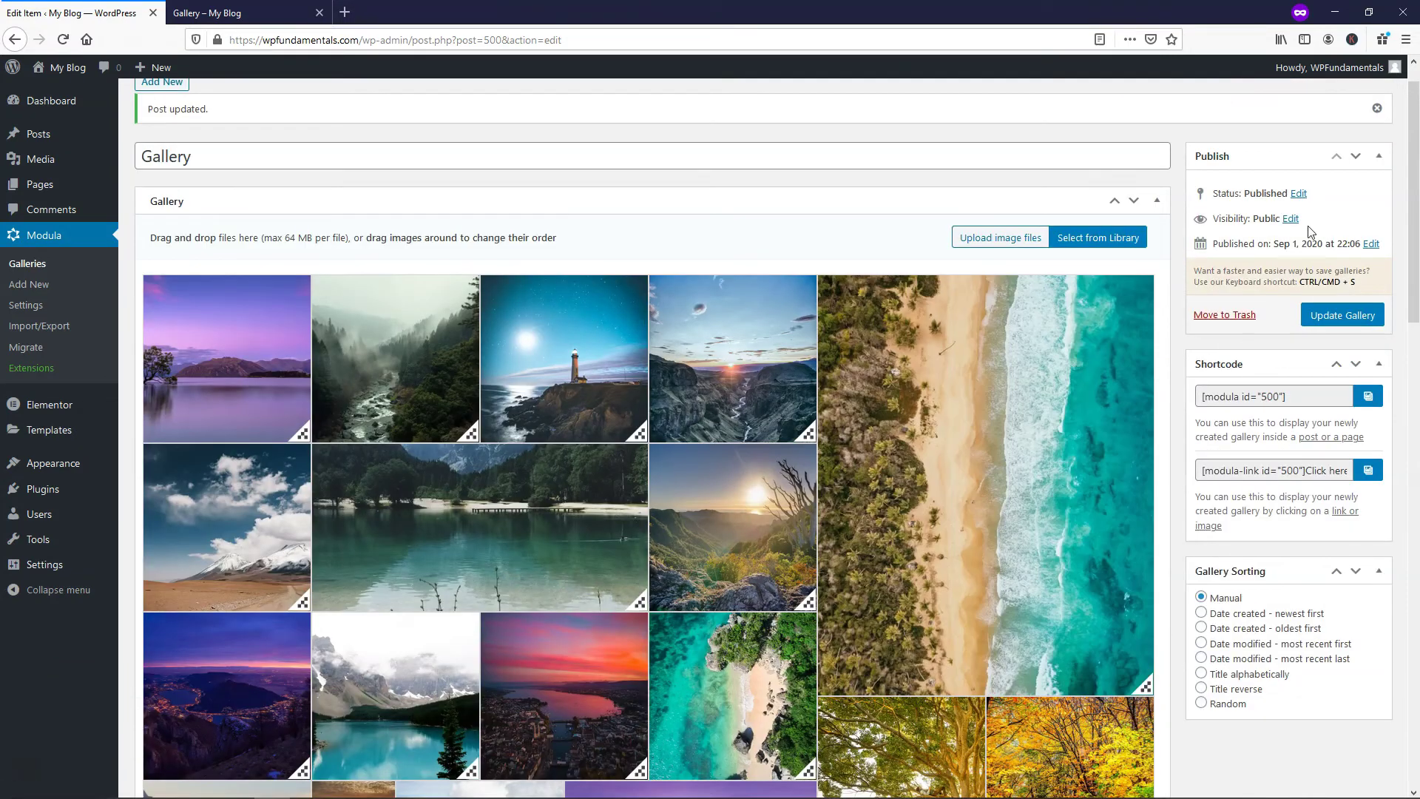
{"action": "left_click", "coordinate": [1343, 315]}
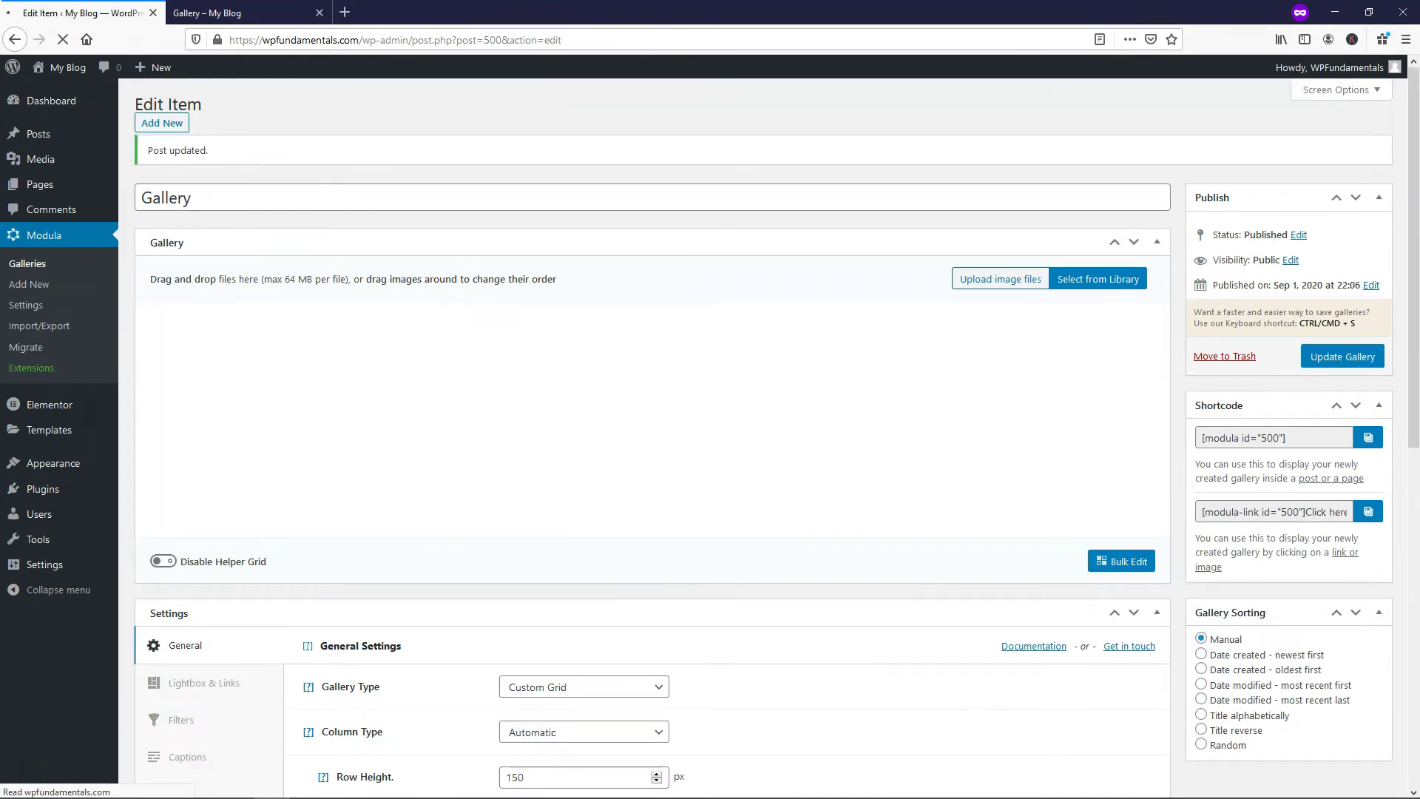
- Reload the live Gallery page and examine the hover overlay and social icons on several images
{"action": "left_click", "coordinate": [215, 13]}
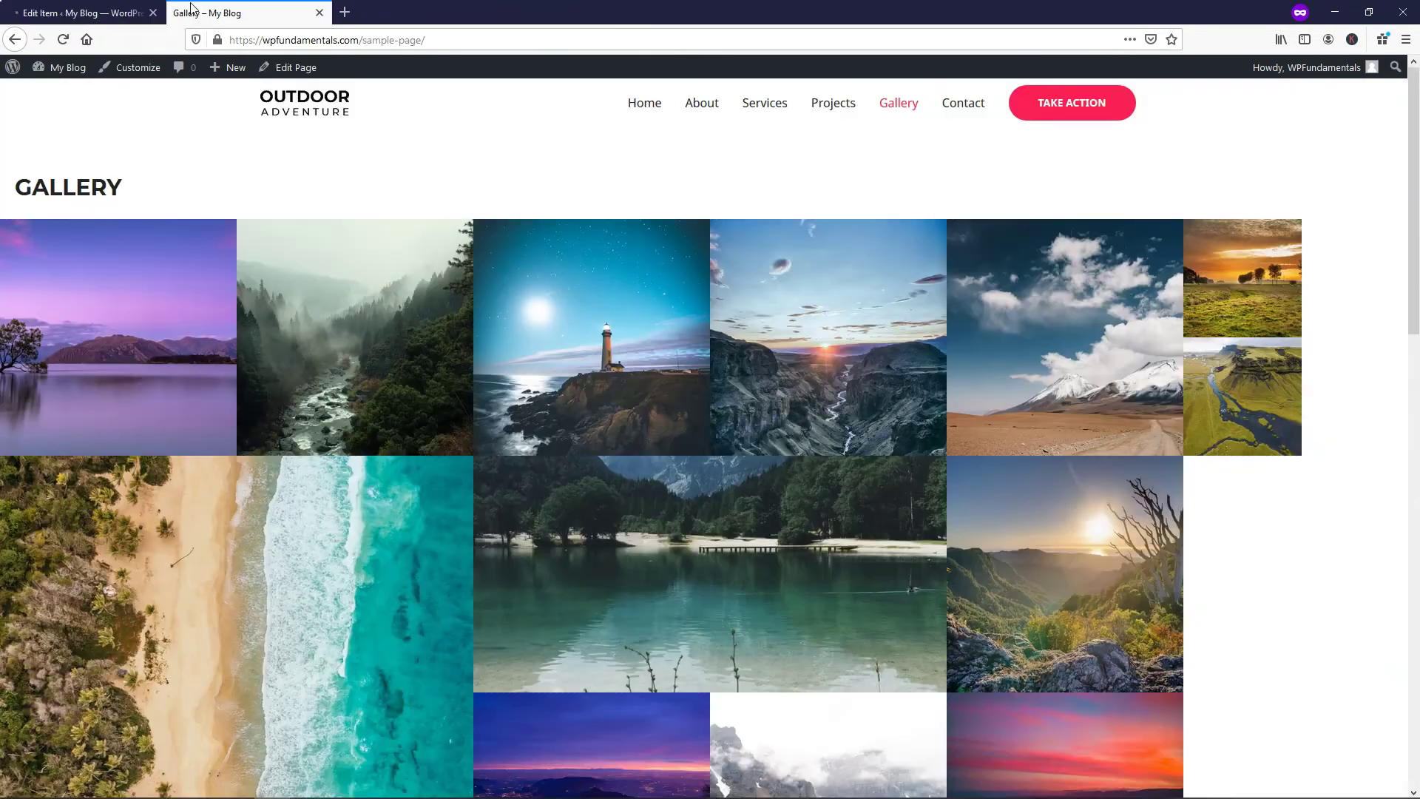
{"action": "left_click", "coordinate": [63, 40]}
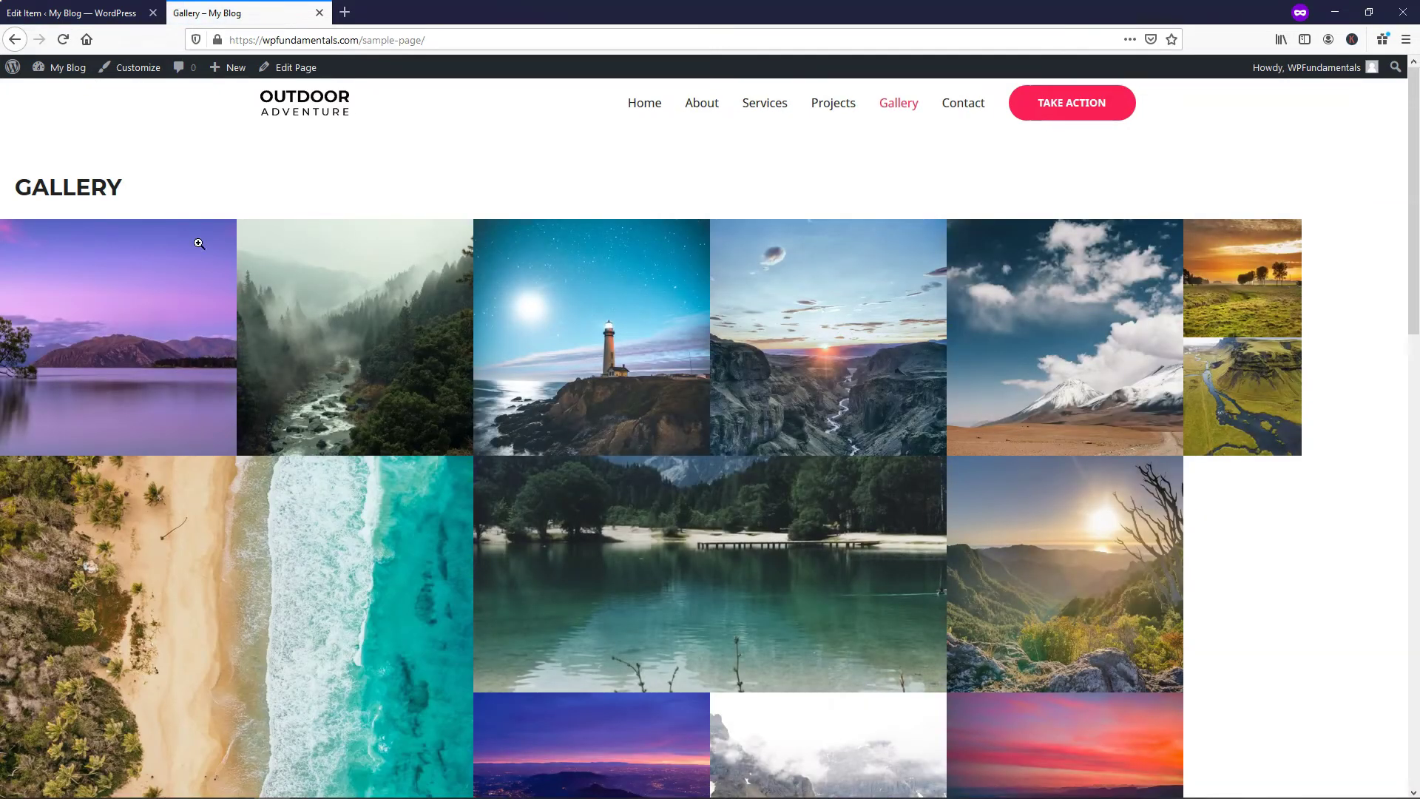
{"action": "mouse_move", "coordinate": [140, 362]}
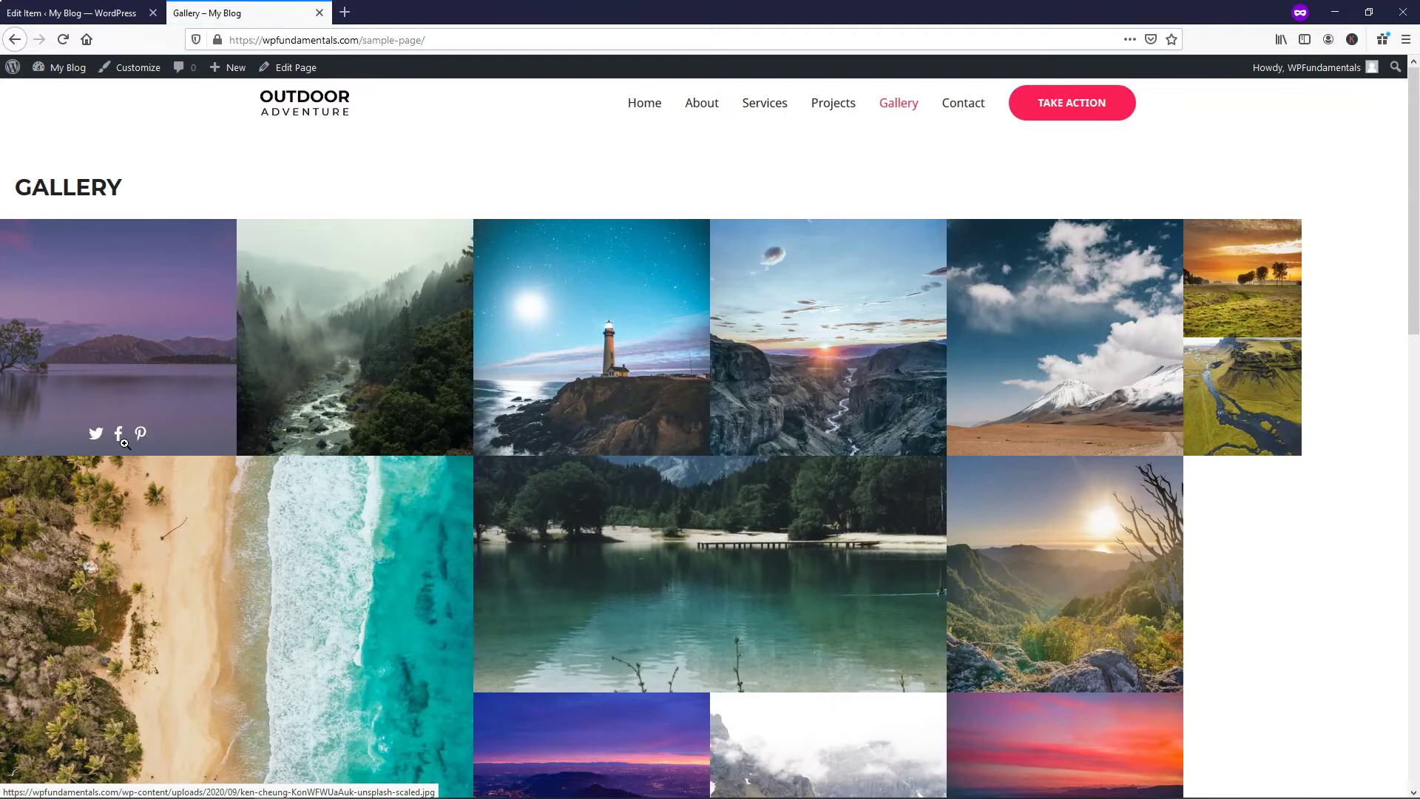
{"action": "mouse_move", "coordinate": [361, 361]}
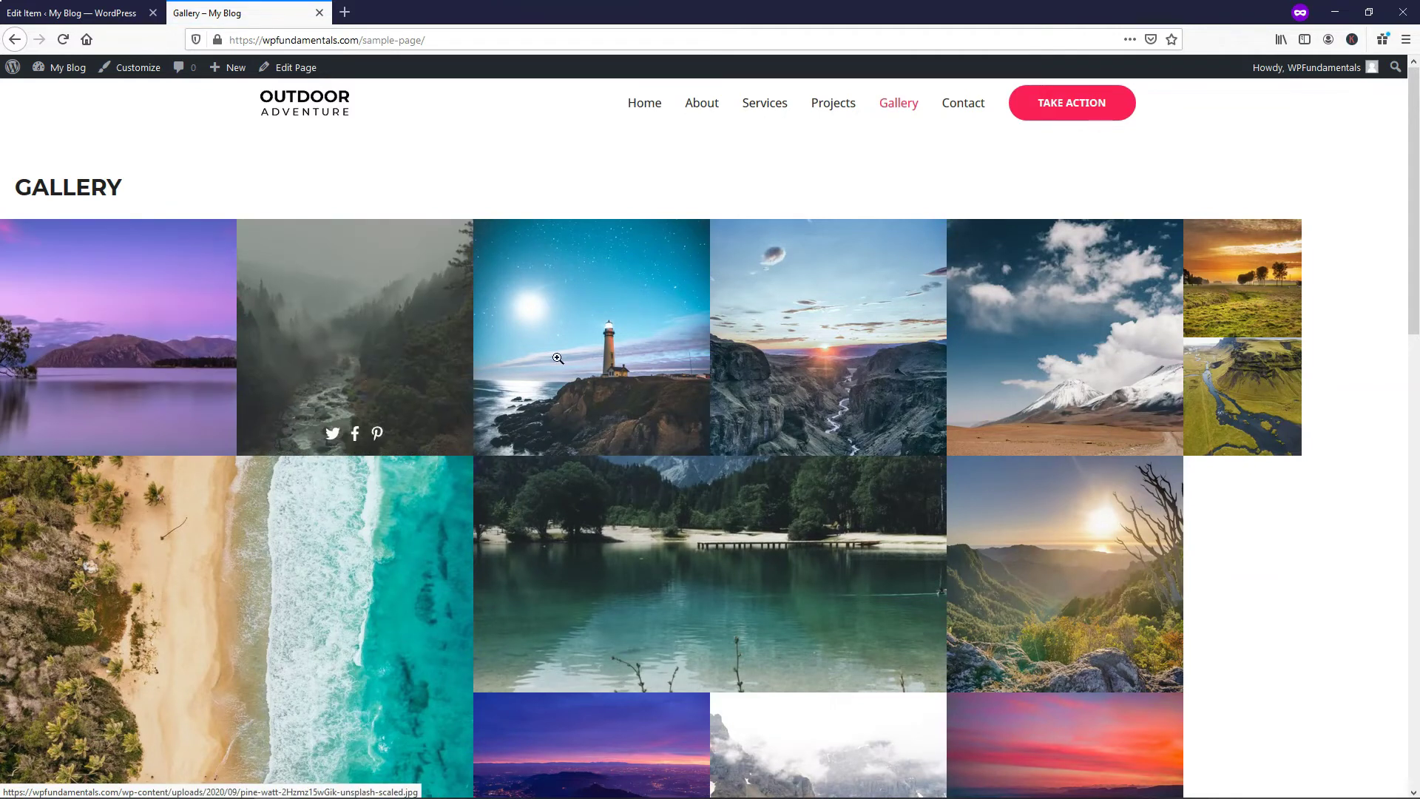
{"action": "mouse_move", "coordinate": [882, 383]}
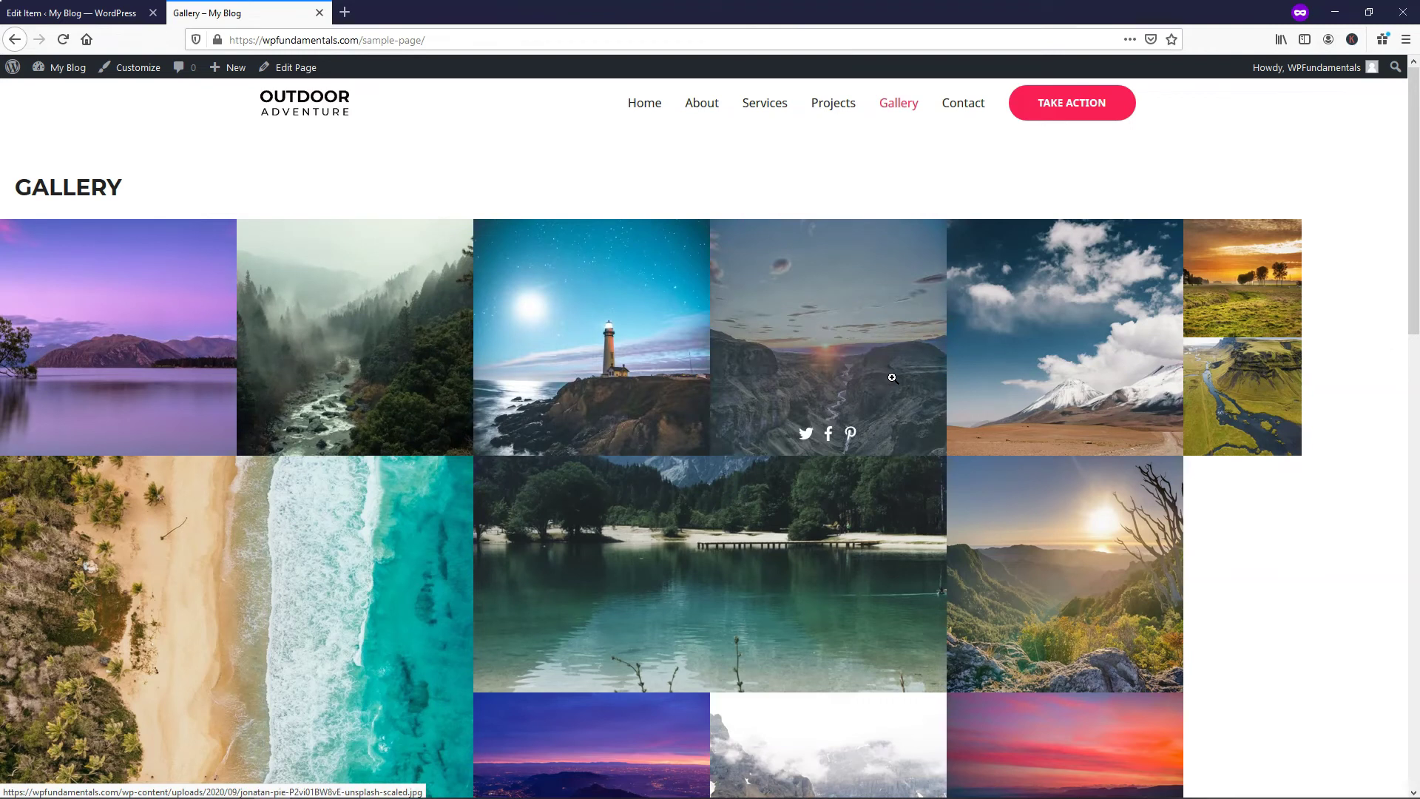
{"action": "mouse_move", "coordinate": [1026, 363]}
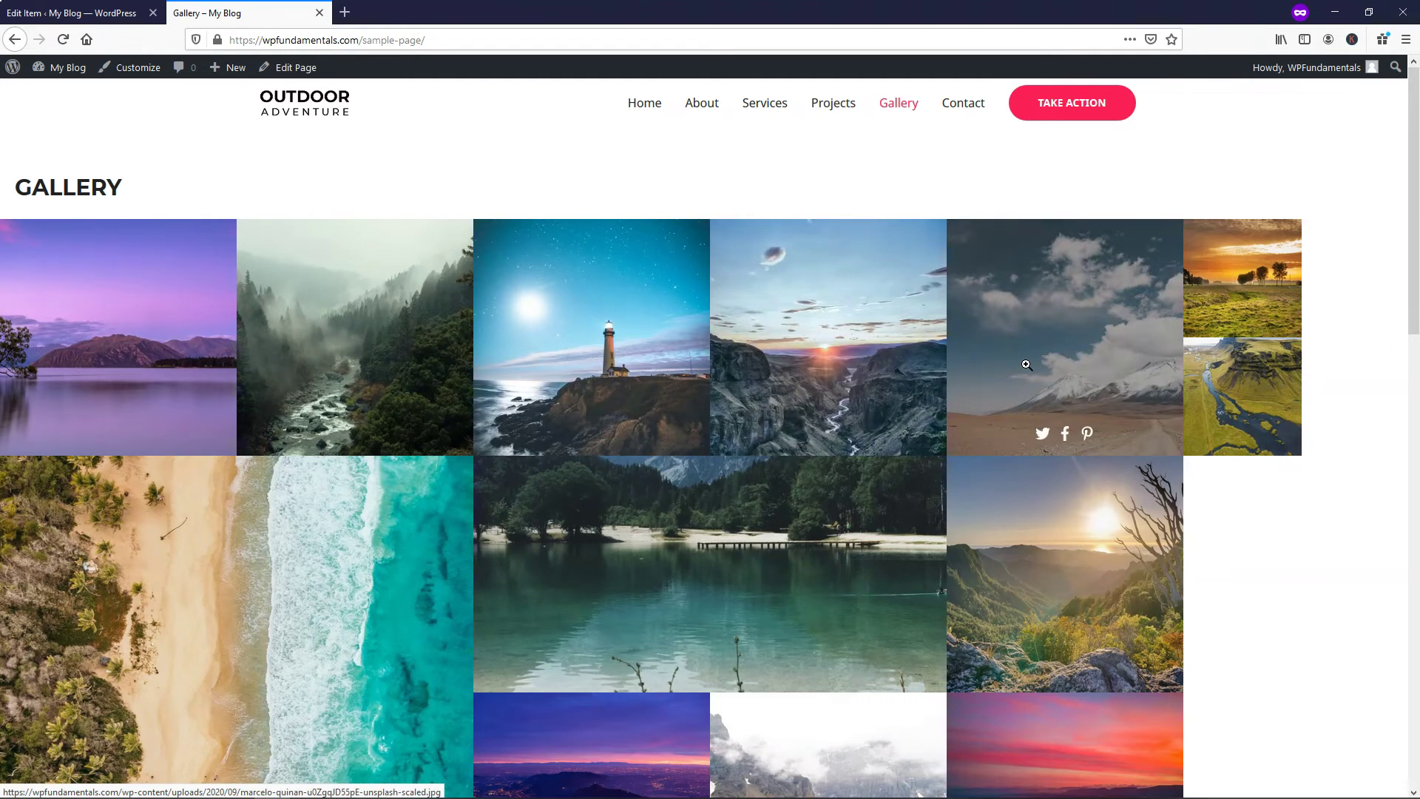
{"action": "mouse_move", "coordinate": [659, 598]}
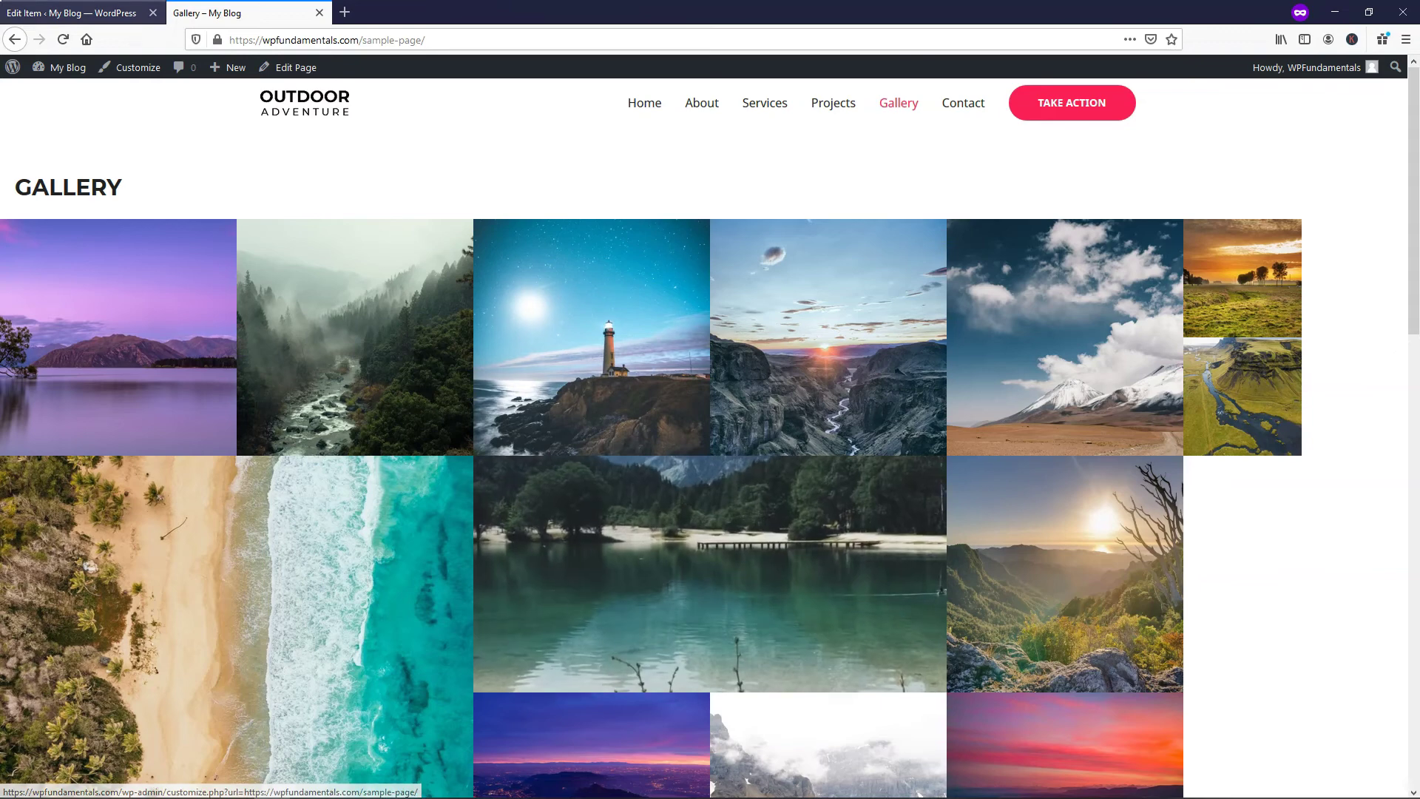
- Return to the gallery editor and open the gallery's responsive settings
{"action": "left_click", "coordinate": [81, 13]}
{"action": "scroll", "coordinate": [557, 267], "scroll_direction": "down", "scroll_amount": 12}
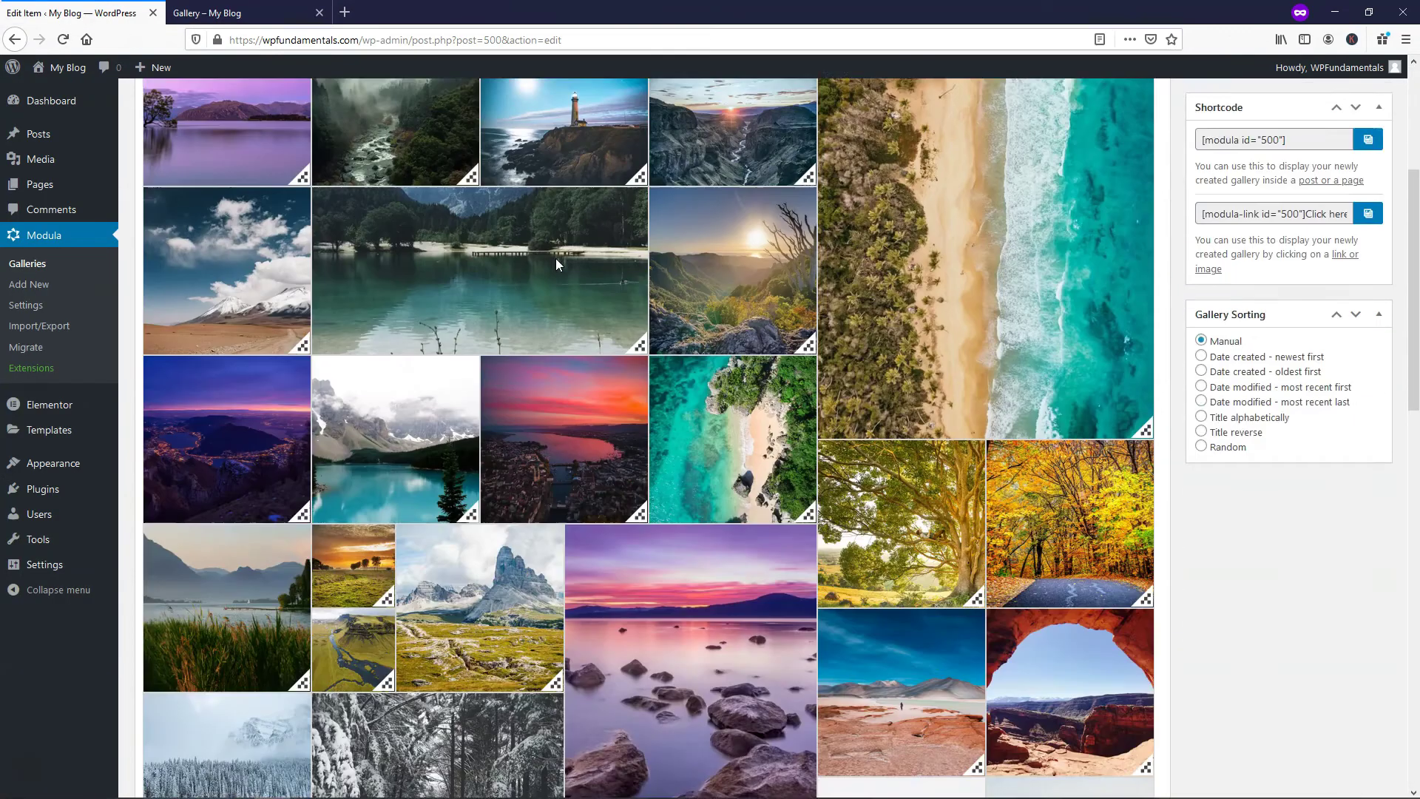
{"action": "scroll", "coordinate": [558, 265], "scroll_direction": "down", "scroll_amount": 1}
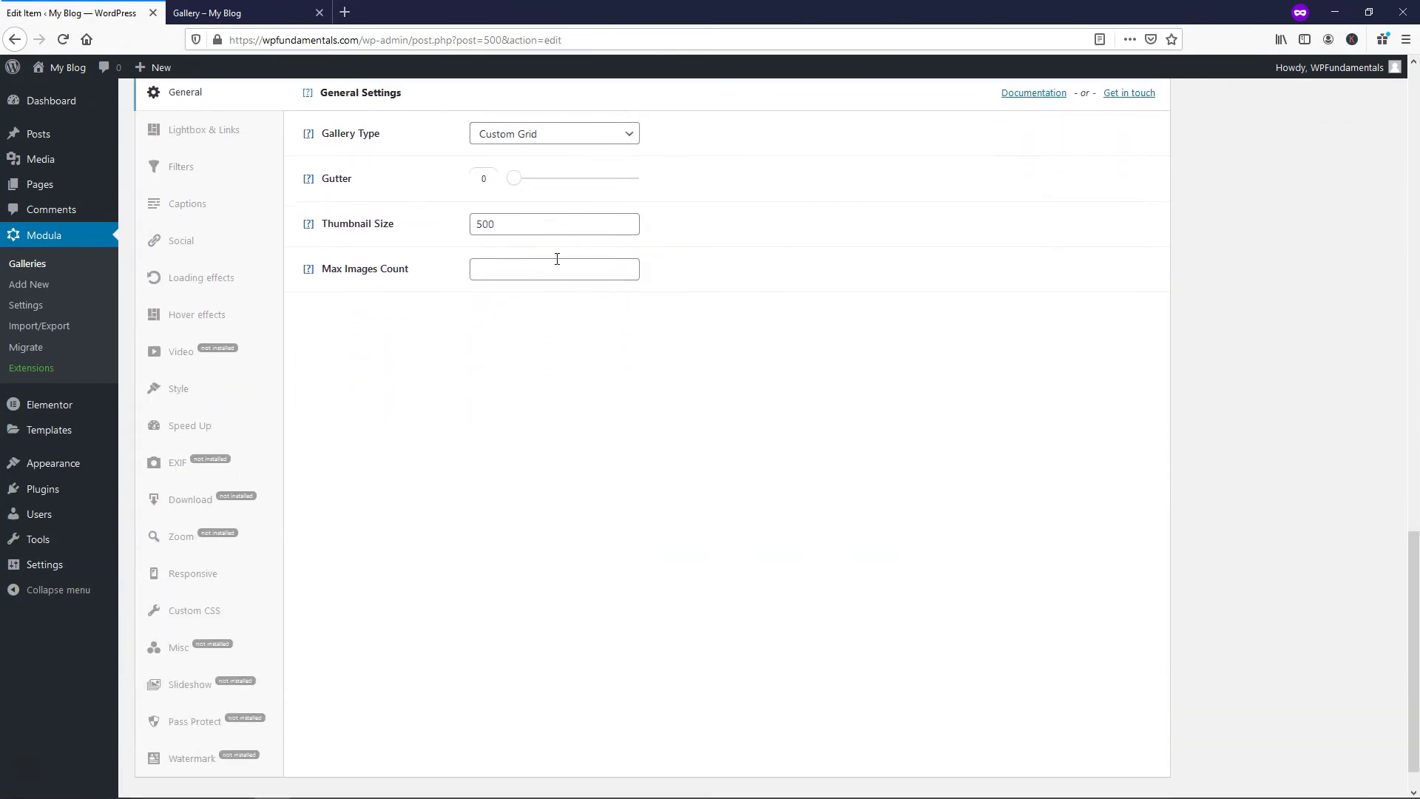
{"action": "left_click", "coordinate": [206, 583]}
{"action": "scroll", "coordinate": [588, 420], "scroll_direction": "up", "scroll_amount": 3}
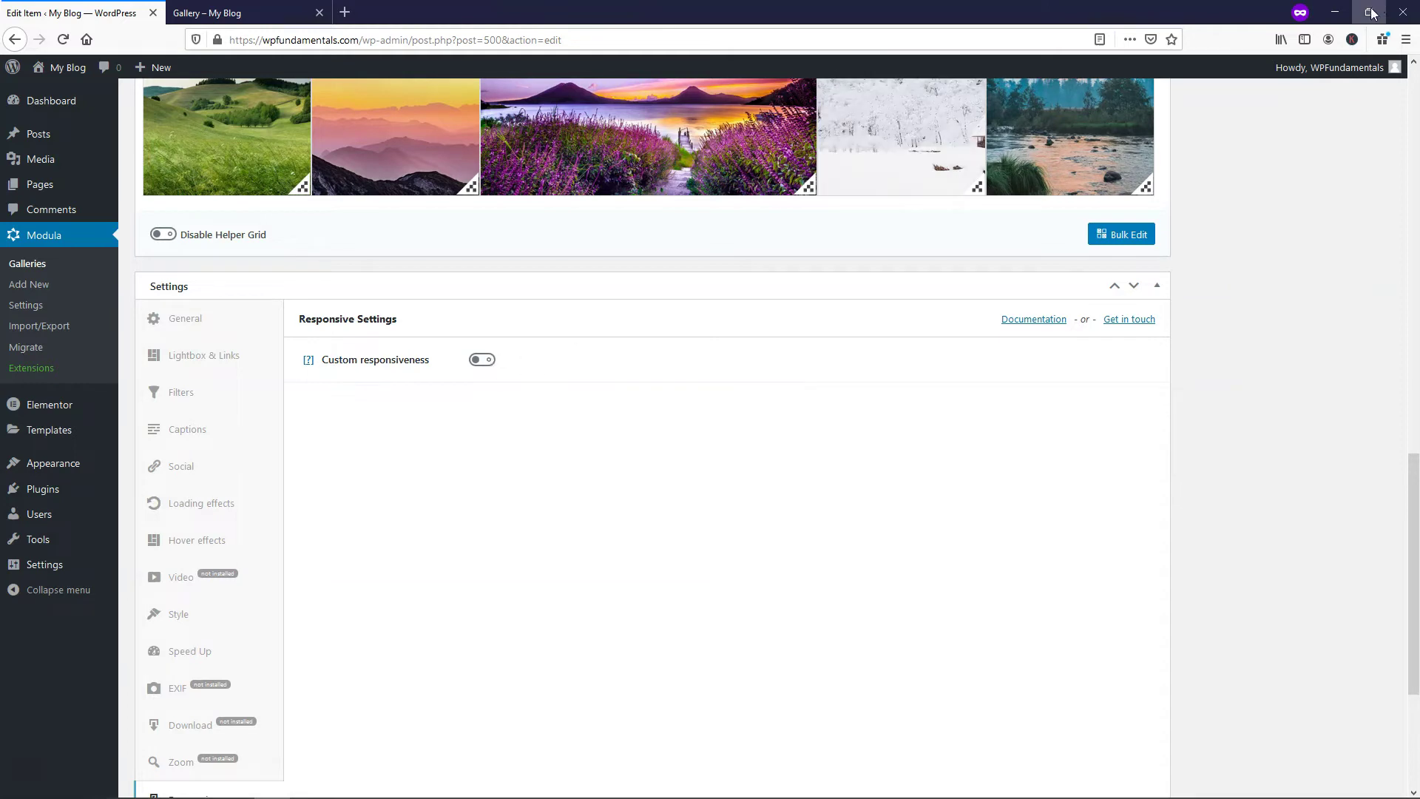
- Check how the live Gallery page's grid adapts by narrowing the browser window to phone width, widening it in stages and maximizing it
{"action": "left_click", "coordinate": [215, 13]}
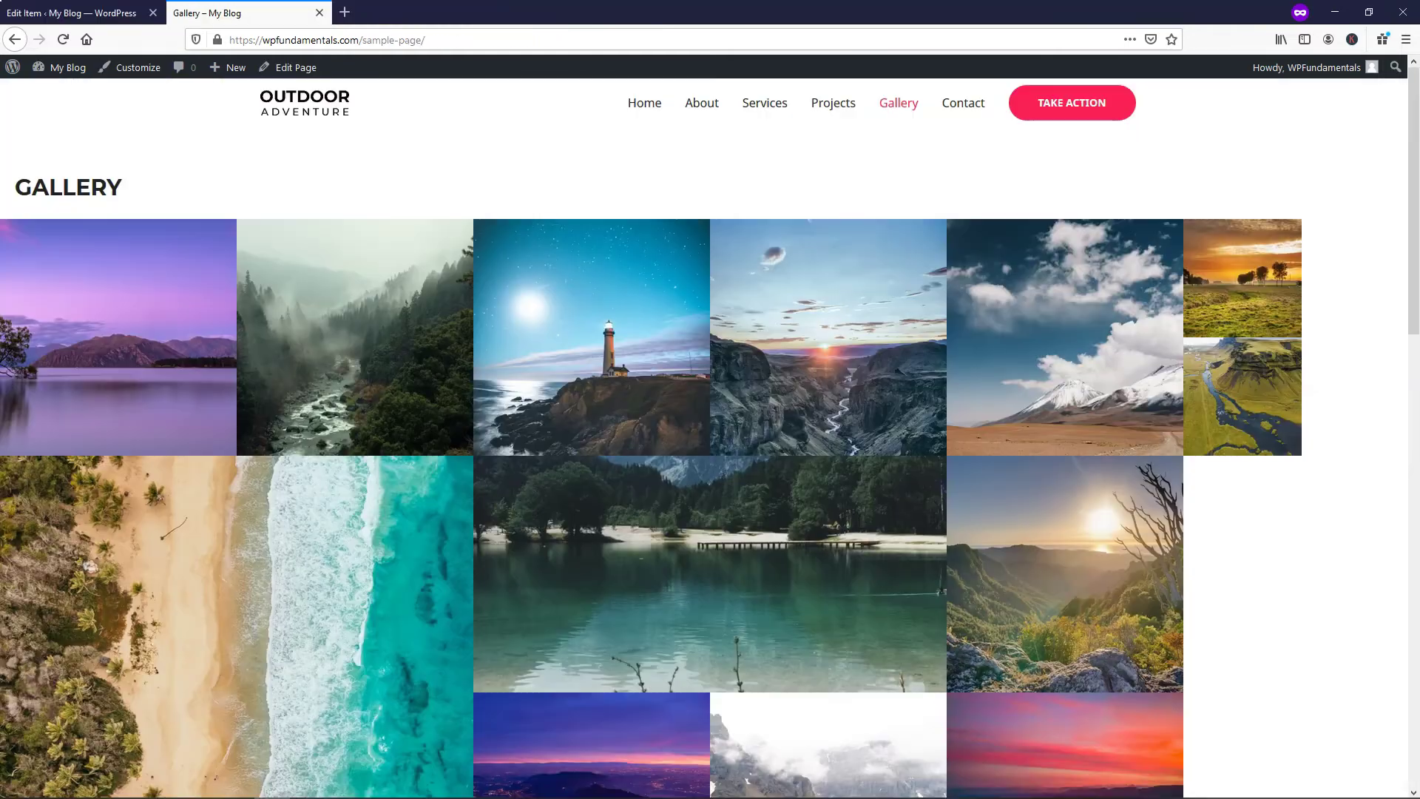
{"action": "left_click", "coordinate": [1368, 12]}
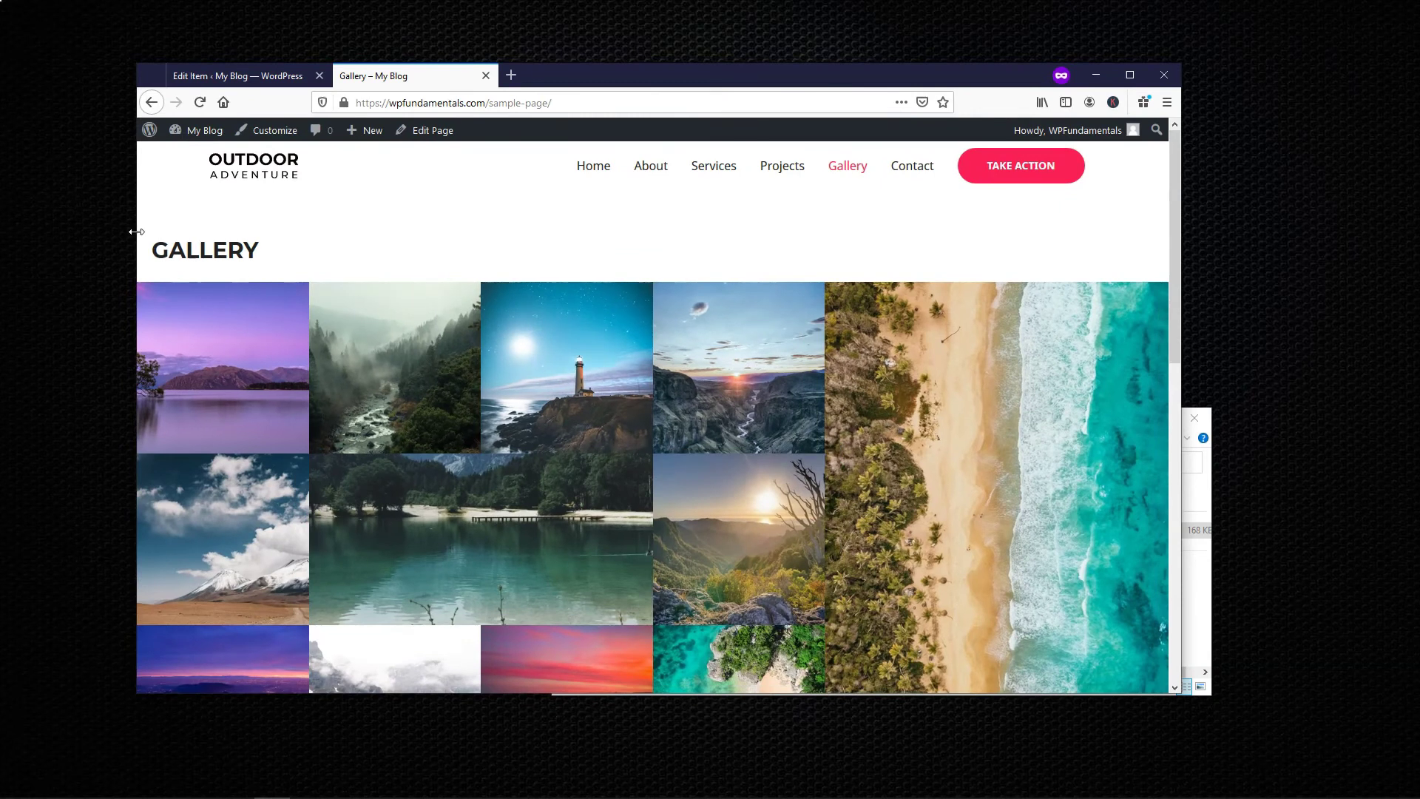
{"action": "left_click_drag", "start_coordinate": [135, 231], "coordinate": [841, 236]}
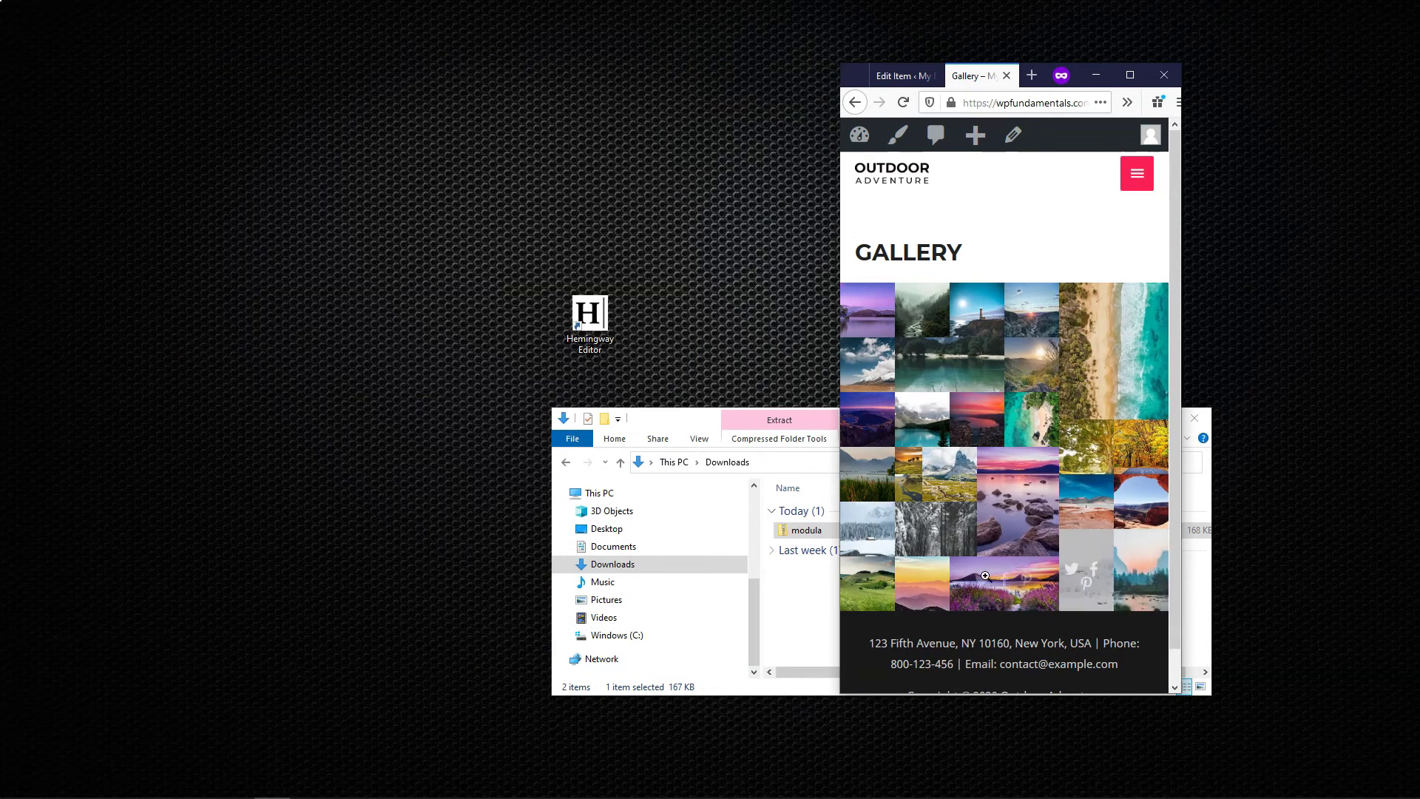
{"action": "left_click_drag", "start_coordinate": [837, 256], "coordinate": [563, 260]}
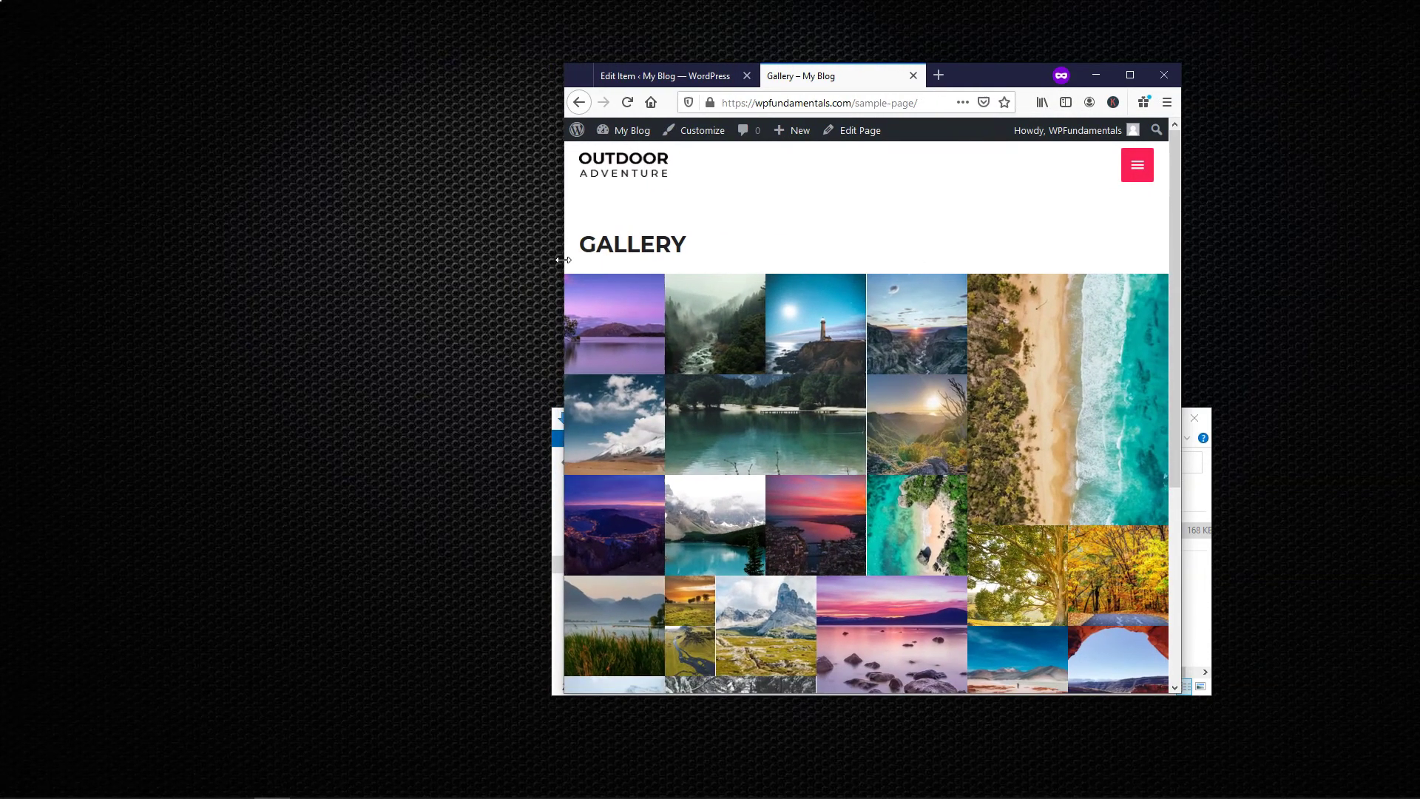
{"action": "left_click_drag", "start_coordinate": [563, 259], "coordinate": [255, 268]}
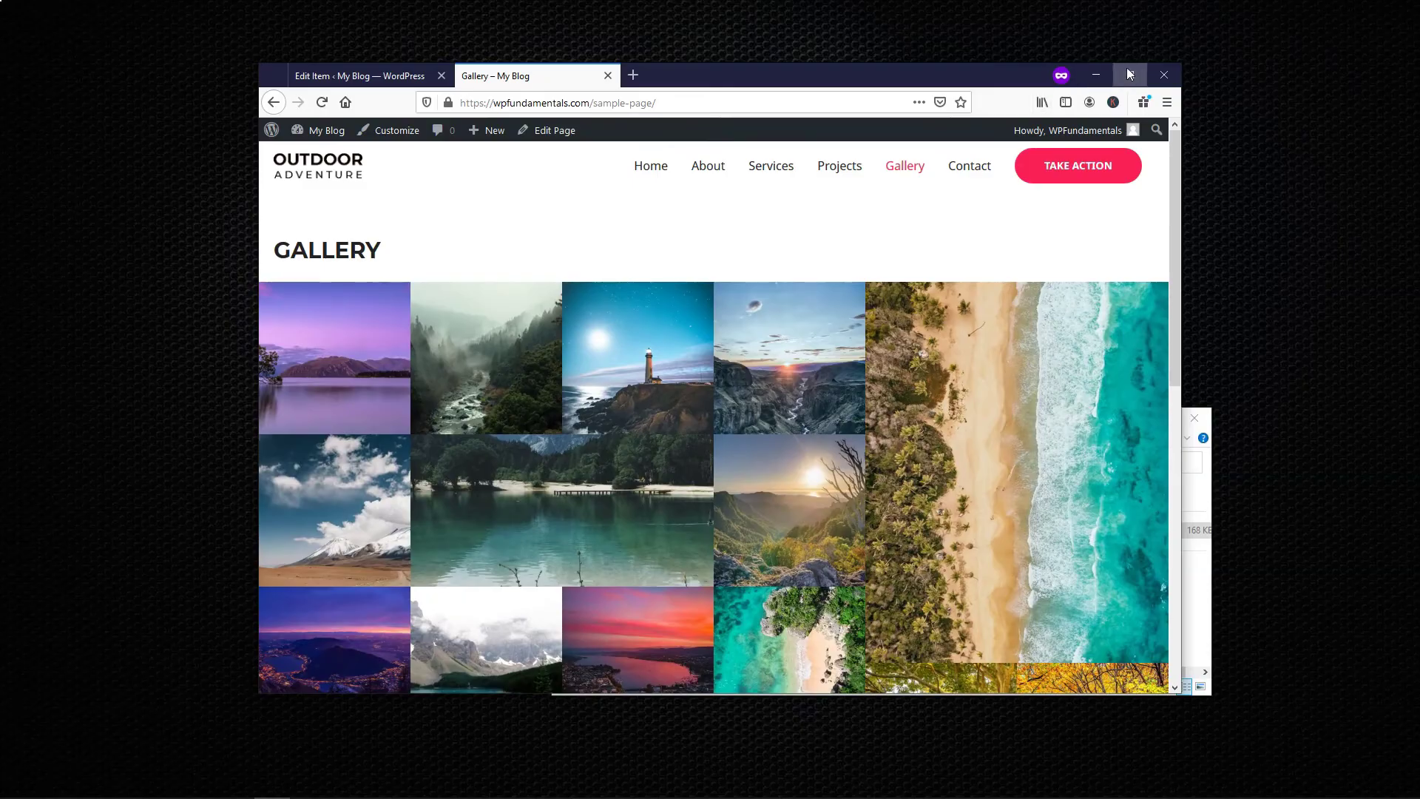
{"action": "left_click", "coordinate": [1128, 71]}
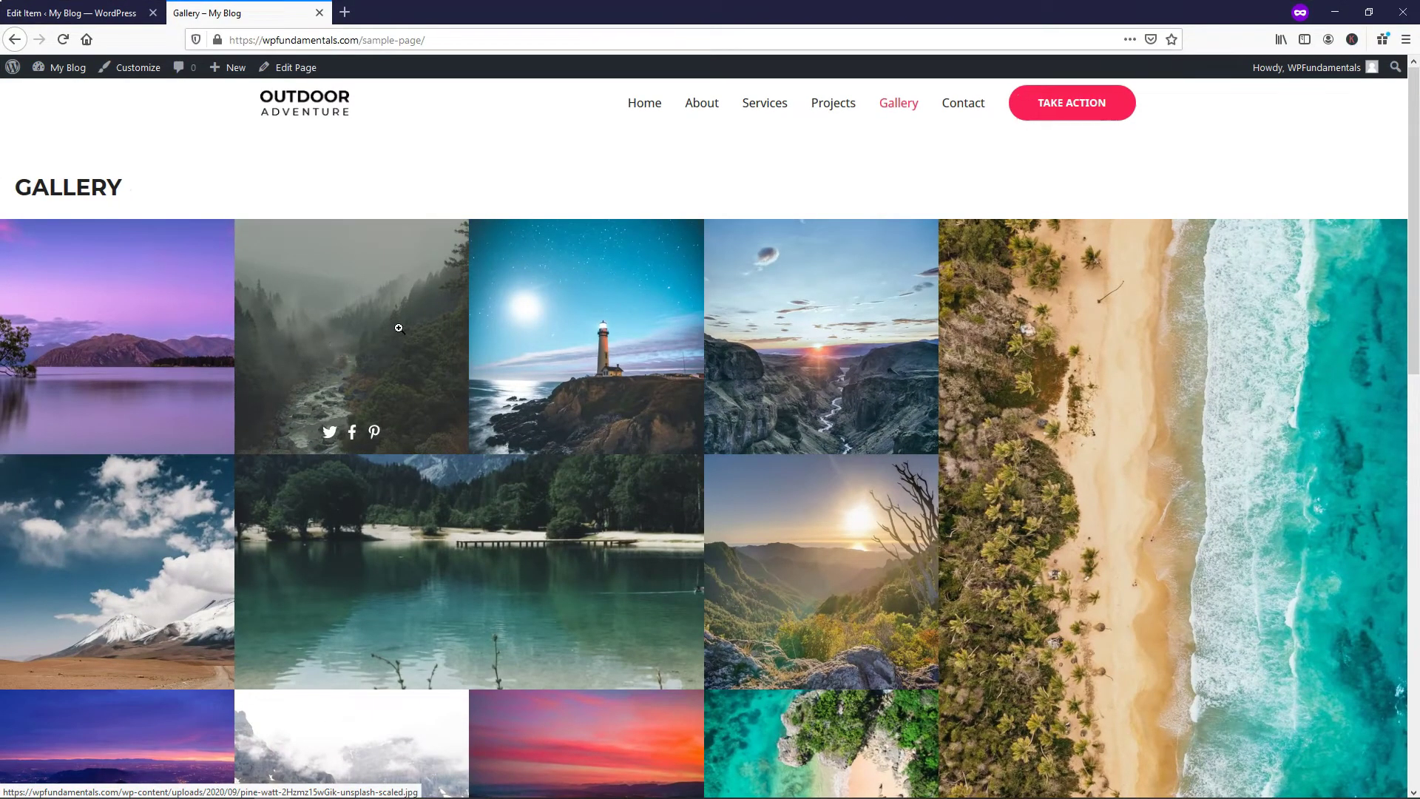
- Enable custom responsiveness for the gallery in the editor and update the gallery
{"action": "left_click", "coordinate": [70, 13]}
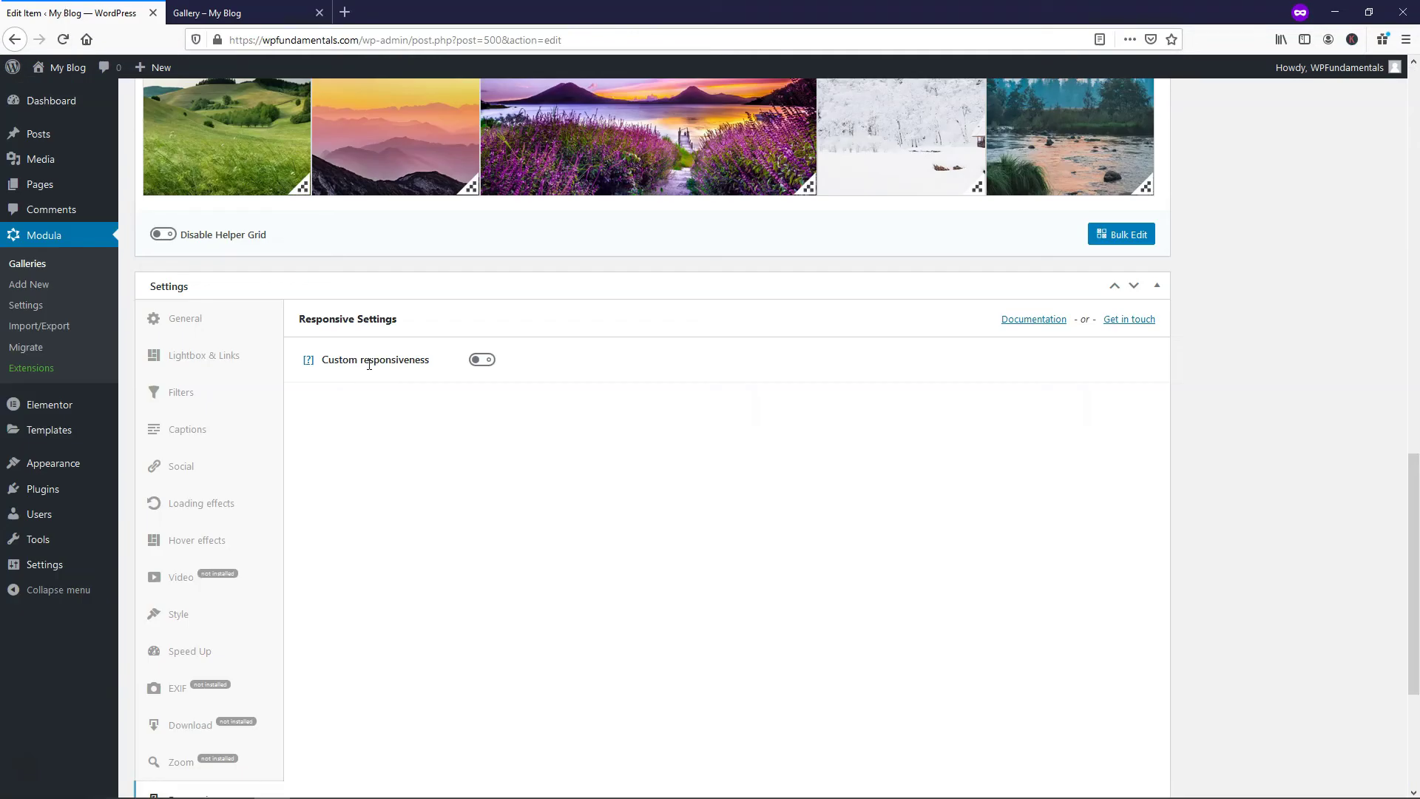
{"action": "left_click", "coordinate": [482, 360]}
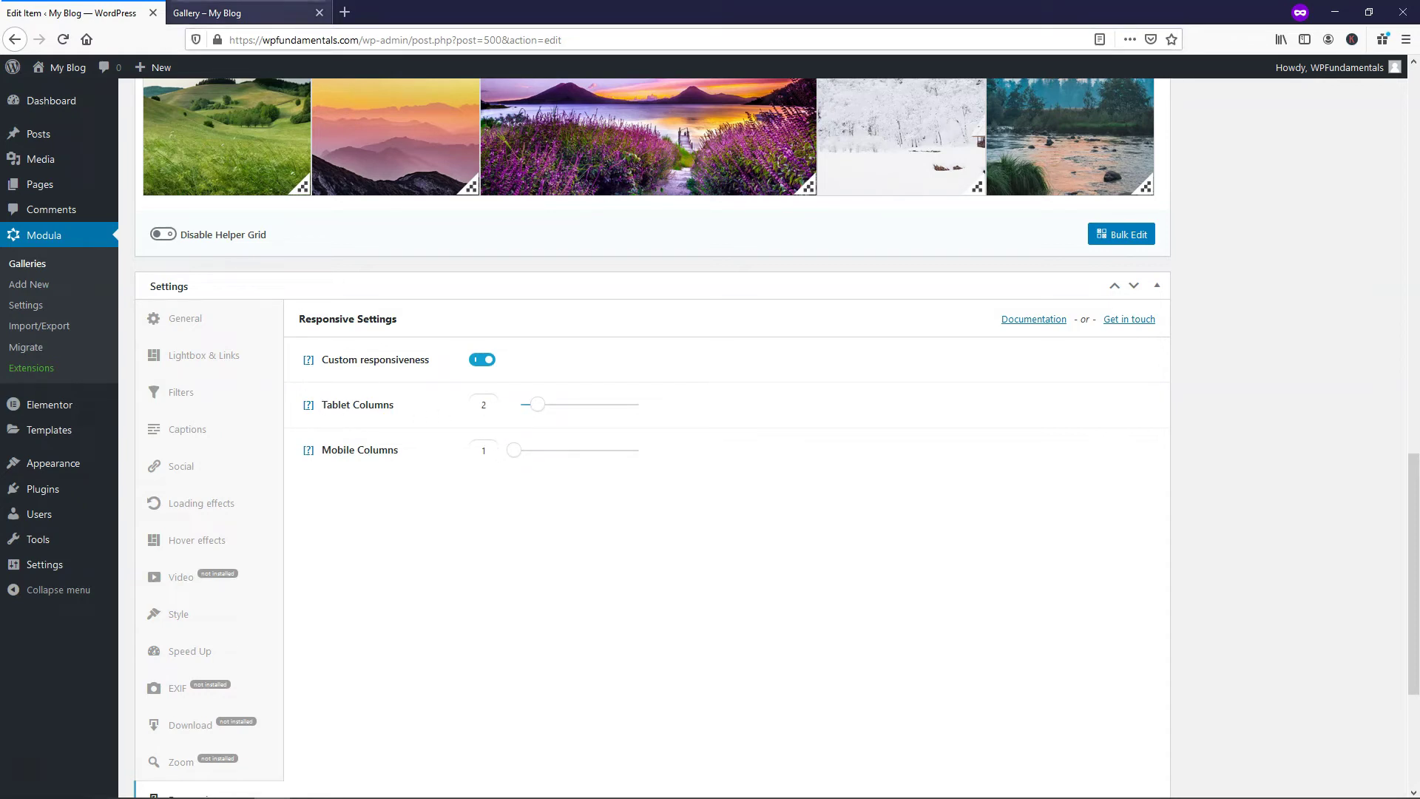
{"action": "scroll", "coordinate": [1312, 255], "scroll_direction": "up", "scroll_amount": 13}
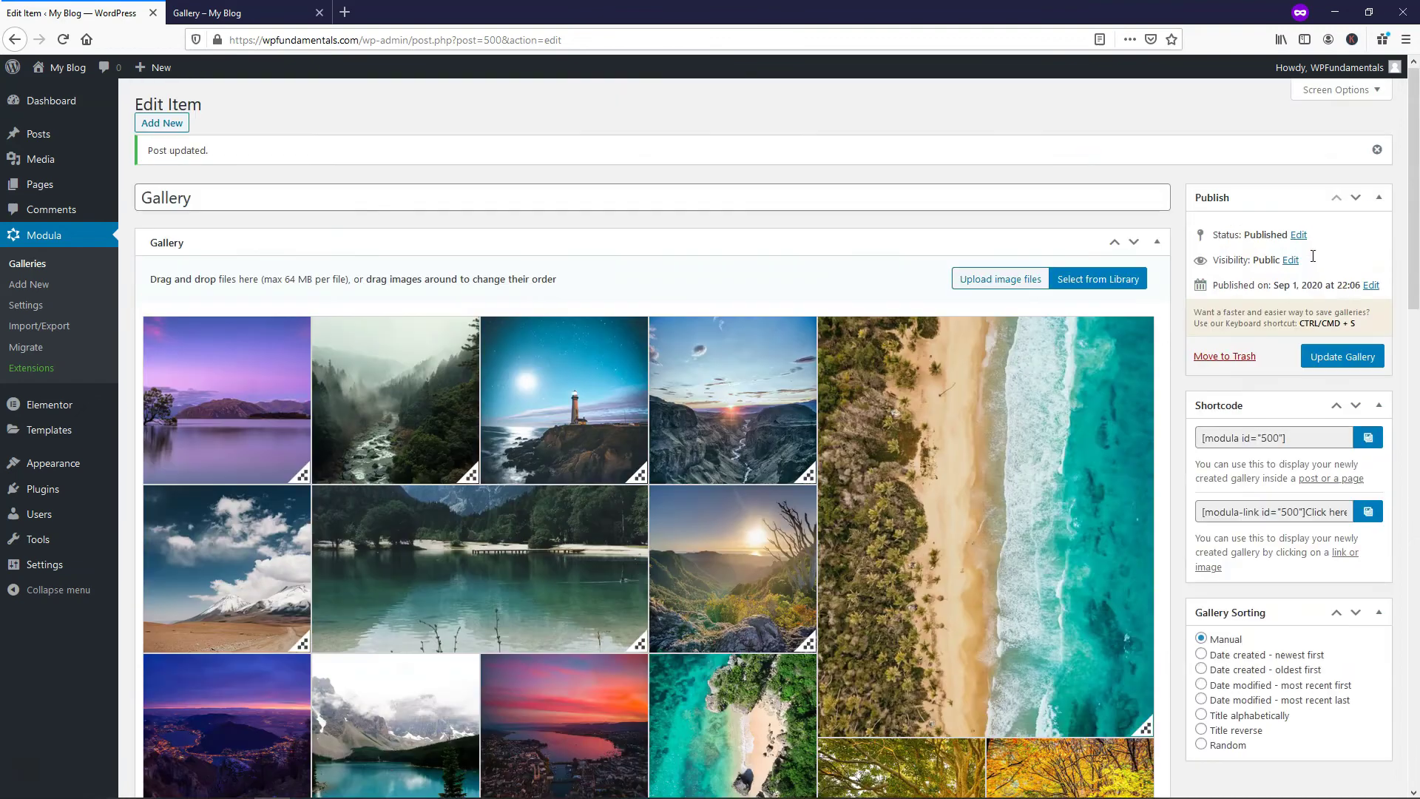
{"action": "left_click", "coordinate": [1343, 356]}
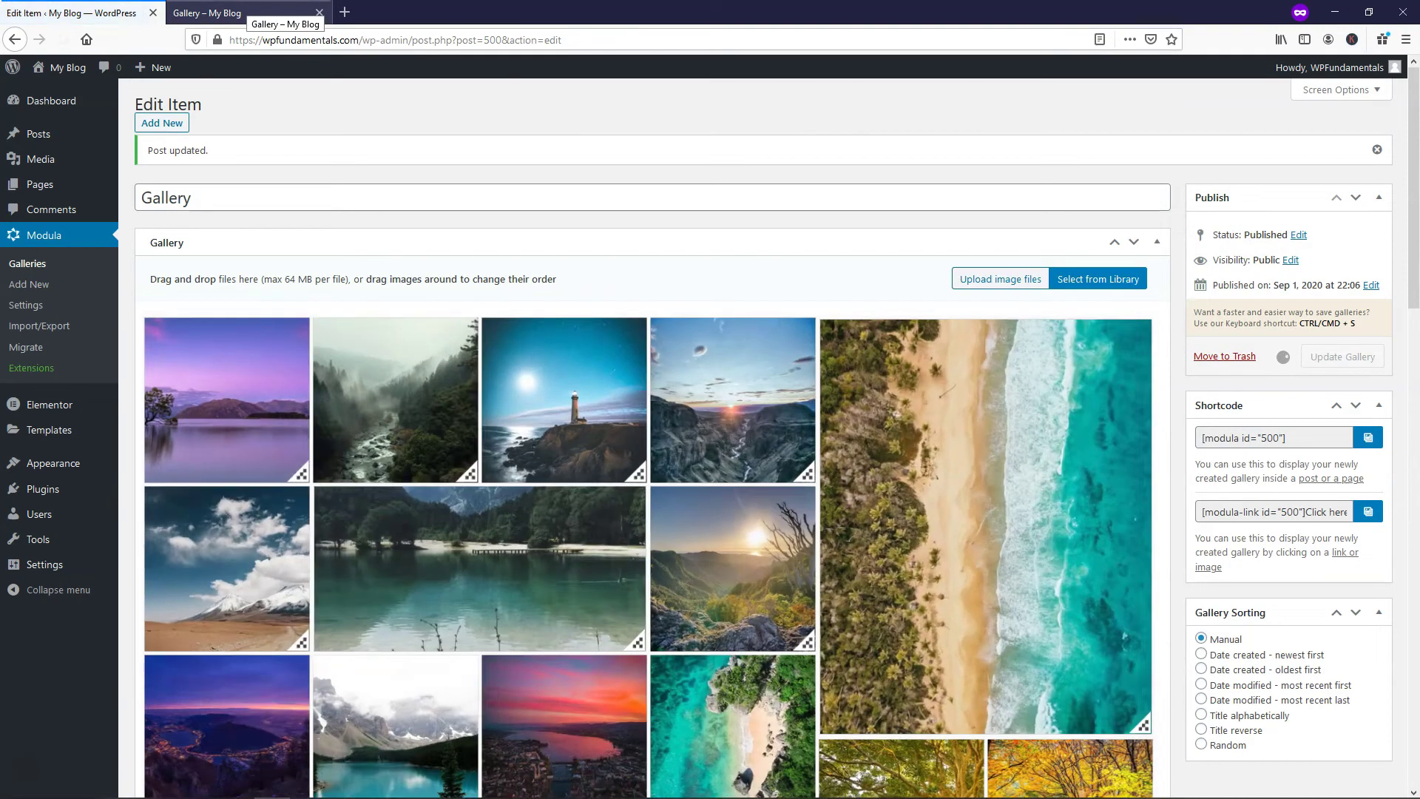
- Reload the live Gallery page and narrow the browser window to tablet width to examine the image columns down to the footer
{"action": "left_click", "coordinate": [246, 13]}
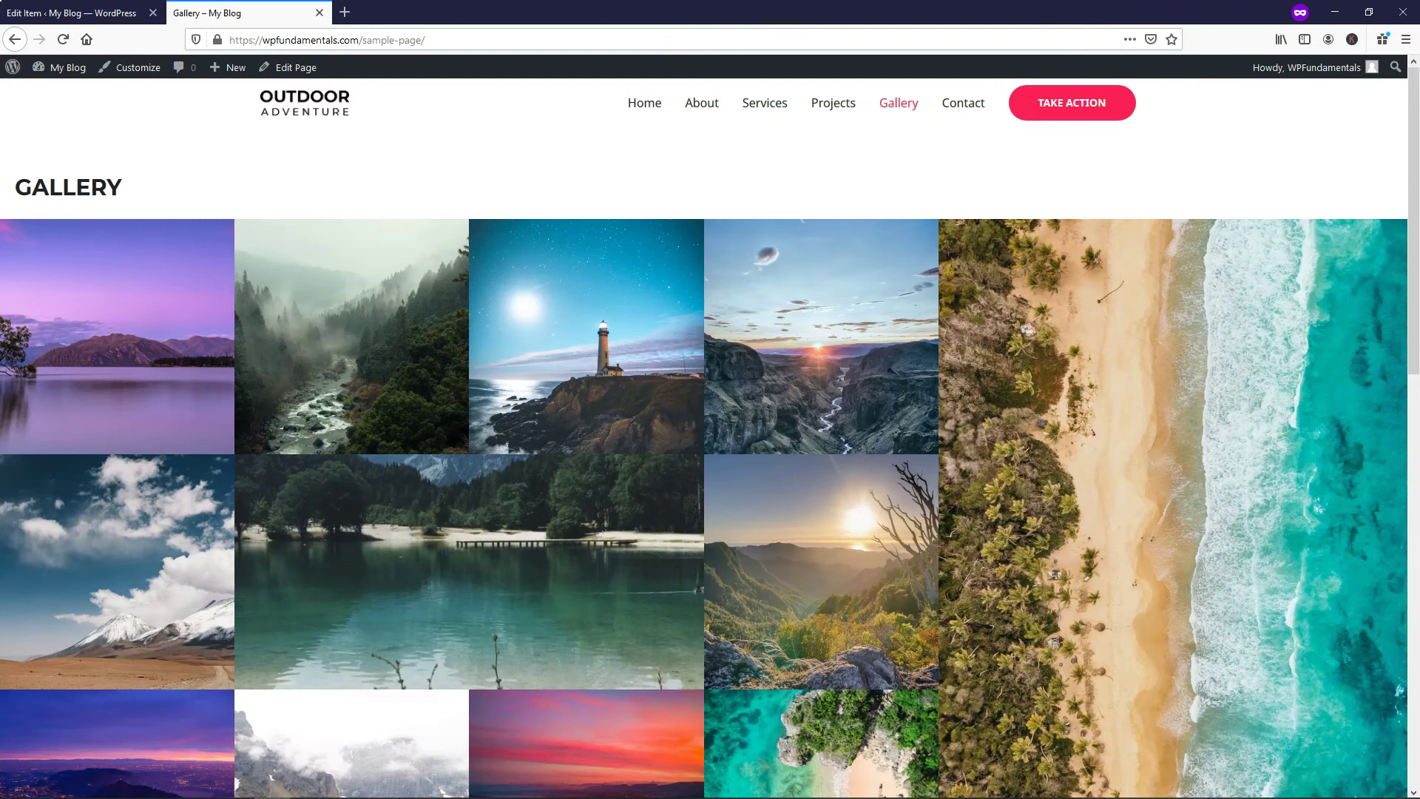
{"action": "left_click", "coordinate": [62, 40]}
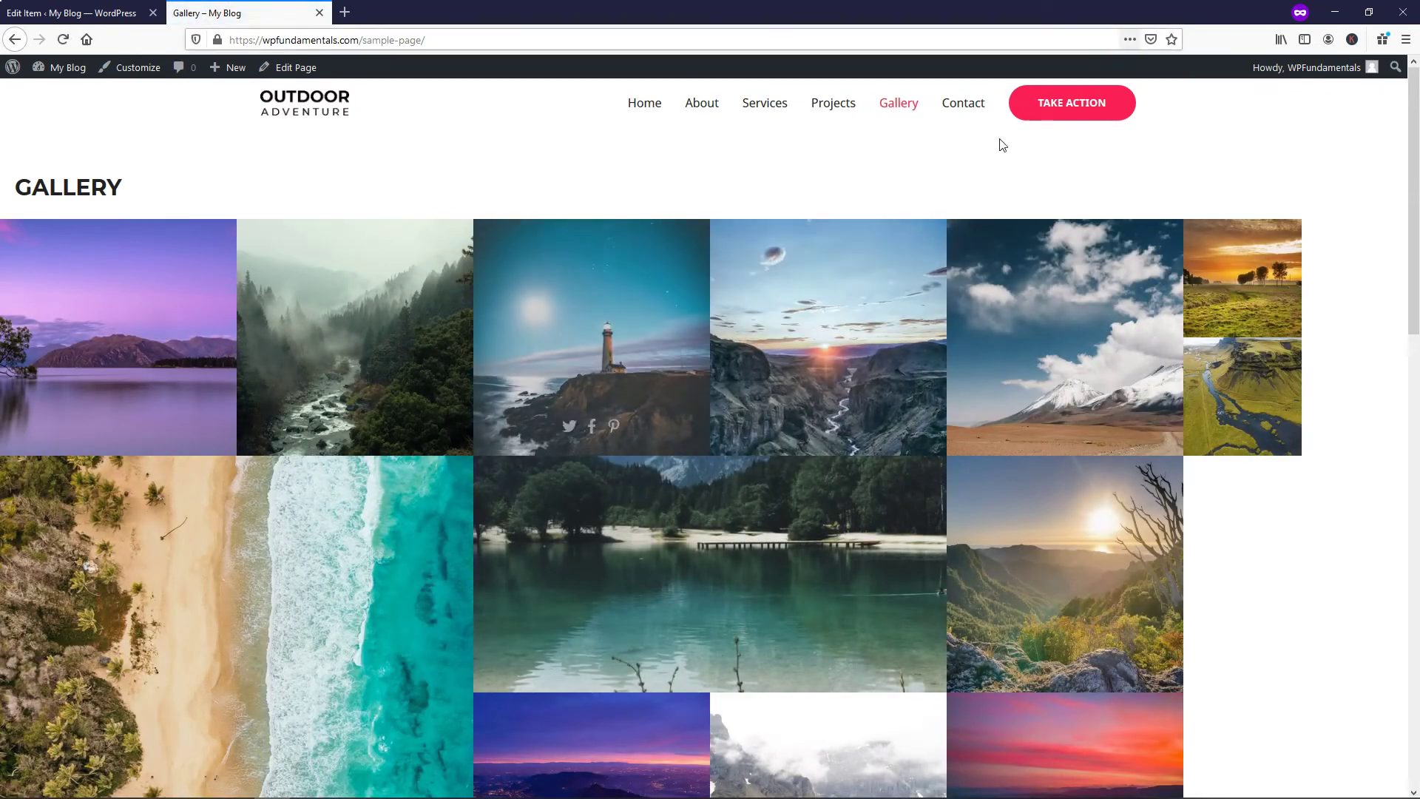
{"action": "left_click", "coordinate": [1369, 12]}
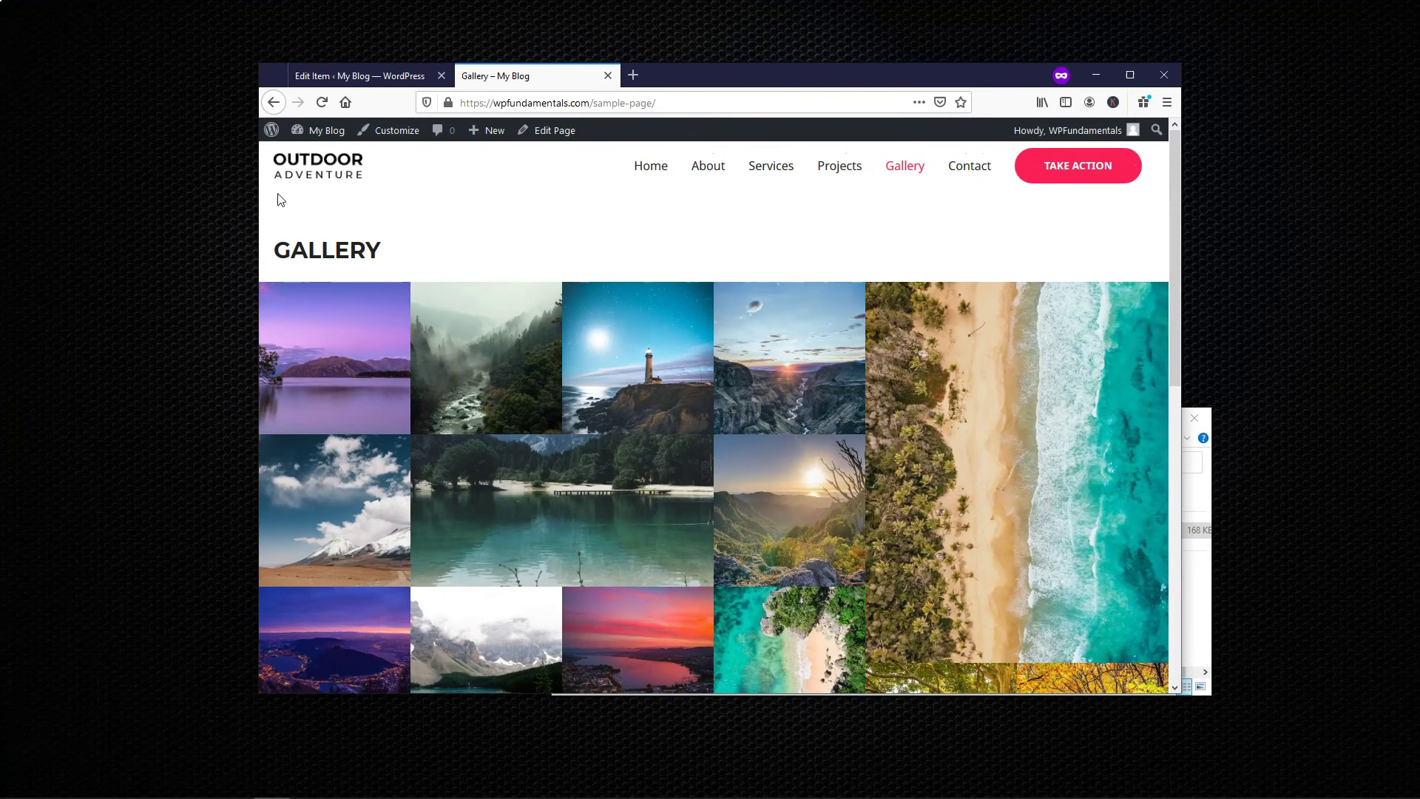
{"action": "left_click_drag", "start_coordinate": [256, 195], "coordinate": [642, 212]}
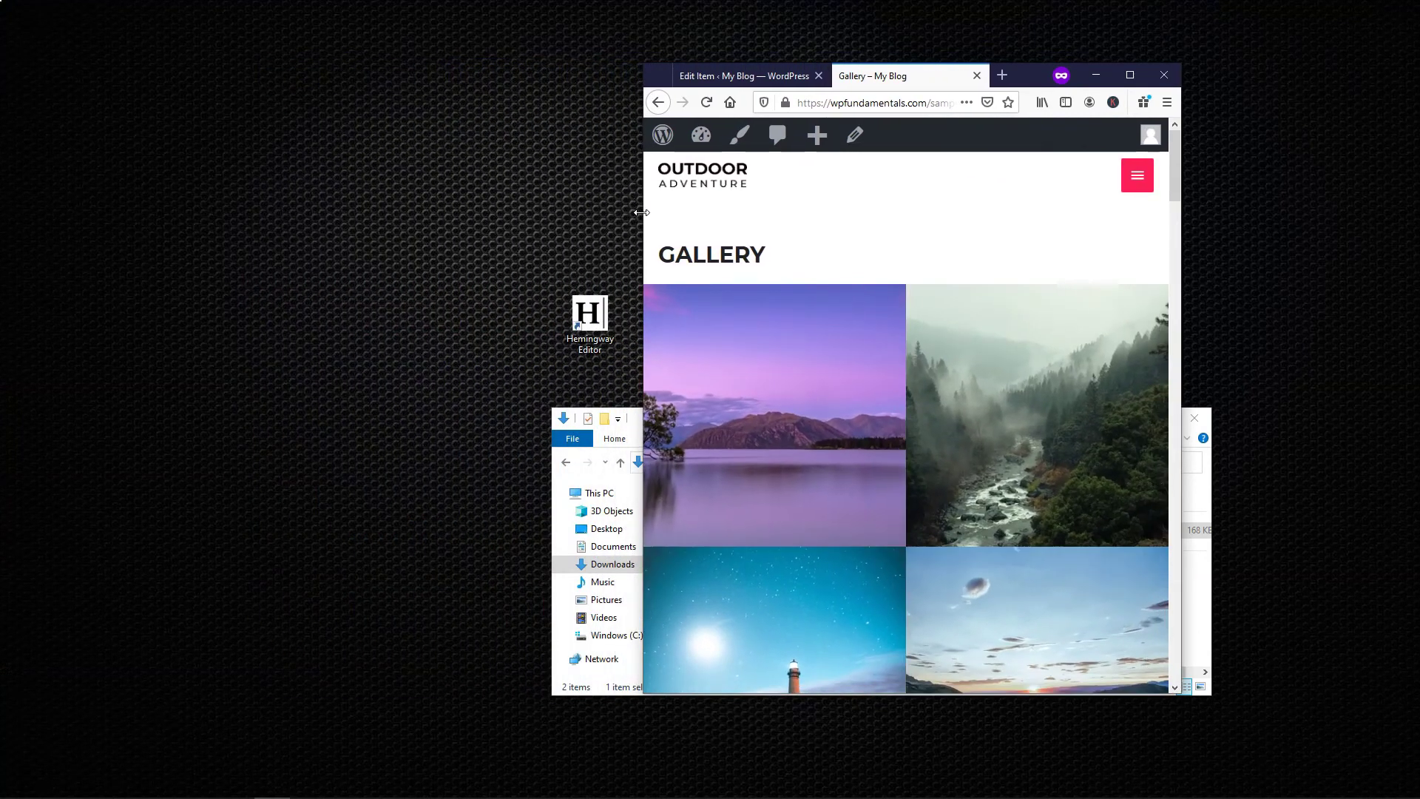
{"action": "left_click_drag", "start_coordinate": [1179, 162], "coordinate": [1236, 638]}
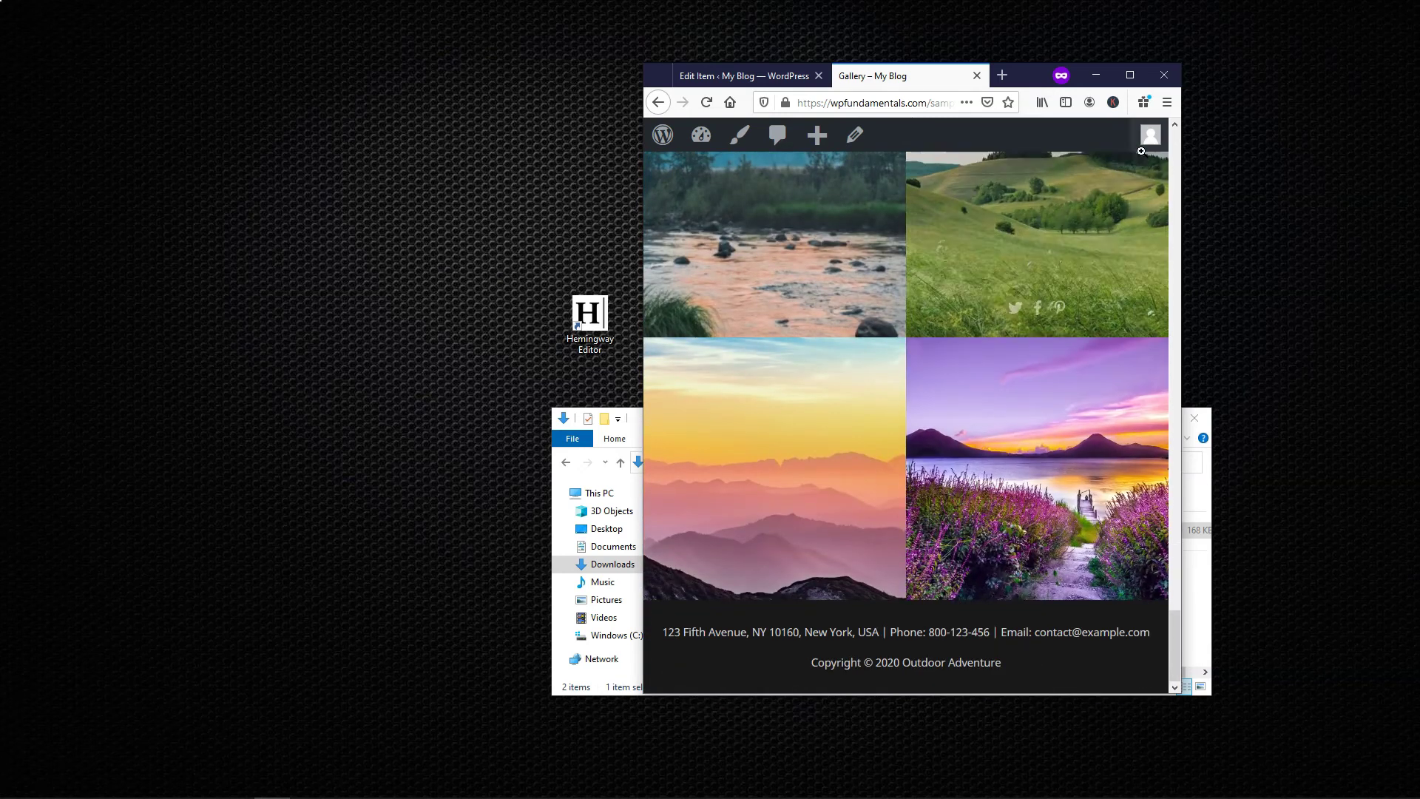
- Narrow the browser window to phone width and examine the gallery's mobile column layout from the start of the page
{"action": "left_click_drag", "start_coordinate": [643, 219], "coordinate": [909, 221]}
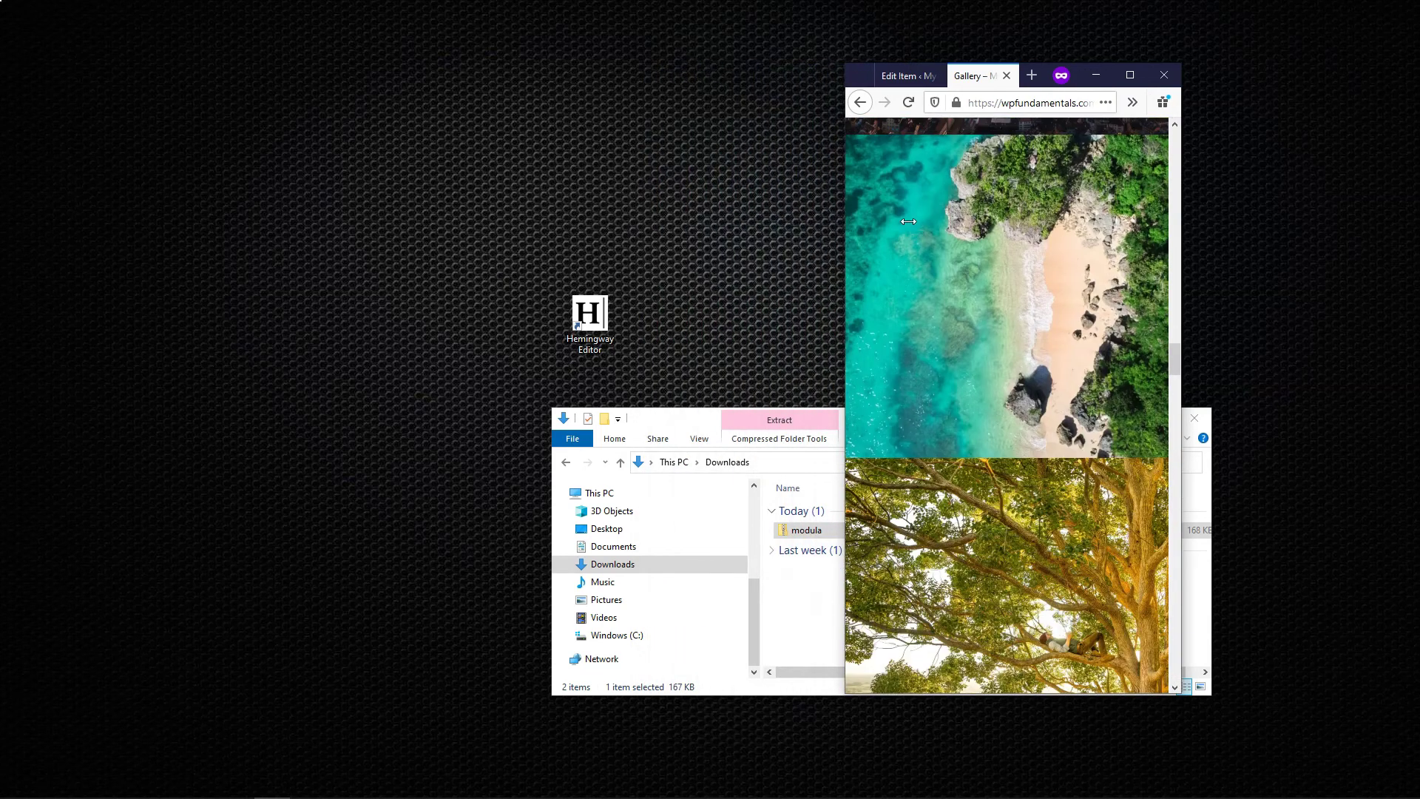
{"action": "left_click_drag", "start_coordinate": [1174, 361], "coordinate": [1176, 132]}
{"action": "scroll", "coordinate": [1040, 385], "scroll_direction": "down", "scroll_amount": 5}
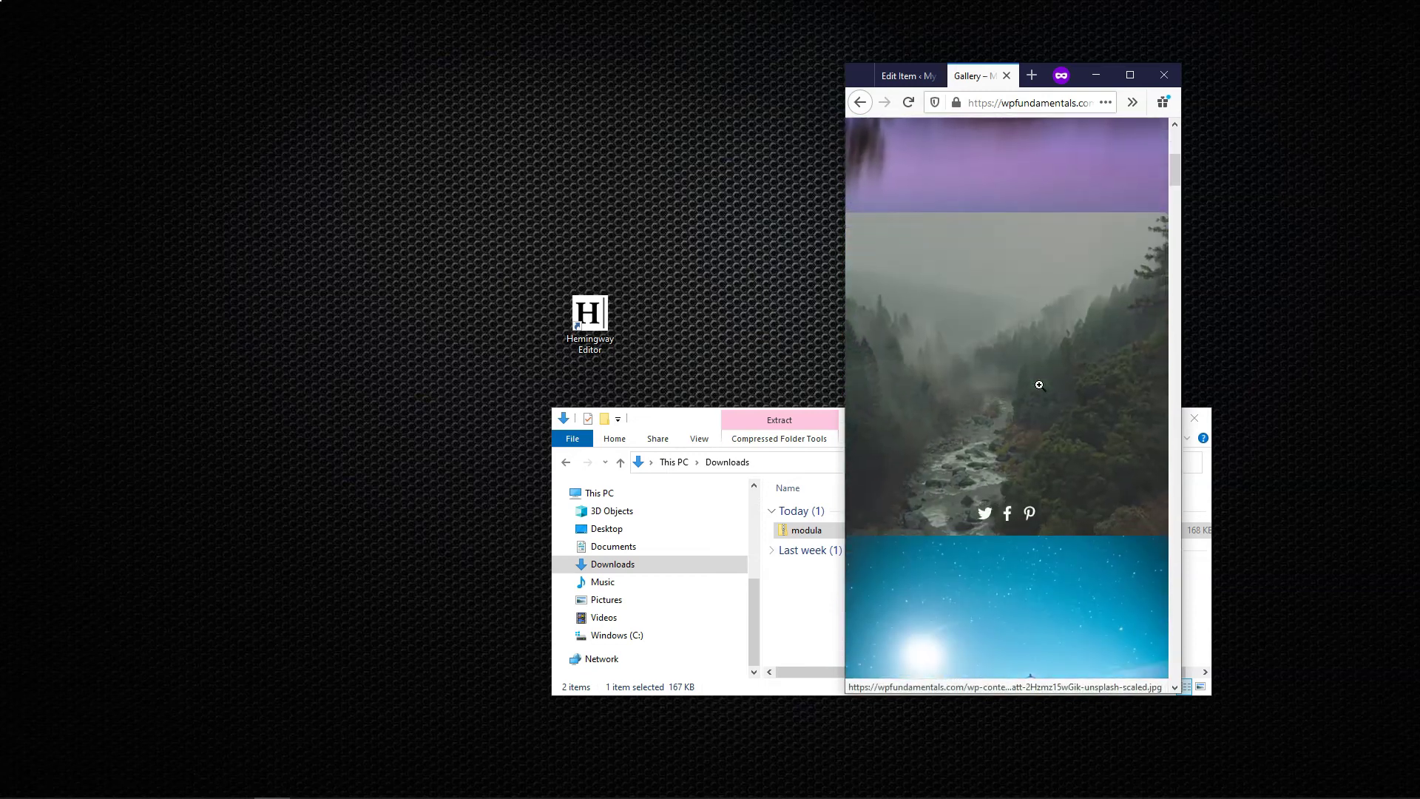
{"action": "scroll", "coordinate": [1039, 385], "scroll_direction": "down", "scroll_amount": 15}
{"action": "scroll", "coordinate": [1039, 384], "scroll_direction": "down", "scroll_amount": 6}
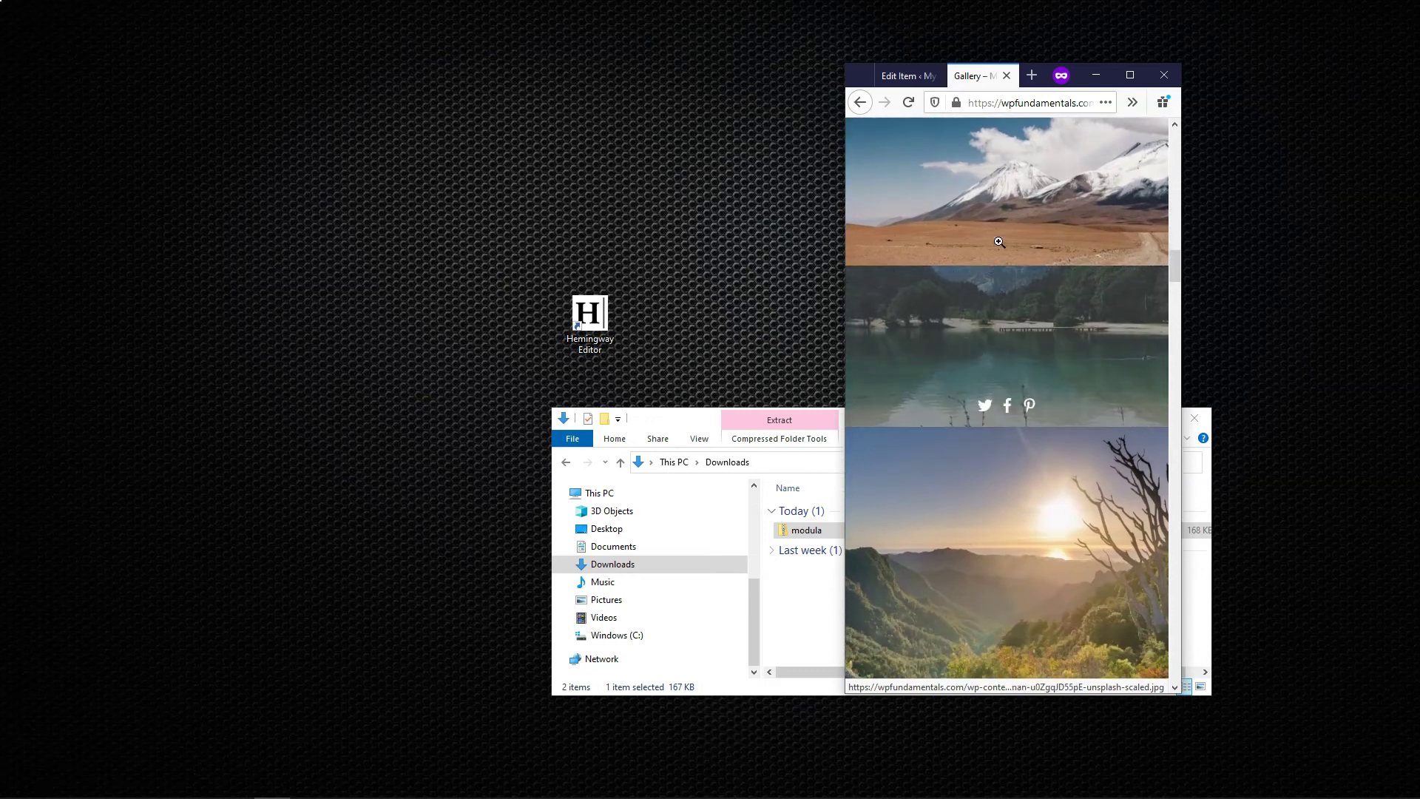
- Examine the remaining images at phone width, then maximize the browser window and return to the start of the live Gallery page
{"action": "scroll", "coordinate": [999, 443], "scroll_direction": "down", "scroll_amount": 8}
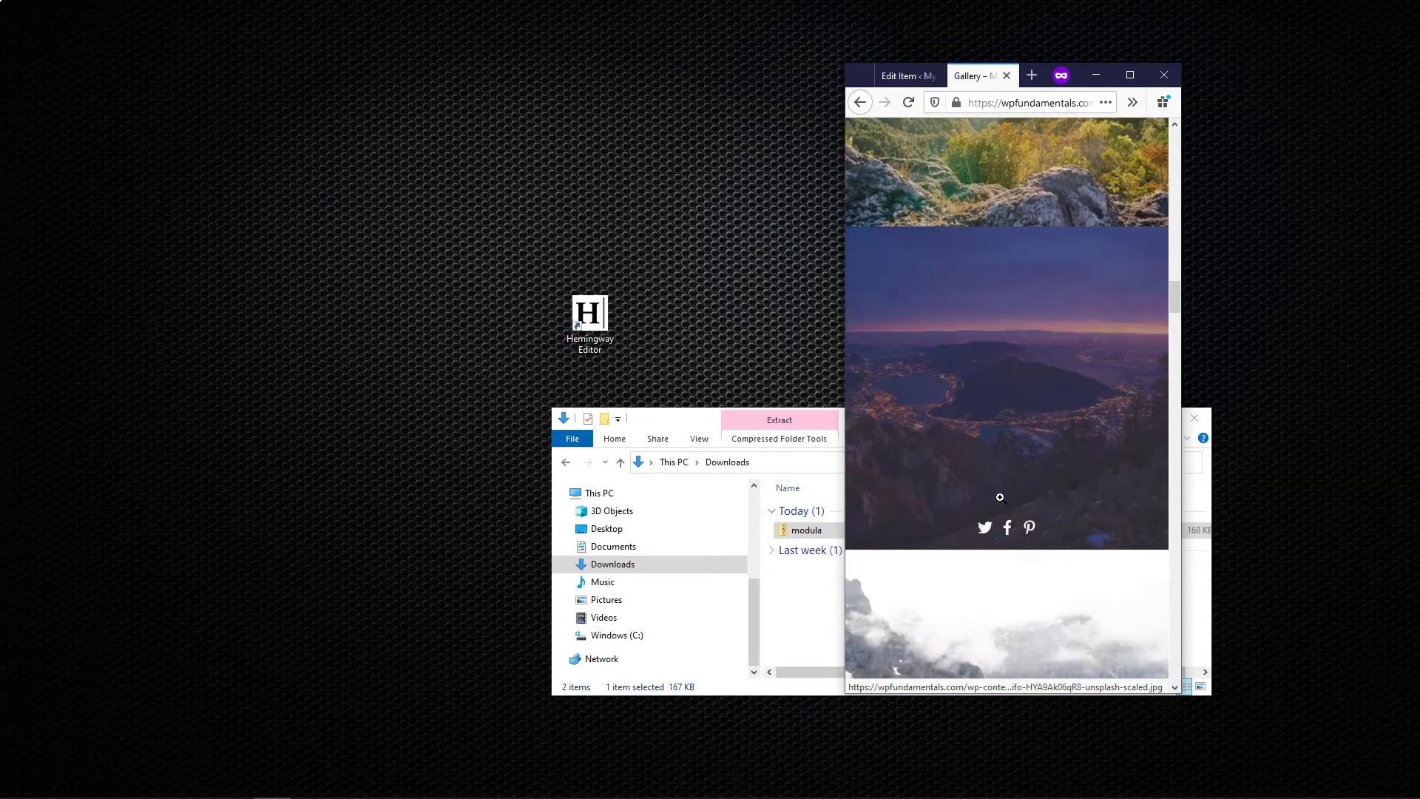
{"action": "scroll", "coordinate": [1000, 497], "scroll_direction": "down", "scroll_amount": 5}
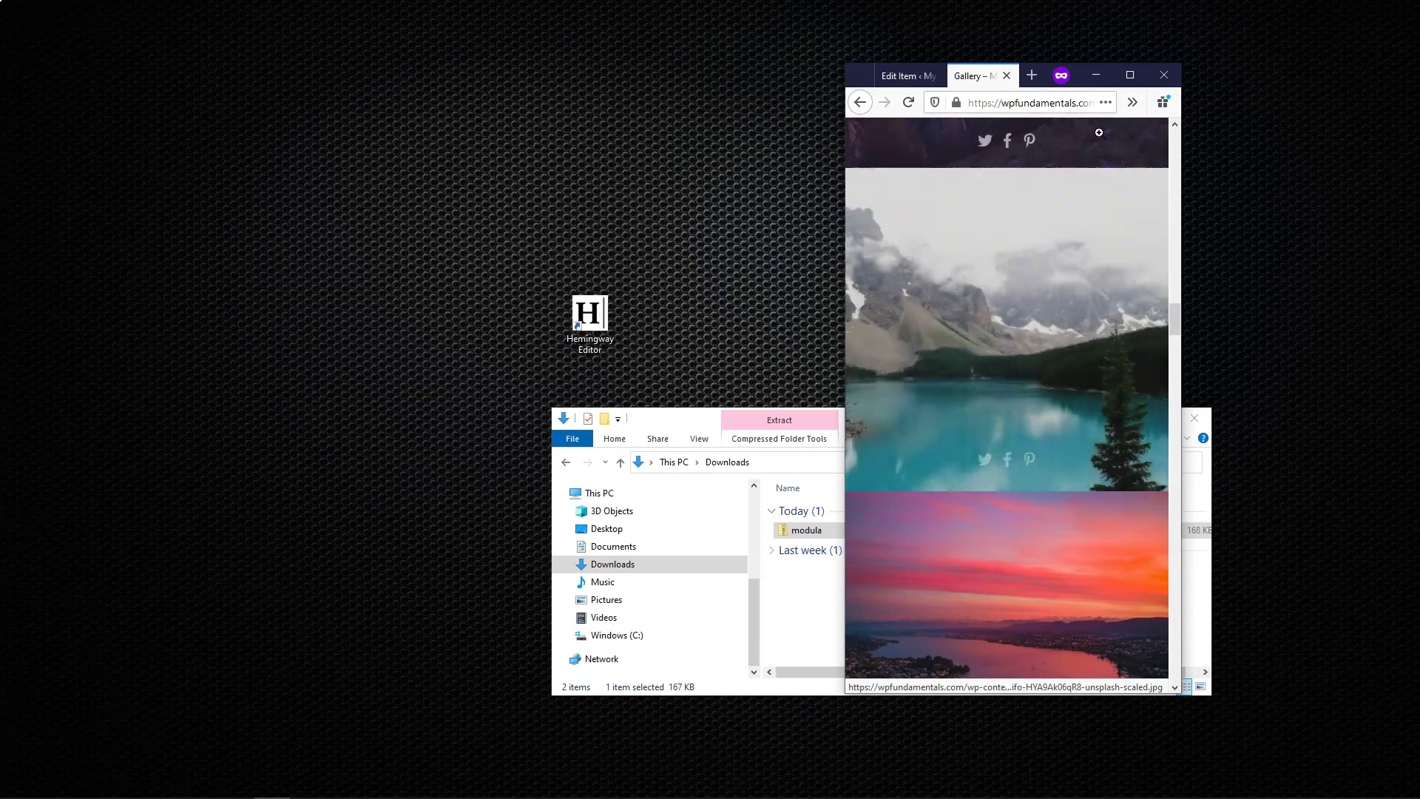
{"action": "left_click", "coordinate": [1130, 75]}
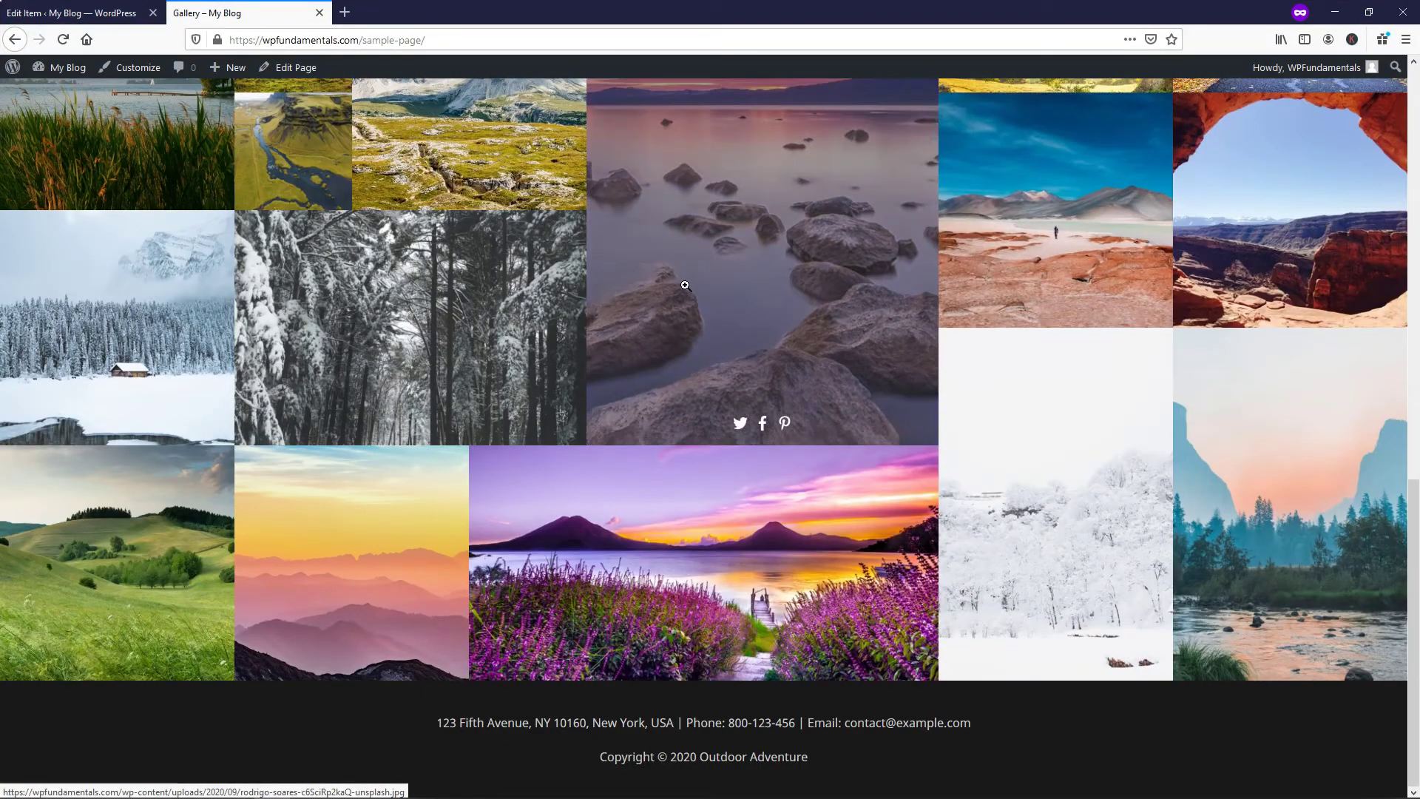
{"action": "scroll", "coordinate": [685, 285], "scroll_direction": "up", "scroll_amount": 15}
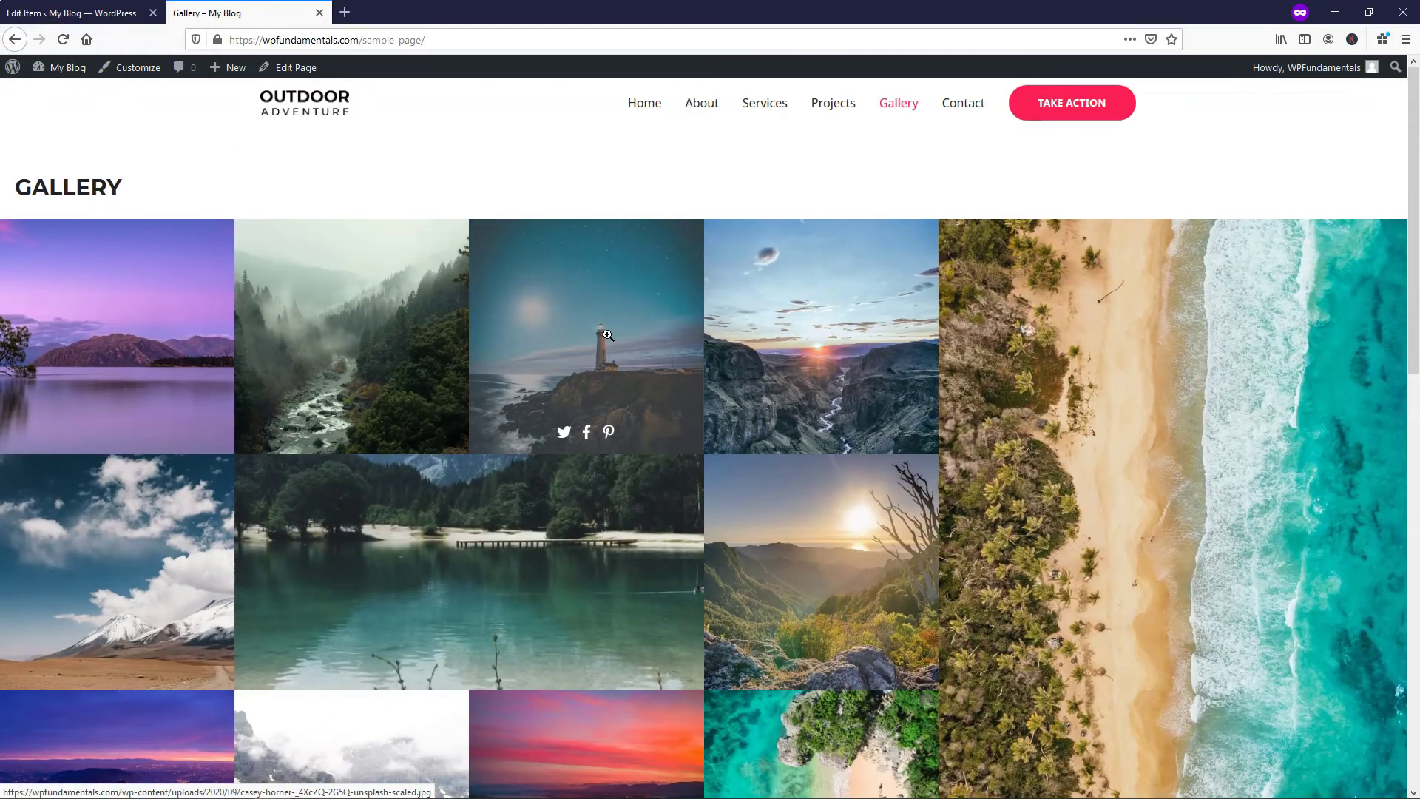
- Return to the gallery editor and review its responsive settings for tablet and mobile columns
{"action": "left_click", "coordinate": [137, 14]}
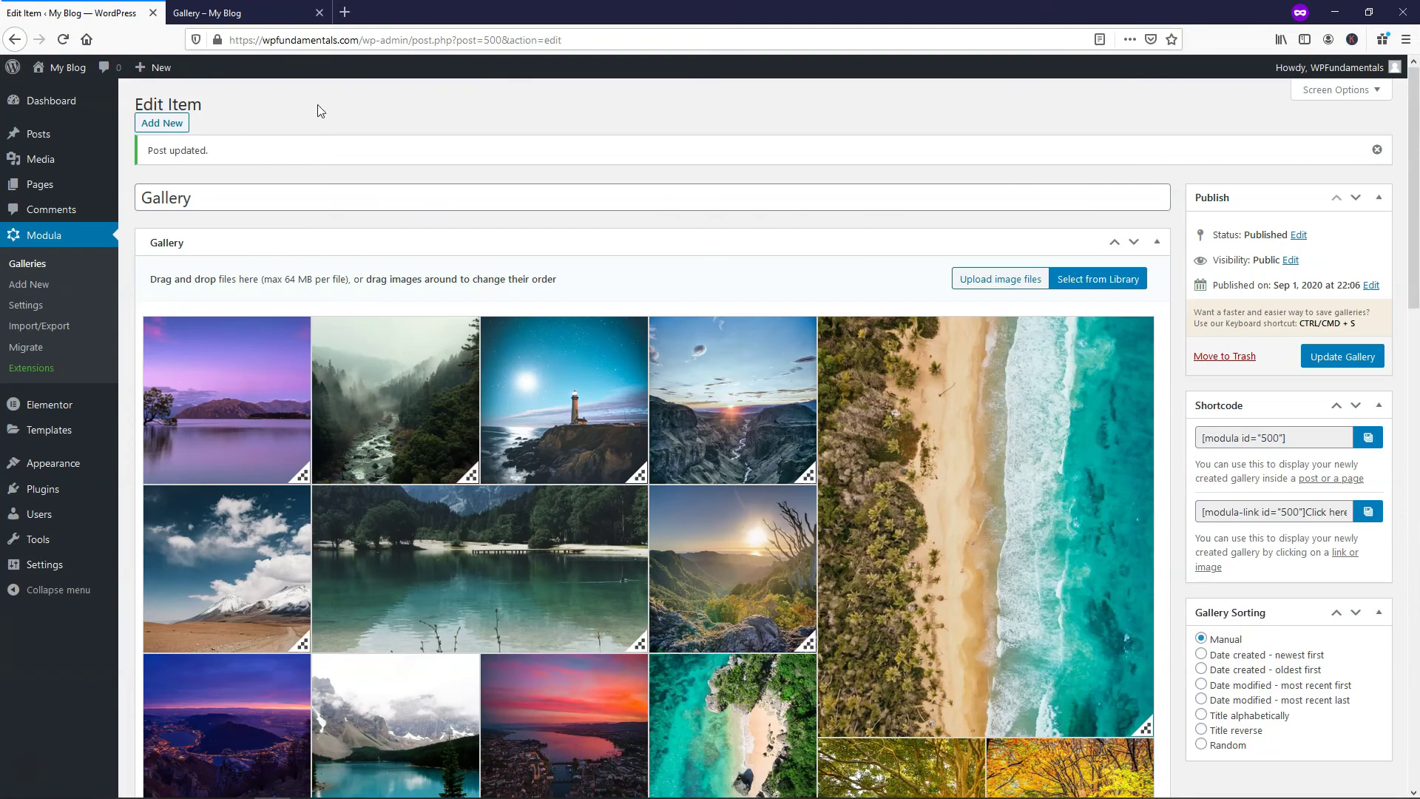
{"action": "scroll", "coordinate": [446, 265], "scroll_direction": "down", "scroll_amount": 15}
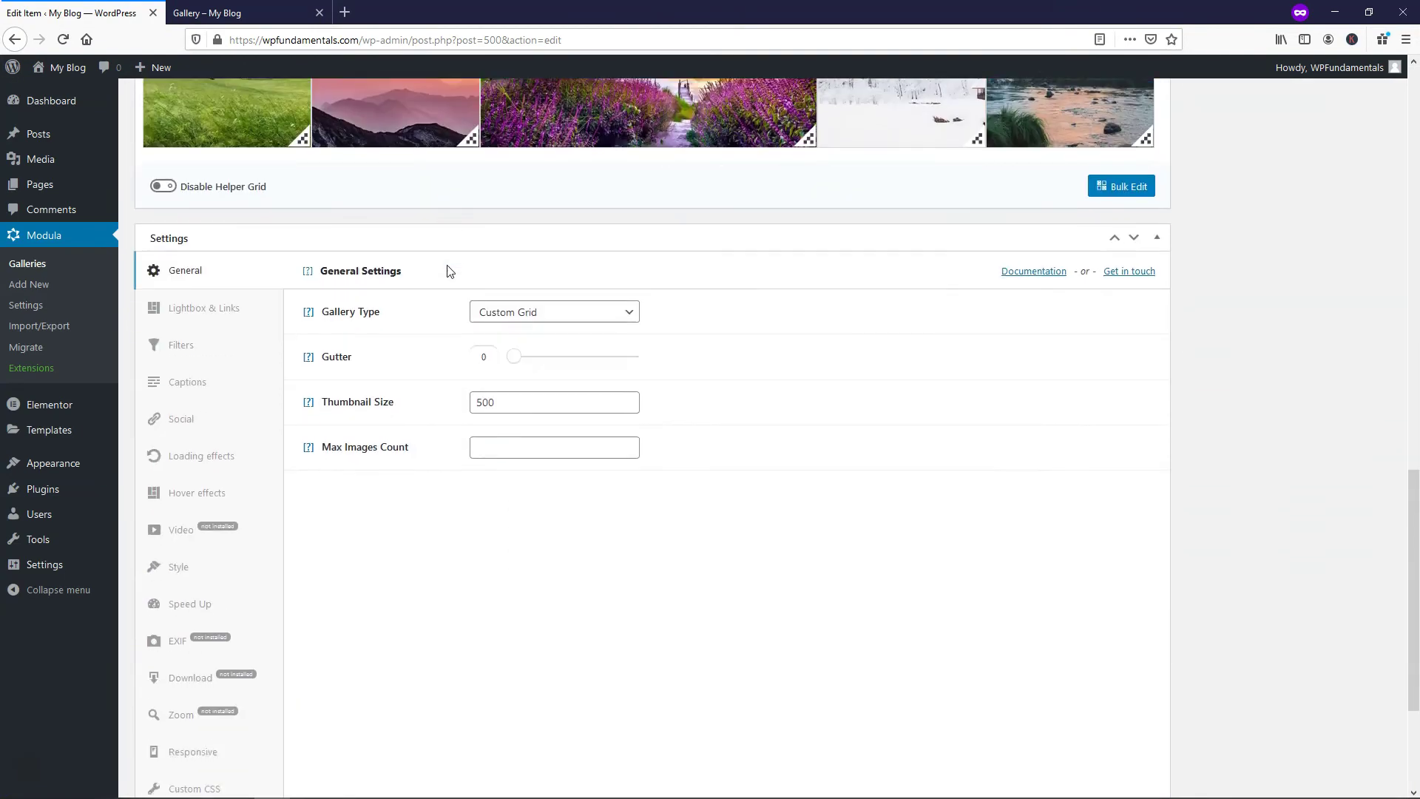
{"action": "left_click", "coordinate": [185, 574]}
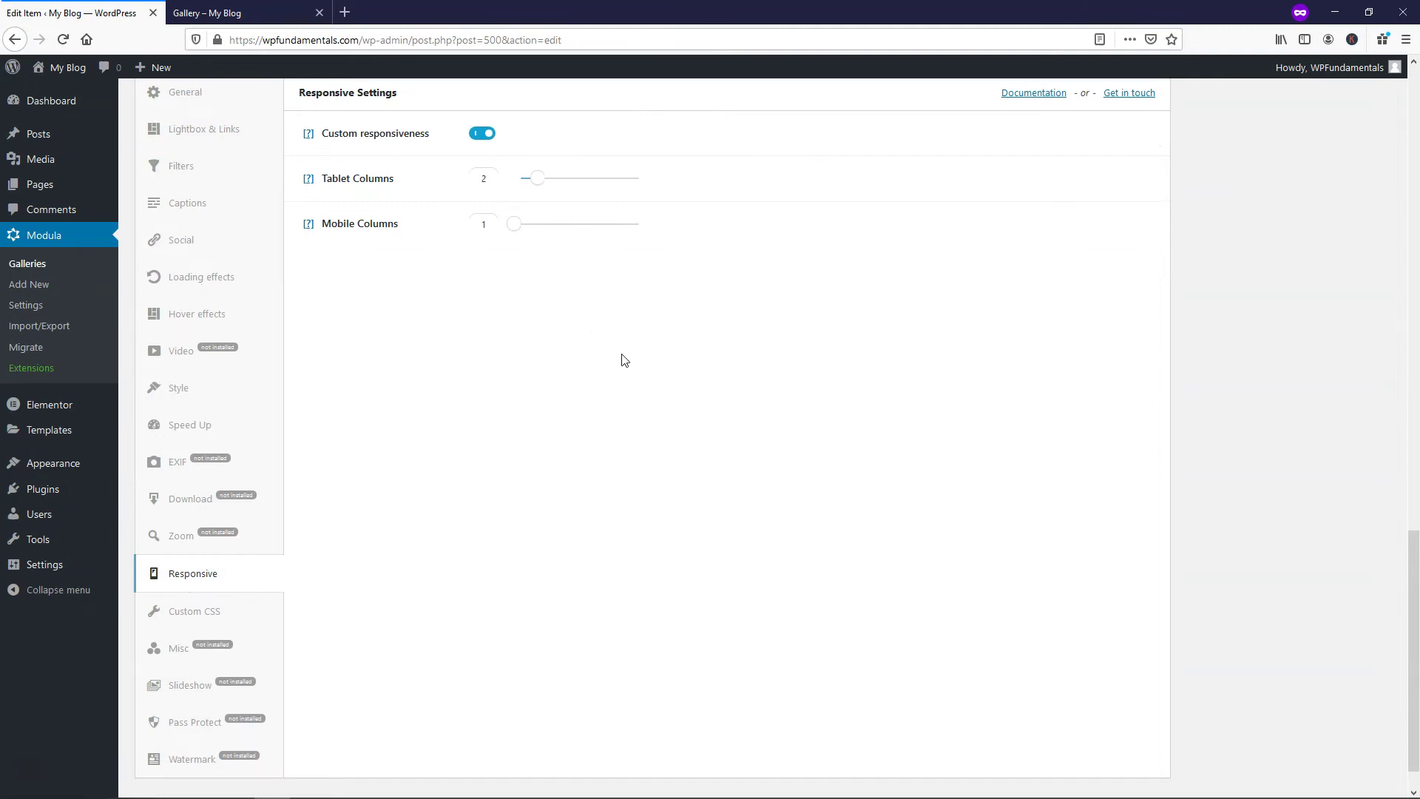
{"action": "scroll", "coordinate": [533, 404], "scroll_direction": "up", "scroll_amount": 2}
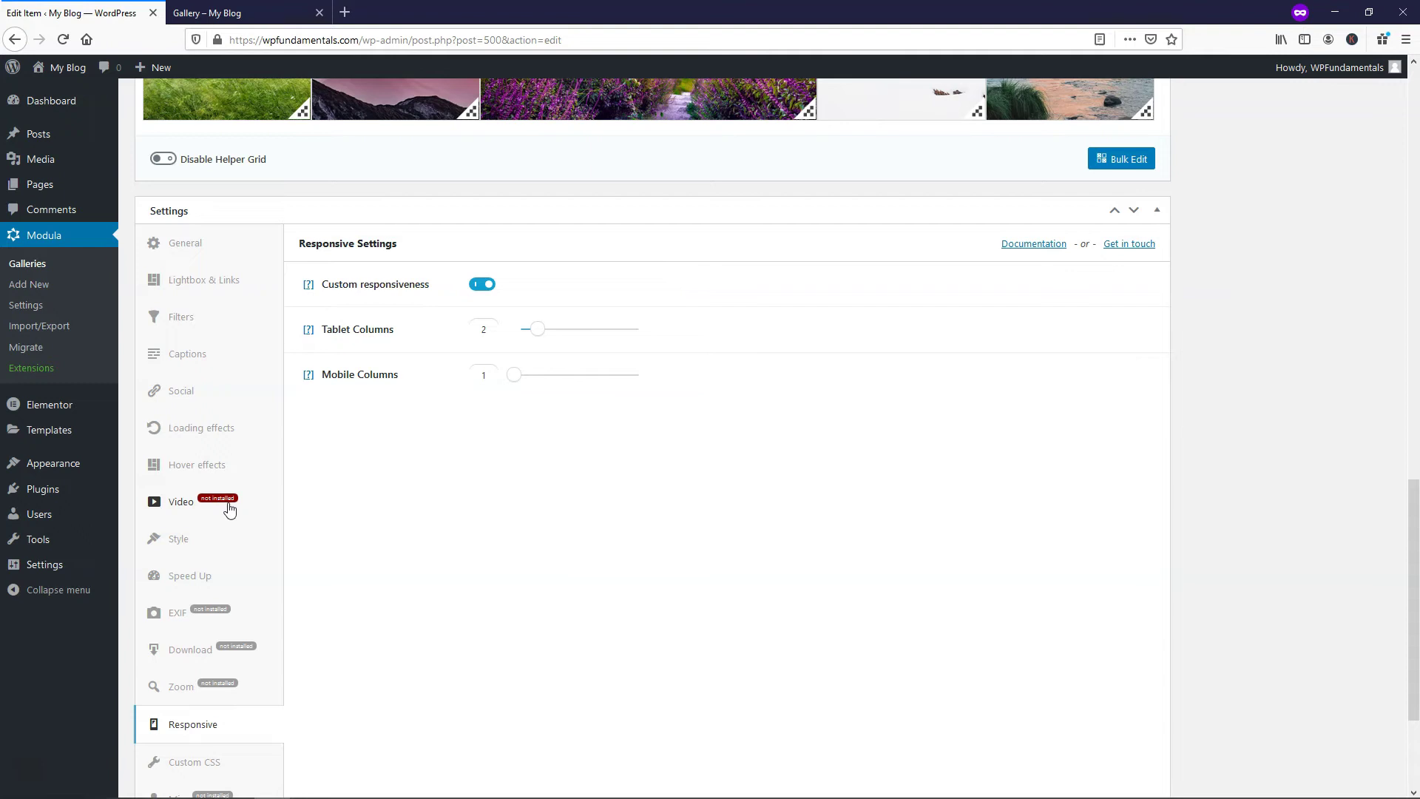
- Install and activate the Video extension, reached from the gallery's video settings
{"action": "left_click", "coordinate": [190, 507]}
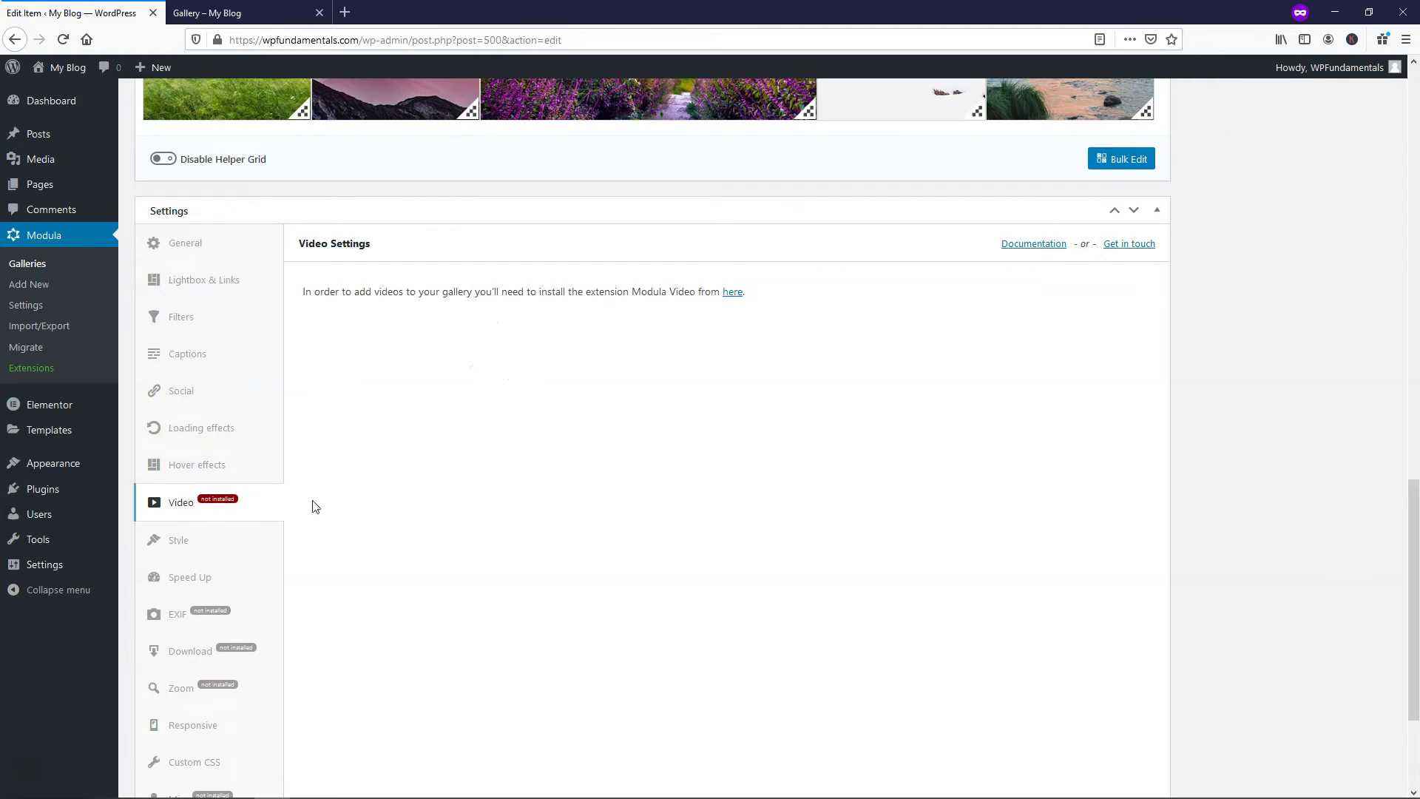
{"action": "left_click", "coordinate": [734, 294]}
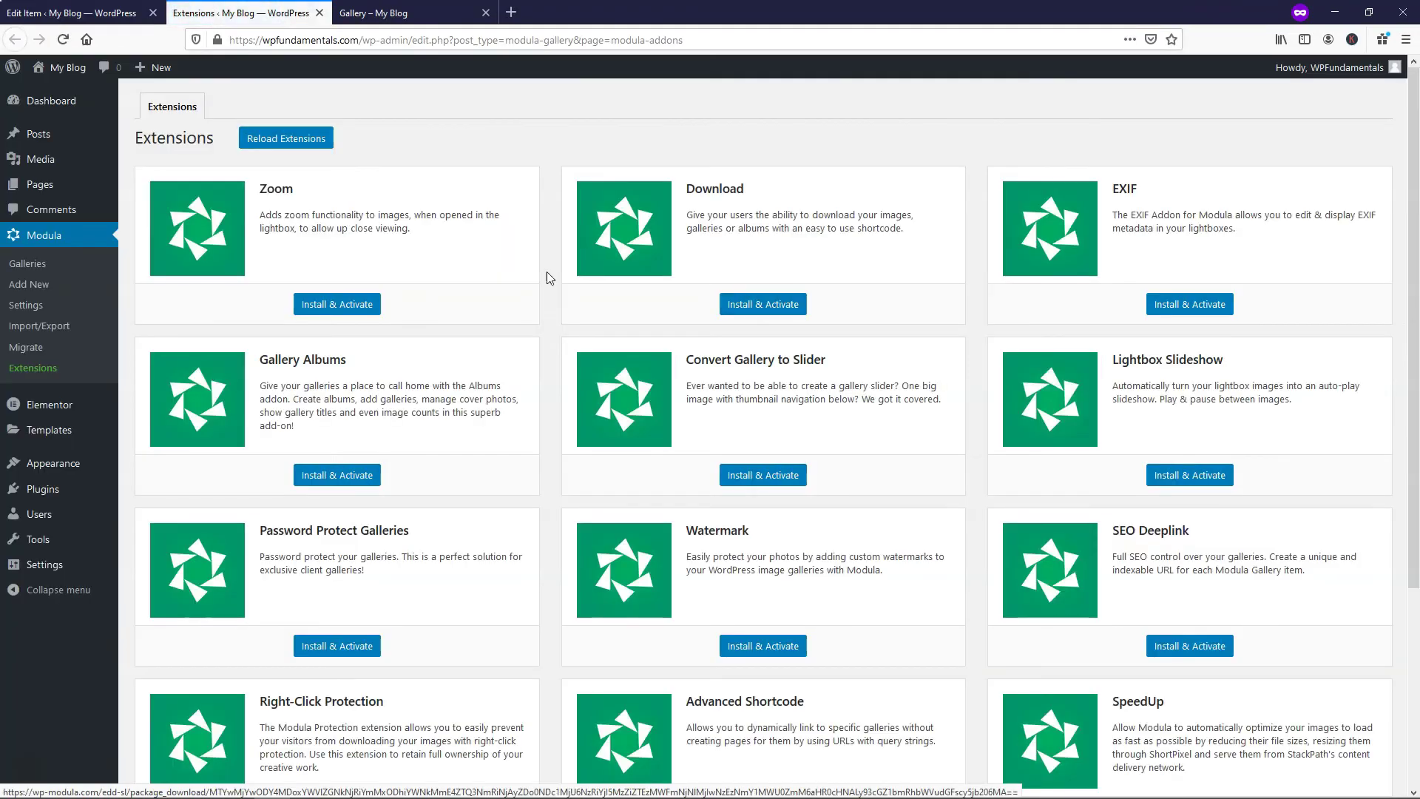
{"action": "scroll", "coordinate": [412, 208], "scroll_direction": "down", "scroll_amount": 5}
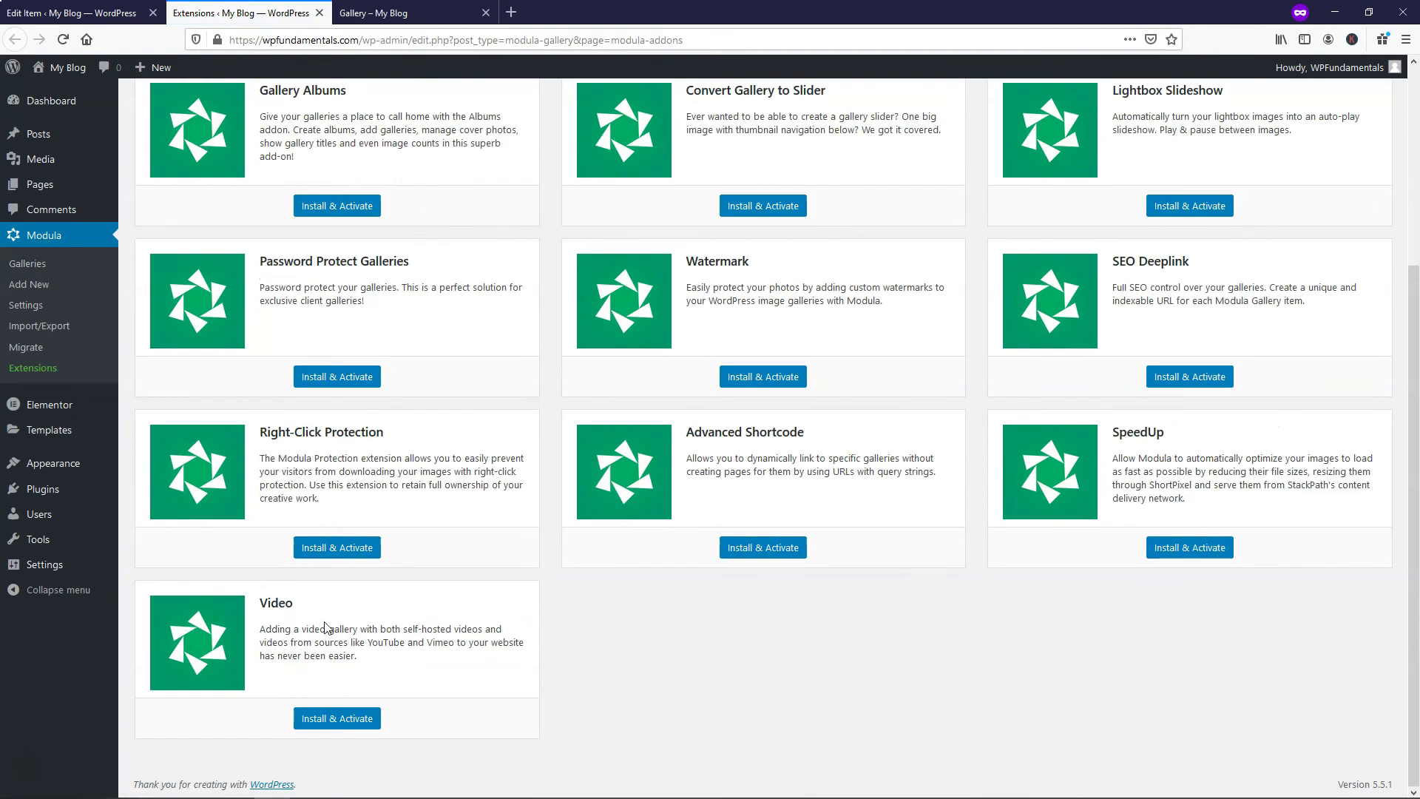
{"action": "left_click", "coordinate": [338, 721]}
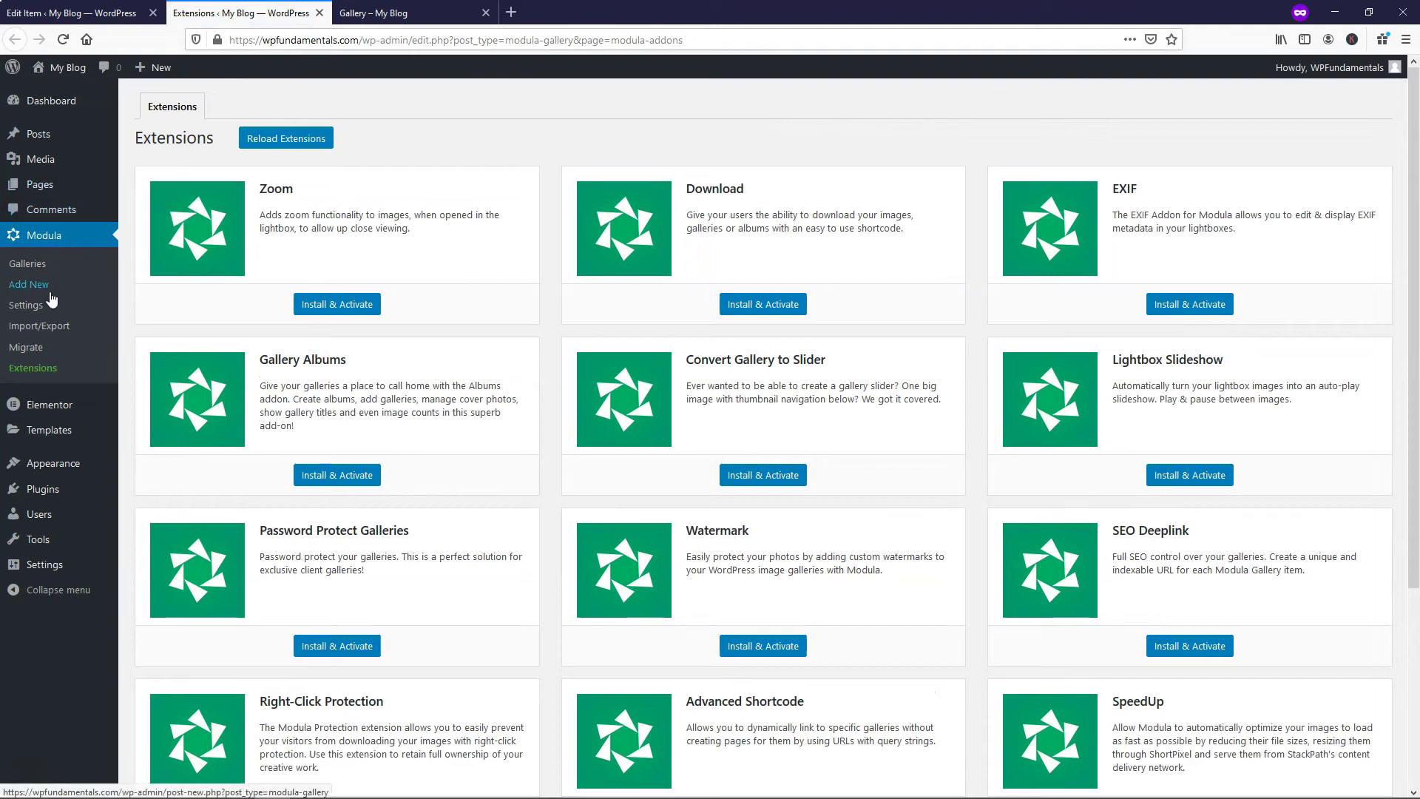
- Reopen the gallery for editing and check the Video URL field in the first image's metadata, leaving it empty
{"action": "left_click", "coordinate": [40, 268]}
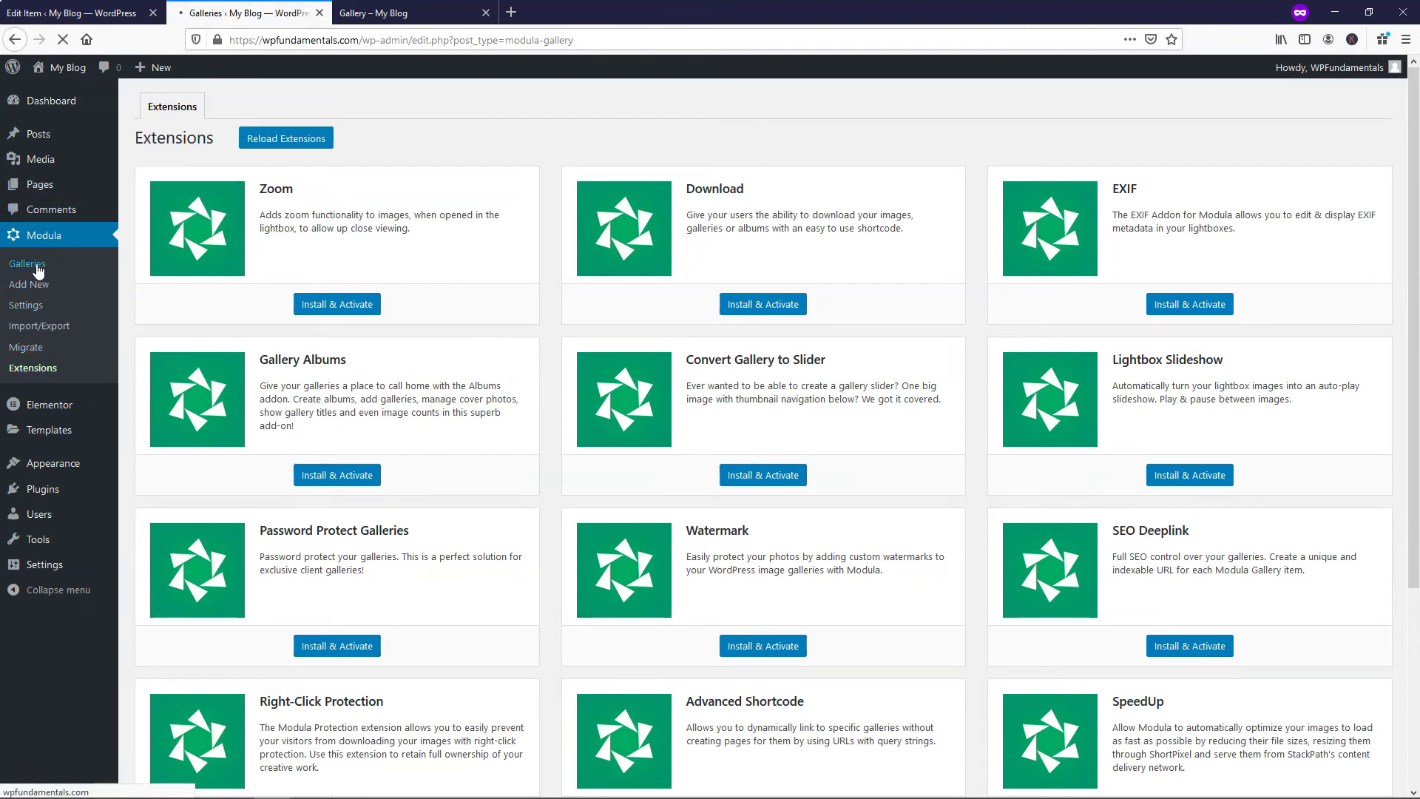
{"action": "left_click", "coordinate": [175, 421]}
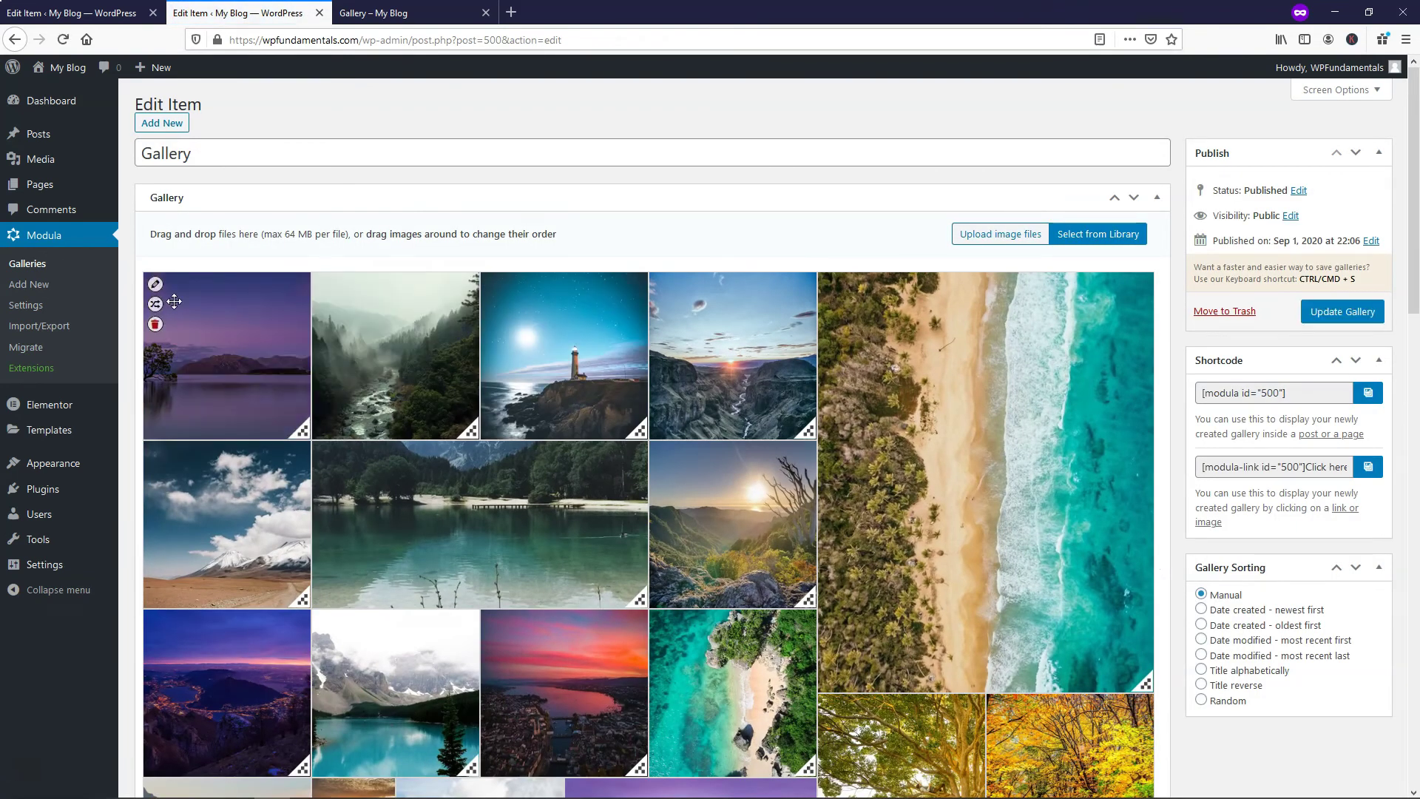
{"action": "left_click", "coordinate": [155, 285]}
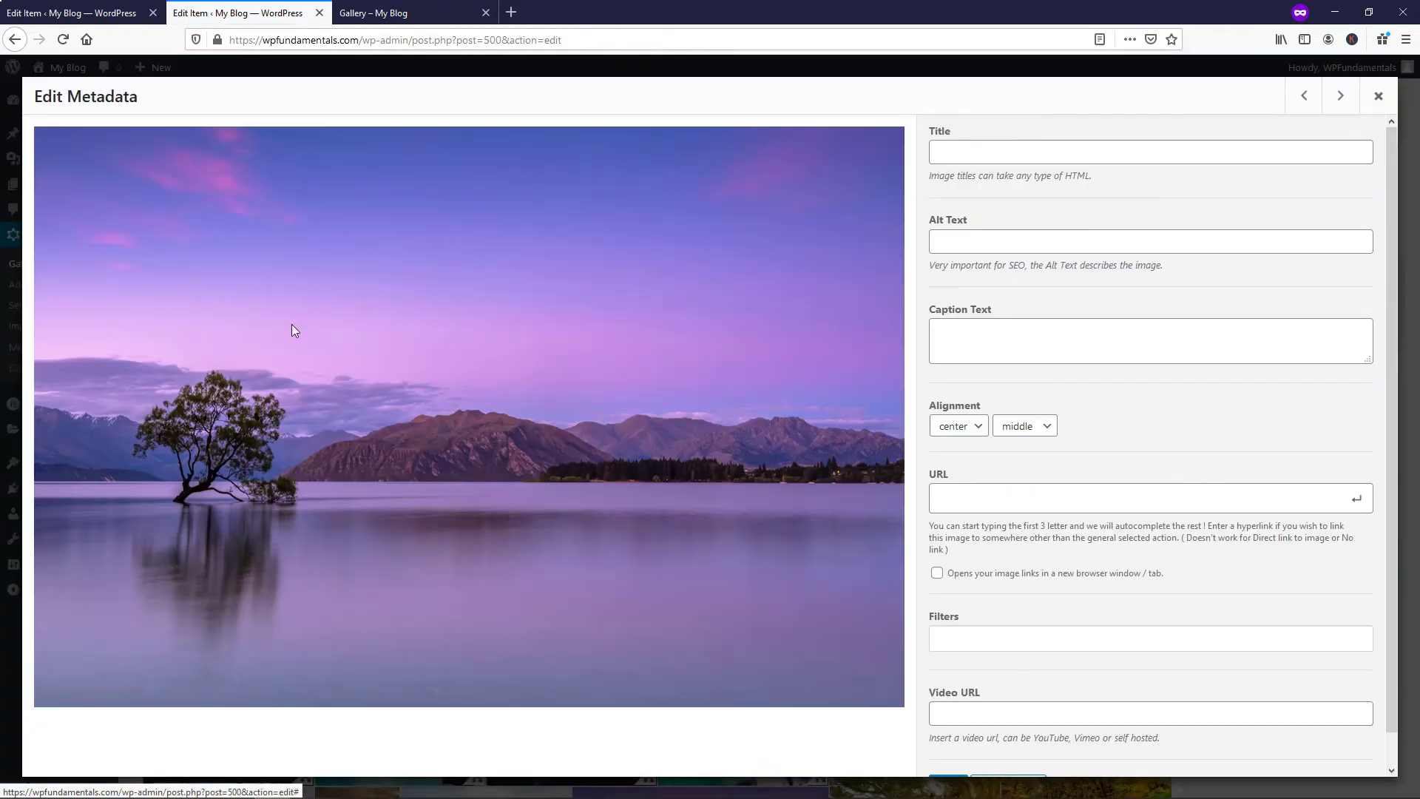
{"action": "scroll", "coordinate": [1043, 584], "scroll_direction": "down", "scroll_amount": 2}
{"action": "left_click", "coordinate": [959, 680]}
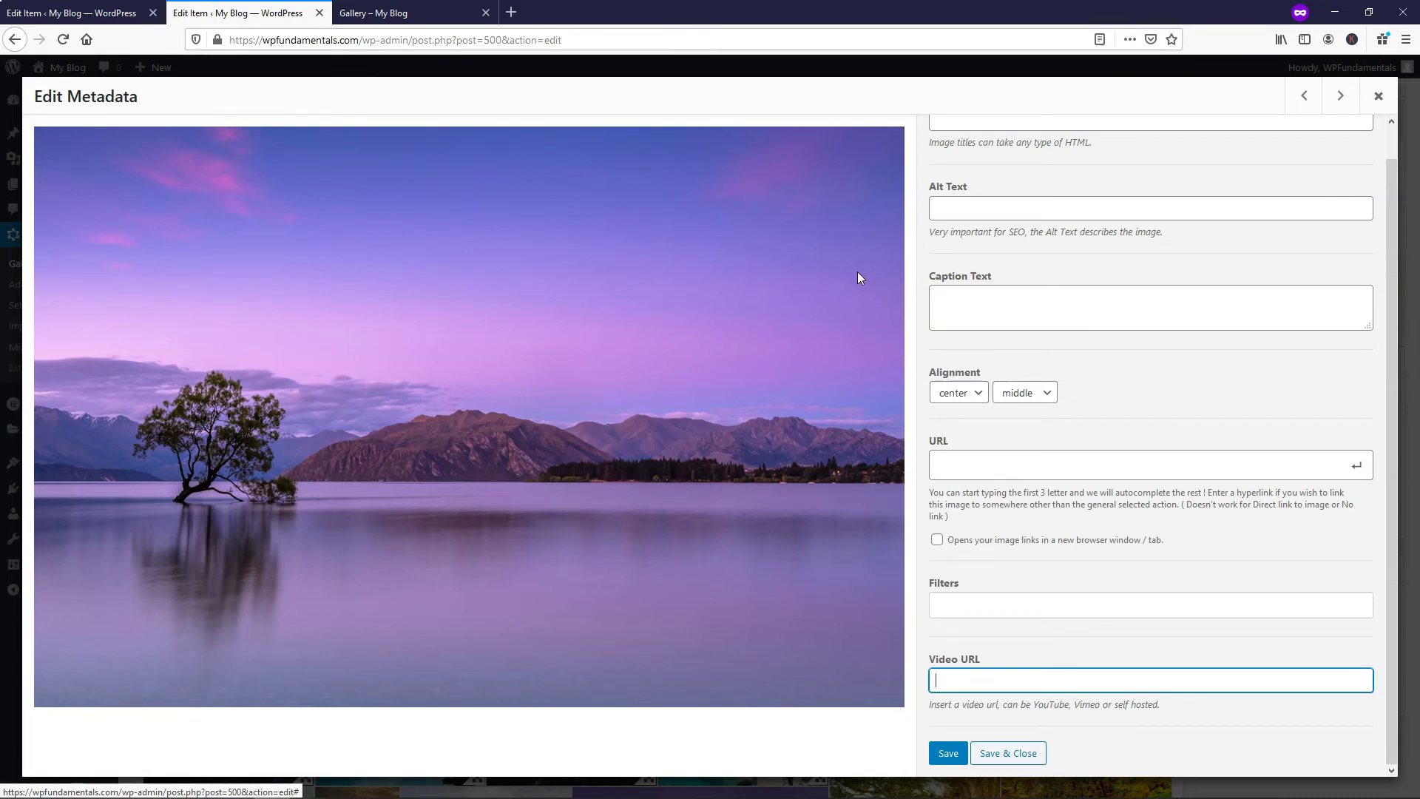
{"action": "left_click", "coordinate": [1380, 97]}
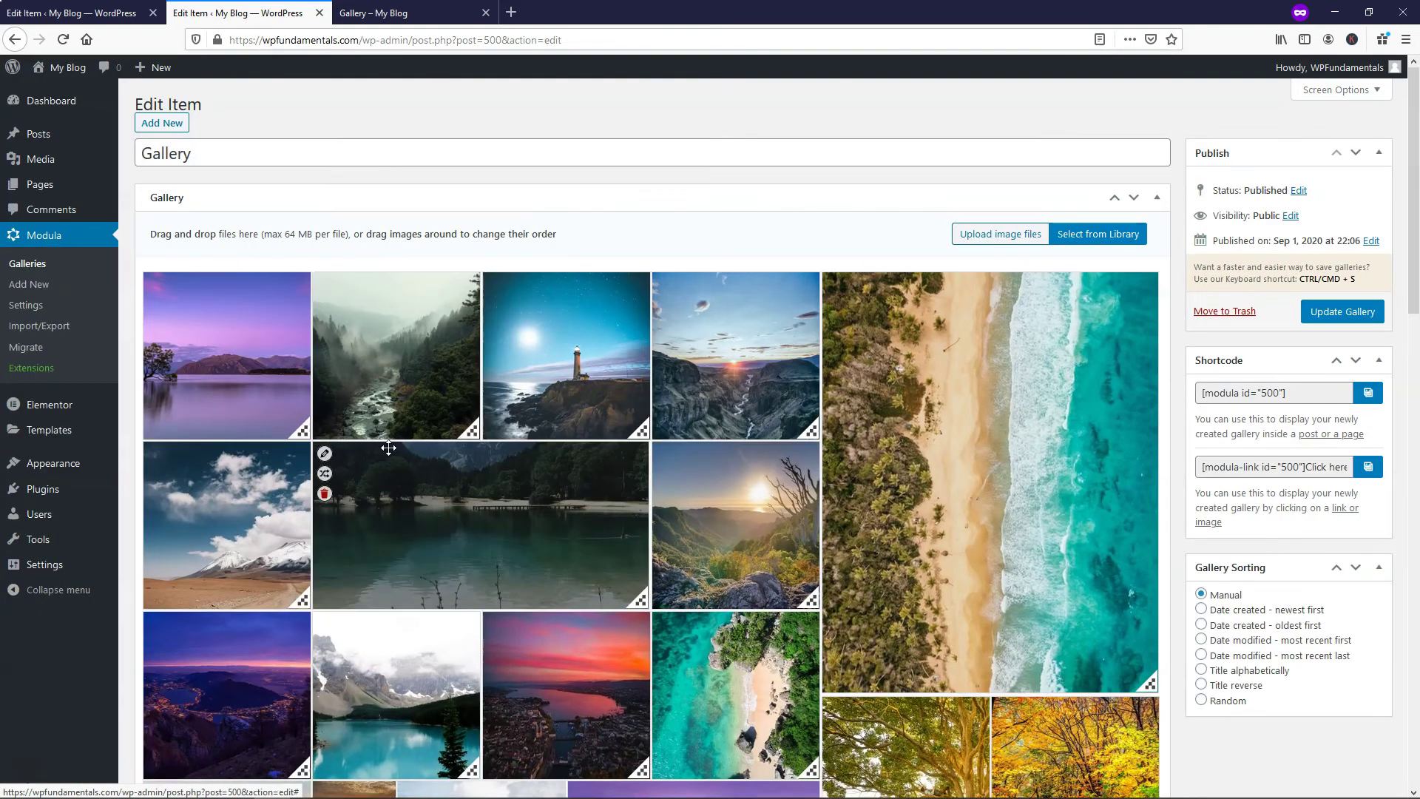
- Install and activate the SpeedUp extension from the Modula extensions page
{"action": "left_click", "coordinate": [37, 373]}
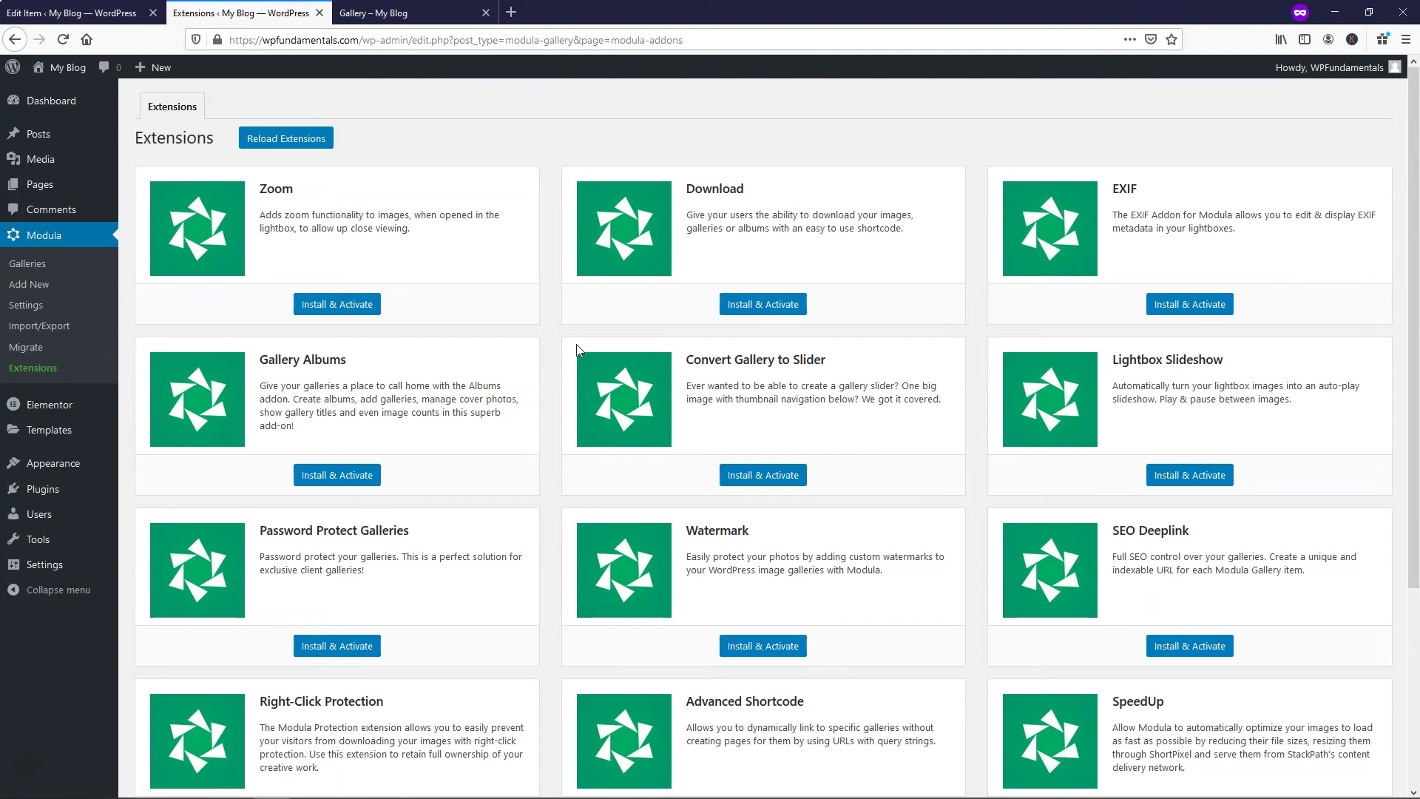
{"action": "scroll", "coordinate": [1243, 591], "scroll_direction": "down", "scroll_amount": 3}
{"action": "left_click", "coordinate": [1178, 595]}
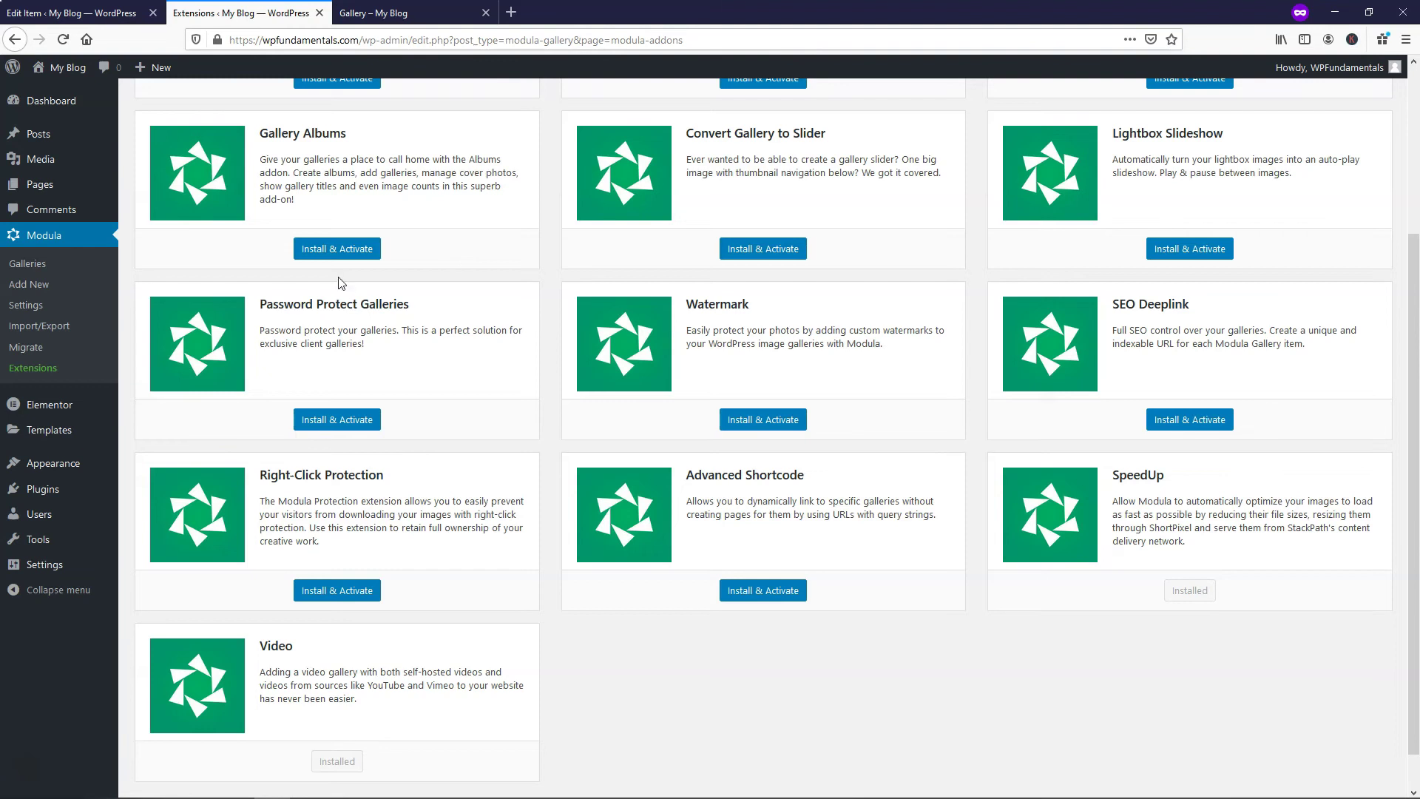
- Reopen the gallery for editing and enable Lazy Load in its Speed Up settings
{"action": "left_click", "coordinate": [42, 271]}
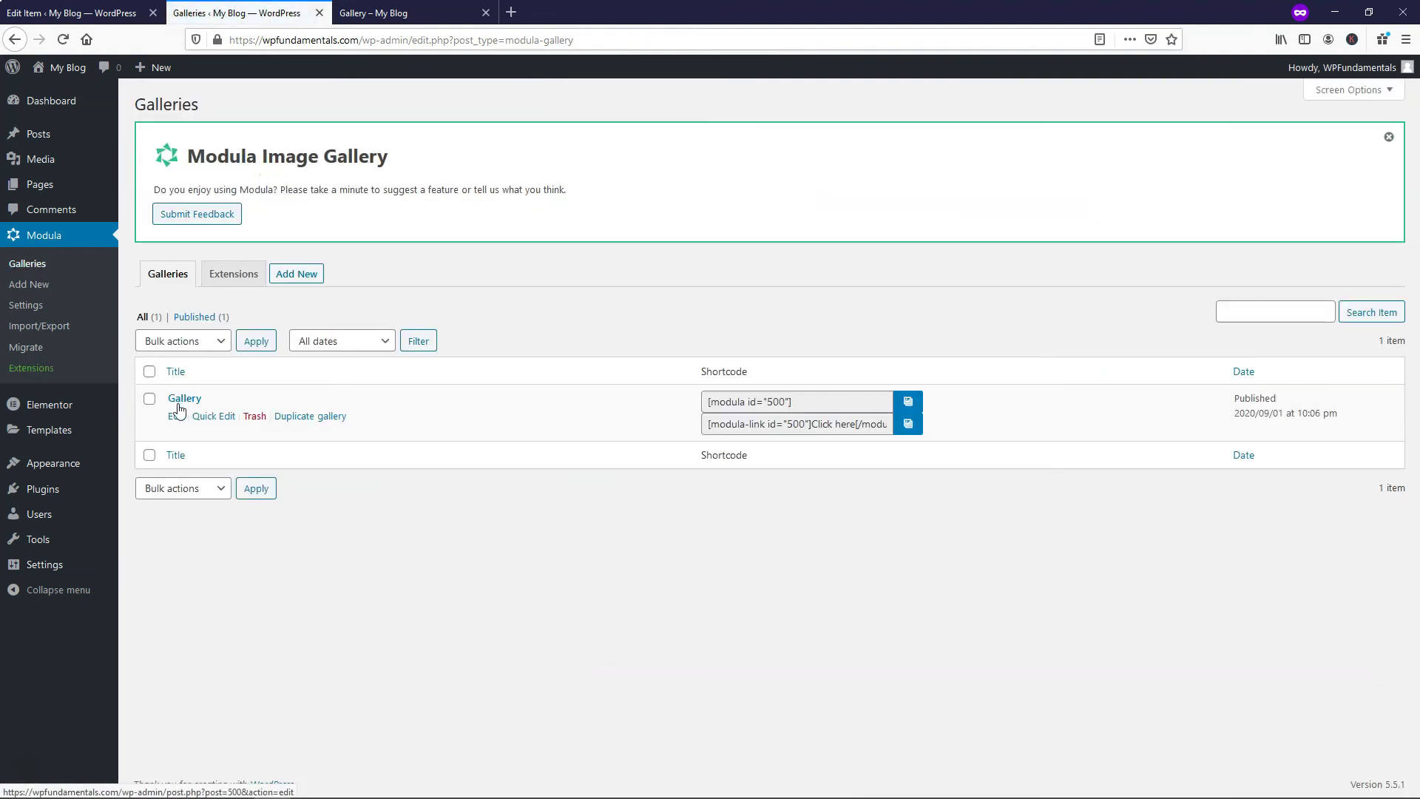
{"action": "left_click", "coordinate": [175, 417]}
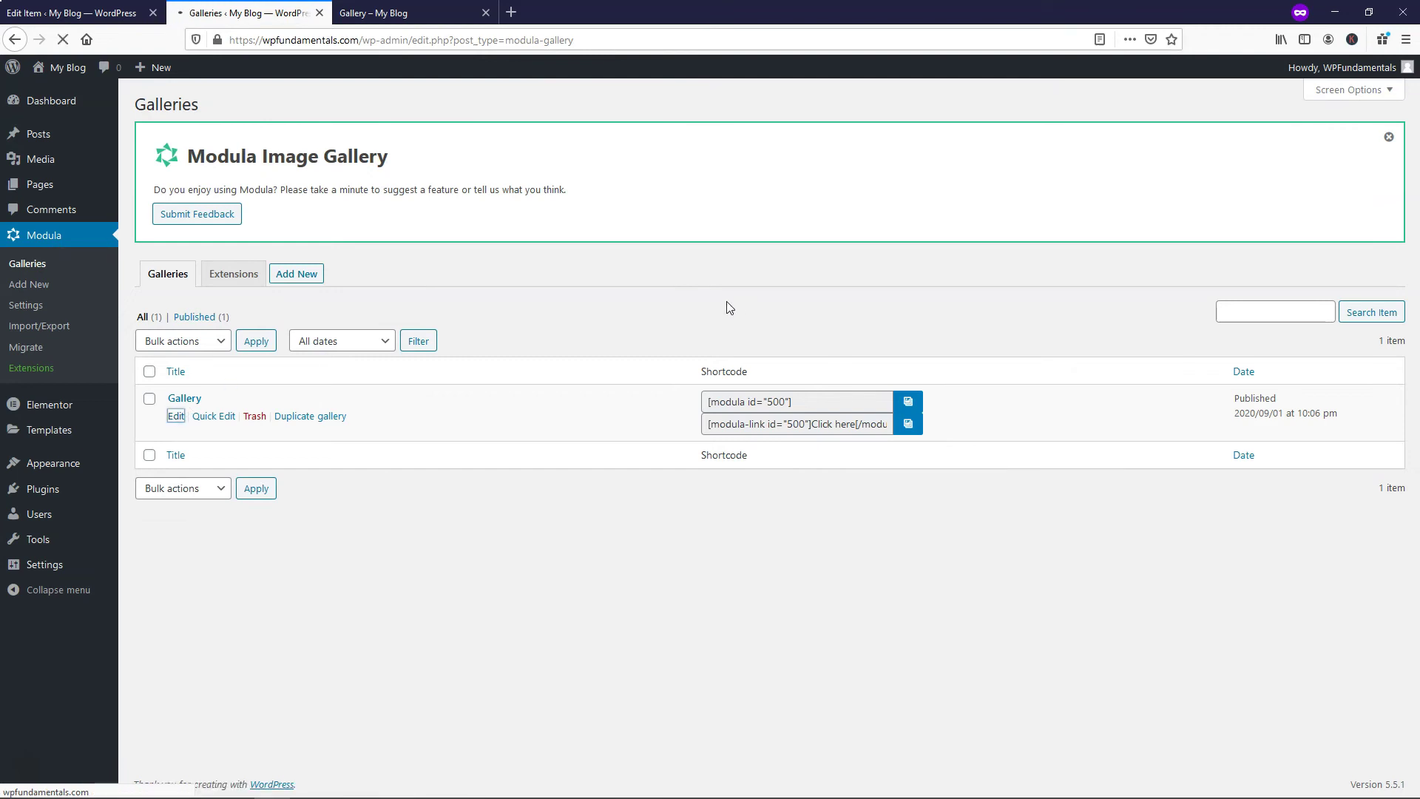
{"action": "scroll", "coordinate": [696, 304], "scroll_direction": "down", "scroll_amount": 5}
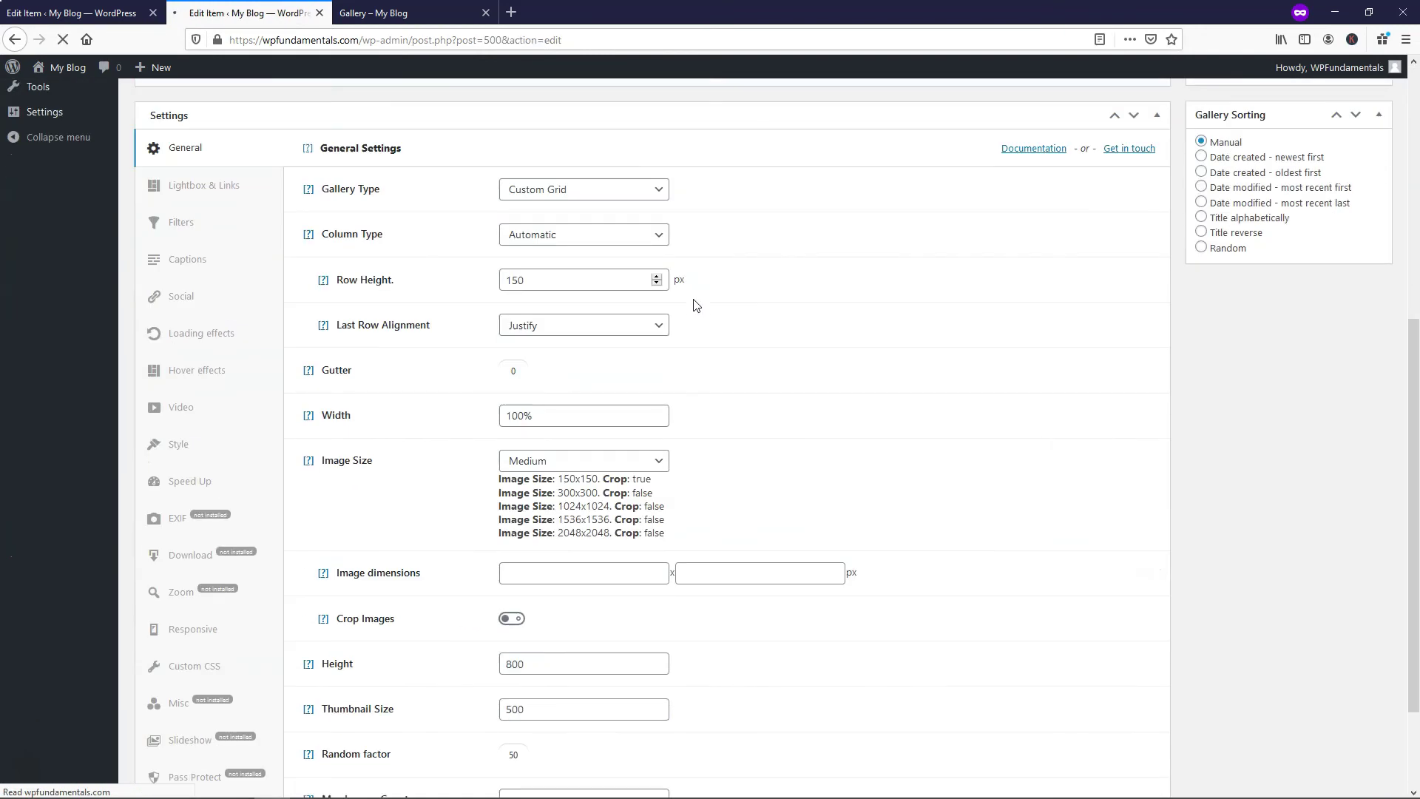
{"action": "scroll", "coordinate": [645, 324], "scroll_direction": "down", "scroll_amount": 10}
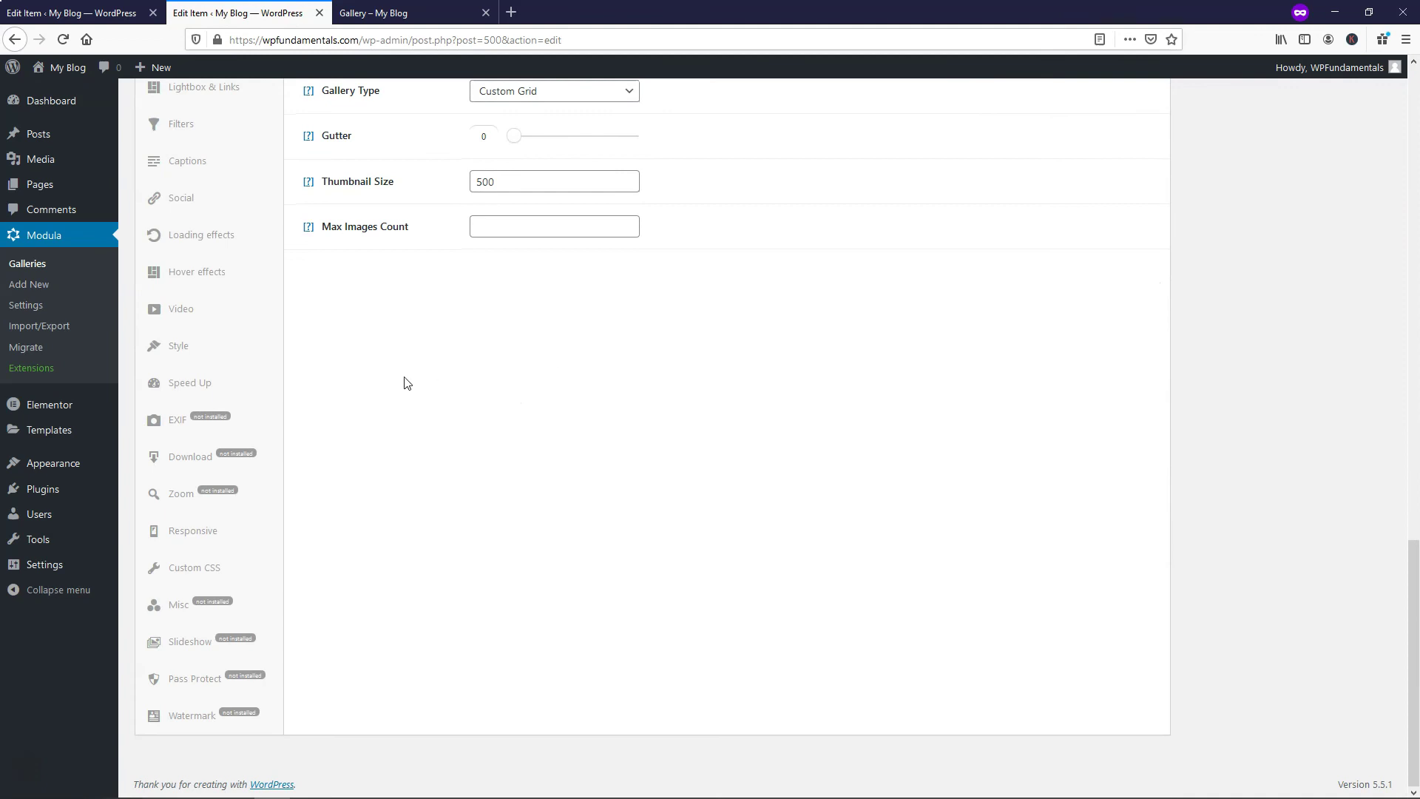
{"action": "left_click", "coordinate": [196, 384]}
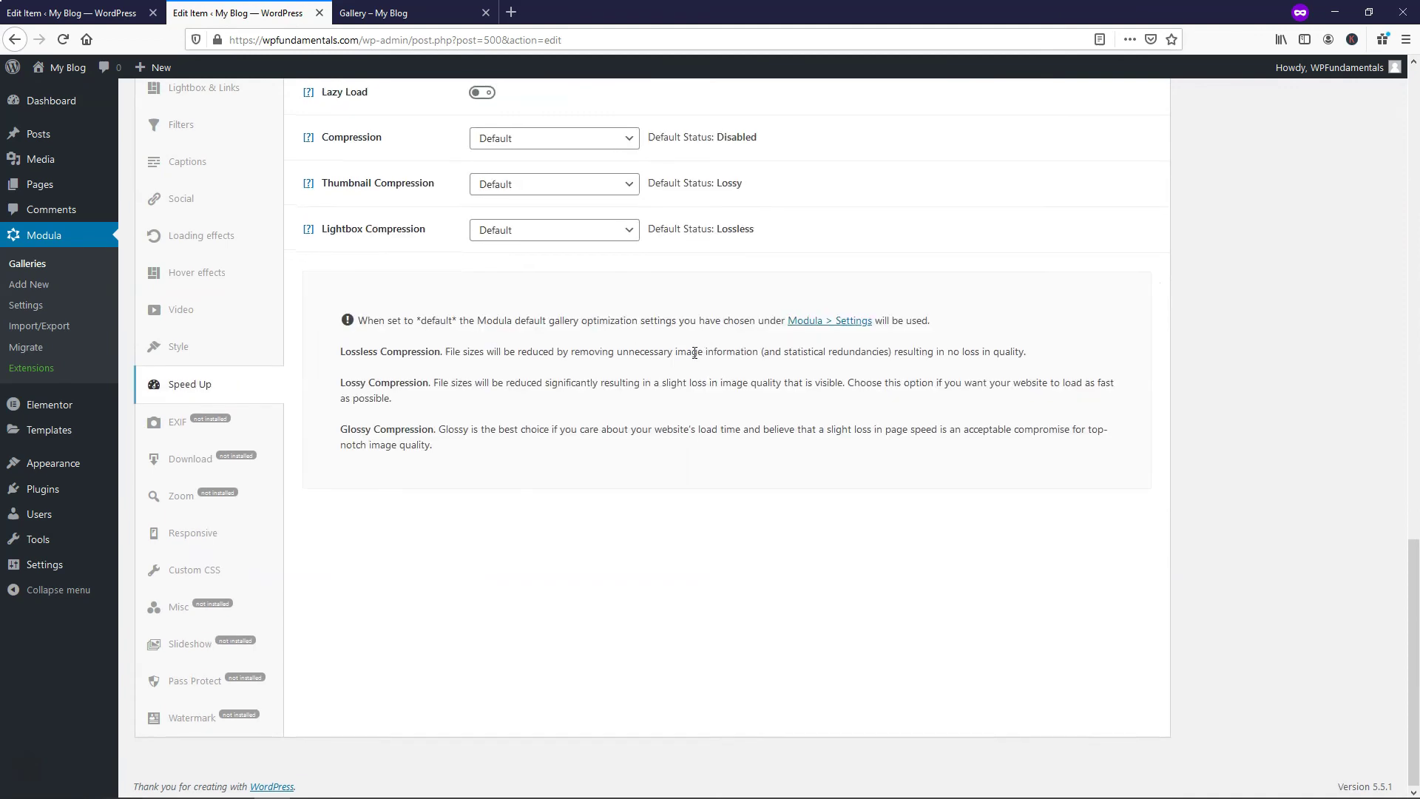
{"action": "scroll", "coordinate": [695, 352], "scroll_direction": "up", "scroll_amount": 4}
{"action": "left_click", "coordinate": [485, 394]}
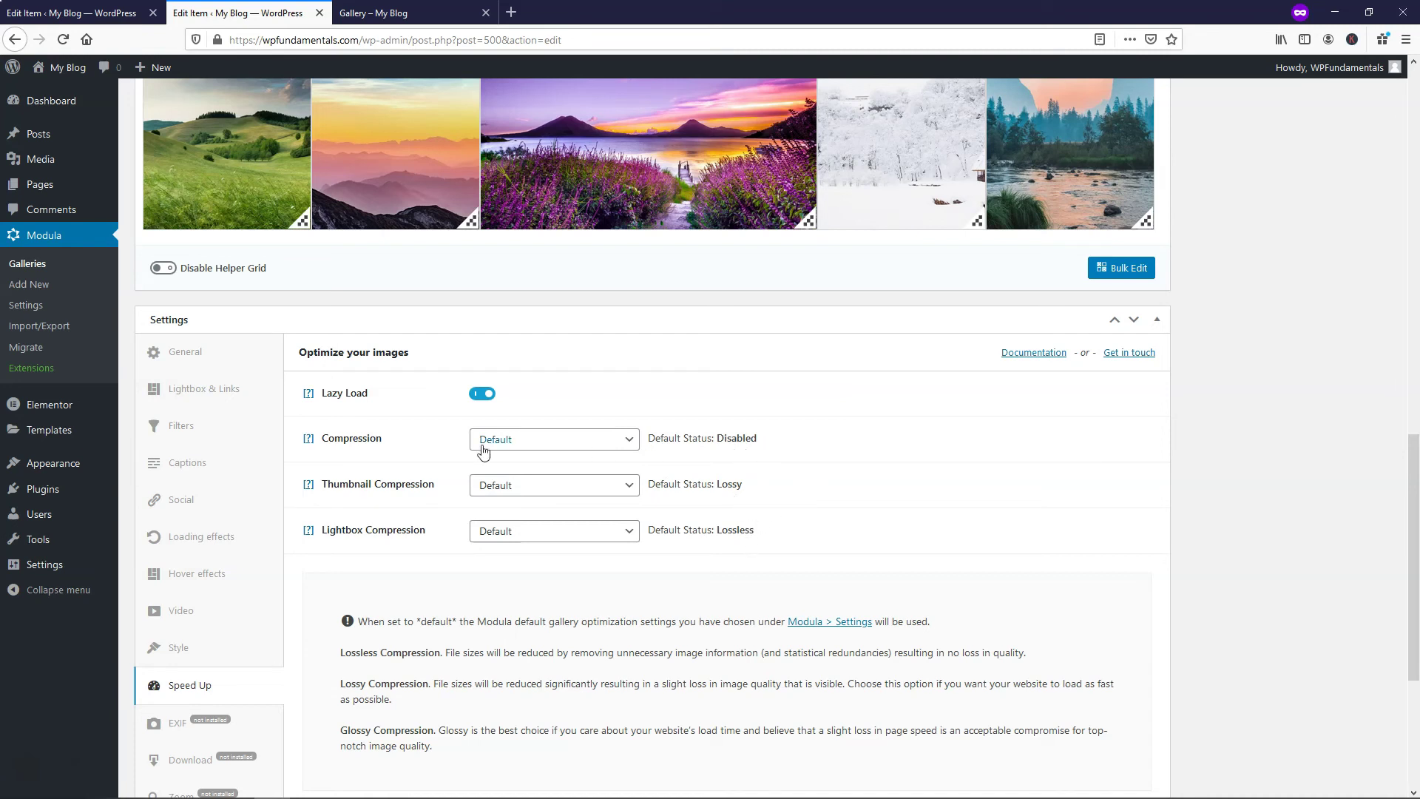
- Keep general compression at Default, set thumbnail and lightbox compression to Lossless Compresion, and update the gallery
{"action": "left_click", "coordinate": [561, 447]}
{"action": "left_click", "coordinate": [574, 449]}
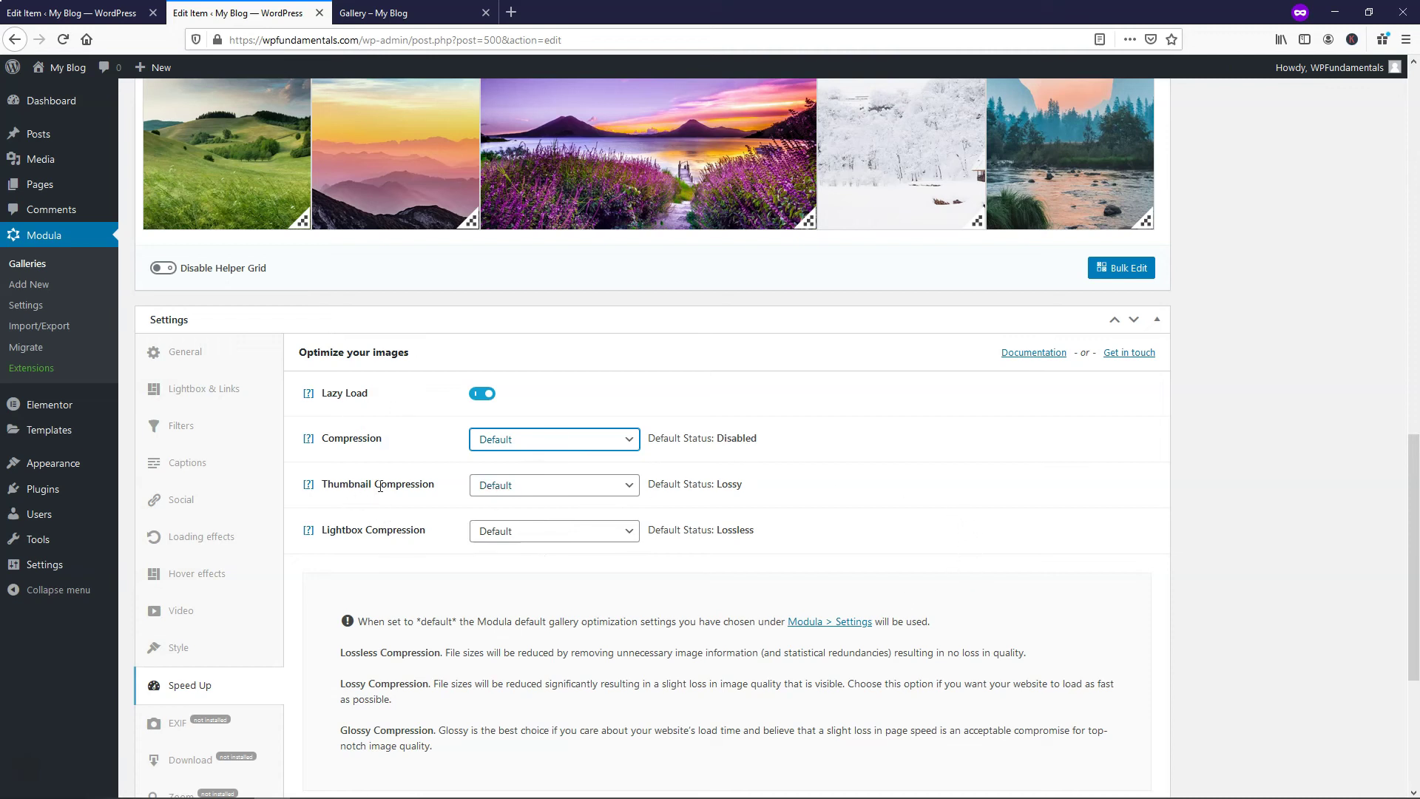
{"action": "left_click", "coordinate": [619, 486]}
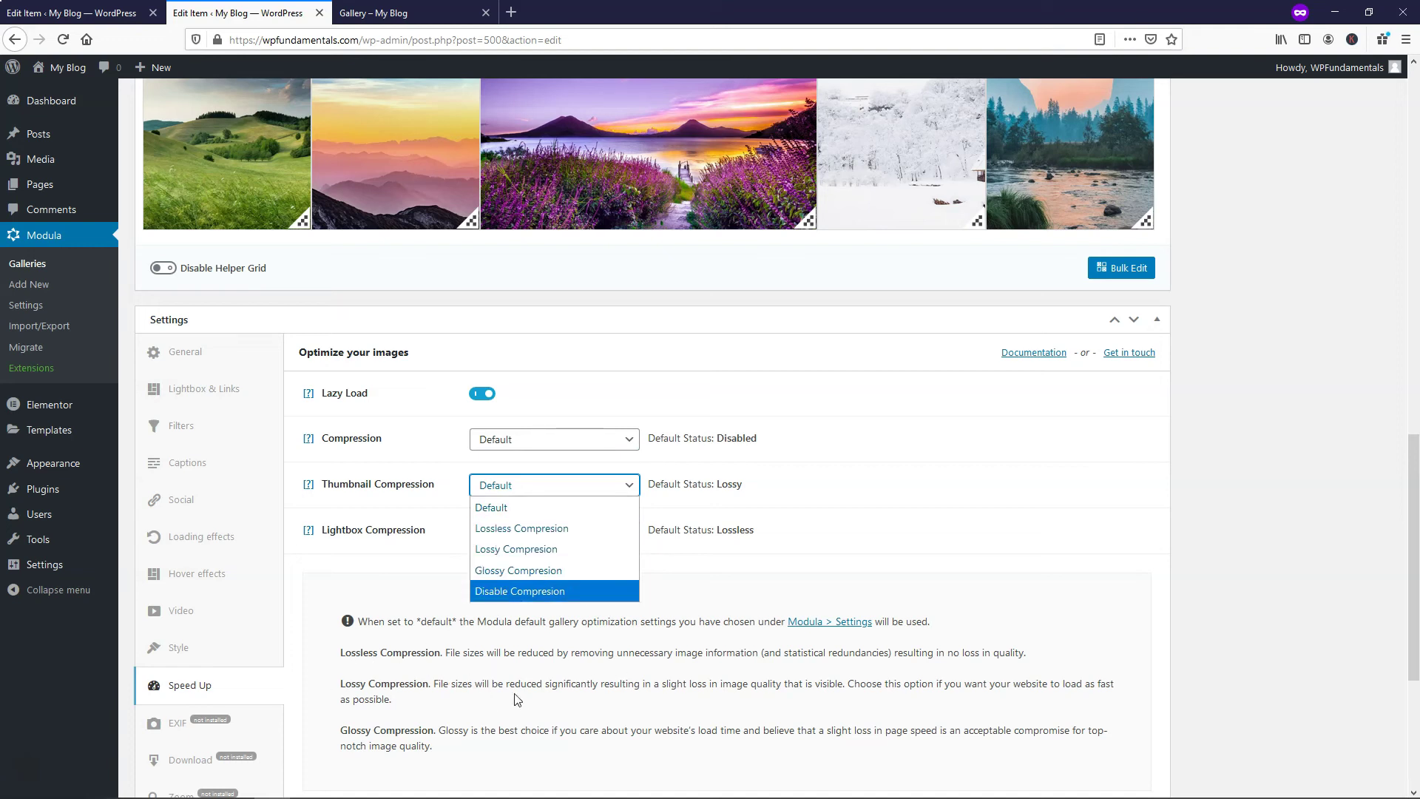
{"action": "left_click", "coordinate": [522, 528]}
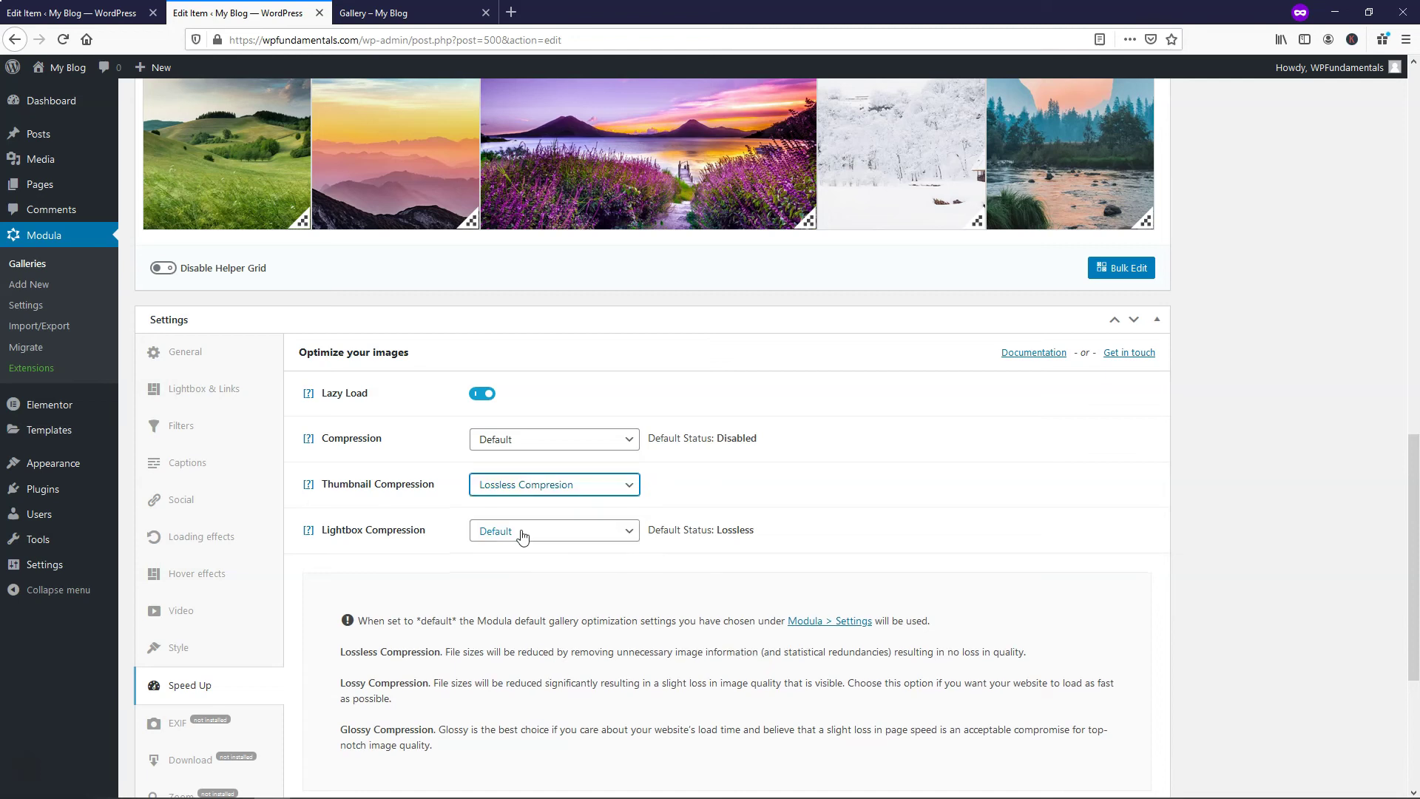
{"action": "left_click", "coordinate": [612, 537]}
{"action": "left_click", "coordinate": [562, 579]}
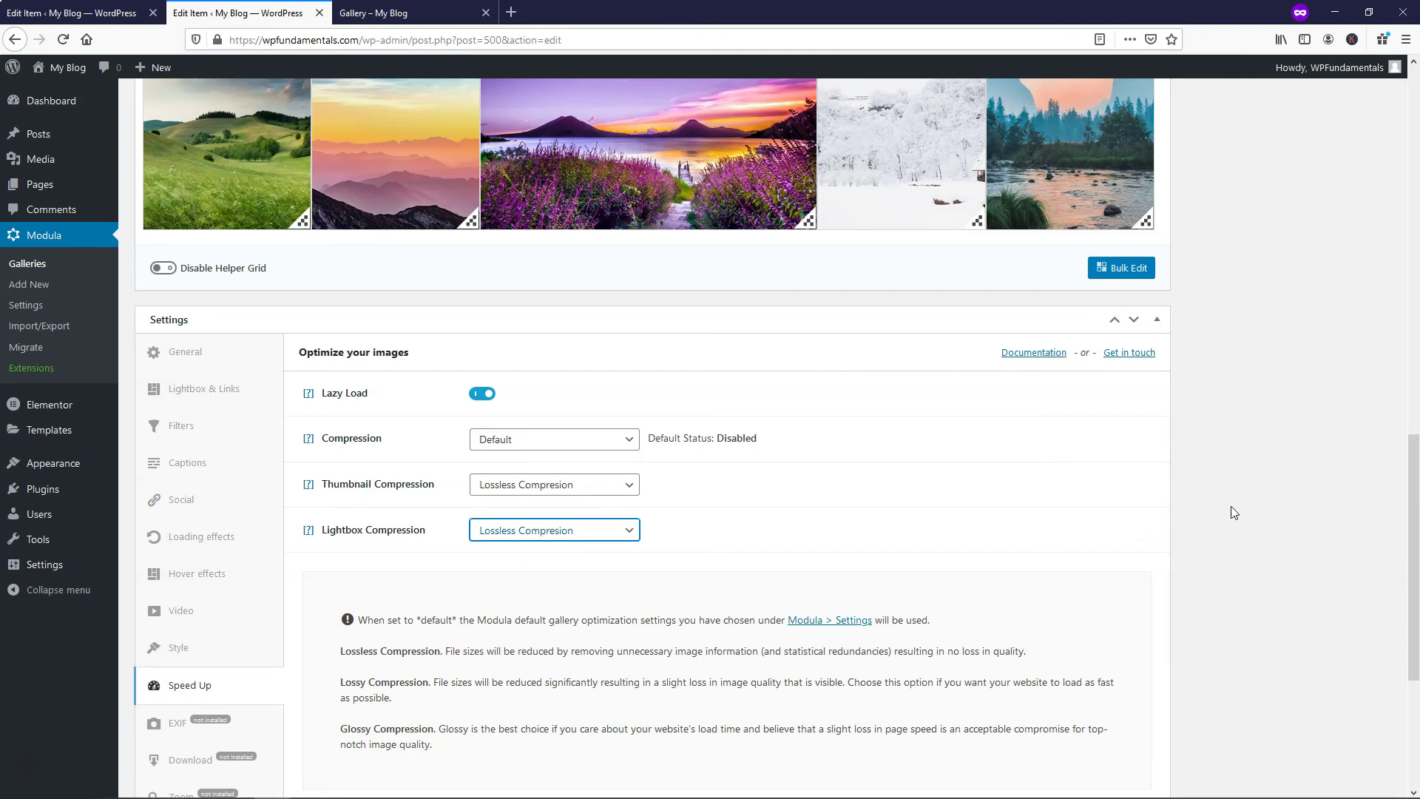
{"action": "scroll", "coordinate": [1233, 510], "scroll_direction": "up", "scroll_amount": 15}
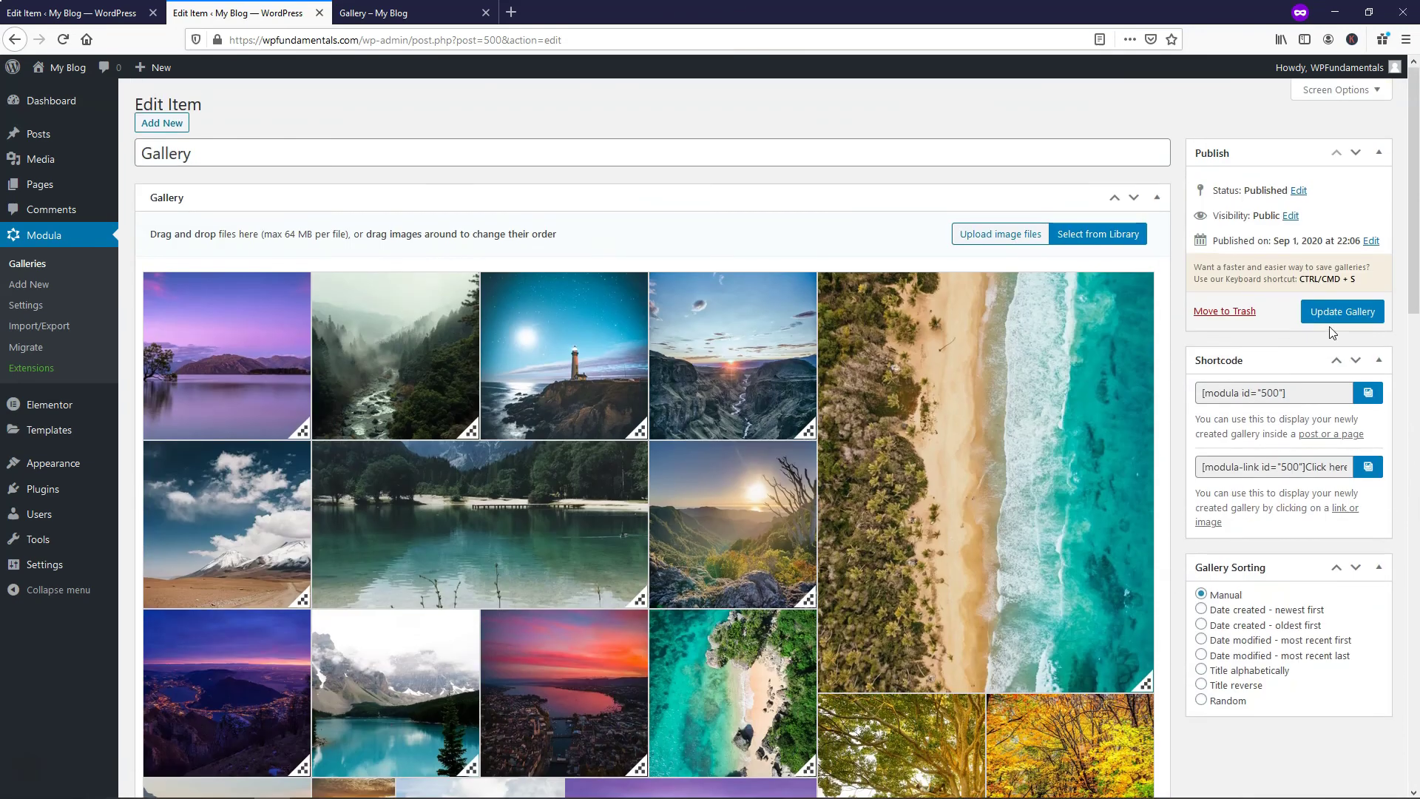
{"action": "left_click", "coordinate": [1336, 314]}
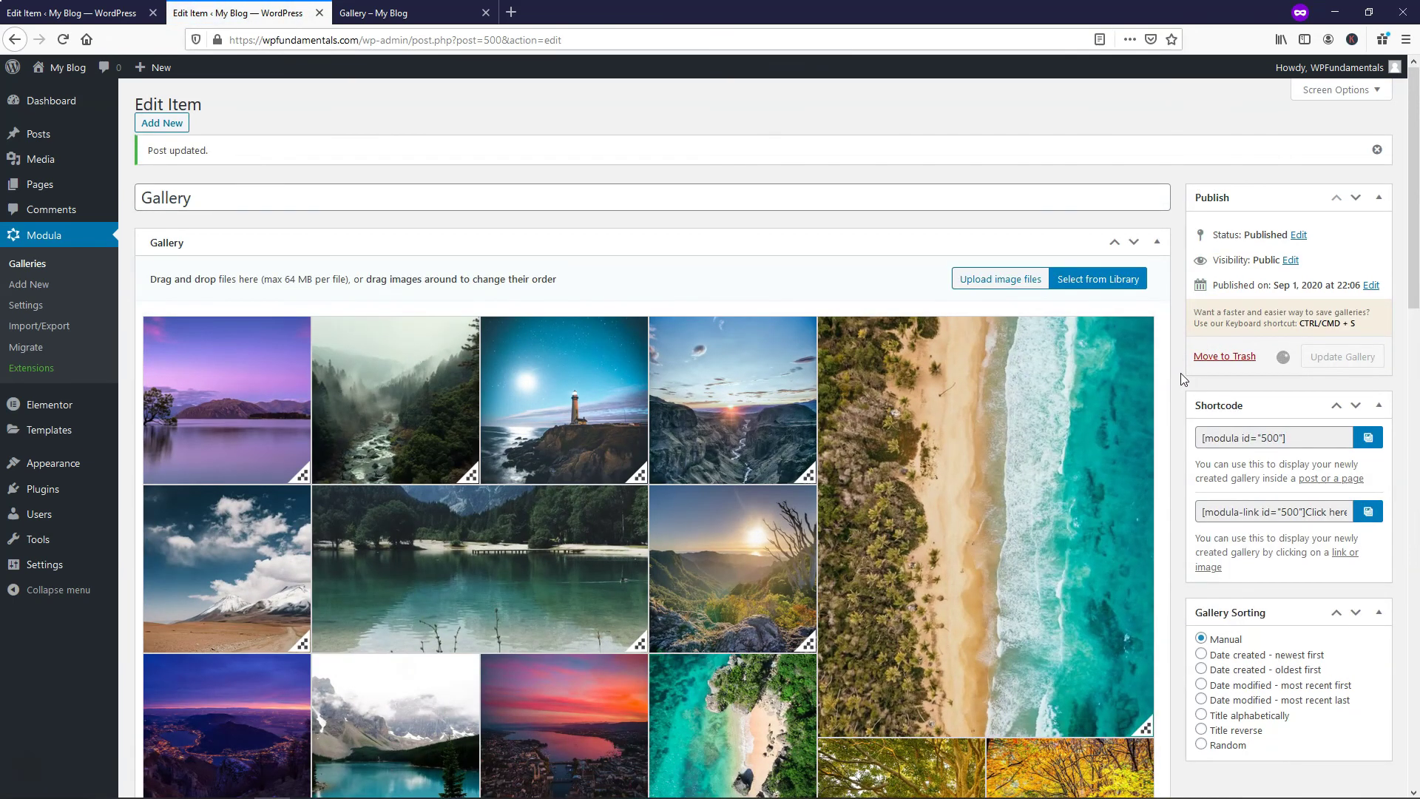
- Look over the updated gallery's images and browse the list of available Modula extensions
{"action": "scroll", "coordinate": [1181, 373], "scroll_direction": "down", "scroll_amount": 6}
{"action": "scroll", "coordinate": [1182, 375], "scroll_direction": "down", "scroll_amount": 6}
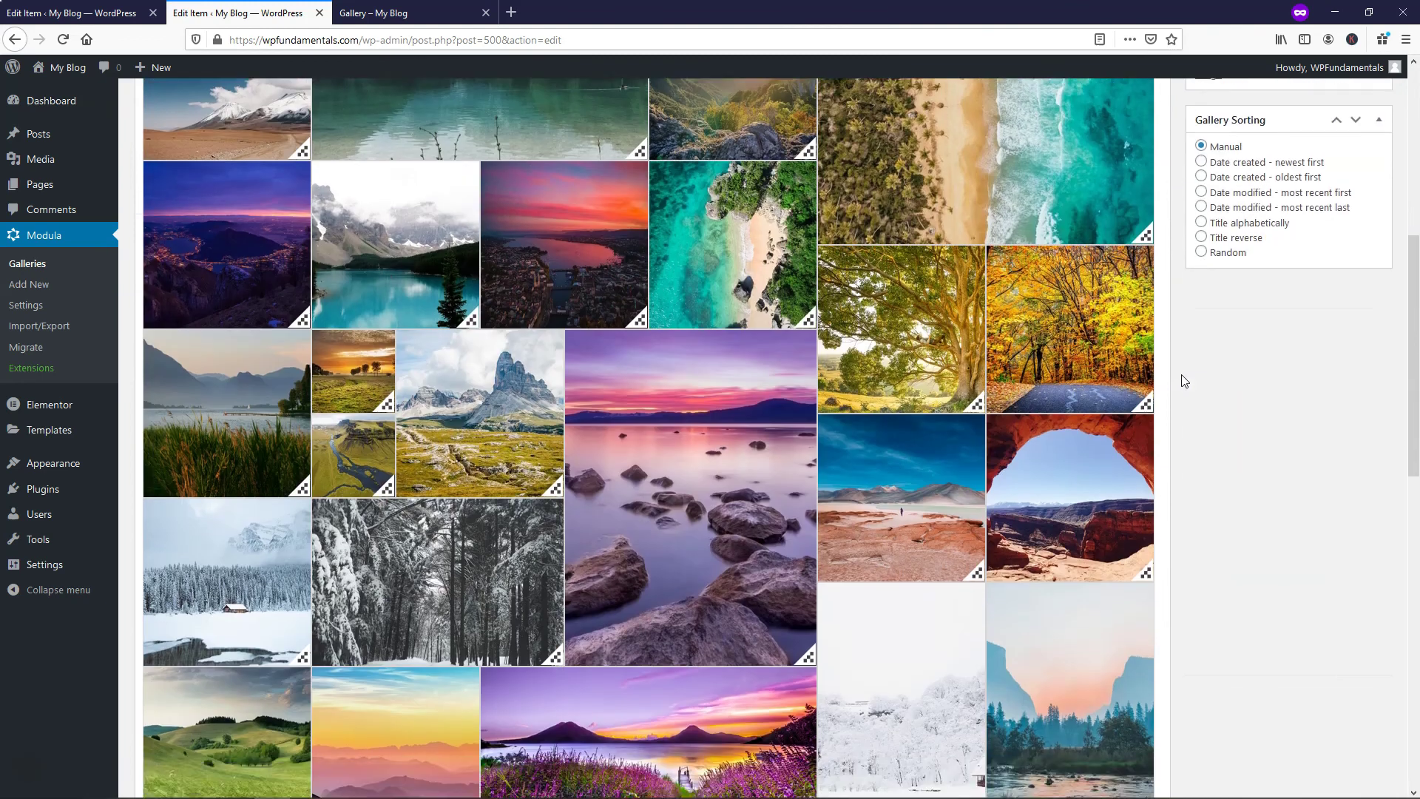
{"action": "left_click", "coordinate": [30, 368]}
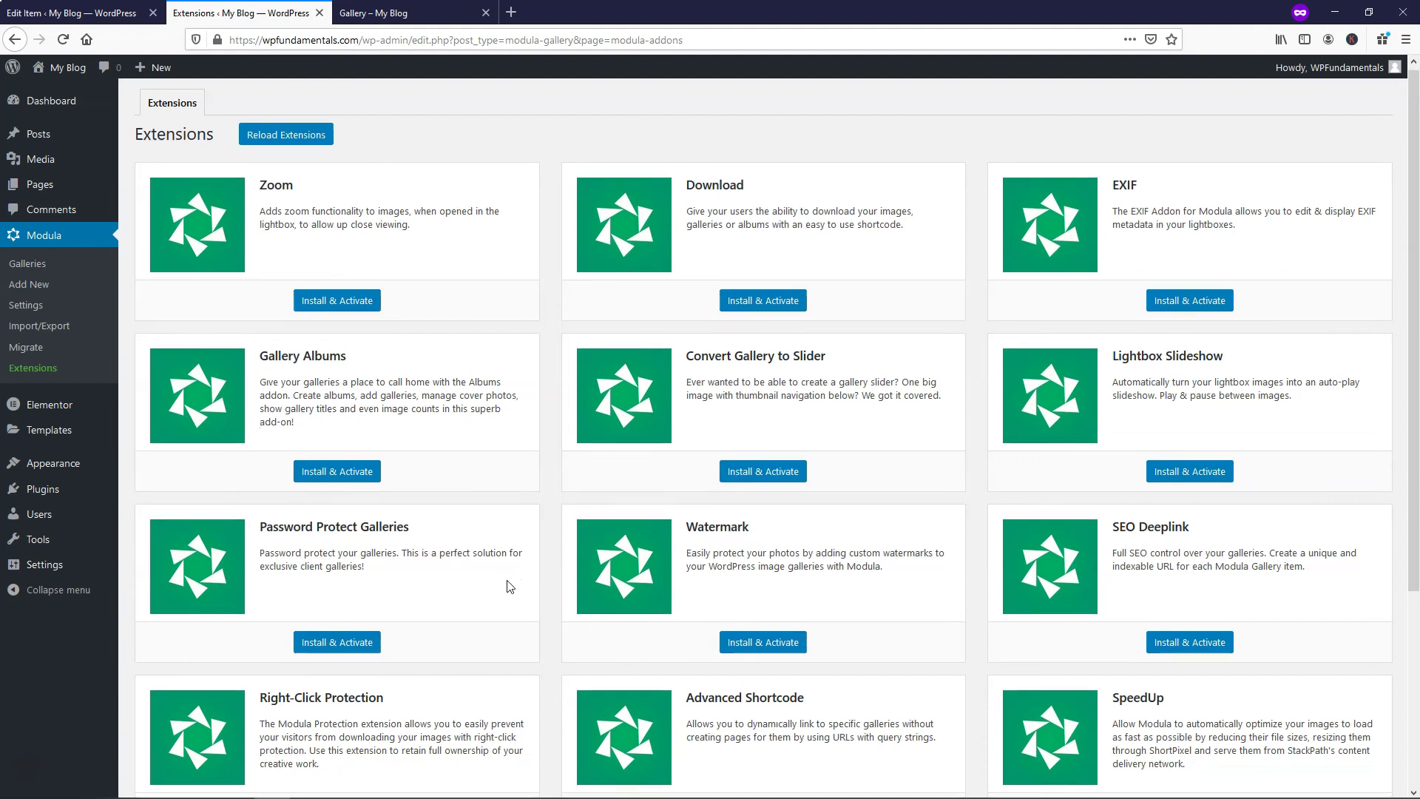
{"action": "scroll", "coordinate": [507, 580], "scroll_direction": "down", "scroll_amount": 2}
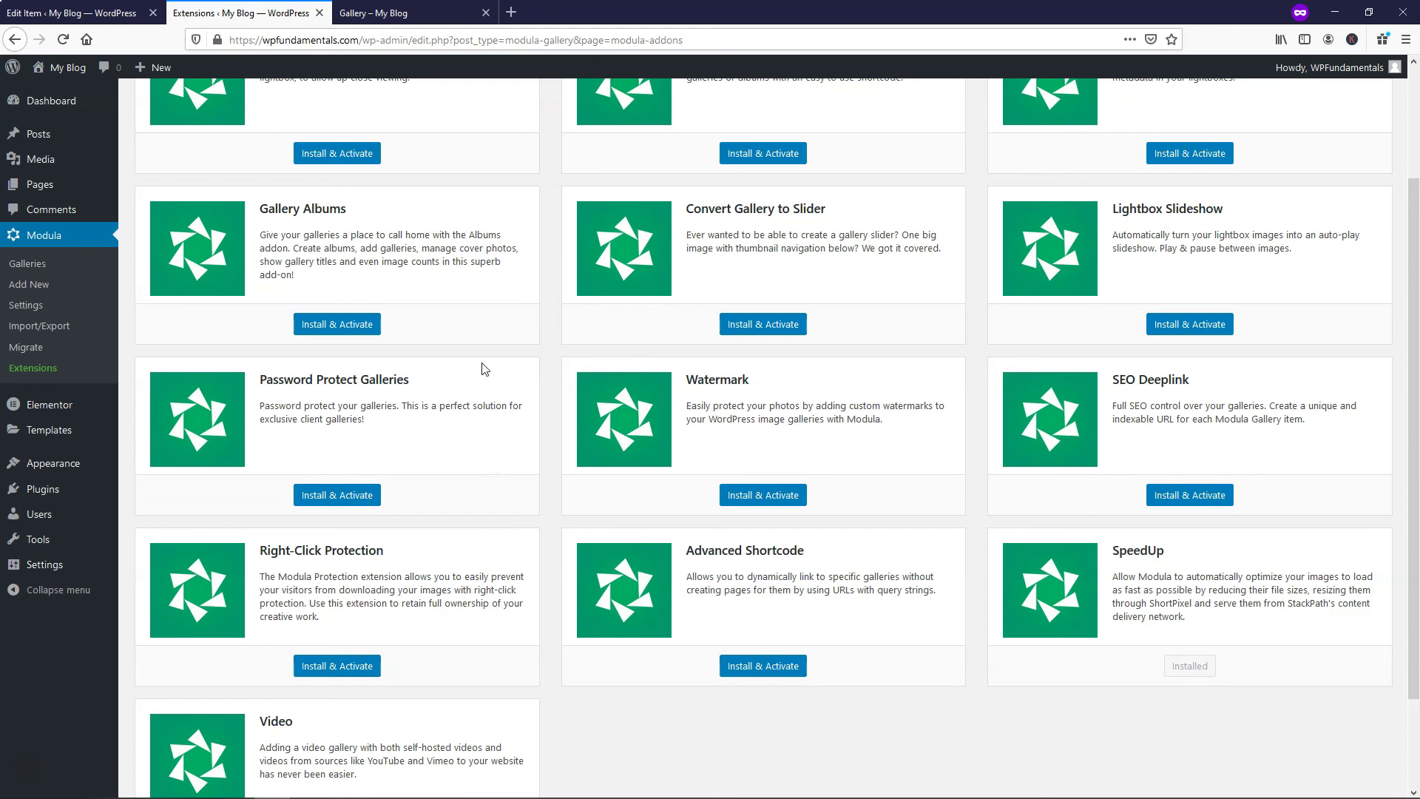
{"action": "scroll", "coordinate": [483, 372], "scroll_direction": "up", "scroll_amount": 2}
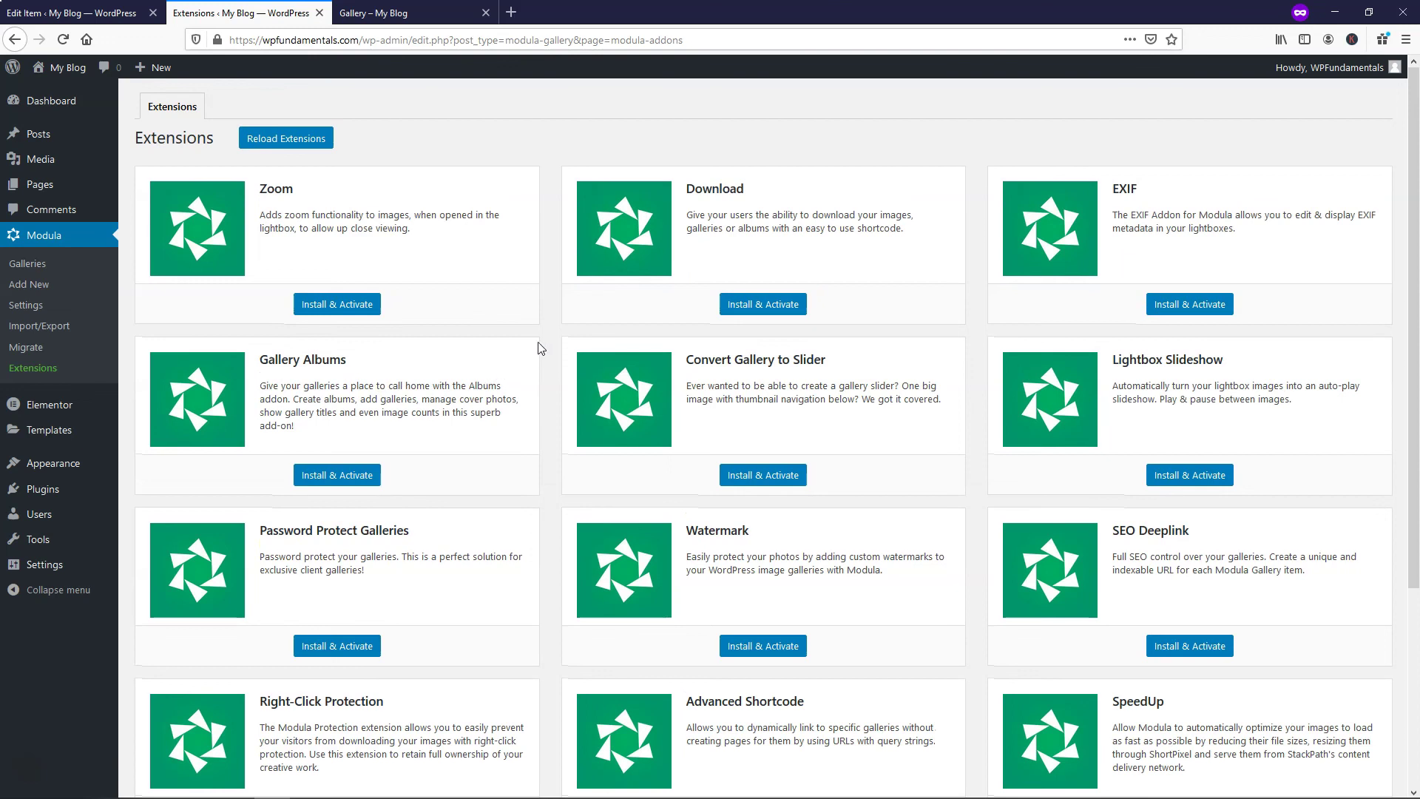
- Reload the live Gallery page and check how its images load down to the footer
{"action": "left_click", "coordinate": [381, 12]}
{"action": "left_click", "coordinate": [62, 39]}
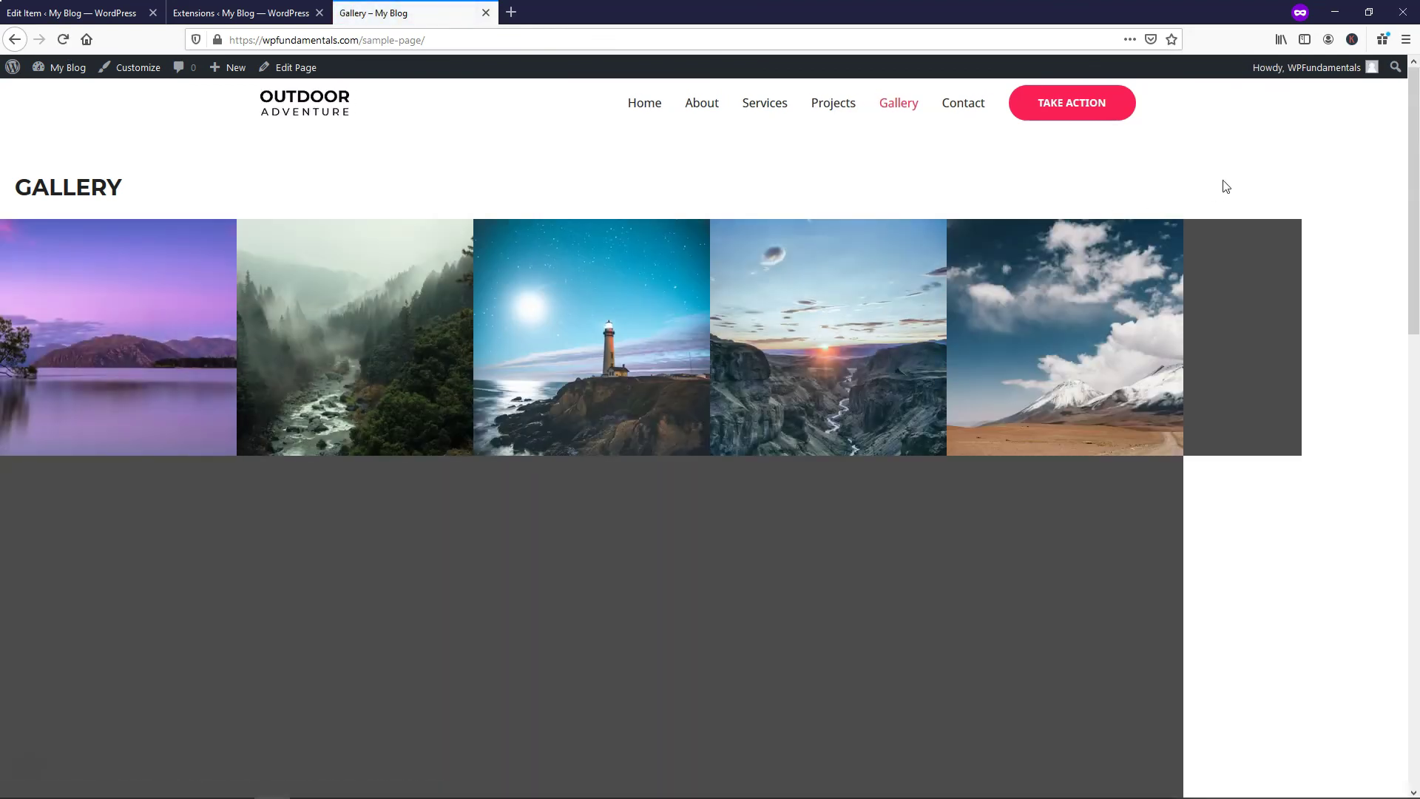
{"action": "scroll", "coordinate": [1416, 152], "scroll_direction": "down", "scroll_amount": 1}
{"action": "left_click_drag", "start_coordinate": [1415, 152], "coordinate": [1405, 593]}
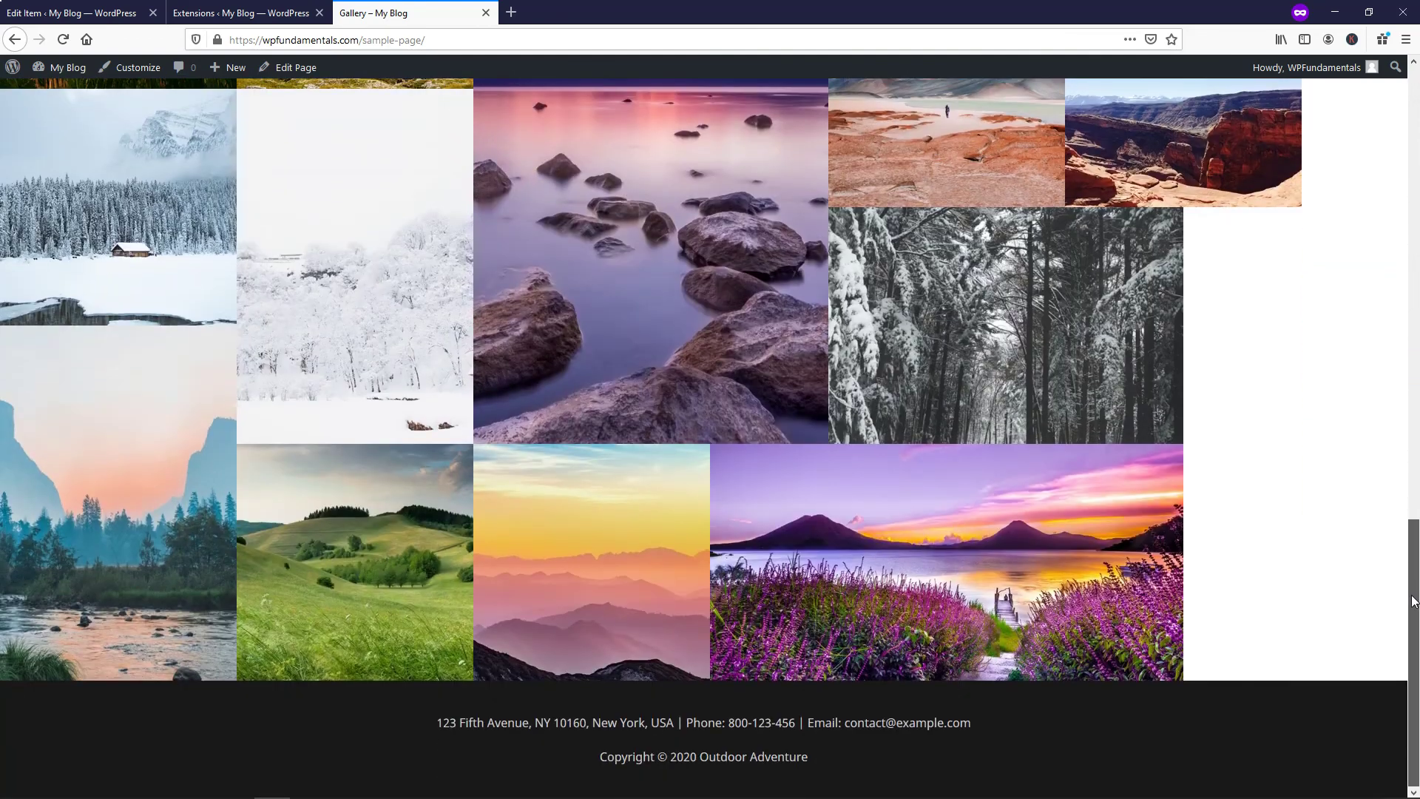
- View the snowy forest image in the lightbox, advance through the three images after it, and close the lightbox
{"action": "left_click", "coordinate": [986, 274]}
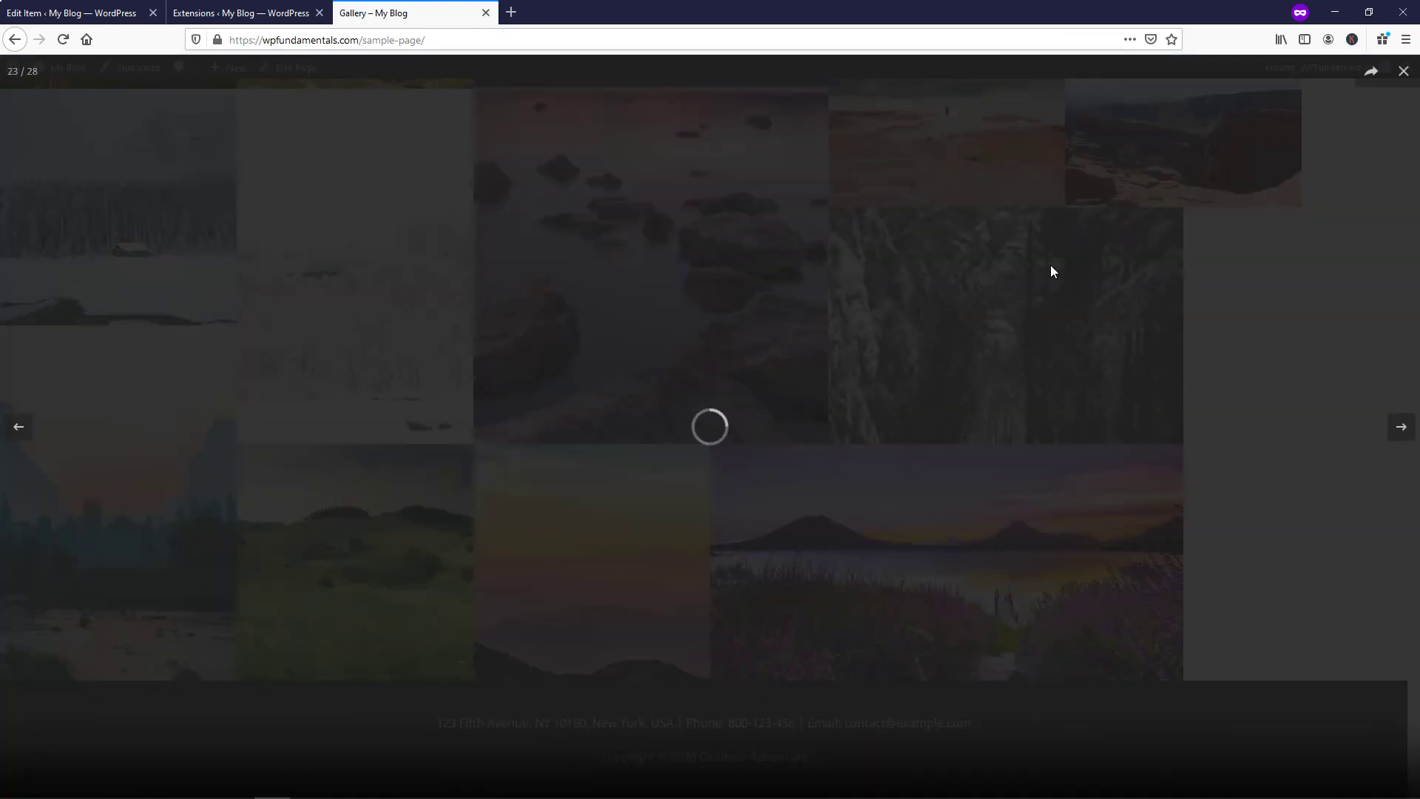
{"action": "left_click", "coordinate": [1400, 432]}
{"action": "left_click", "coordinate": [1399, 432]}
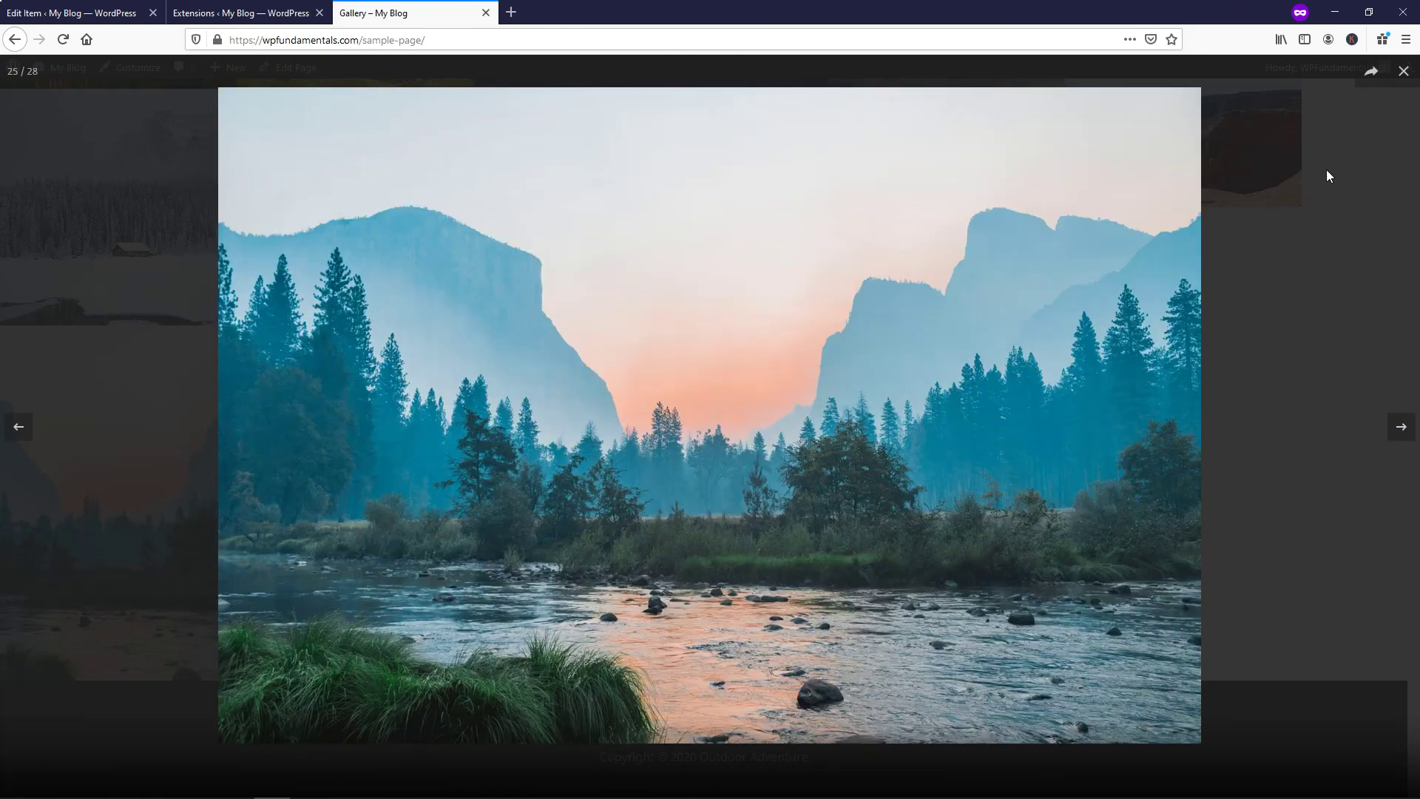
{"action": "left_click", "coordinate": [1395, 437]}
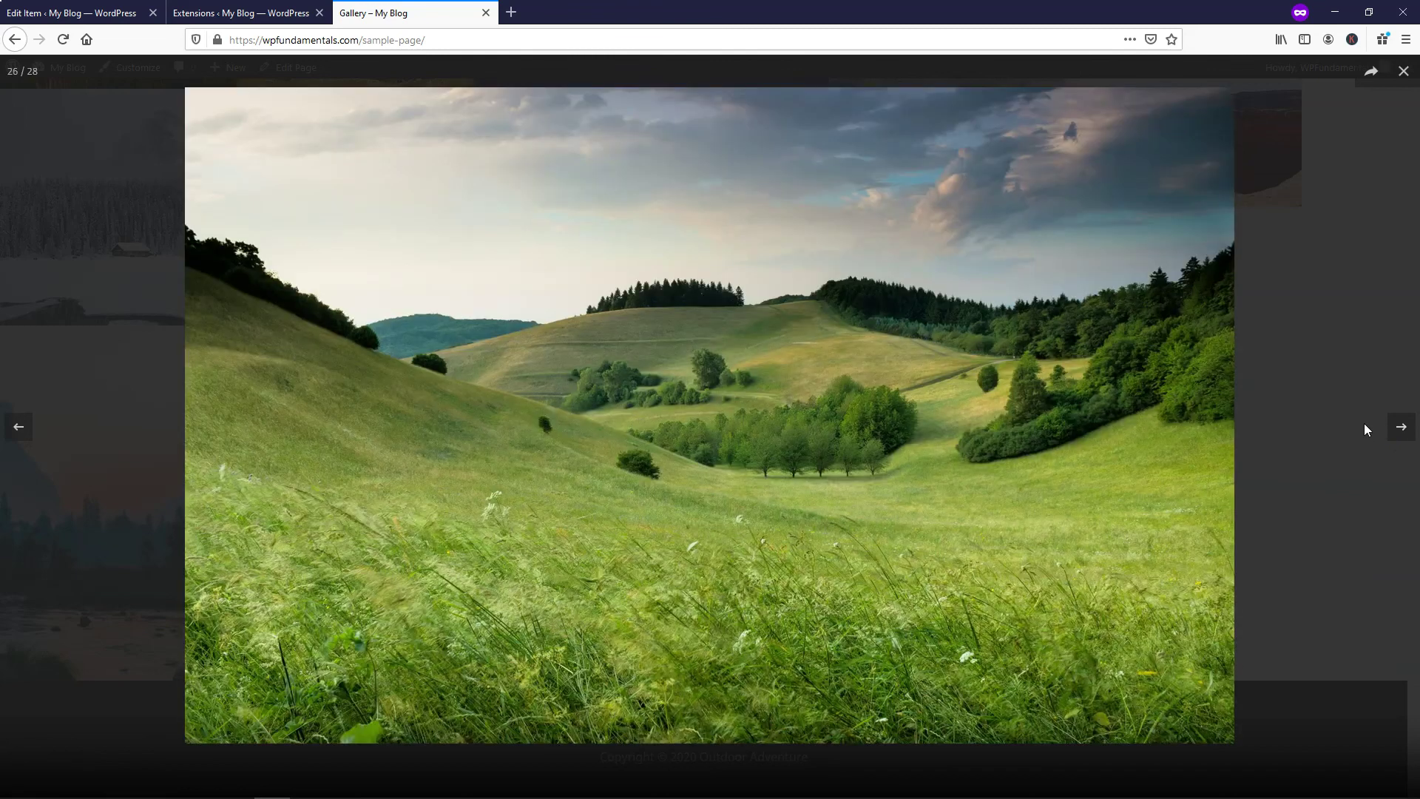
{"action": "left_click", "coordinate": [1405, 71]}
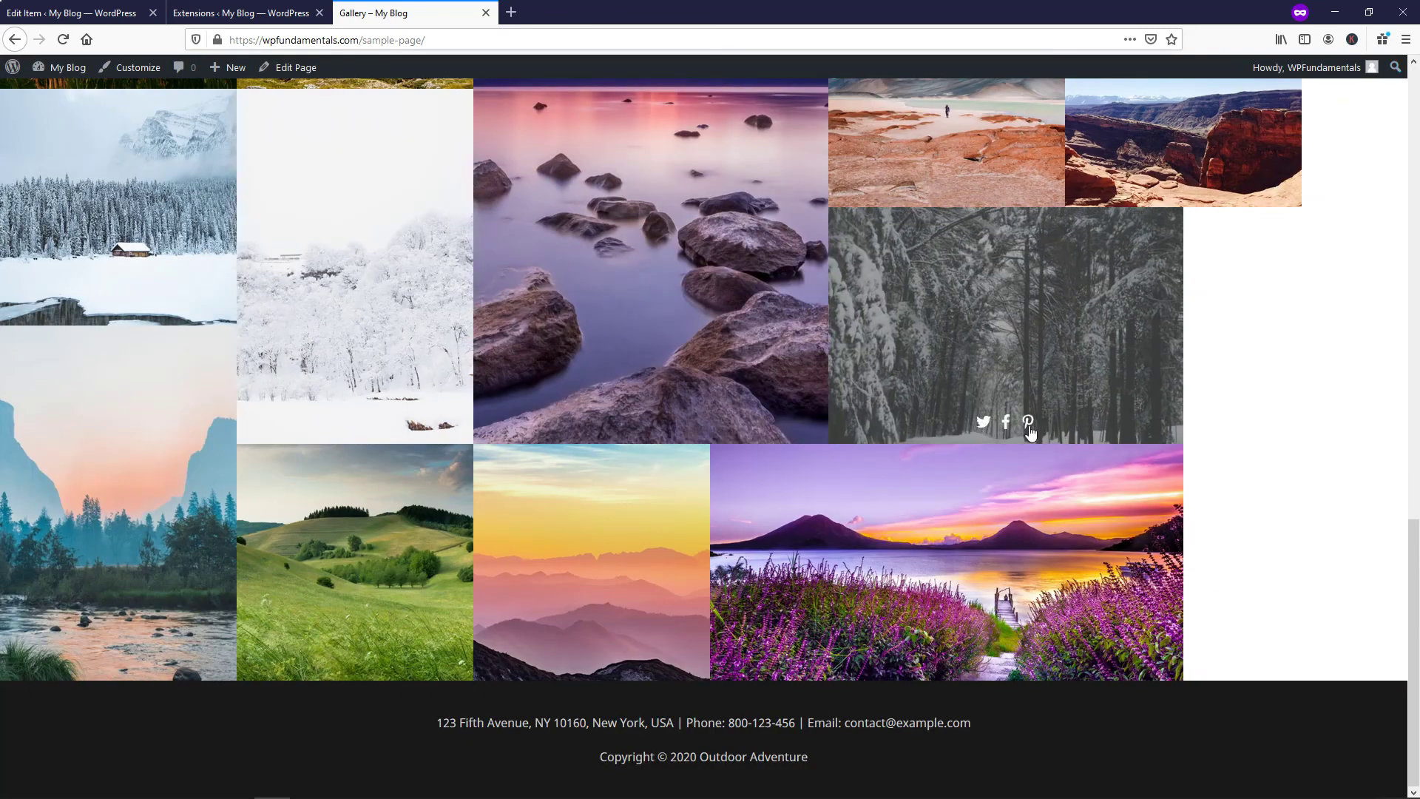